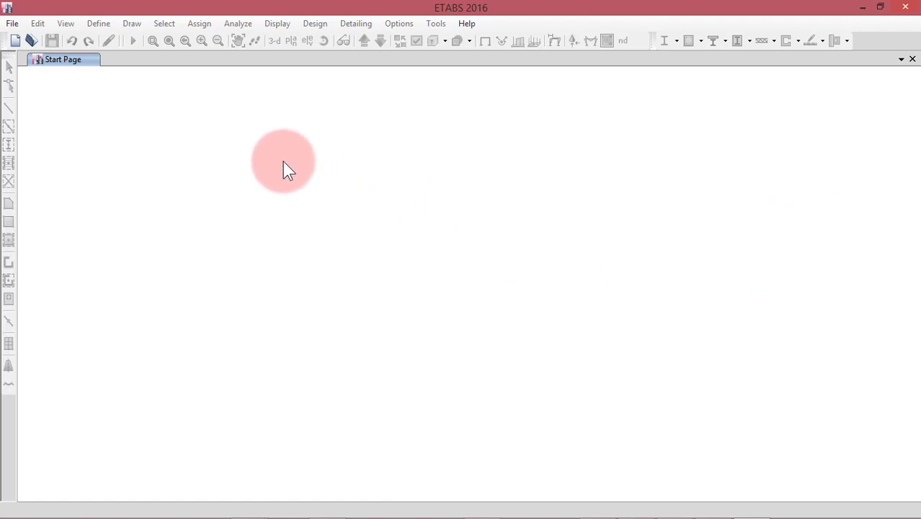
- Open the model file ETAB demo building G+4 from the etab-youtube works folder
{"action": "left_click", "coordinate": [12, 24]}
{"action": "left_click", "coordinate": [39, 58]}
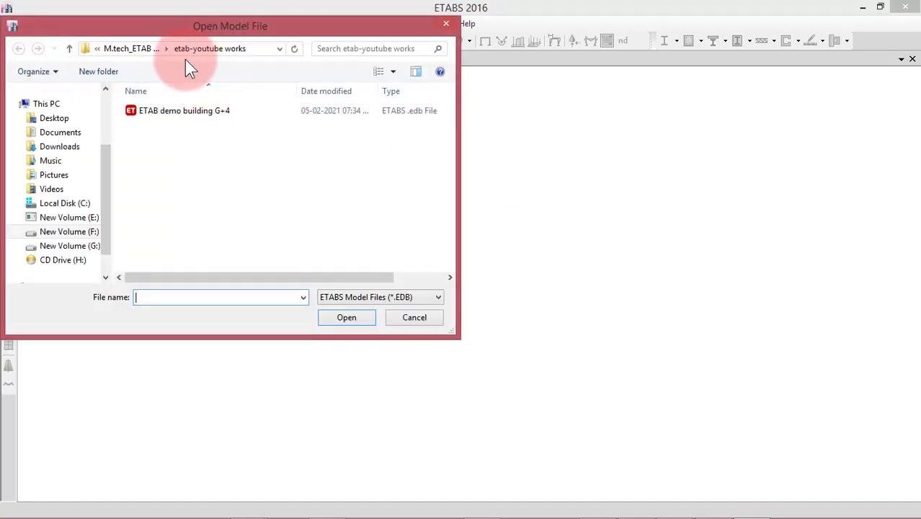
{"action": "left_click", "coordinate": [180, 115]}
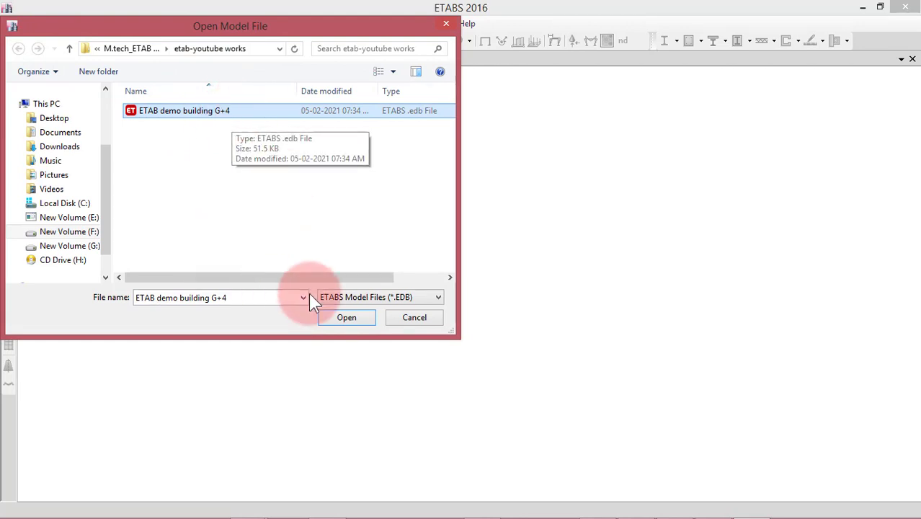
{"action": "left_click", "coordinate": [333, 318]}
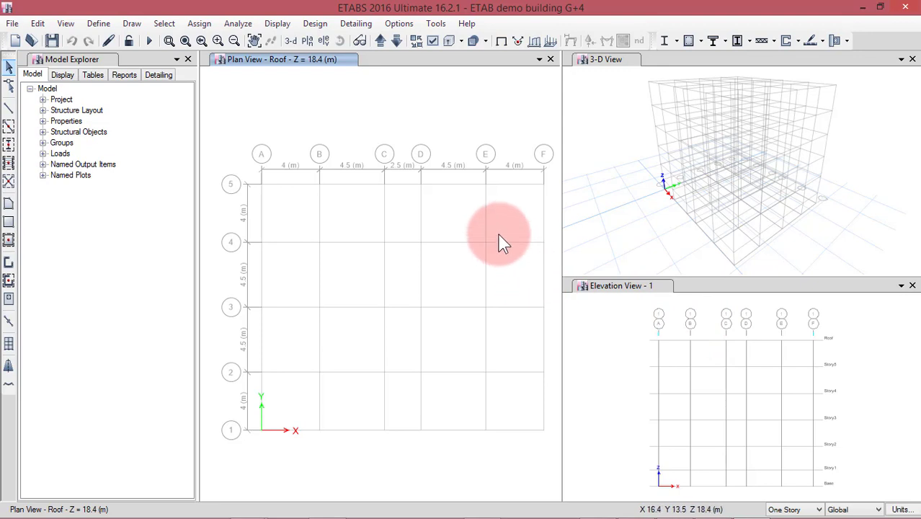
- Rename Story1 as Story1 (Plinth) in the story data and apply the change to the model
{"action": "left_click_drag", "start_coordinate": [562, 234], "coordinate": [518, 235]}
{"action": "left_click_drag", "start_coordinate": [629, 278], "coordinate": [671, 185]}
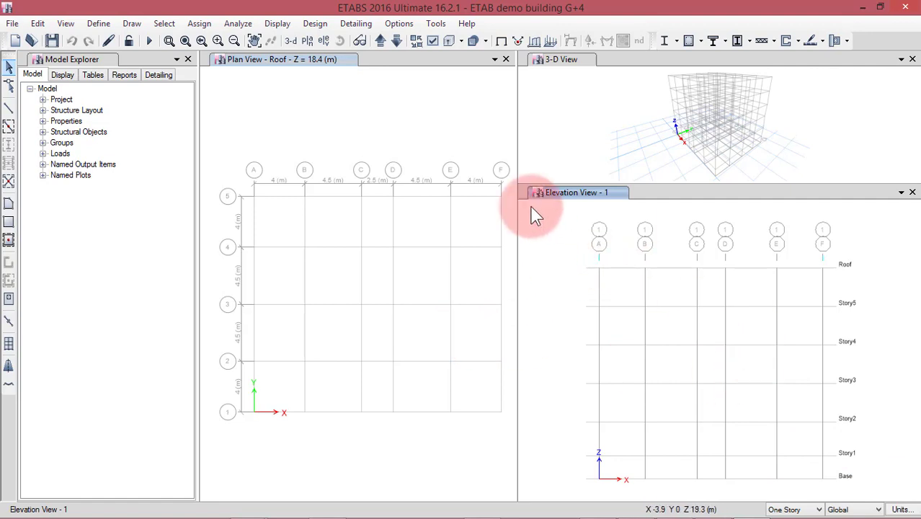
{"action": "left_click", "coordinate": [459, 119]}
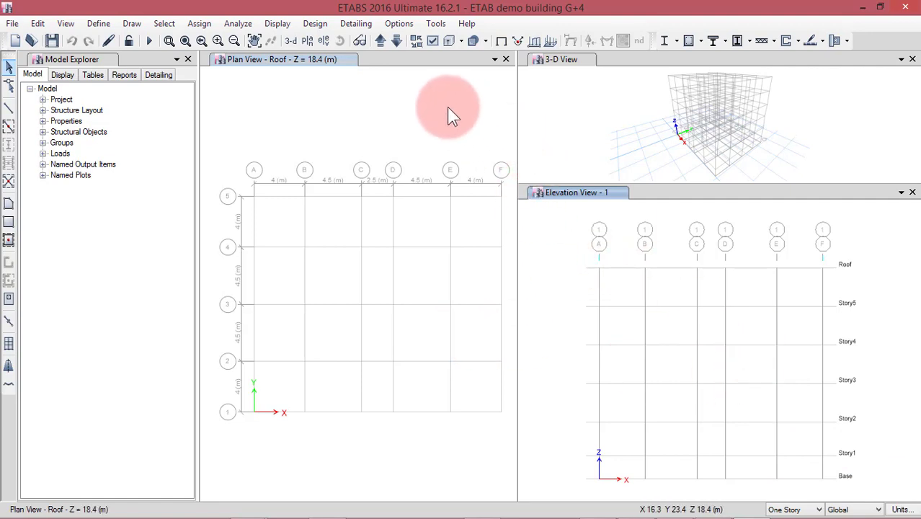
{"action": "right_click", "coordinate": [446, 109]}
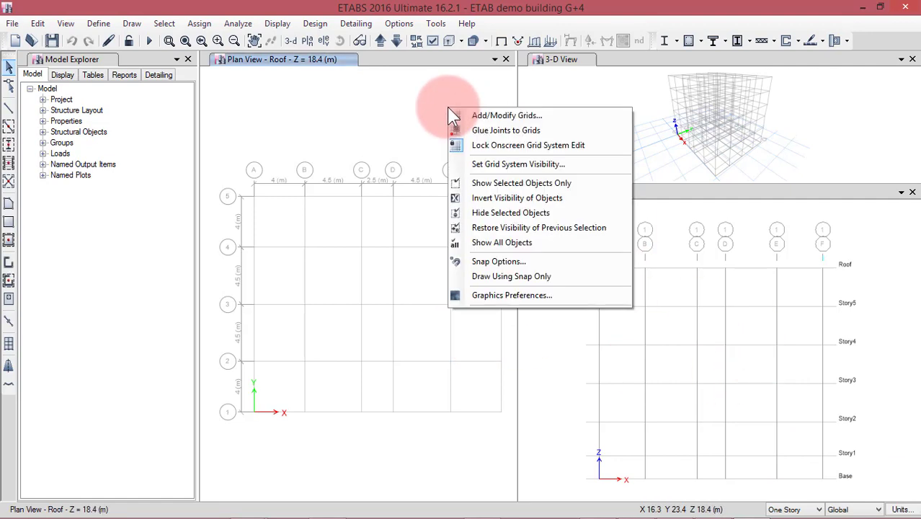
{"action": "left_click", "coordinate": [503, 116]}
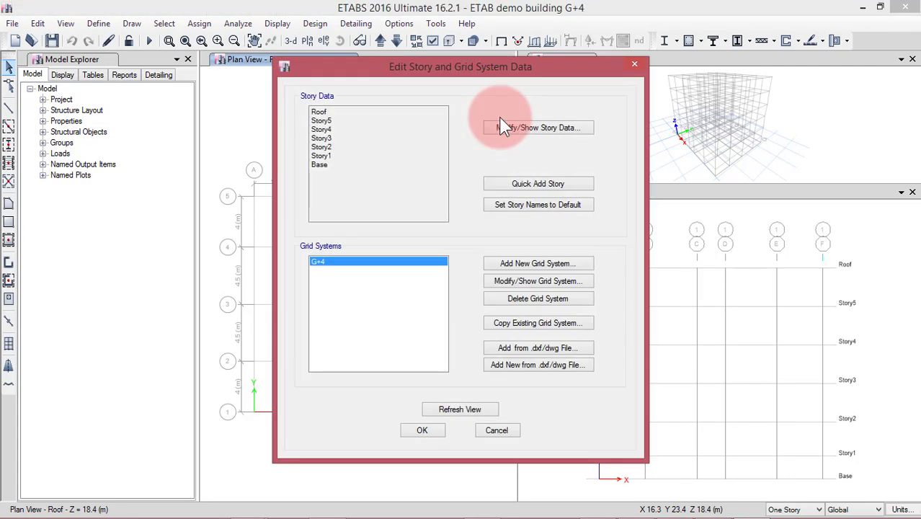
{"action": "left_click", "coordinate": [558, 131]}
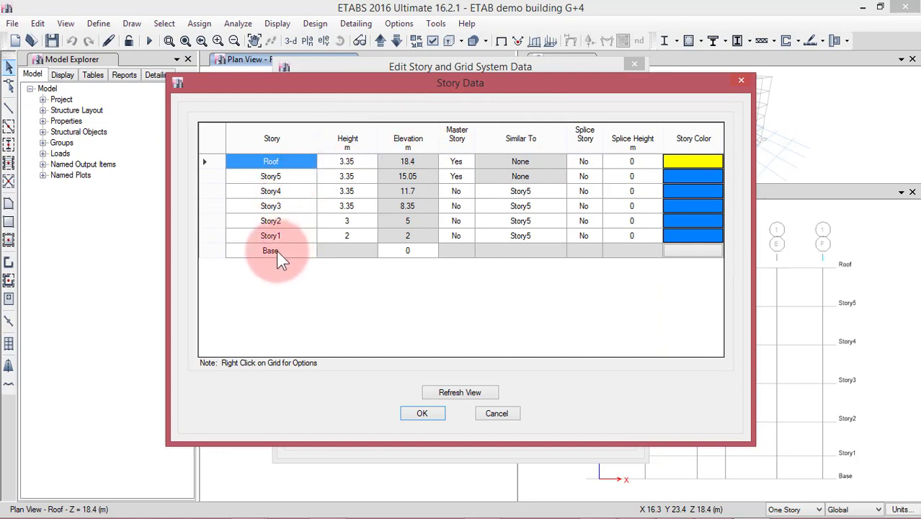
{"action": "left_click", "coordinate": [289, 237]}
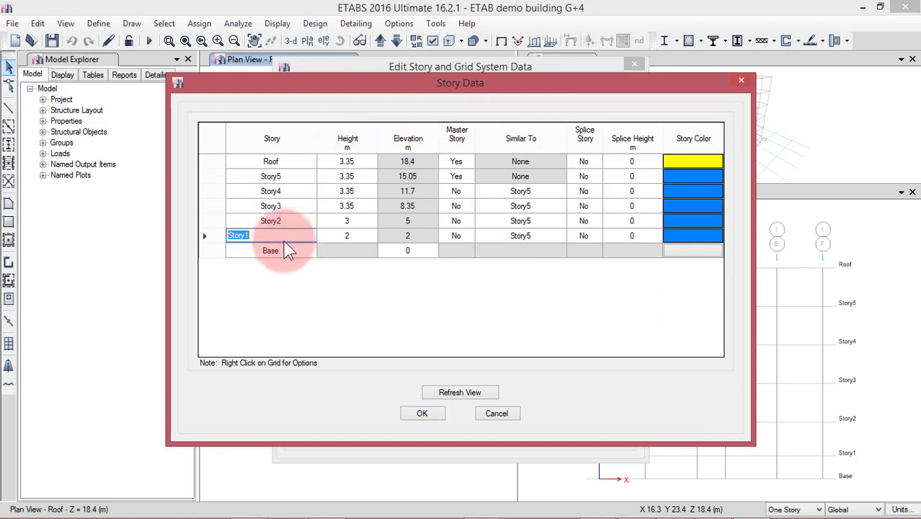
{"action": "left_click", "coordinate": [276, 238]}
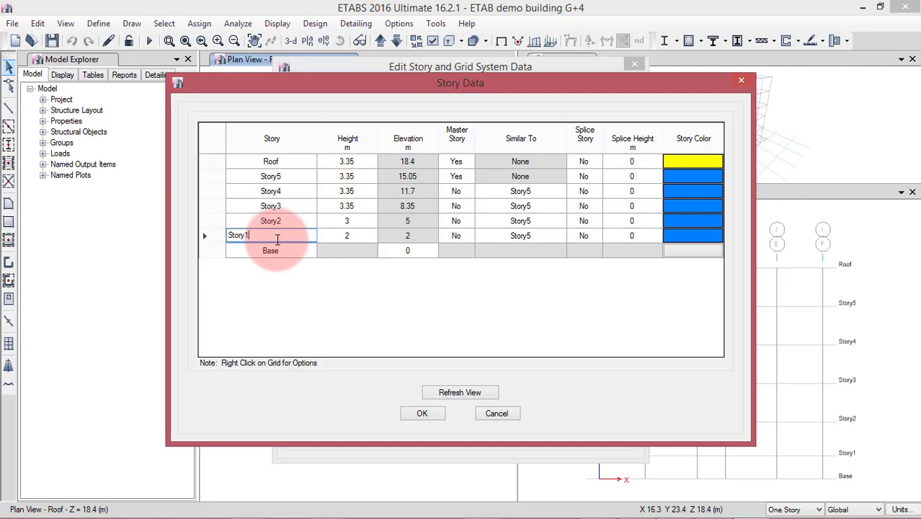
{"action": "type", "text": "(Plinth"}
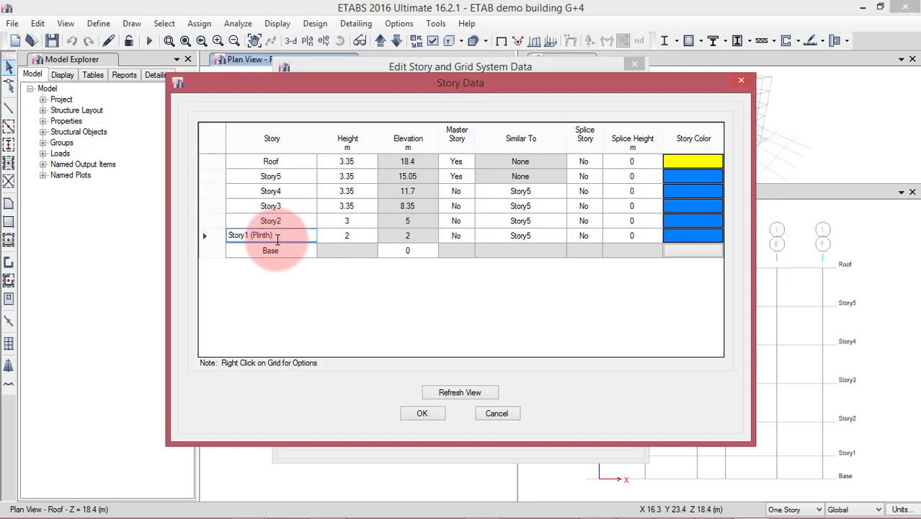
{"action": "left_click", "coordinate": [421, 413]}
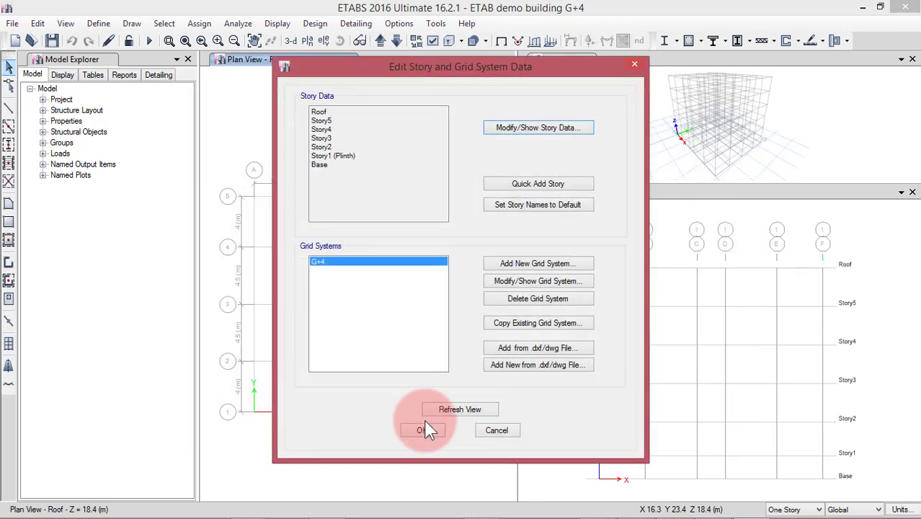
{"action": "left_click", "coordinate": [422, 431]}
{"action": "left_click", "coordinate": [419, 431]}
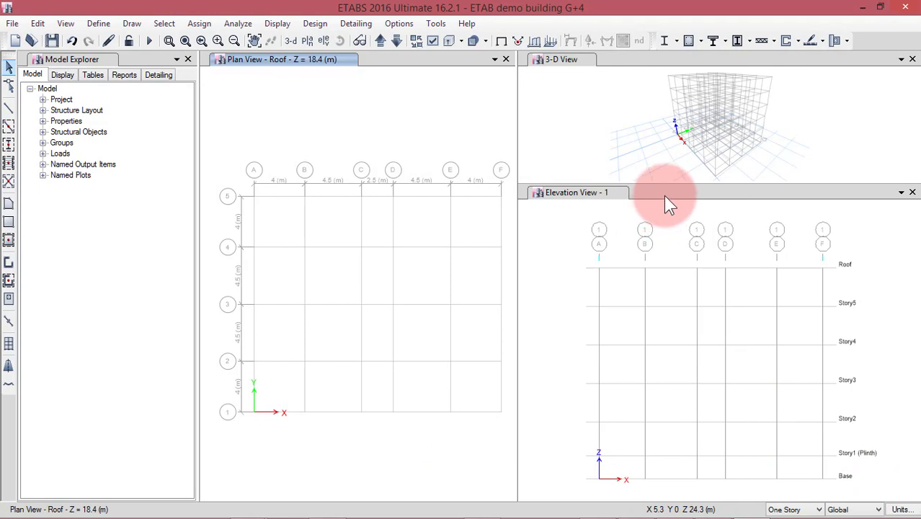
- Switch to PowerPoint and present slide 43 to examine the plinth beam reinforcement photos
{"action": "left_click_drag", "start_coordinate": [680, 183], "coordinate": [679, 159]}
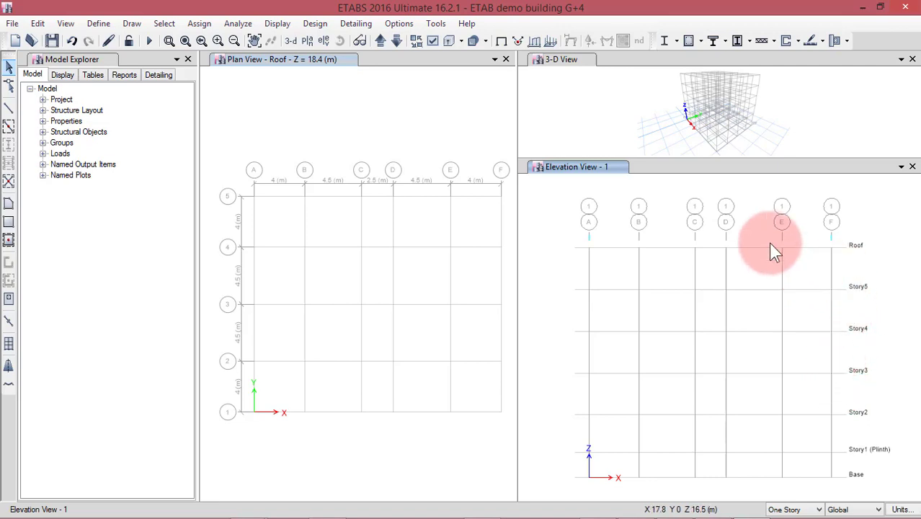
{"action": "left_click_drag", "start_coordinate": [719, 159], "coordinate": [720, 268]}
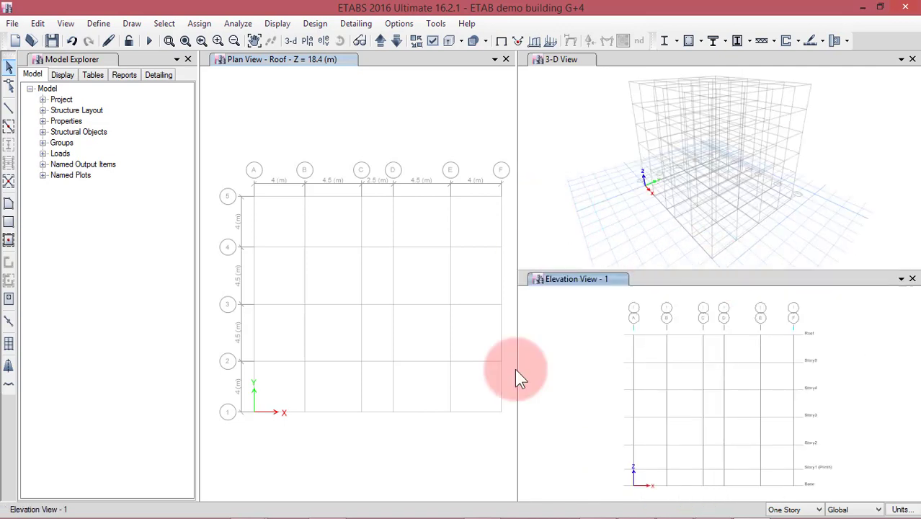
{"action": "mouse_move", "coordinate": [524, 508]}
{"action": "left_click", "coordinate": [491, 507]}
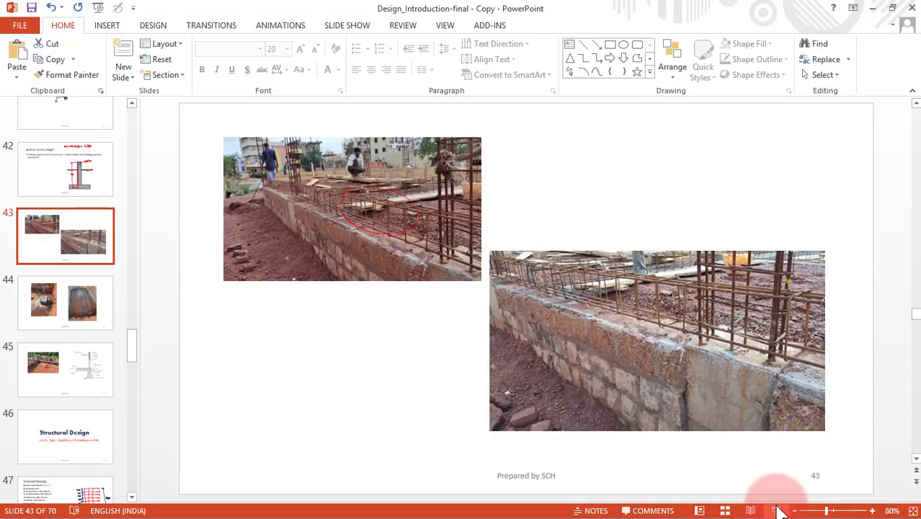
{"action": "left_click", "coordinate": [777, 503]}
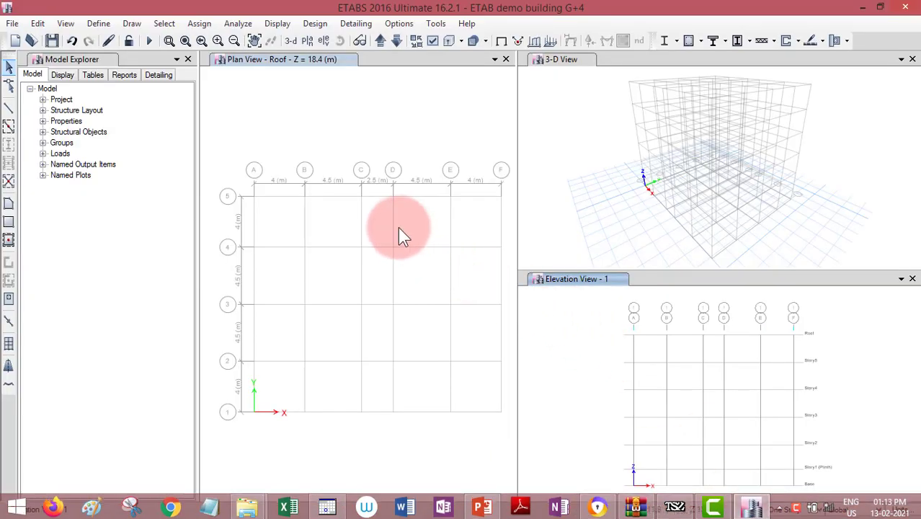
- Return to ETABS and step the plan view down from the roof to the Story1 (Plinth) level
{"action": "left_click_drag", "start_coordinate": [519, 173], "coordinate": [555, 175]}
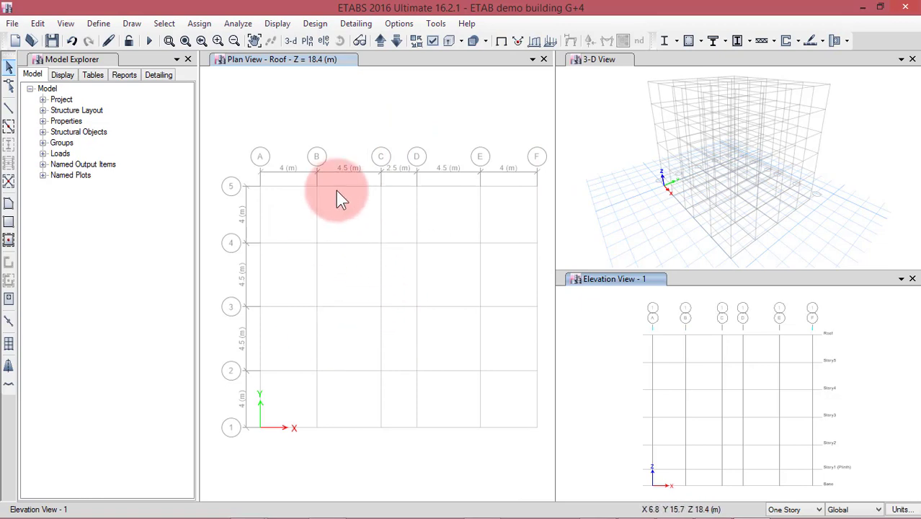
{"action": "left_click", "coordinate": [247, 89]}
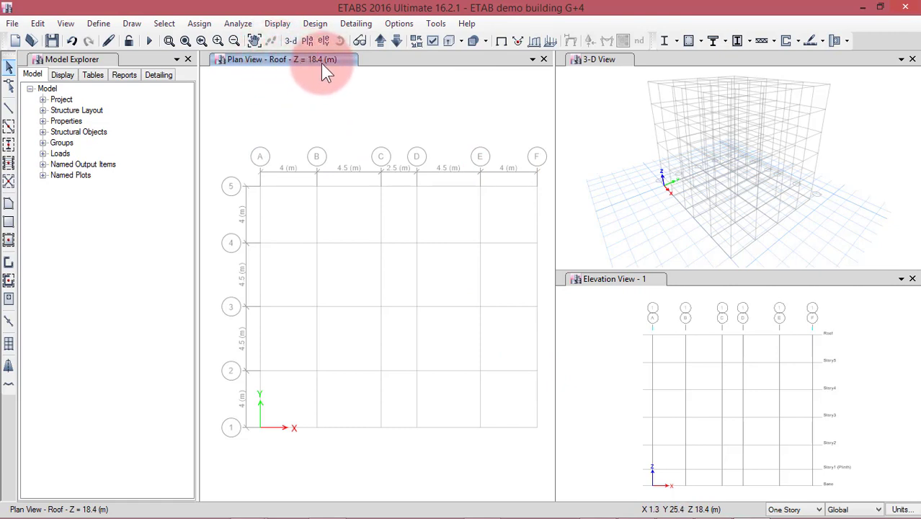
{"action": "left_click", "coordinate": [395, 41]}
{"action": "left_click", "coordinate": [380, 42]}
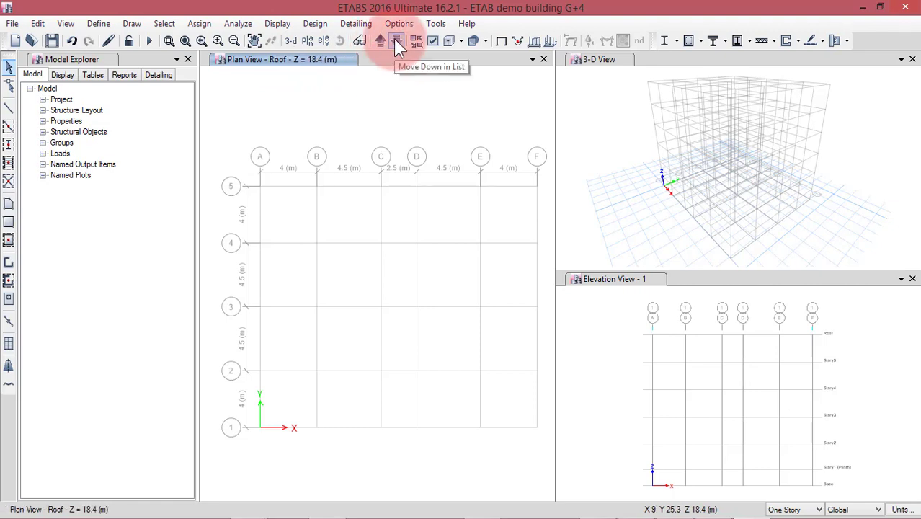
{"action": "left_click", "coordinate": [395, 41]}
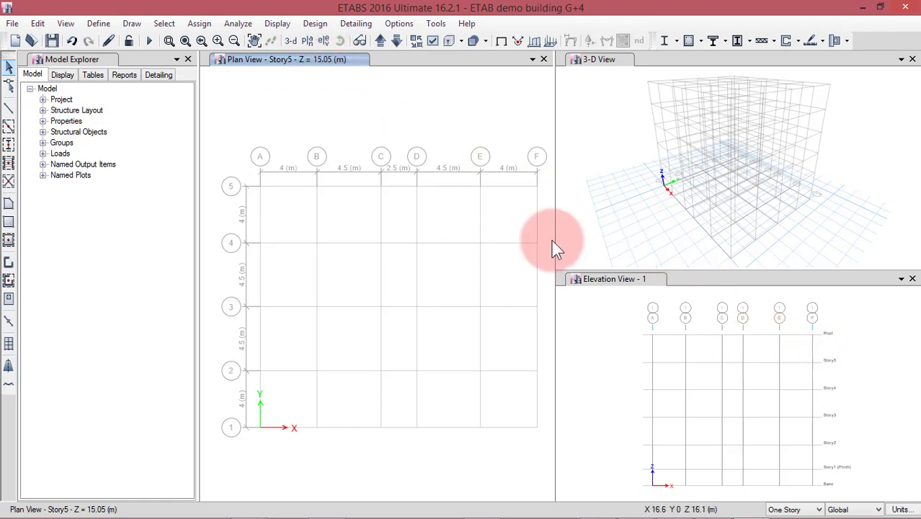
{"action": "left_click", "coordinate": [395, 44]}
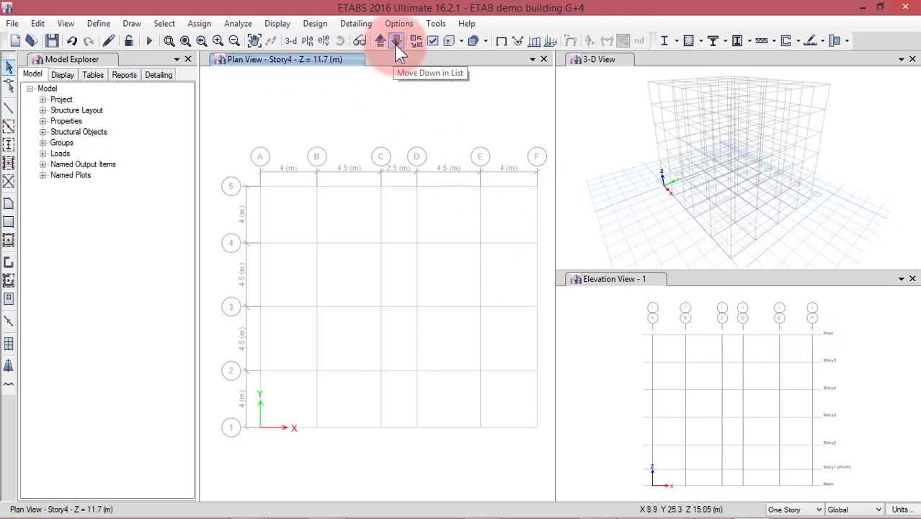
{"action": "left_click", "coordinate": [395, 43]}
{"action": "left_click", "coordinate": [395, 43]}
{"action": "left_click", "coordinate": [395, 44]}
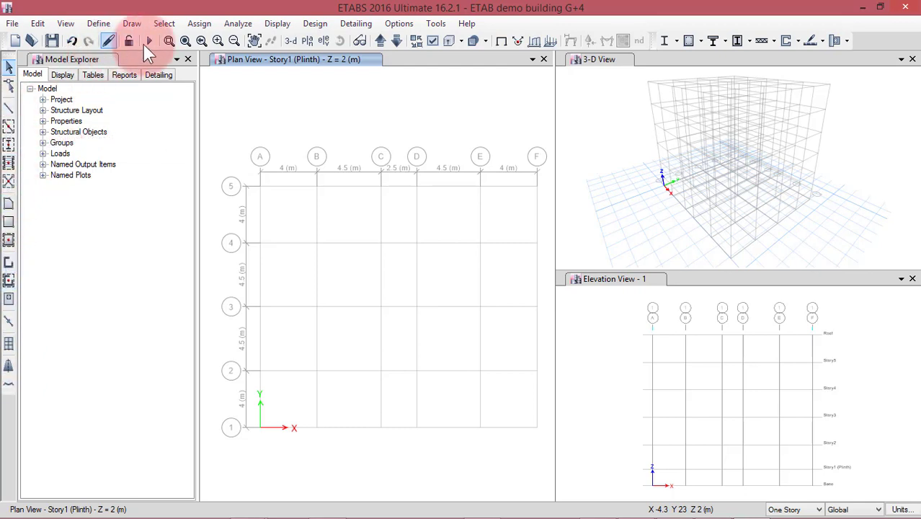
{"action": "left_click", "coordinate": [134, 28]}
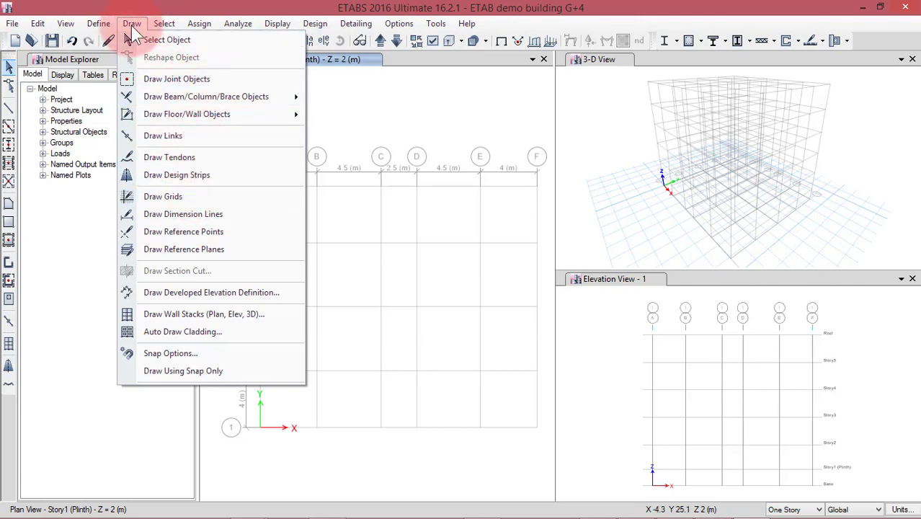
{"action": "mouse_move", "coordinate": [185, 94]}
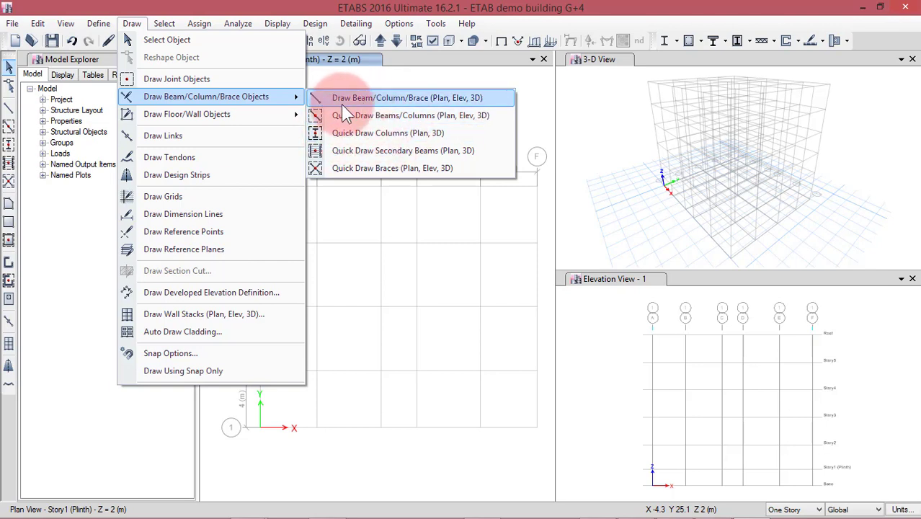
{"action": "left_click", "coordinate": [83, 211]}
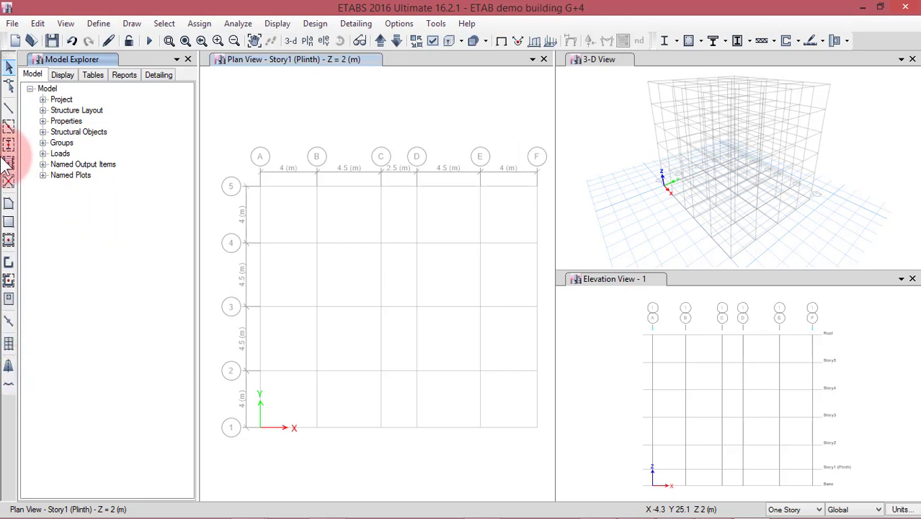
{"action": "left_click", "coordinate": [133, 25]}
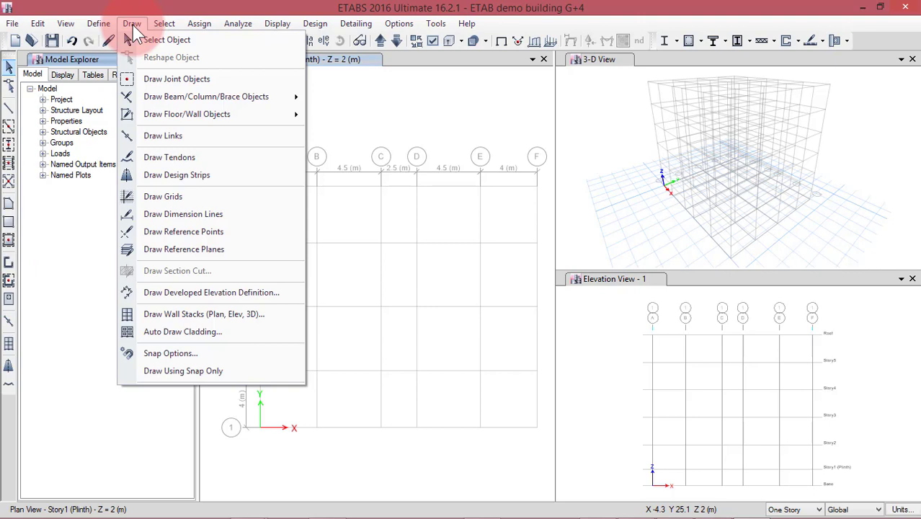
{"action": "left_click", "coordinate": [320, 88]}
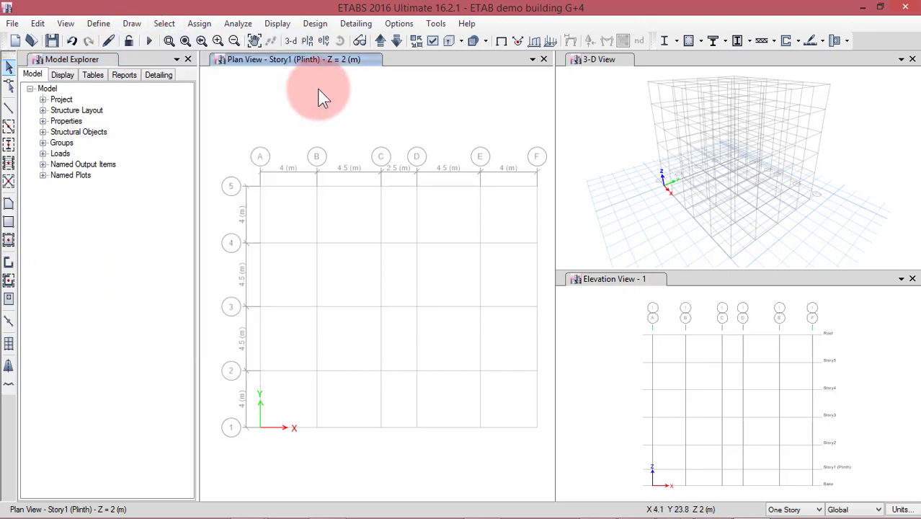
- Draw a straight frame beam with the Beam 300x350 section from grid point A1 to B1 on the Story1 (Plinth) plan
{"action": "left_click", "coordinate": [11, 112]}
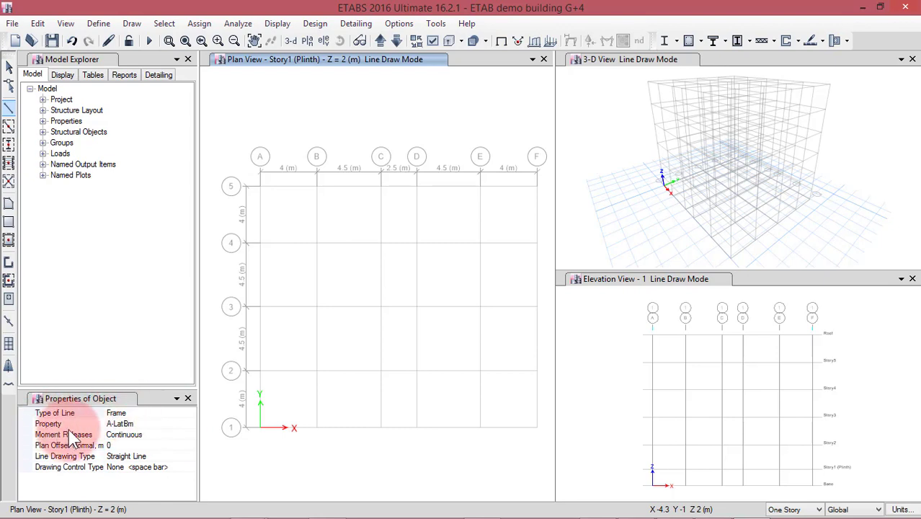
{"action": "left_click", "coordinate": [179, 426]}
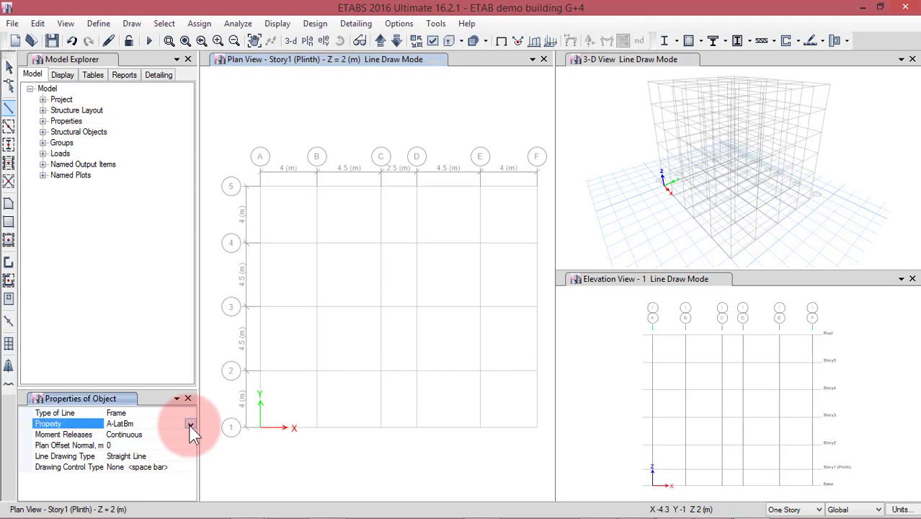
{"action": "left_click", "coordinate": [189, 423]}
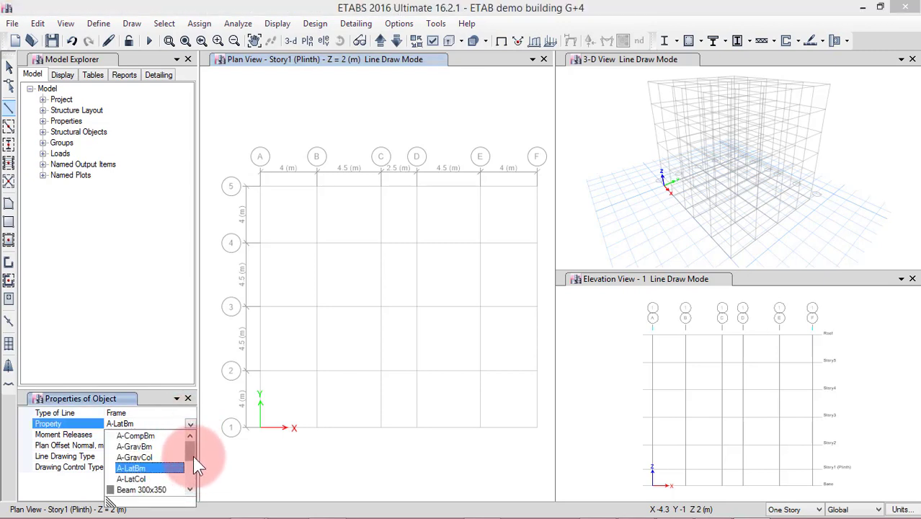
{"action": "left_click_drag", "start_coordinate": [193, 455], "coordinate": [198, 483]}
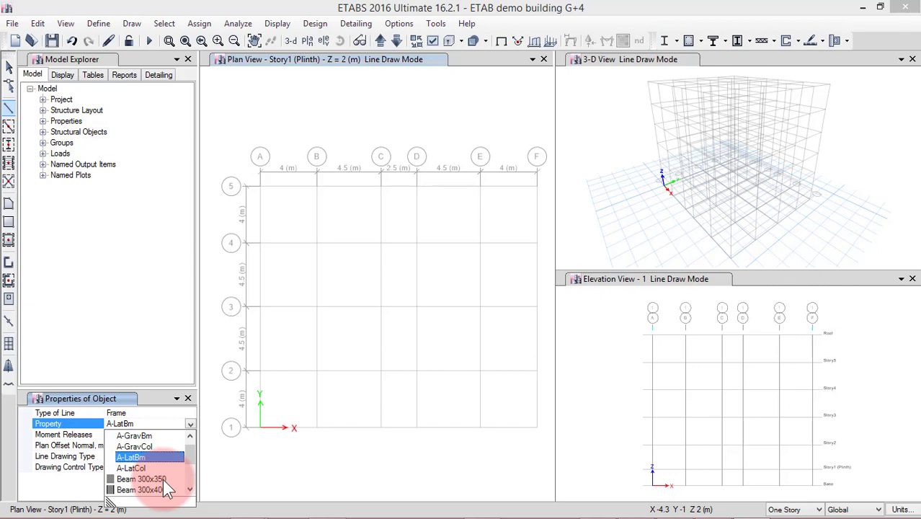
{"action": "left_click", "coordinate": [163, 479]}
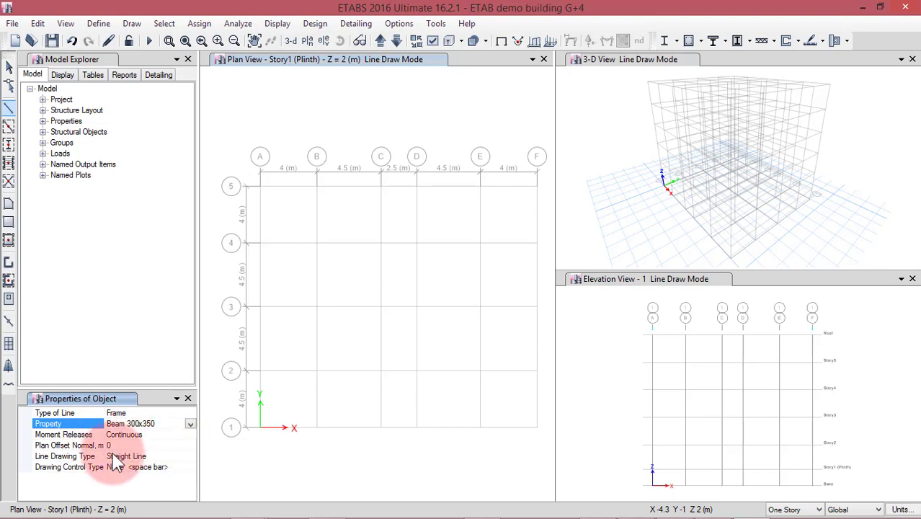
{"action": "left_click", "coordinate": [258, 431]}
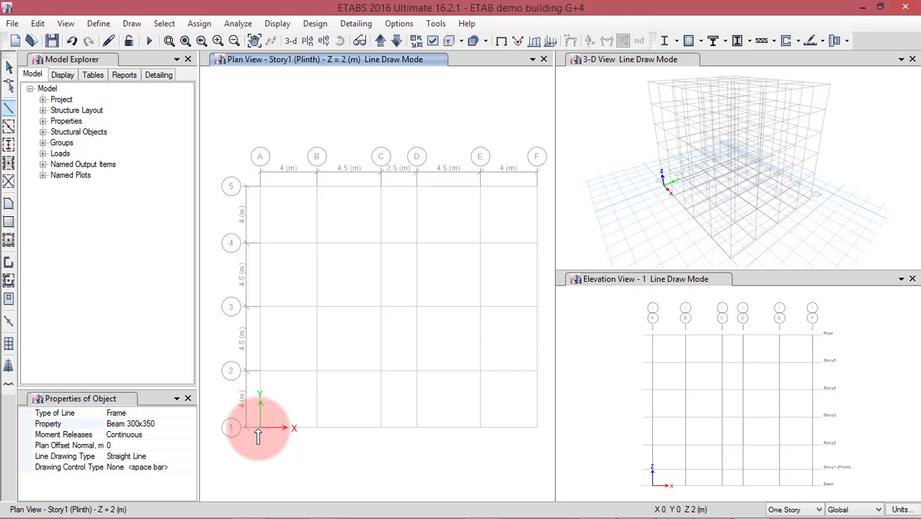
{"action": "left_click", "coordinate": [314, 428]}
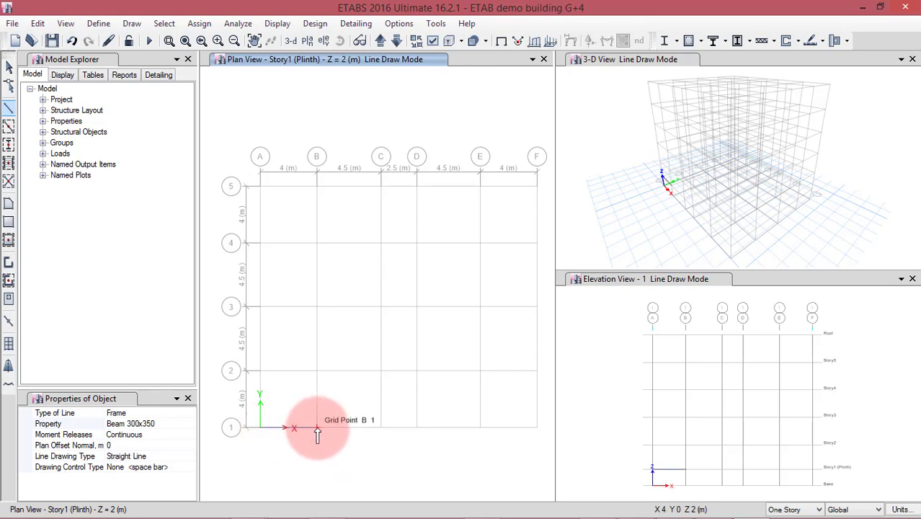
- Continue the Beam 300x350 beams along grid line 1 from B1 through C1, D1 and E1 to F1
{"action": "left_click", "coordinate": [380, 428]}
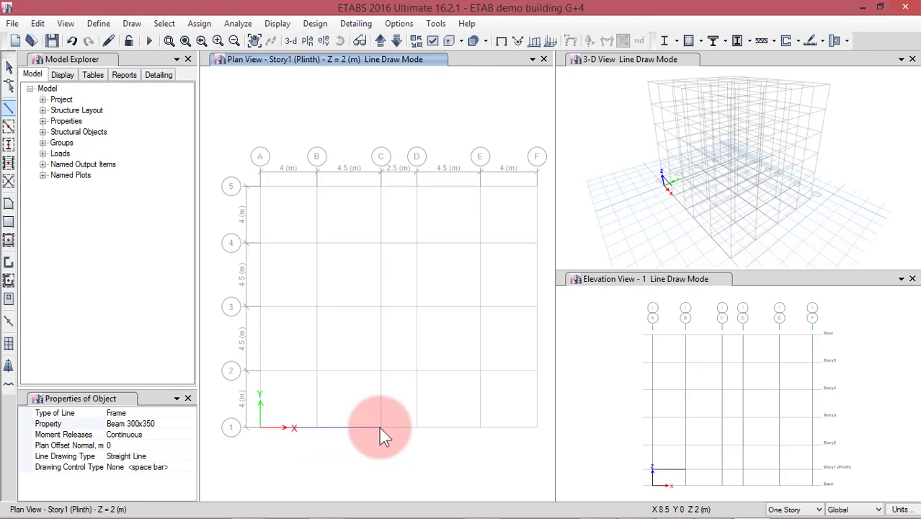
{"action": "left_click", "coordinate": [416, 429]}
{"action": "left_click", "coordinate": [479, 429]}
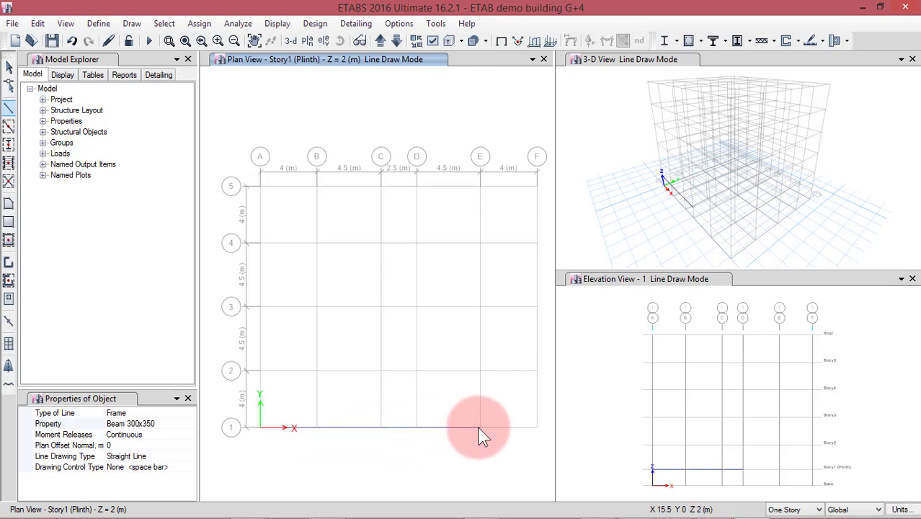
{"action": "left_click", "coordinate": [537, 428]}
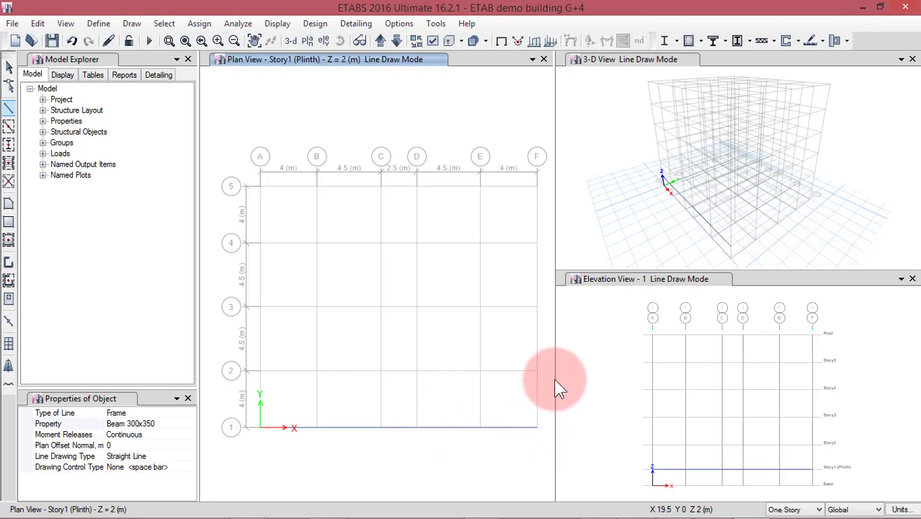
- Draw the Beam 300x350 beams along grid line F from F1 through F2, F3 and F4 to F5
{"action": "left_click", "coordinate": [537, 371]}
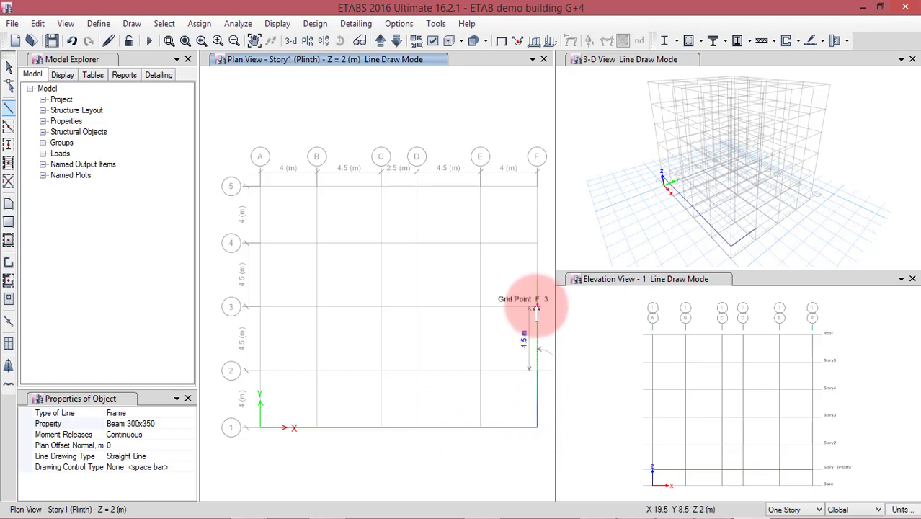
{"action": "left_click", "coordinate": [536, 306]}
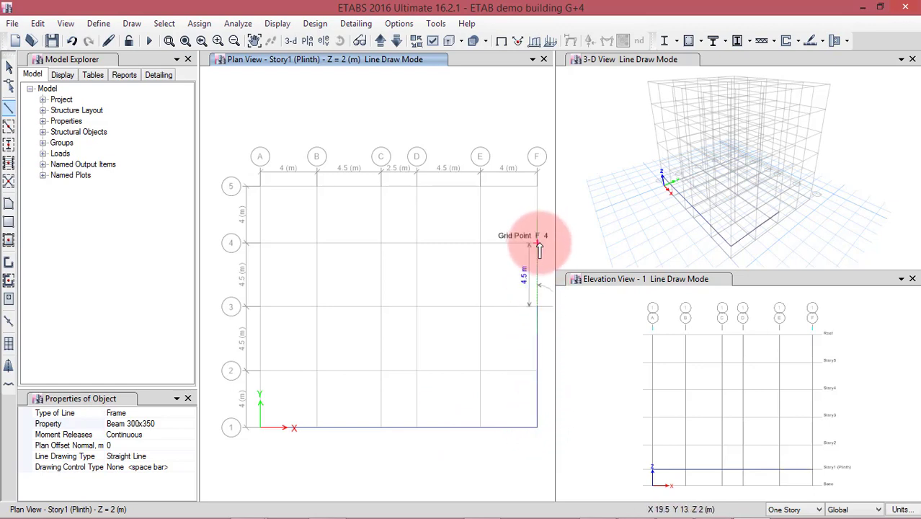
{"action": "left_click", "coordinate": [537, 242]}
{"action": "left_click", "coordinate": [537, 186]}
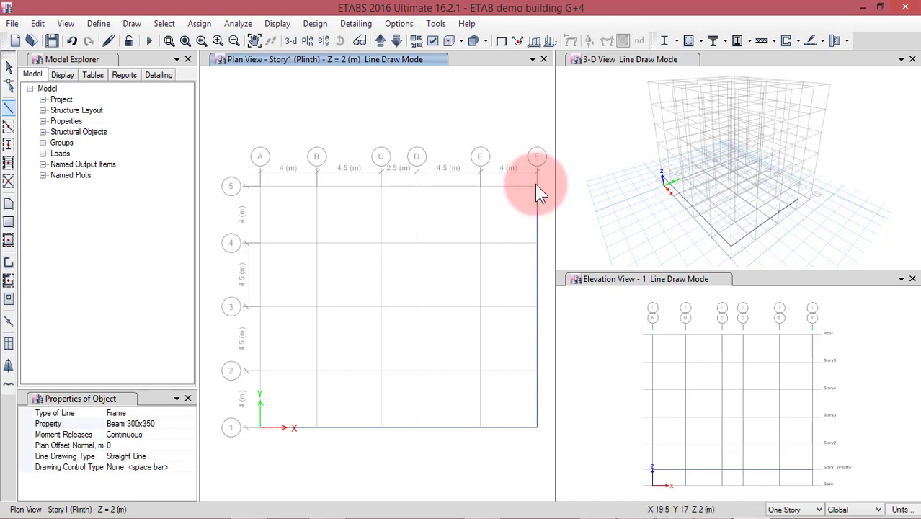
- Draw the Beam 300x350 beams along grid line 5 from F5 through E5, D5, C5 and B5 to A5
{"action": "left_click", "coordinate": [480, 188]}
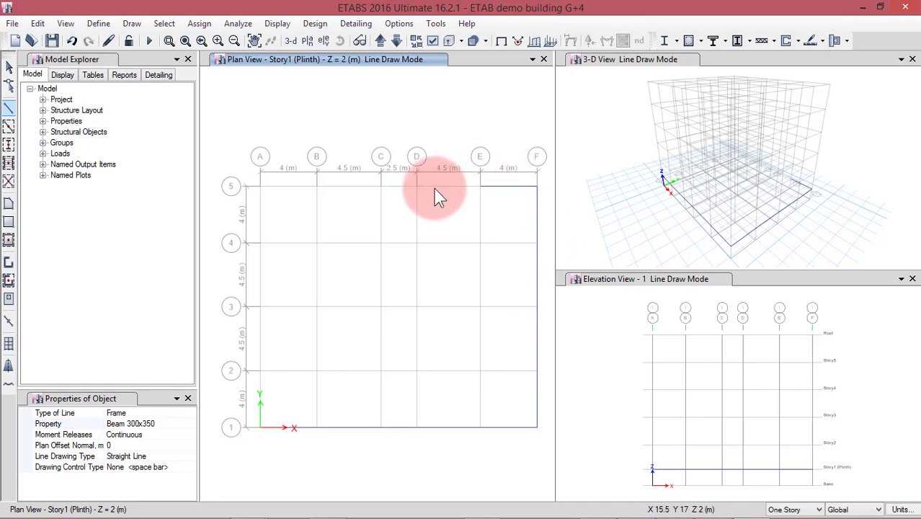
{"action": "left_click", "coordinate": [417, 187]}
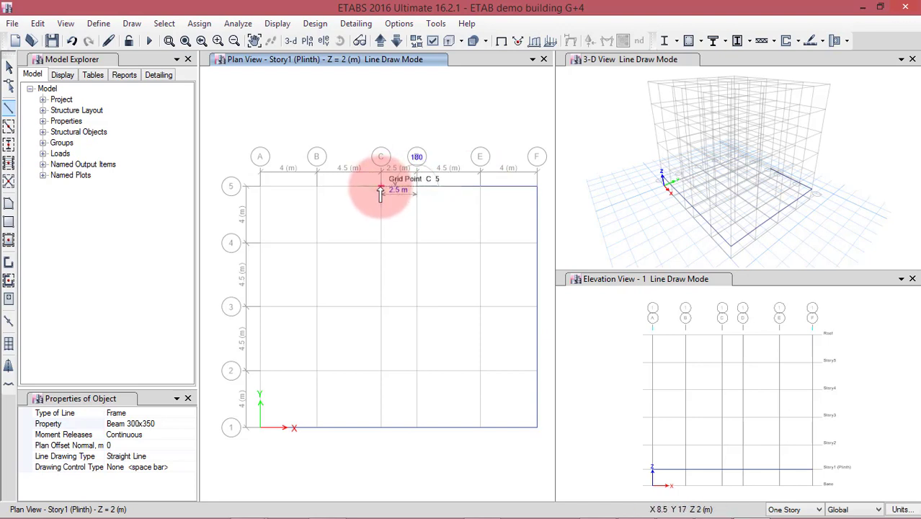
{"action": "left_click", "coordinate": [380, 188]}
{"action": "left_click", "coordinate": [315, 189]}
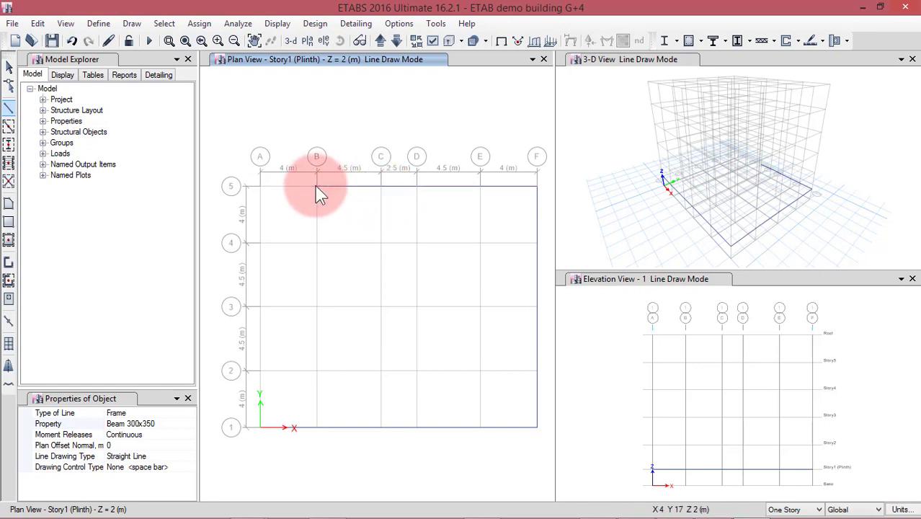
{"action": "left_click", "coordinate": [259, 189]}
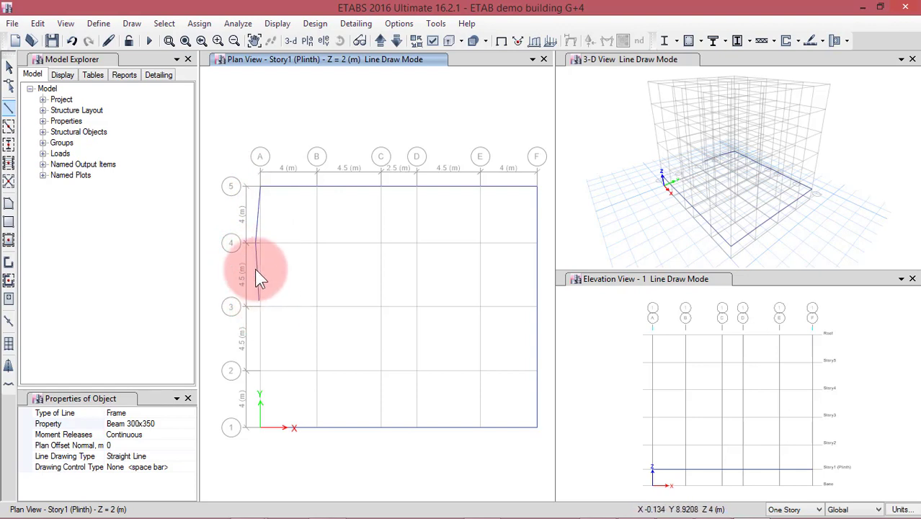
{"action": "left_click", "coordinate": [260, 298]}
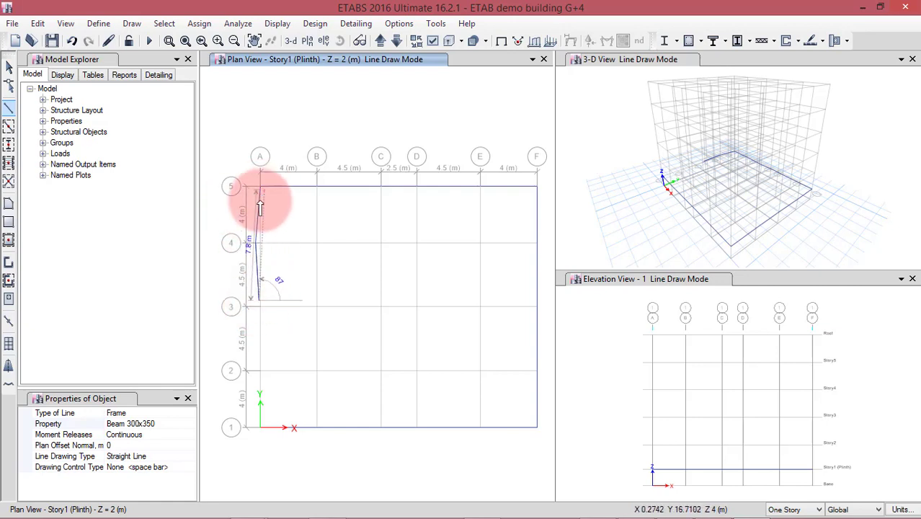
{"action": "left_click", "coordinate": [71, 41]}
{"action": "left_click", "coordinate": [71, 41]}
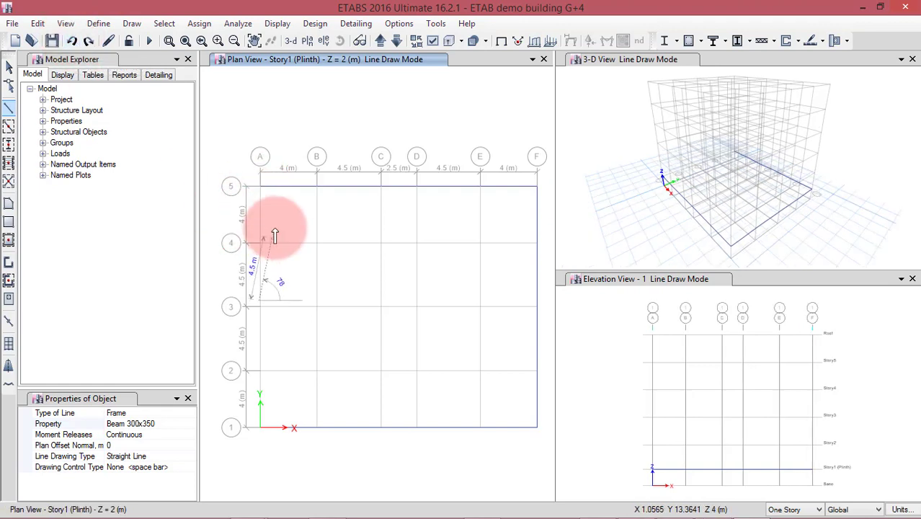
- Draw the Beam 300x350 beams along grid line A from A5 through A4, A3 and A2 to A1, and end the drawing command
{"action": "left_click", "coordinate": [260, 189]}
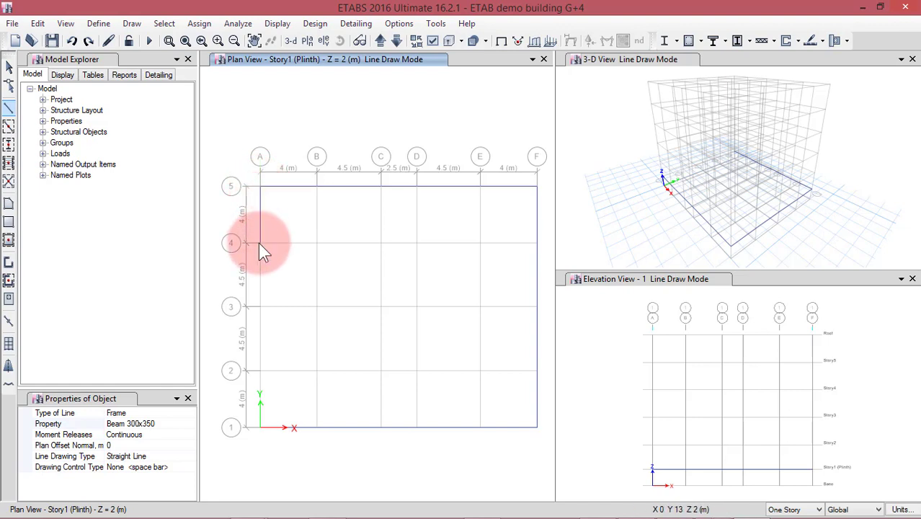
{"action": "left_click", "coordinate": [260, 307]}
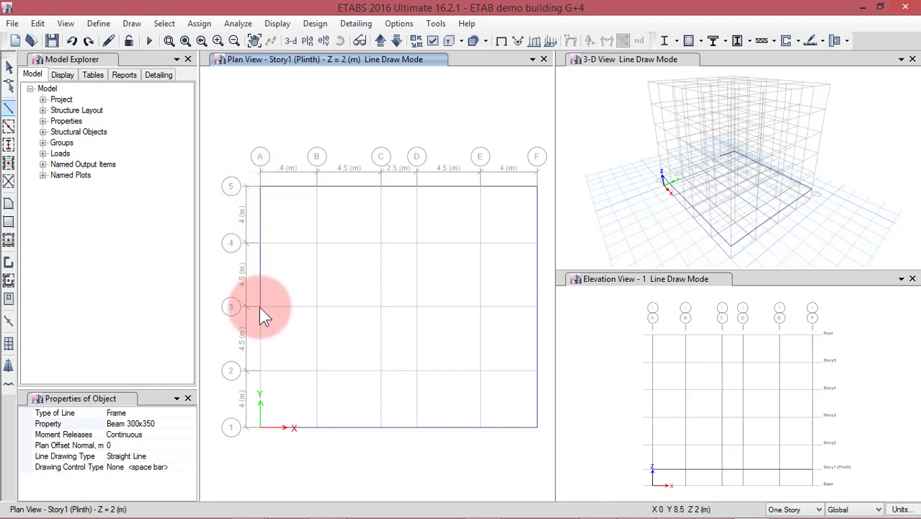
{"action": "left_click", "coordinate": [260, 370]}
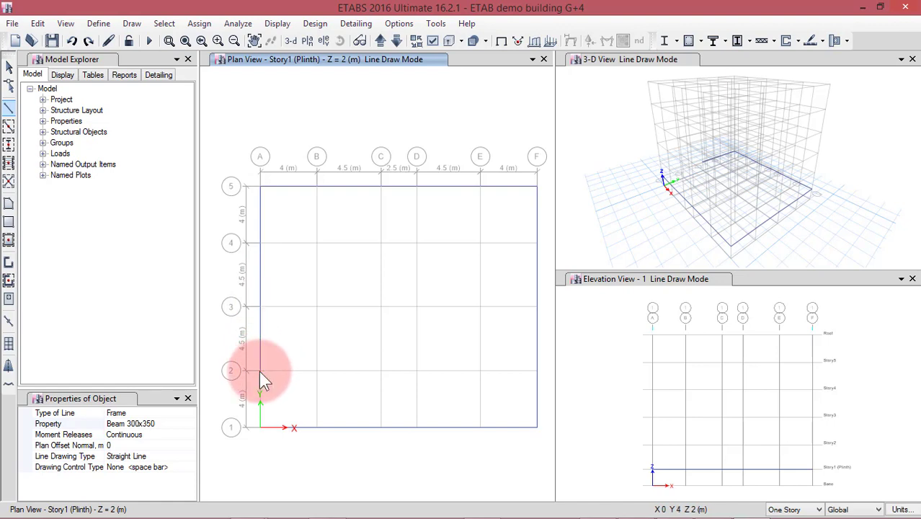
{"action": "left_click", "coordinate": [260, 427]}
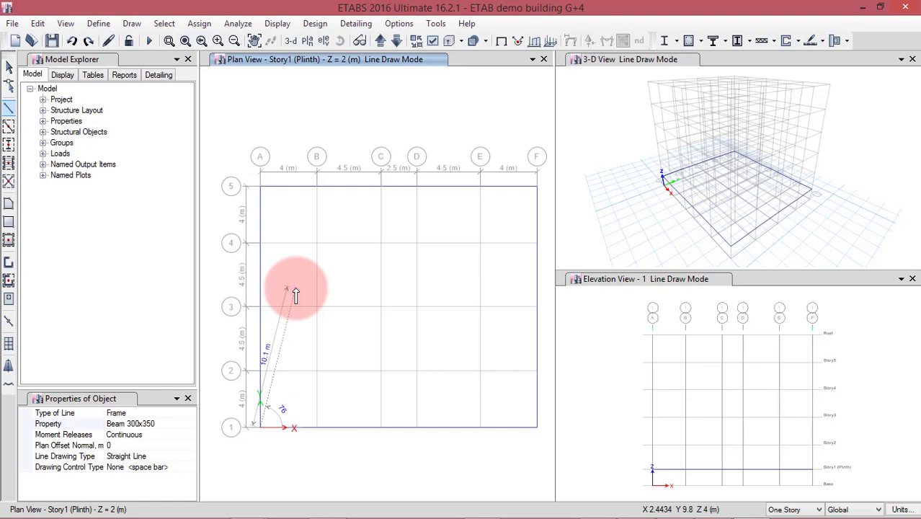
{"action": "key", "text": "Escape"}
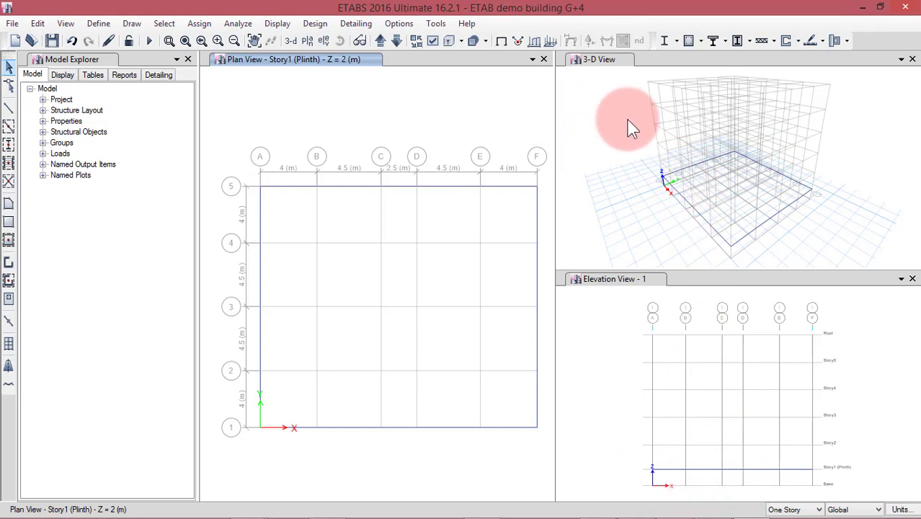
- Enlarge the 3-D view window and display the frame members as extruded shapes
{"action": "left_click", "coordinate": [599, 116]}
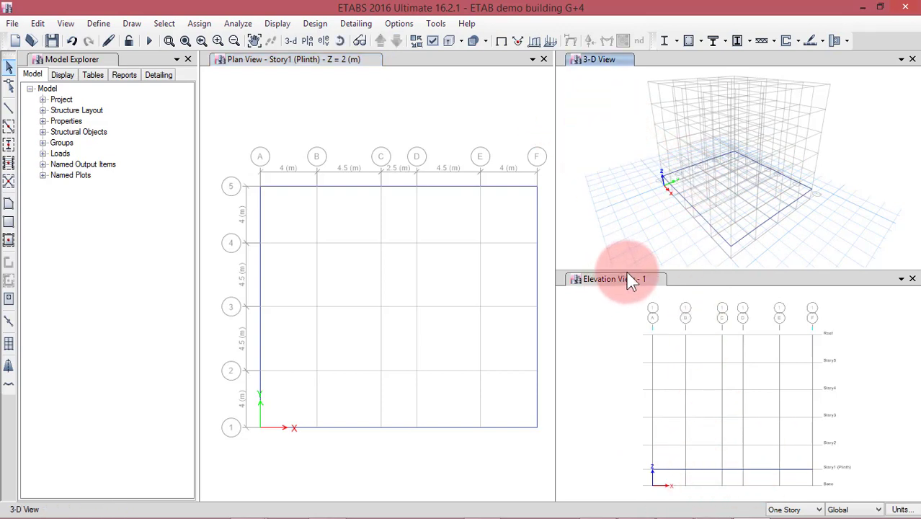
{"action": "left_click_drag", "start_coordinate": [696, 268], "coordinate": [677, 349]}
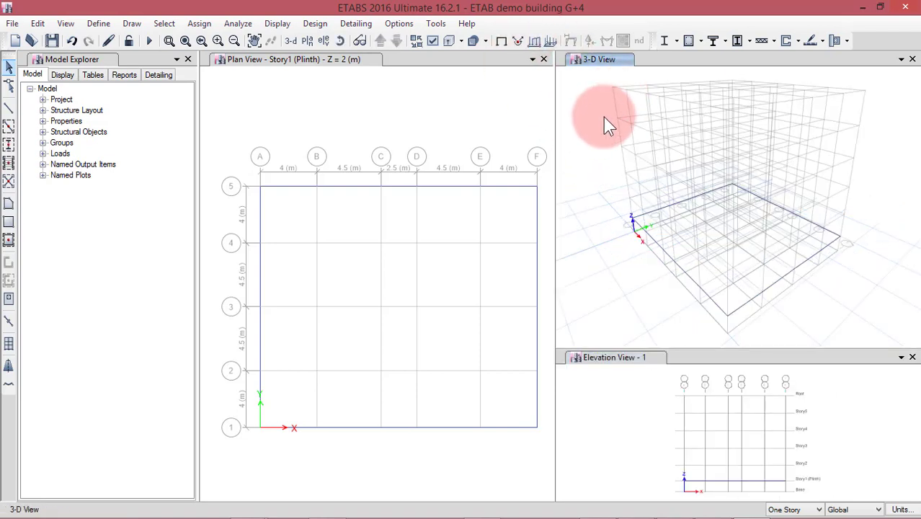
{"action": "left_click", "coordinate": [448, 42]}
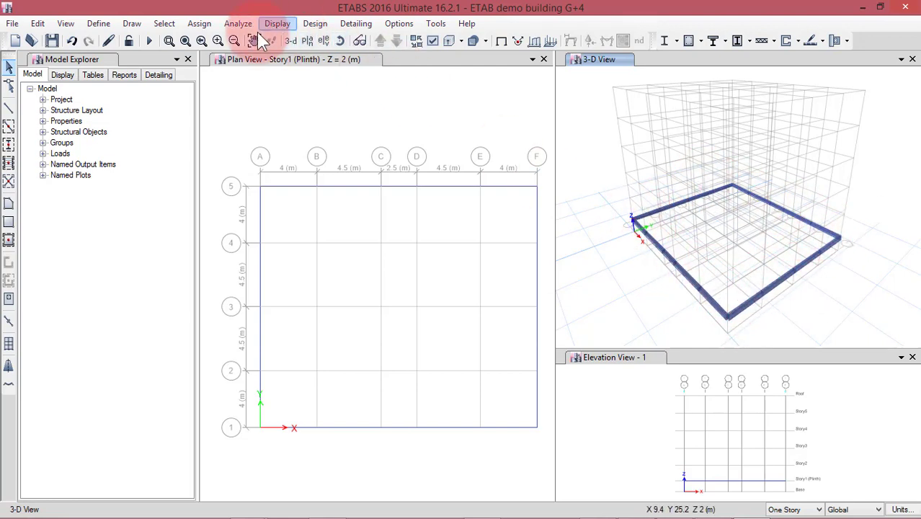
- Rotate and pan the 3-D view to examine the extruded plinth beams, and restore the default 3-D orientation
{"action": "left_click", "coordinate": [342, 41]}
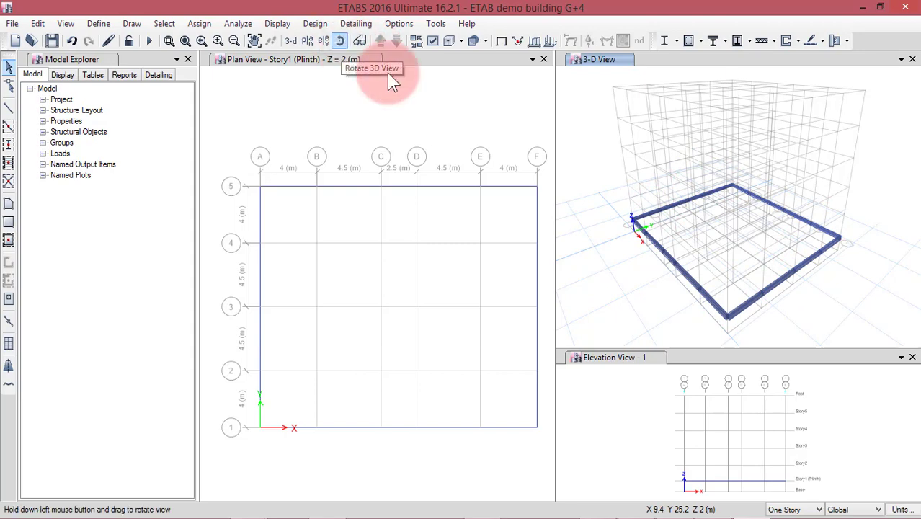
{"action": "left_click_drag", "start_coordinate": [679, 259], "coordinate": [697, 233]}
{"action": "middle_click_drag", "start_coordinate": [698, 233], "coordinate": [673, 288]}
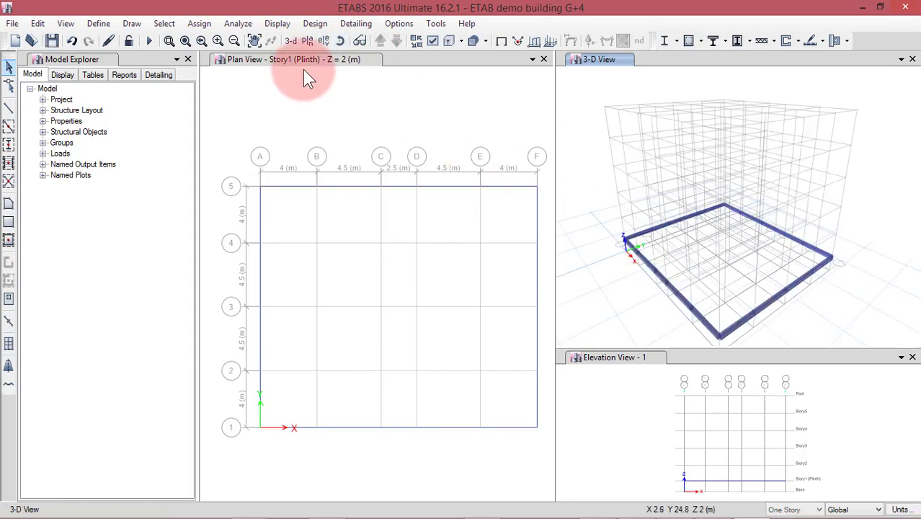
{"action": "left_click", "coordinate": [564, 125]}
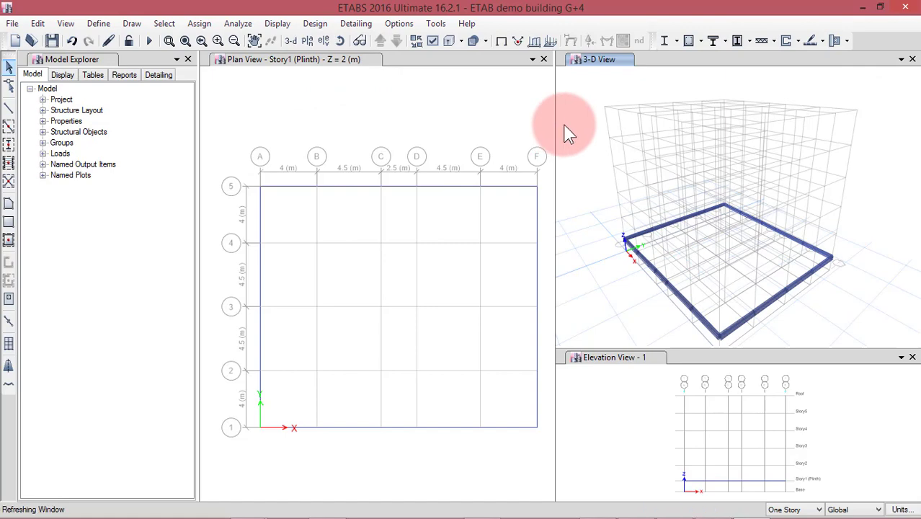
{"action": "left_click", "coordinate": [341, 41]}
{"action": "left_click_drag", "start_coordinate": [594, 256], "coordinate": [628, 182]}
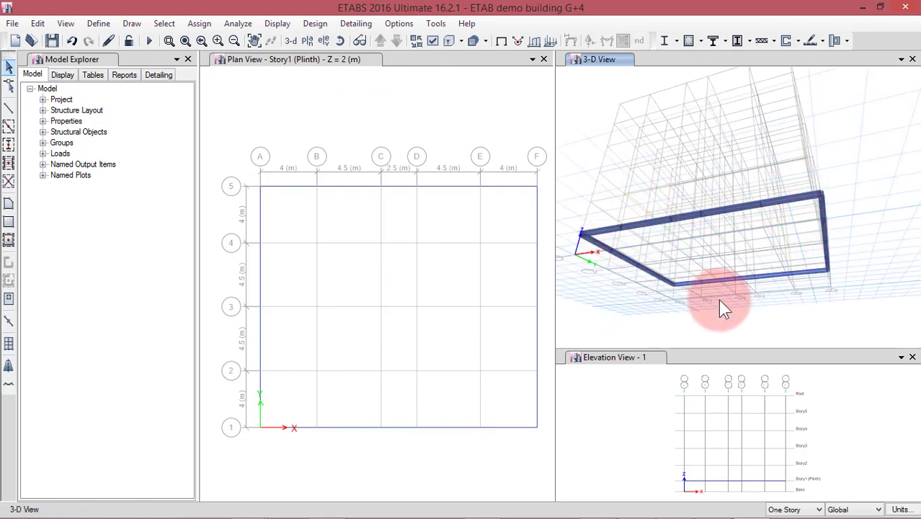
{"action": "left_click", "coordinate": [290, 41]}
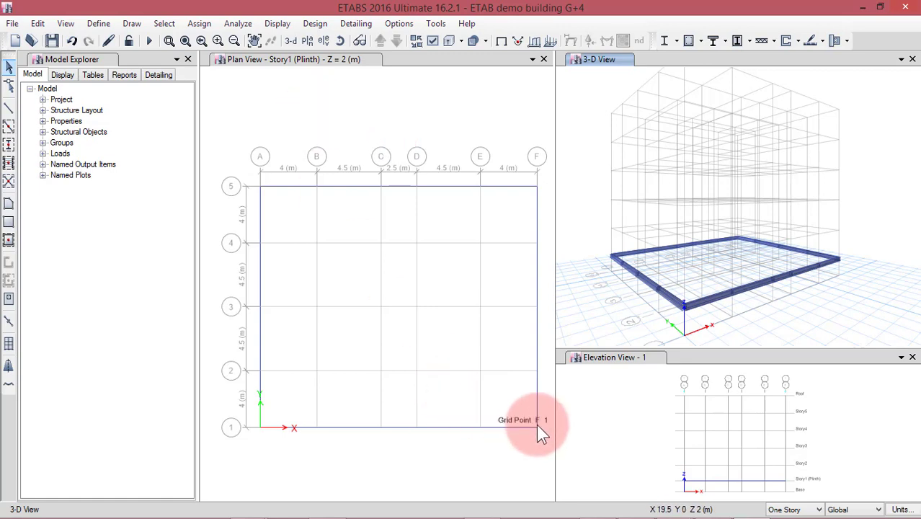
- Zoom and pan the Story1 (Plinth) plan to examine the perimeter beam layout
{"action": "scroll", "coordinate": [494, 435], "scroll_direction": "down", "scroll_amount": 2}
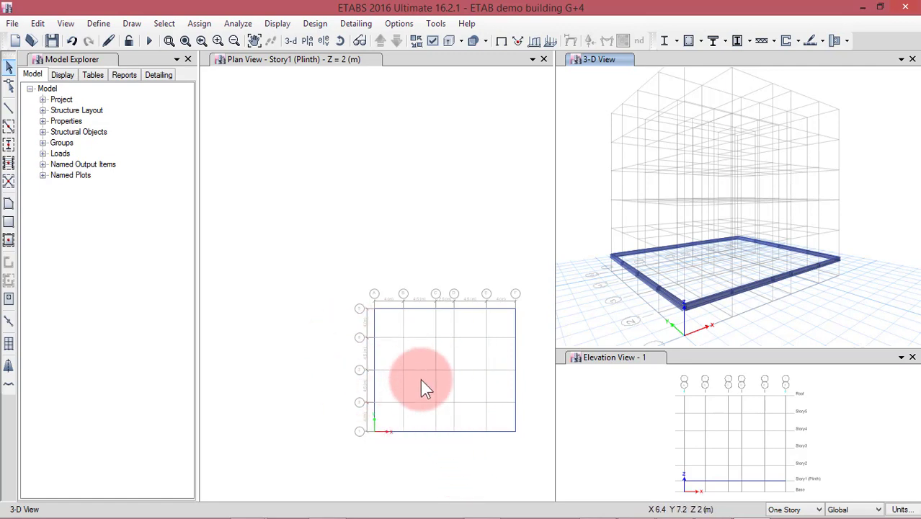
{"action": "scroll", "coordinate": [432, 352], "scroll_direction": "up", "scroll_amount": 3}
{"action": "middle_click_drag", "start_coordinate": [435, 347], "coordinate": [370, 239]}
{"action": "scroll", "coordinate": [369, 239], "scroll_direction": "down", "scroll_amount": 2}
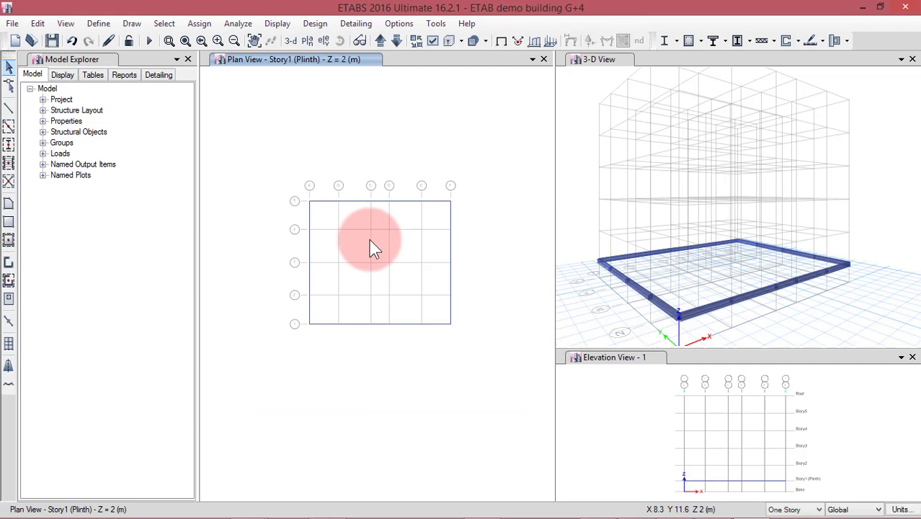
{"action": "scroll", "coordinate": [370, 240], "scroll_direction": "up", "scroll_amount": 5}
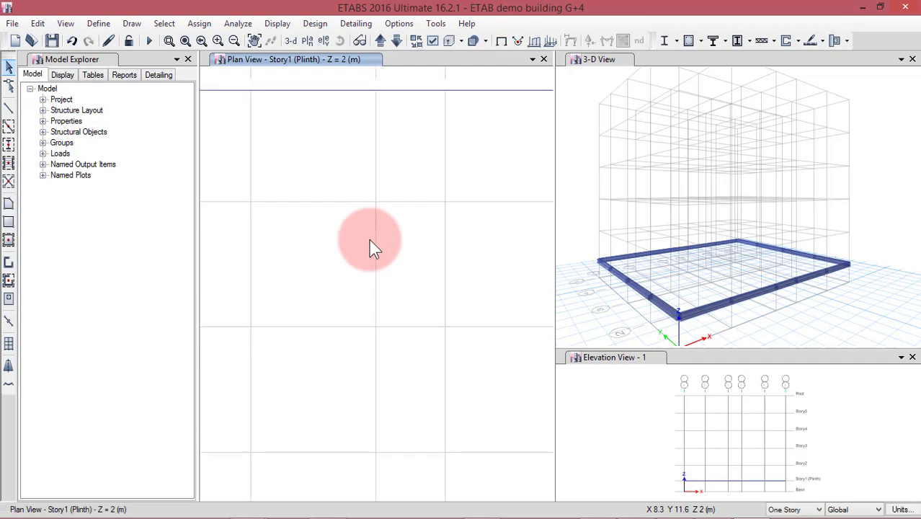
{"action": "scroll", "coordinate": [370, 239], "scroll_direction": "down", "scroll_amount": 3}
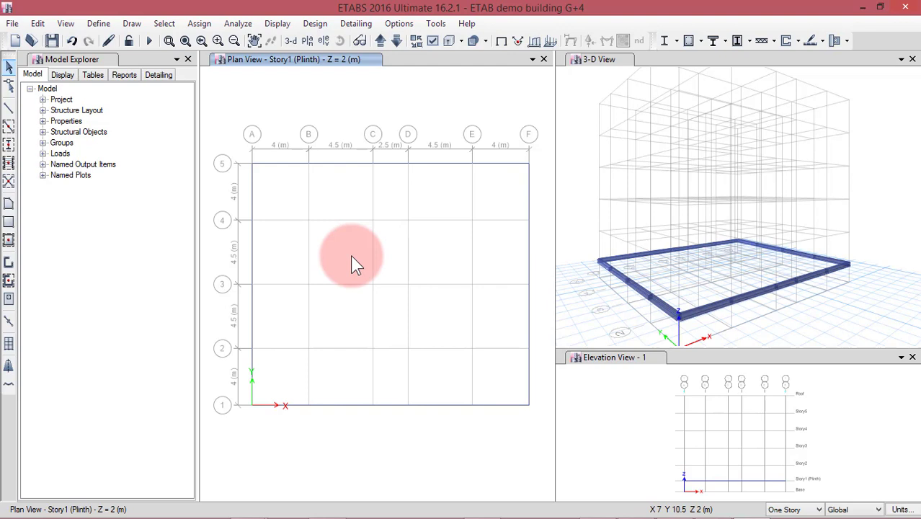
{"action": "scroll", "coordinate": [350, 254], "scroll_direction": "up", "scroll_amount": 2}
{"action": "scroll", "coordinate": [350, 255], "scroll_direction": "down", "scroll_amount": 5}
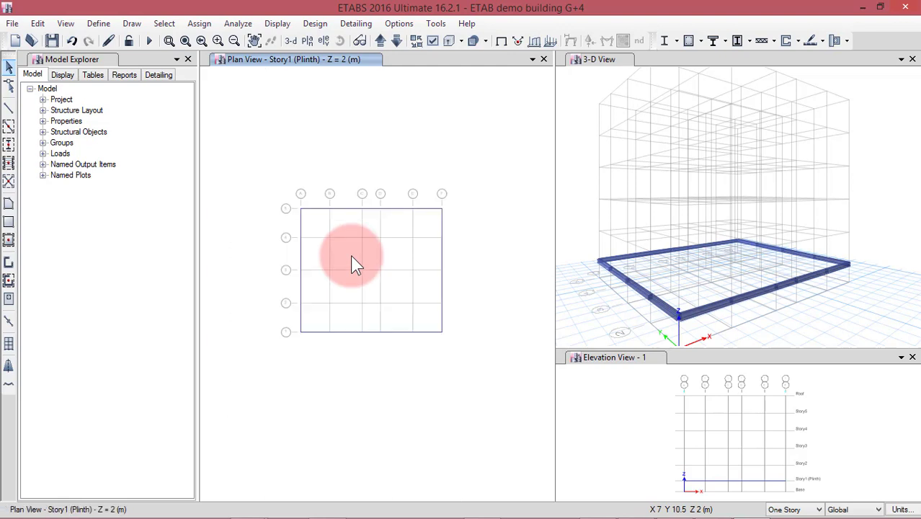
{"action": "scroll", "coordinate": [352, 256], "scroll_direction": "up", "scroll_amount": 3}
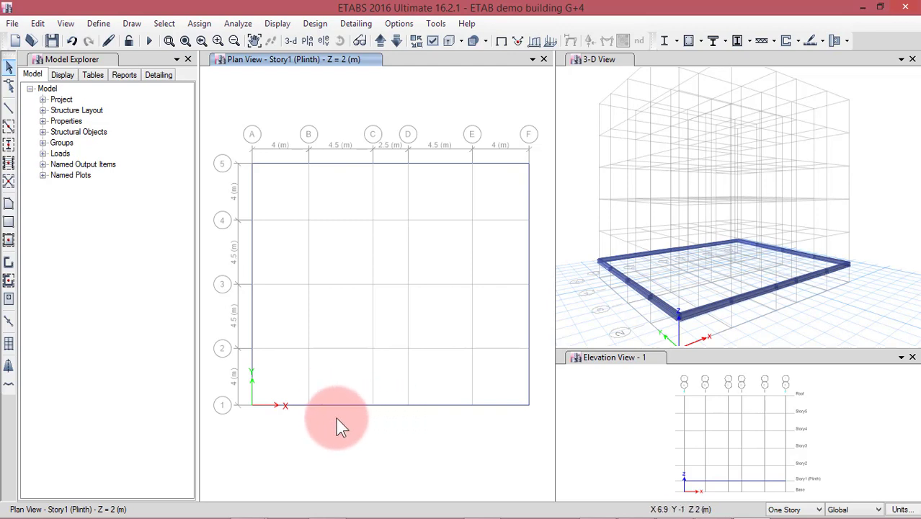
- Delete the two beams on grid line 1 between A and B and between B and C
{"action": "left_click", "coordinate": [295, 405]}
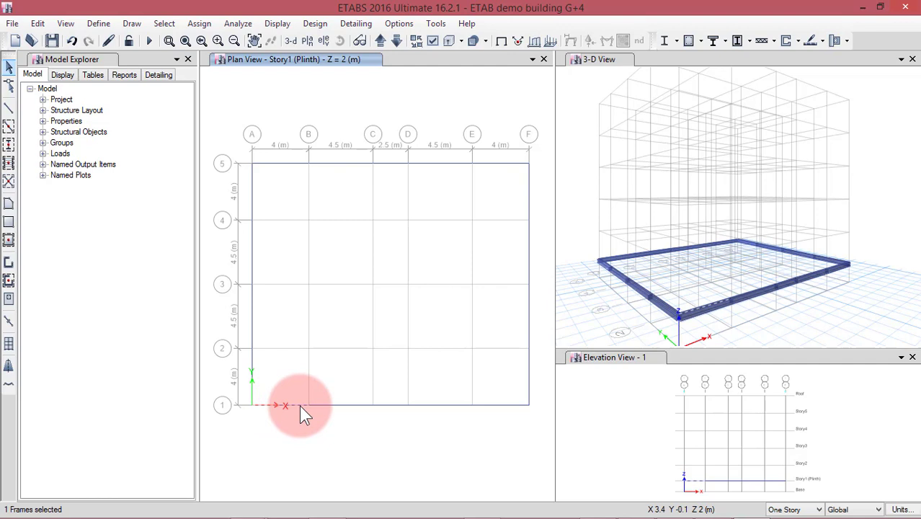
{"action": "key", "text": "Delete"}
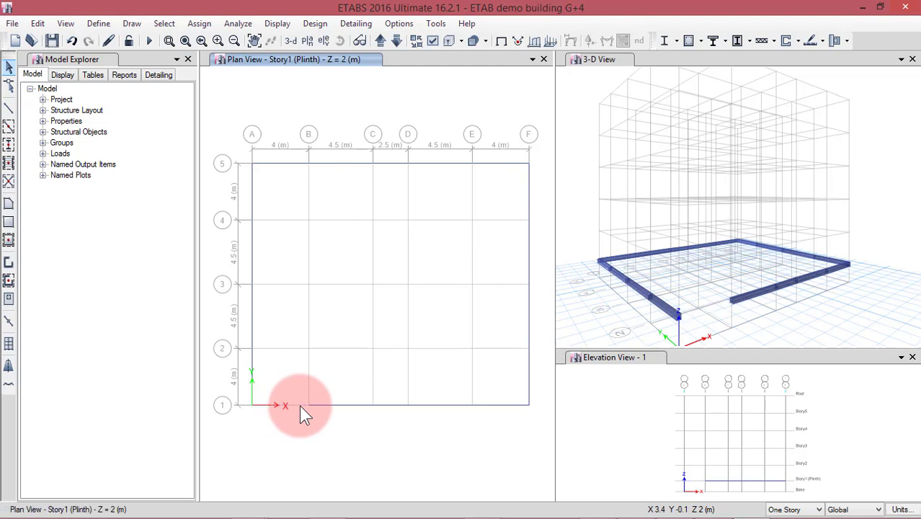
{"action": "left_click", "coordinate": [336, 404]}
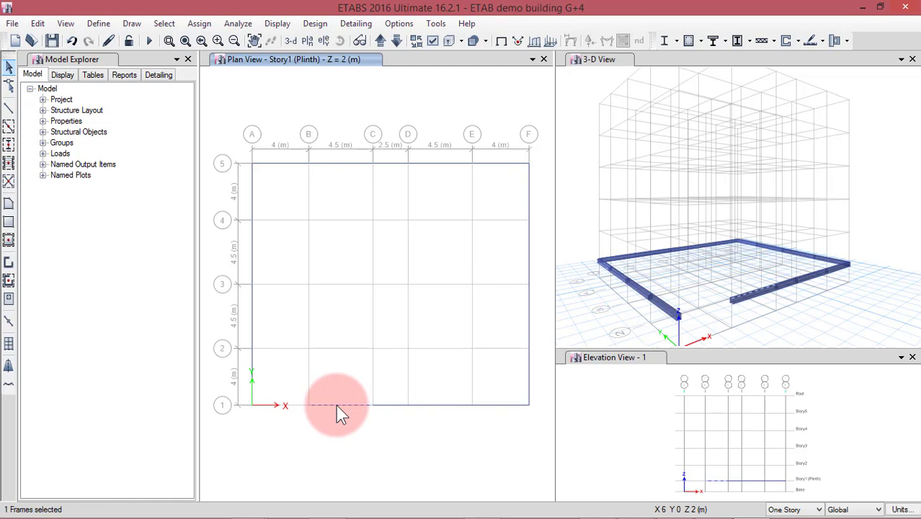
{"action": "key", "text": "Delete"}
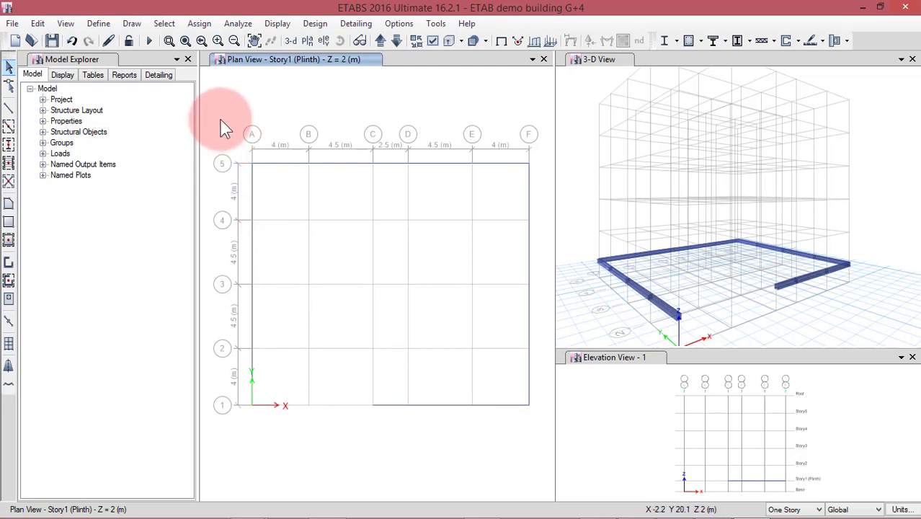
- Try window-selecting the plinth beams between grid lines A and E, clearing each selection
{"action": "left_click_drag", "start_coordinate": [220, 120], "coordinate": [495, 444]}
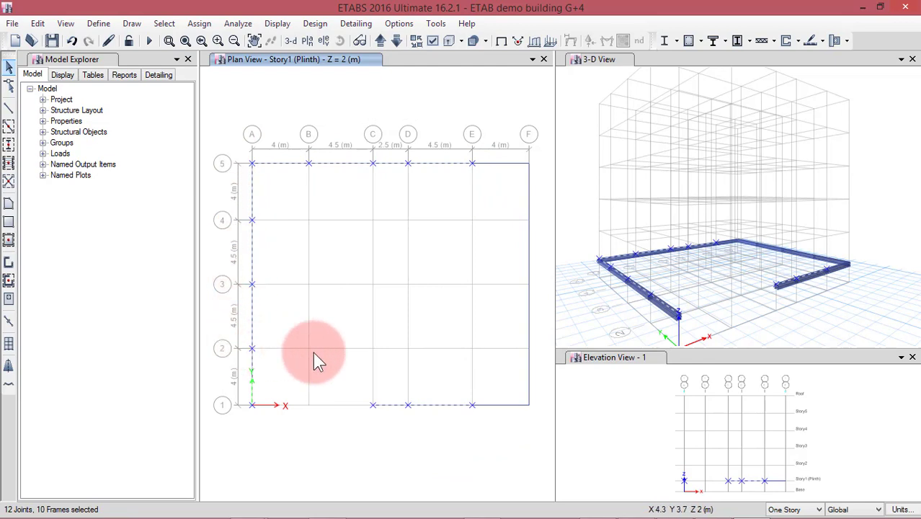
{"action": "key", "text": "Escape"}
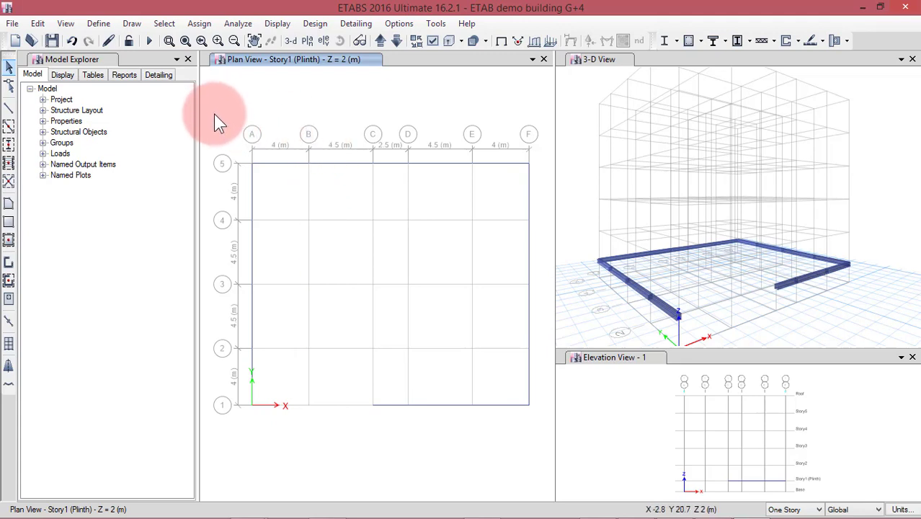
{"action": "left_click_drag", "start_coordinate": [217, 115], "coordinate": [507, 434]}
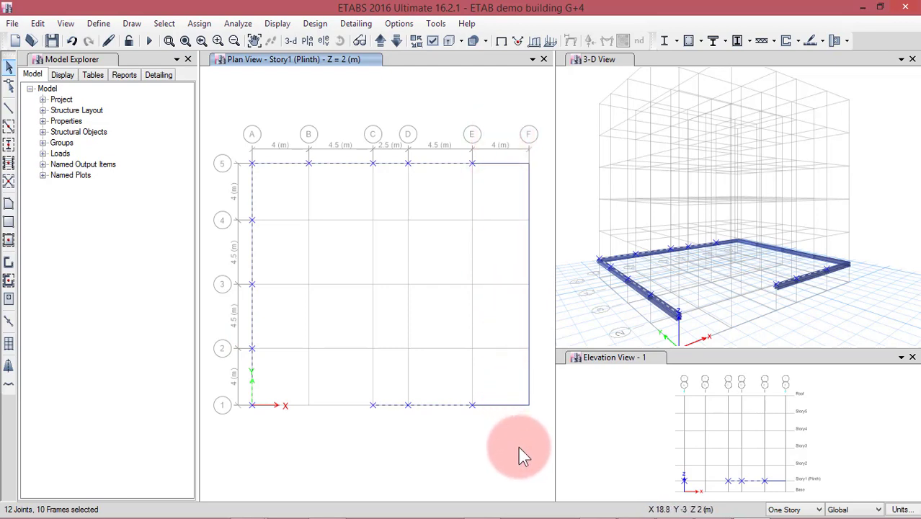
{"action": "key", "text": "Escape"}
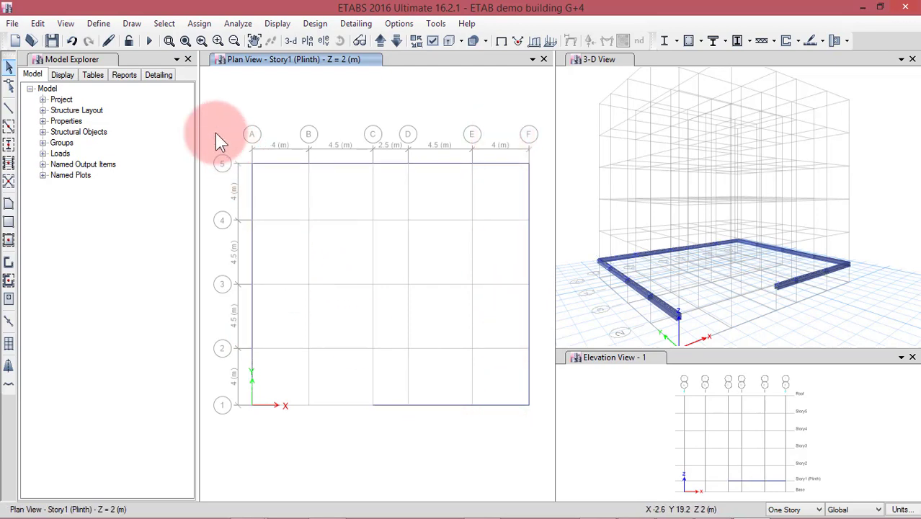
{"action": "left_click_drag", "start_coordinate": [215, 131], "coordinate": [490, 441]}
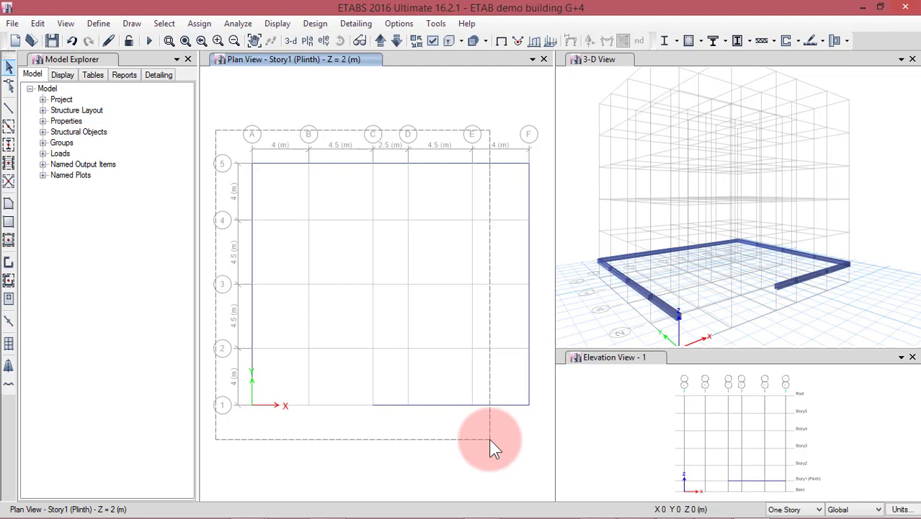
{"action": "left_click_drag", "start_coordinate": [490, 440], "coordinate": [494, 434]}
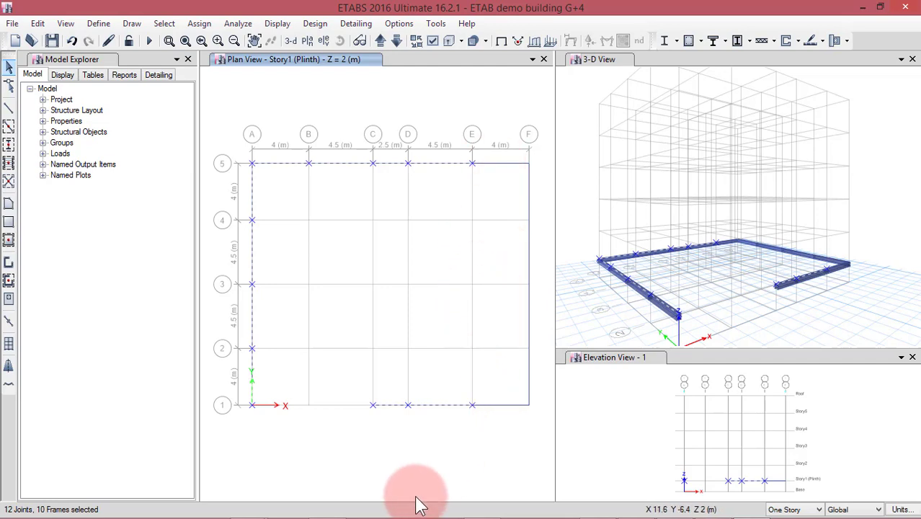
{"action": "key", "text": "Escape"}
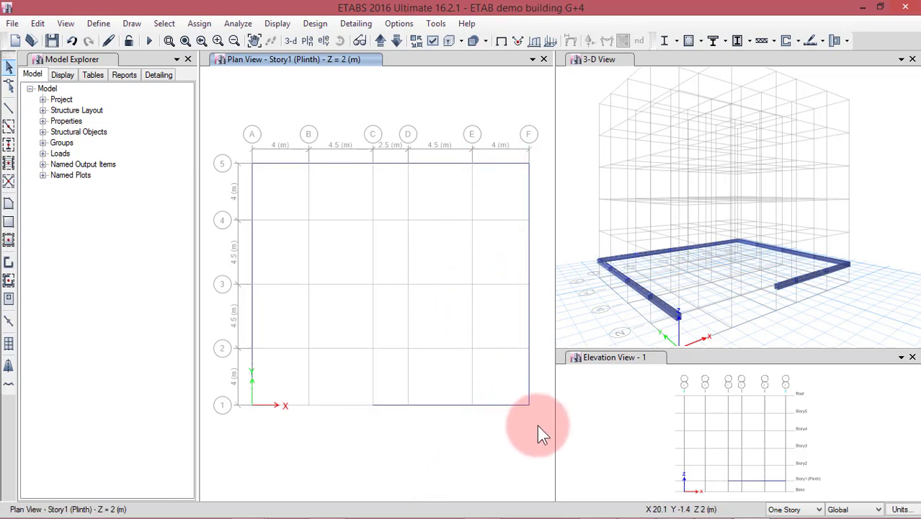
- Try window selections over the B–F beams, the whole perimeter, and the area around grid A-1, clearing each selection
{"action": "left_click_drag", "start_coordinate": [537, 425], "coordinate": [276, 130]}
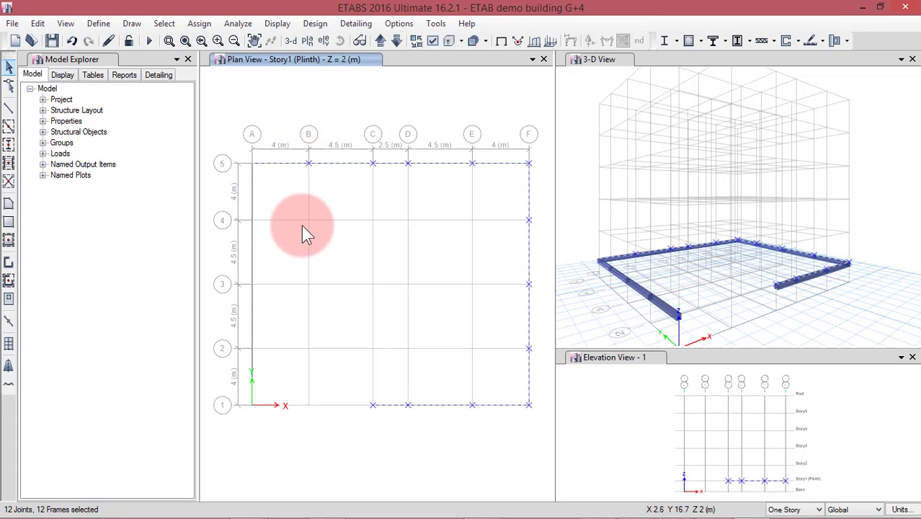
{"action": "left_click", "coordinate": [322, 476]}
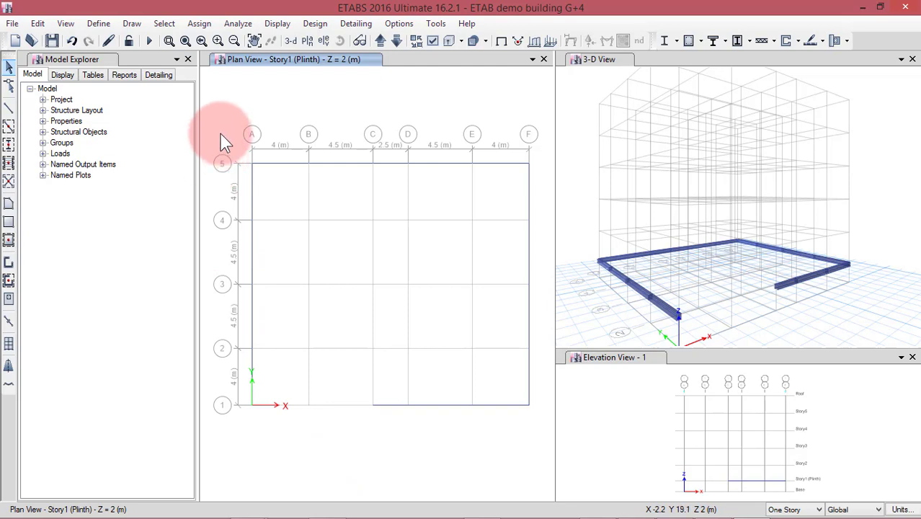
{"action": "left_click_drag", "start_coordinate": [210, 124], "coordinate": [546, 459]}
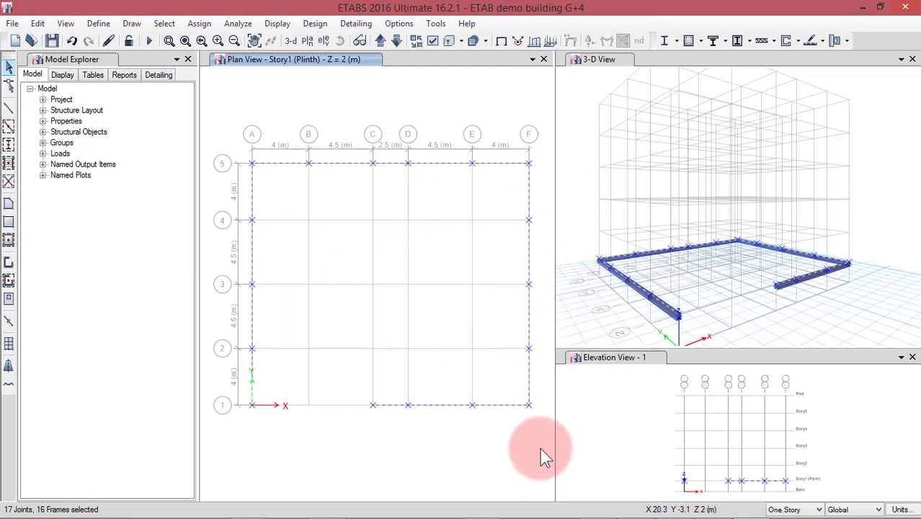
{"action": "left_click", "coordinate": [507, 467]}
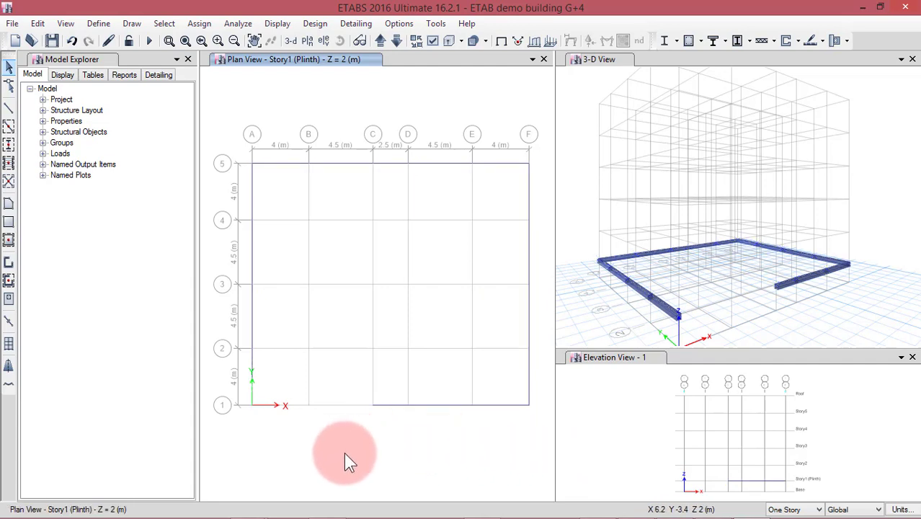
{"action": "left_click_drag", "start_coordinate": [400, 454], "coordinate": [217, 199]}
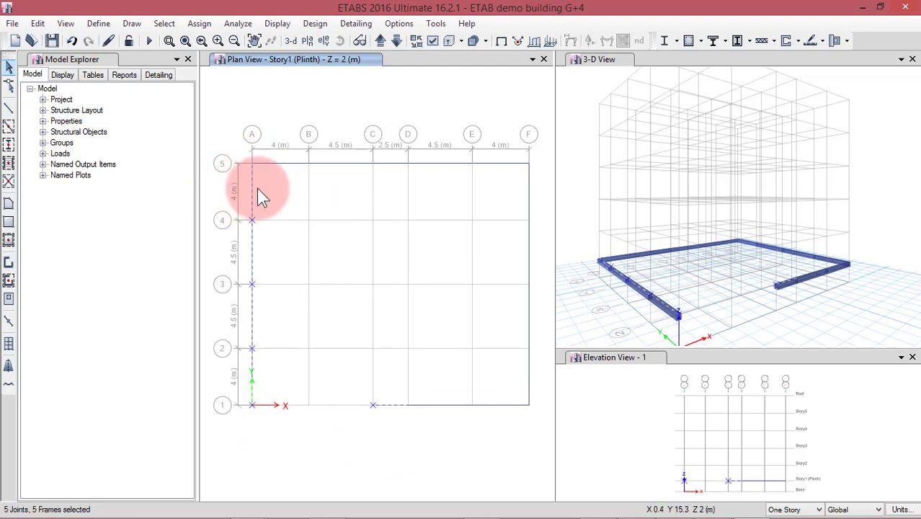
{"action": "left_click", "coordinate": [306, 322]}
- Delete all remaining perimeter beams from the Story1 (Plinth) plan
{"action": "left_click_drag", "start_coordinate": [210, 114], "coordinate": [539, 434]}
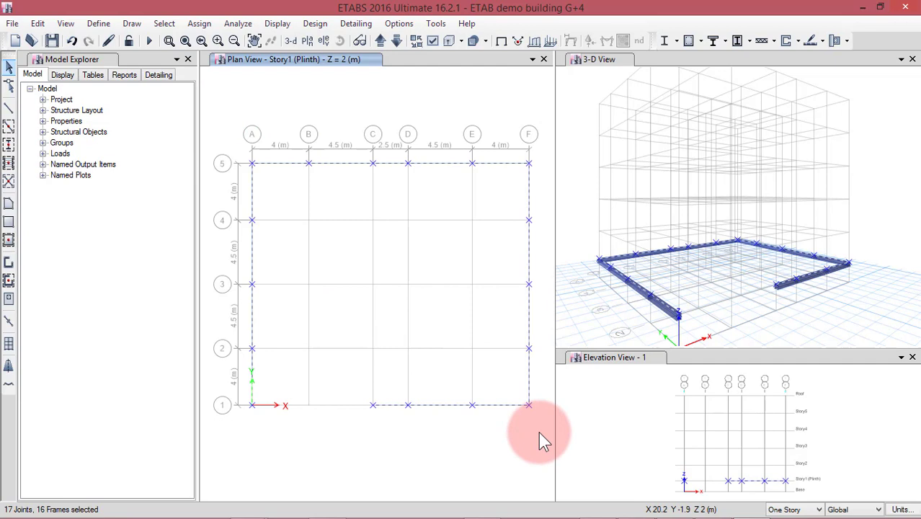
{"action": "key", "text": "Delete"}
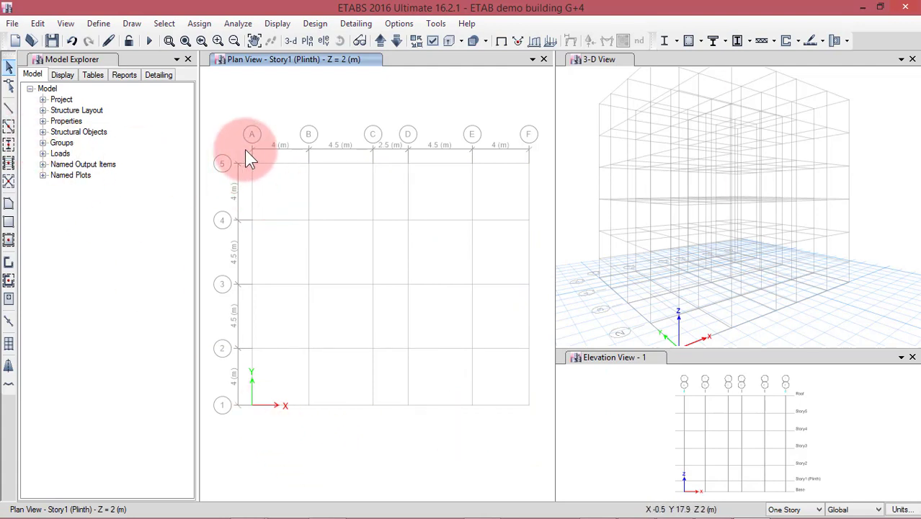
- Start Quick Draw Beams/Columns and set the frame property to Beam 300x350
{"action": "left_click", "coordinate": [9, 129]}
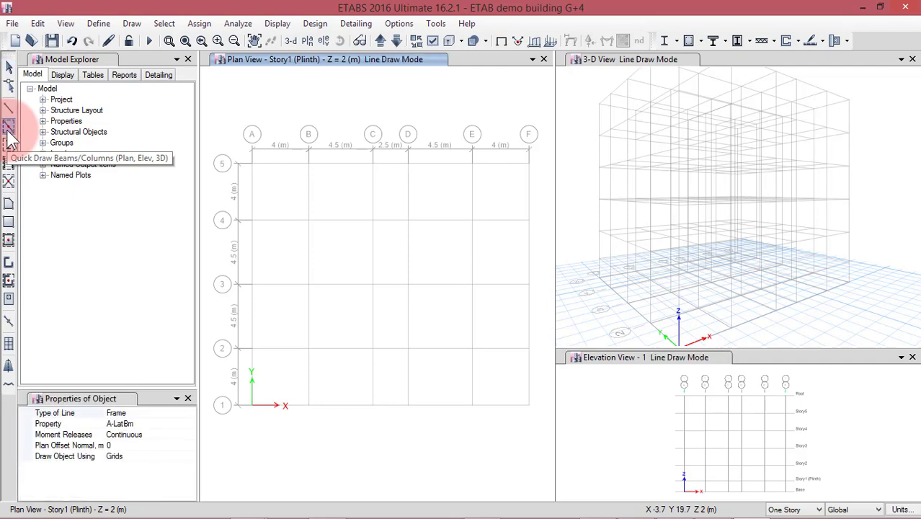
{"action": "left_click", "coordinate": [190, 425]}
{"action": "left_click", "coordinate": [190, 424]}
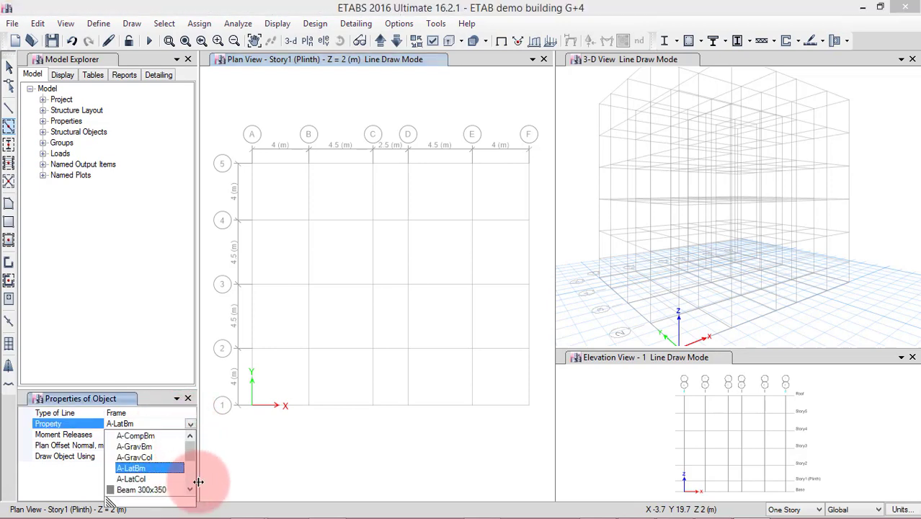
{"action": "left_click_drag", "start_coordinate": [194, 452], "coordinate": [192, 463]}
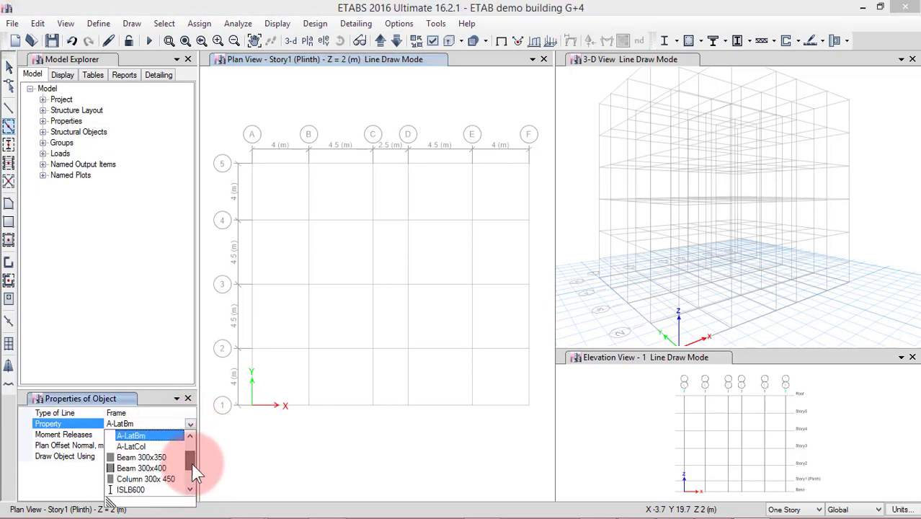
{"action": "left_click", "coordinate": [155, 457]}
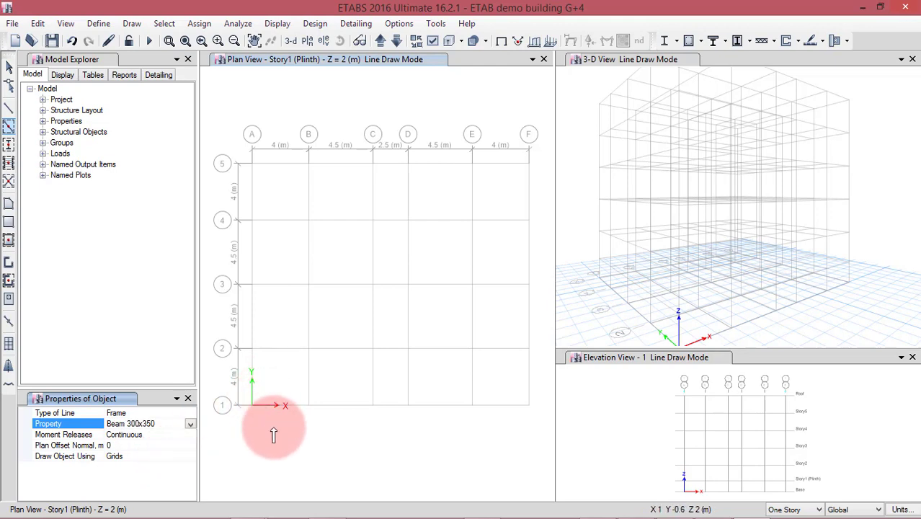
- Draw Beam 300x350 beams in every bay of grid line 1 from A to F on the plinth plan
{"action": "left_click", "coordinate": [266, 405]}
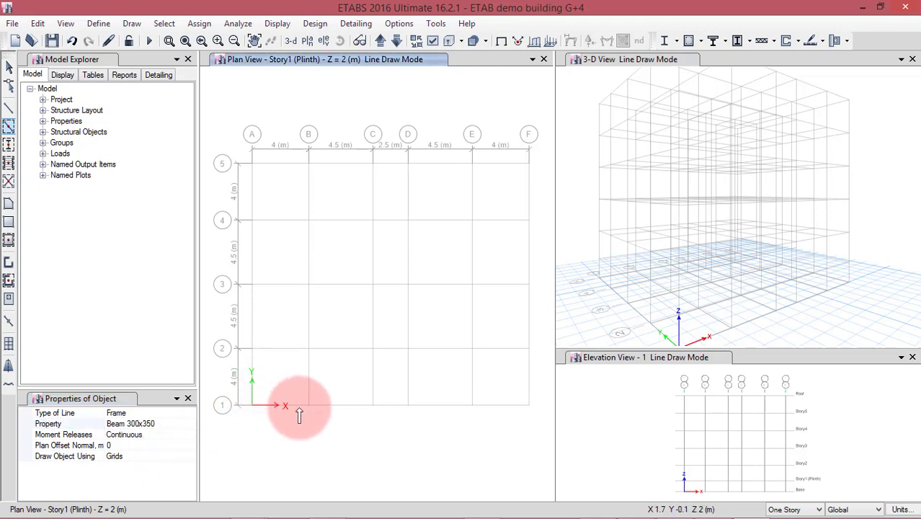
{"action": "left_click", "coordinate": [305, 408]}
{"action": "left_click", "coordinate": [347, 405]}
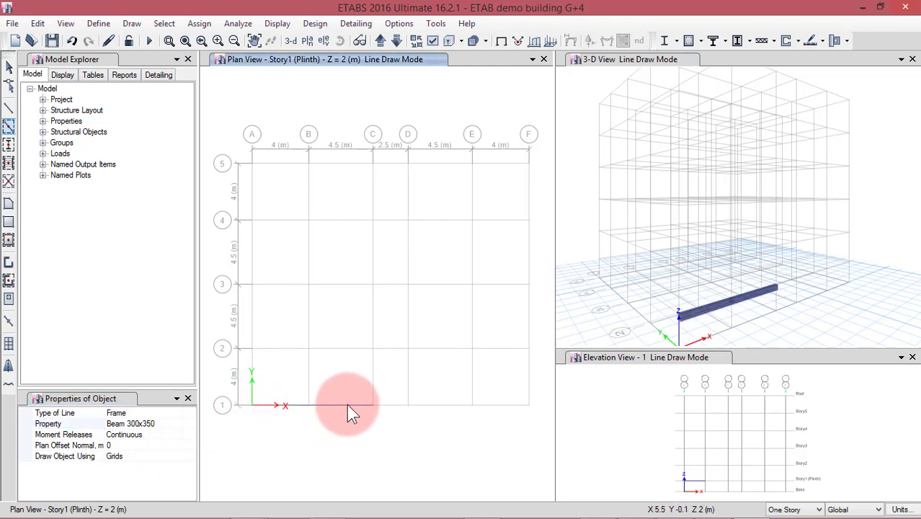
{"action": "left_click", "coordinate": [389, 406]}
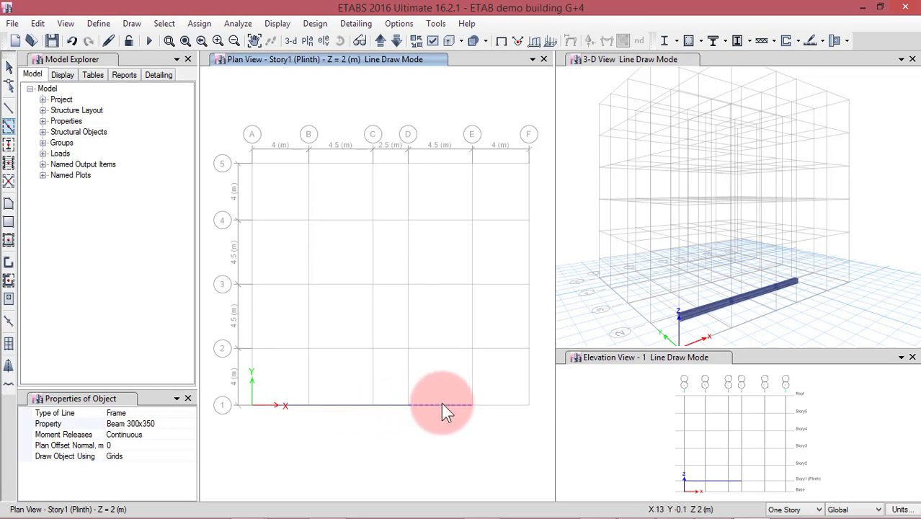
{"action": "left_click", "coordinate": [444, 405]}
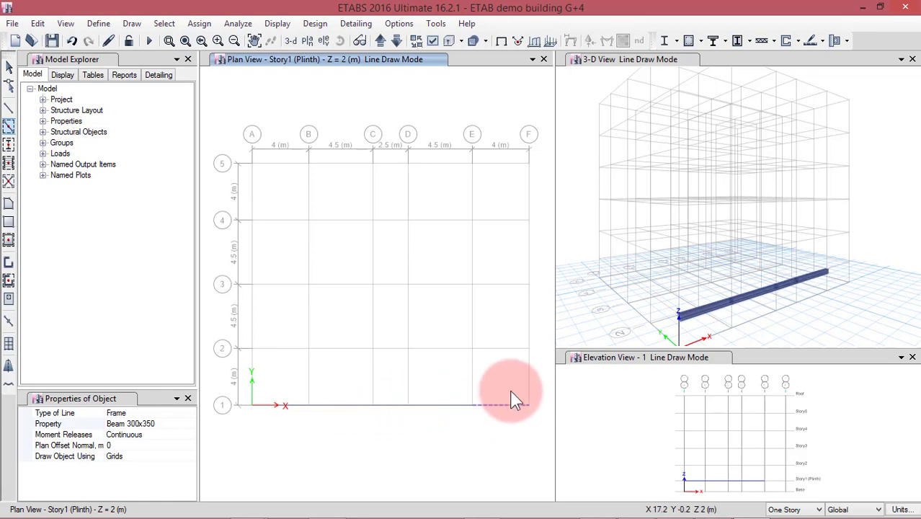
{"action": "left_click", "coordinate": [512, 398]}
- Draw beams along grid line F from 1 to 5 and along grid line 5 from F to D
{"action": "left_click", "coordinate": [529, 375]}
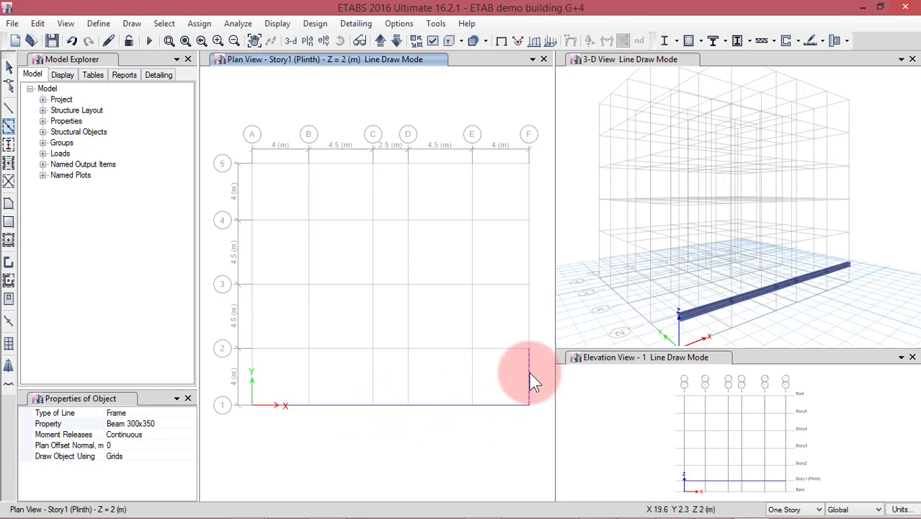
{"action": "left_click", "coordinate": [528, 310]}
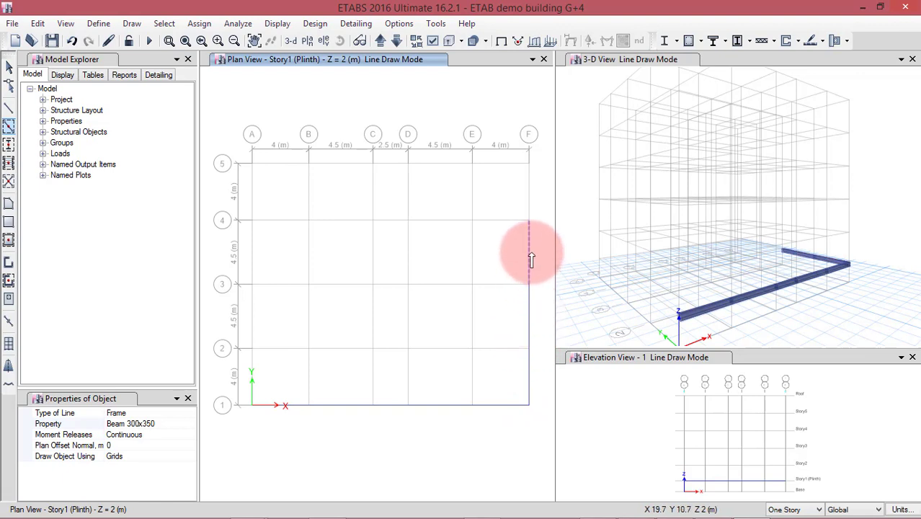
{"action": "left_click", "coordinate": [531, 214]}
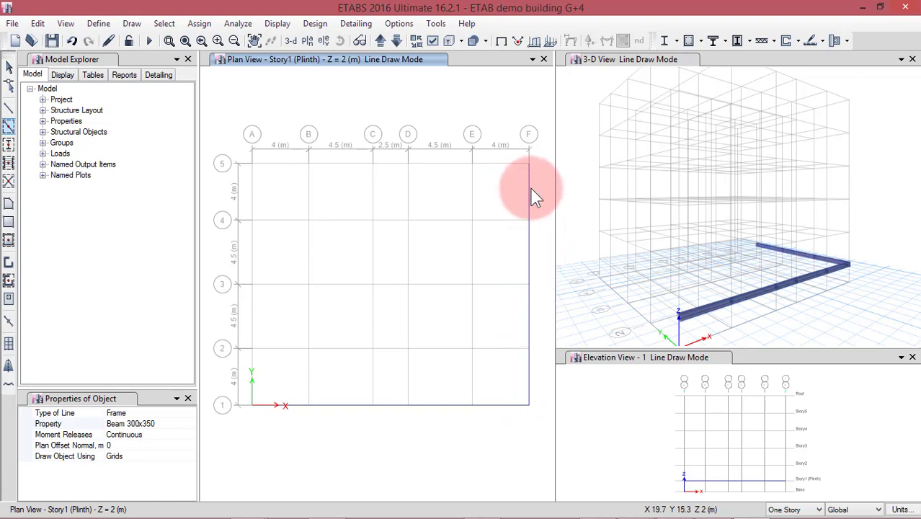
{"action": "left_click", "coordinate": [529, 163]}
{"action": "left_click", "coordinate": [472, 163]}
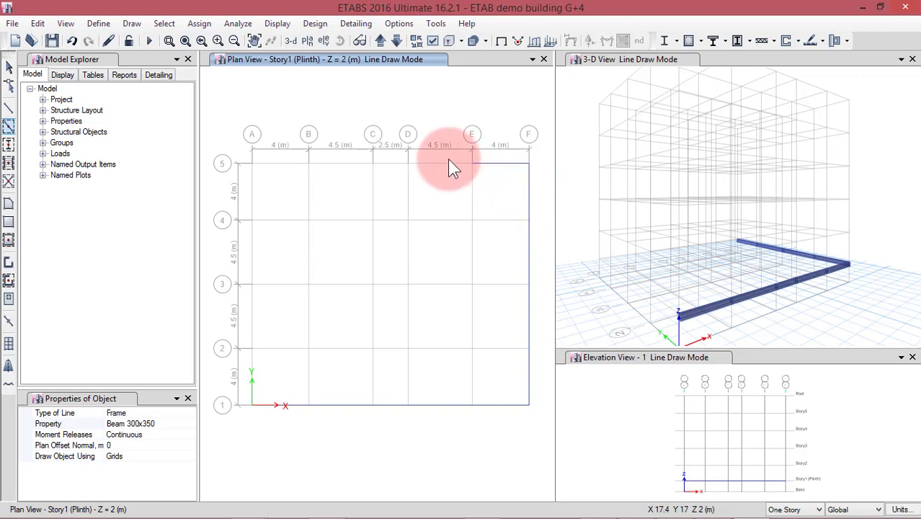
{"action": "left_click", "coordinate": [447, 174]}
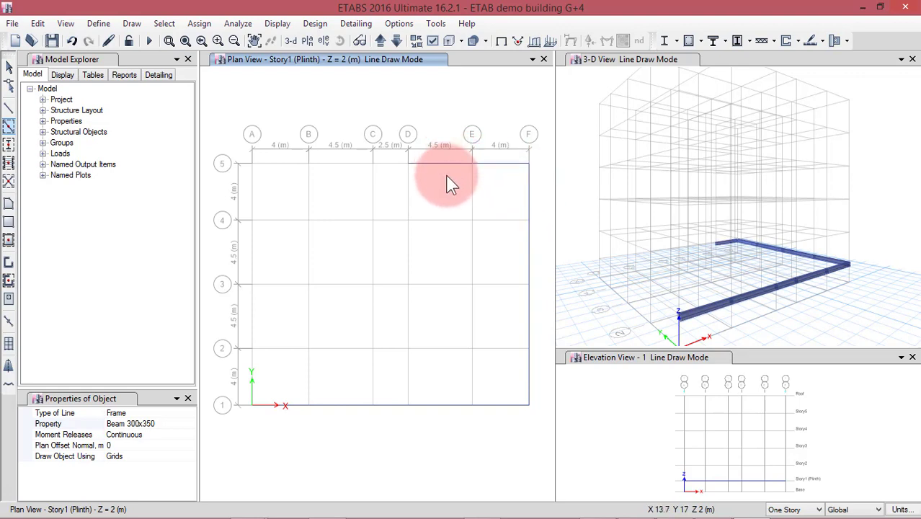
- Draw beams on grid line E from 5 to 3, grid line 4 from F to B, and grid line B between 4 and 5
{"action": "left_click", "coordinate": [471, 204]}
{"action": "left_click", "coordinate": [471, 260]}
{"action": "left_click", "coordinate": [441, 221]}
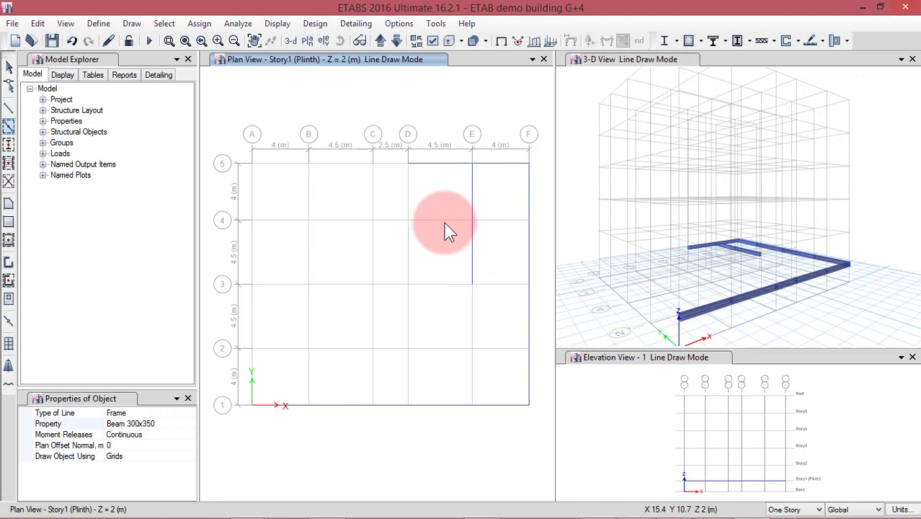
{"action": "left_click", "coordinate": [492, 218]}
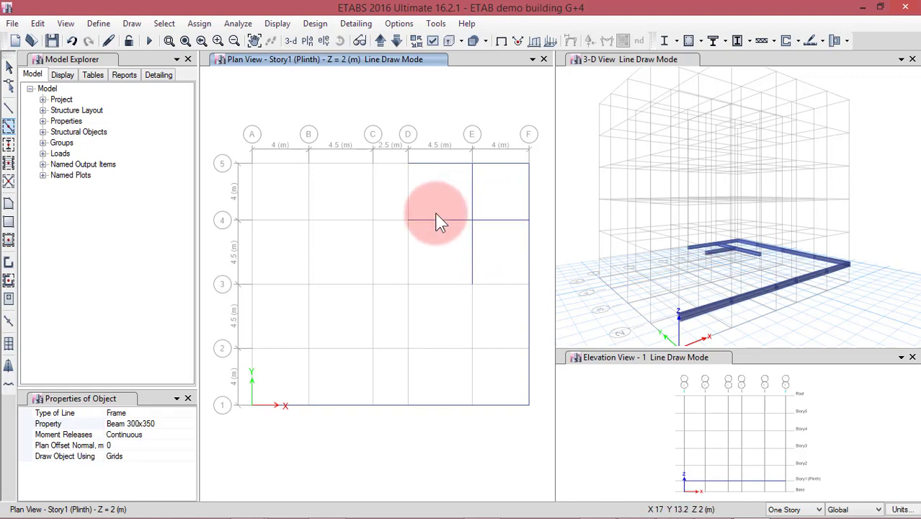
{"action": "left_click", "coordinate": [387, 220]}
{"action": "left_click", "coordinate": [350, 220]}
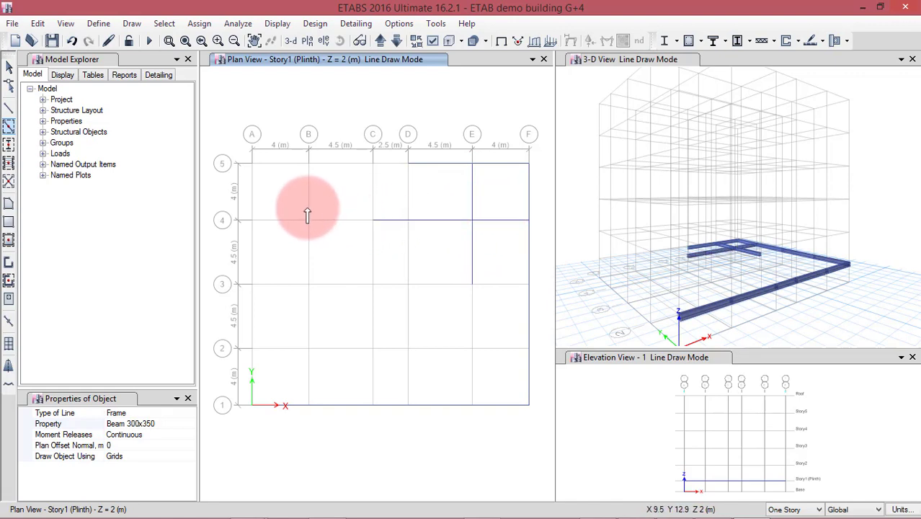
{"action": "left_click", "coordinate": [310, 193]}
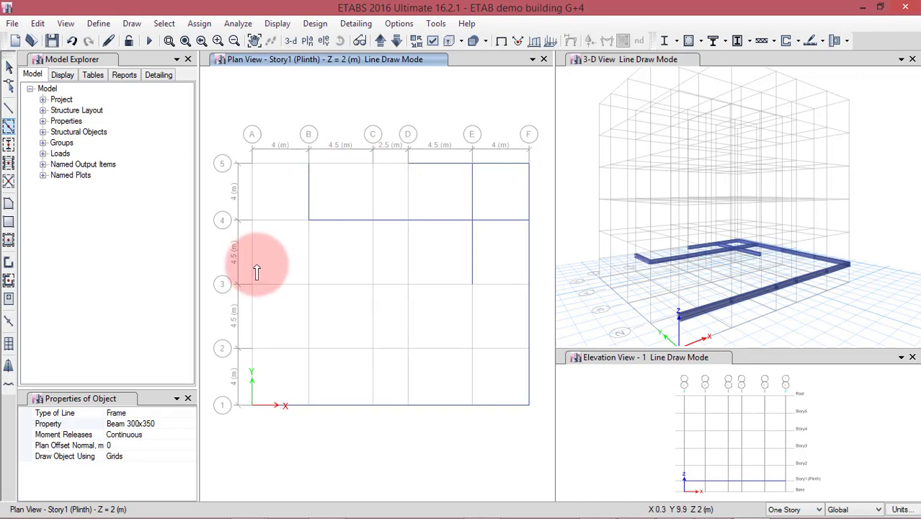
{"action": "key", "text": "Escape"}
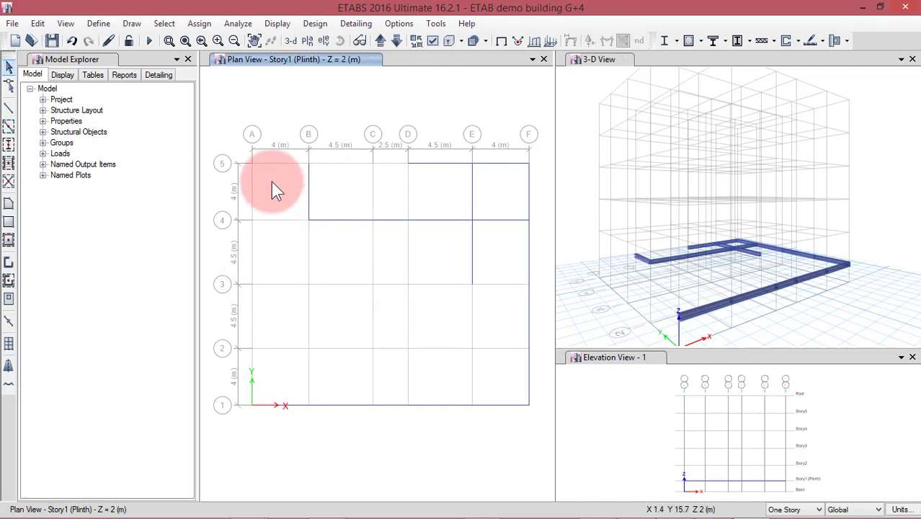
- Delete all the beams drawn on the Story1 (Plinth) plan
{"action": "left_click_drag", "start_coordinate": [228, 103], "coordinate": [538, 435]}
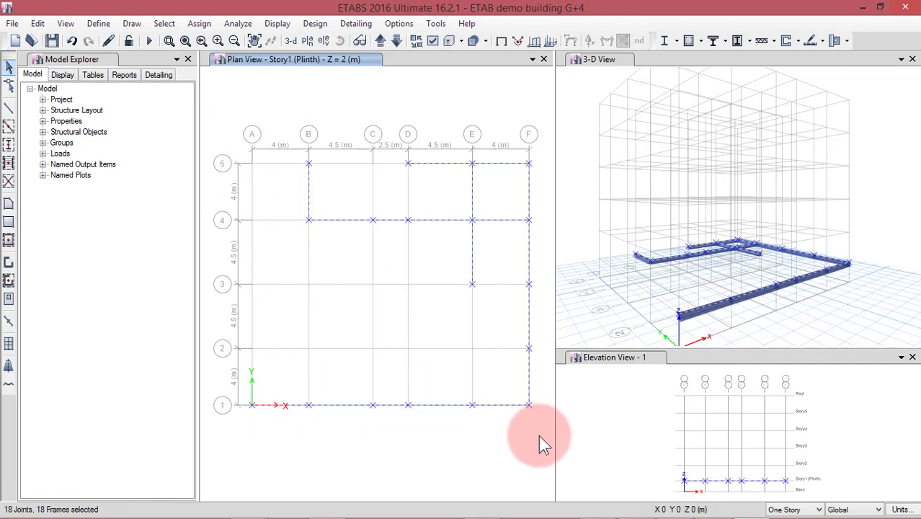
{"action": "key", "text": "Delete"}
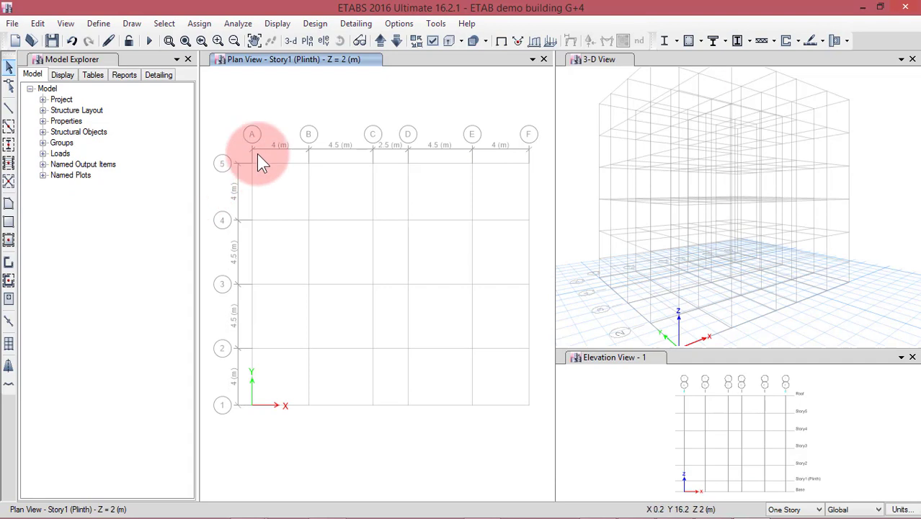
- Draw Beam 300x350 beams on every grid line of the Story1 (Plinth) plan at once with a window around the grid
{"action": "left_click", "coordinate": [10, 129]}
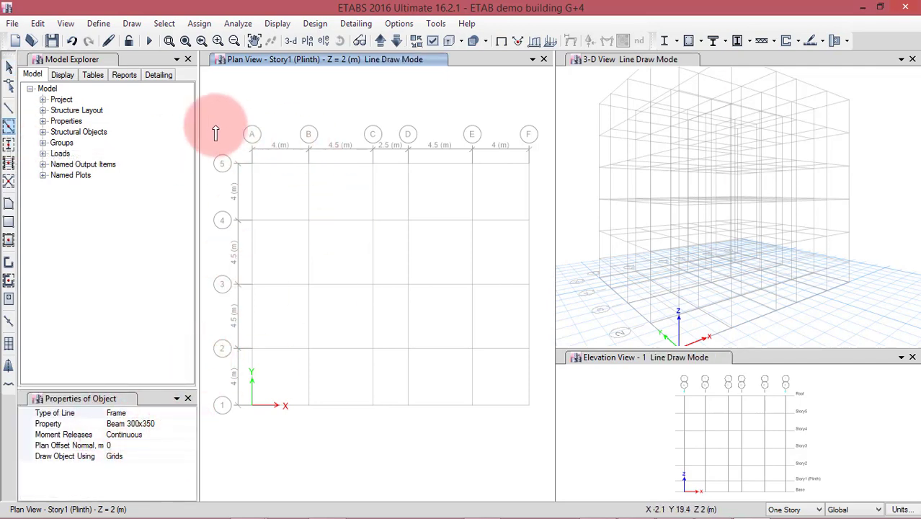
{"action": "left_click_drag", "start_coordinate": [207, 120], "coordinate": [543, 437]}
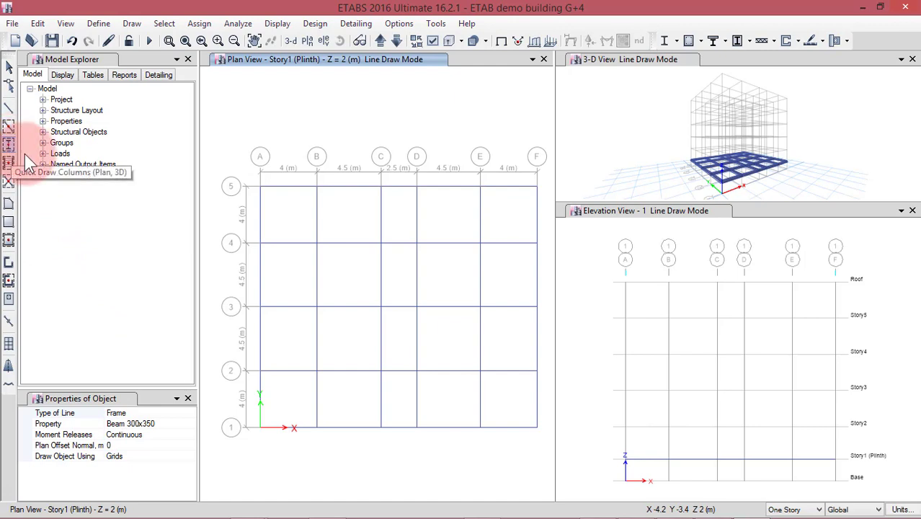
- Quick draw Column 300x 450 columns at the grid points of grid line 5 from A to F on the plinth plan
{"action": "left_click", "coordinate": [9, 144]}
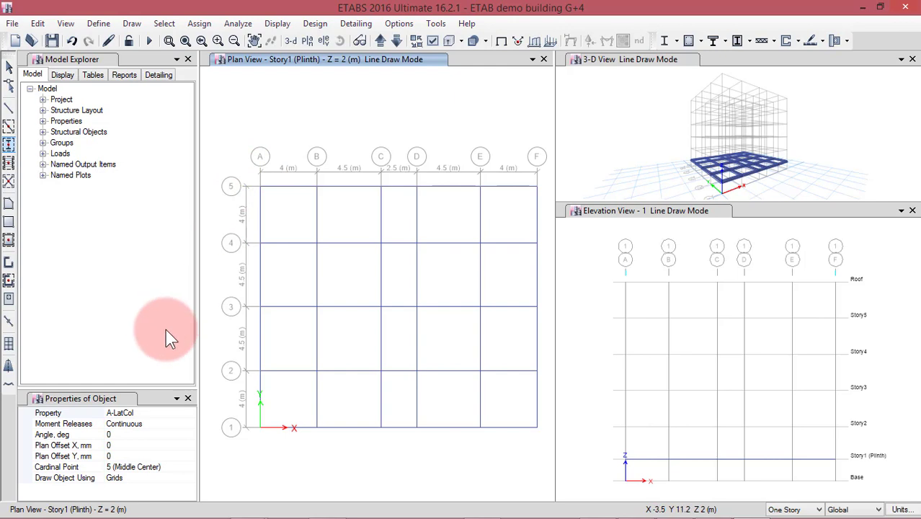
{"action": "left_click", "coordinate": [191, 412]}
{"action": "left_click", "coordinate": [191, 412]}
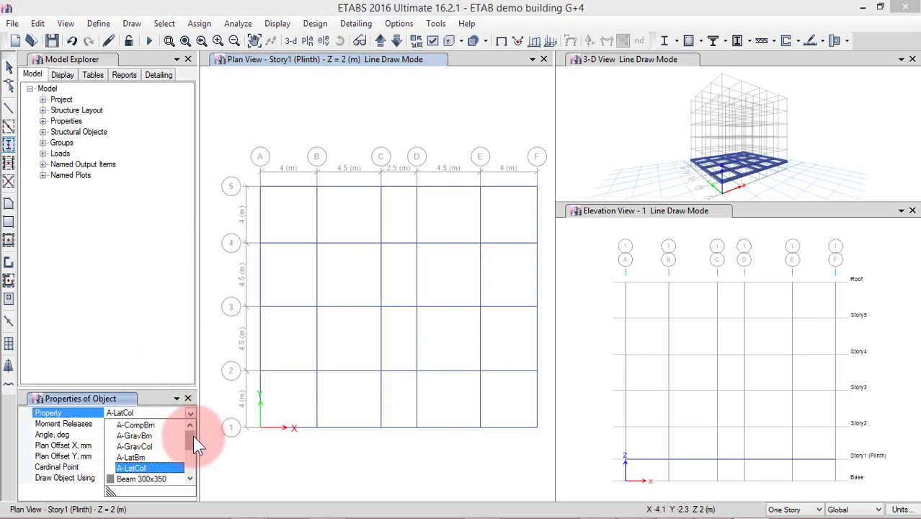
{"action": "scroll", "coordinate": [193, 440], "scroll_direction": "down", "scroll_amount": 2}
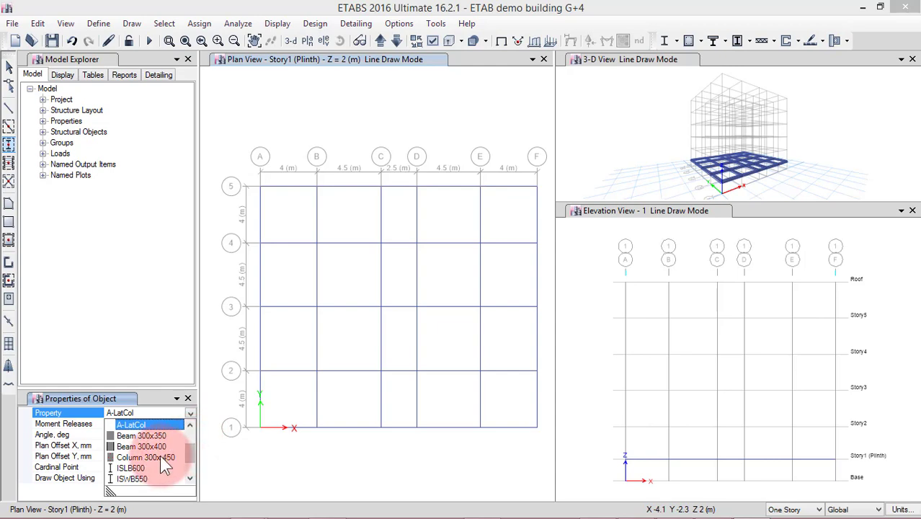
{"action": "left_click", "coordinate": [160, 457]}
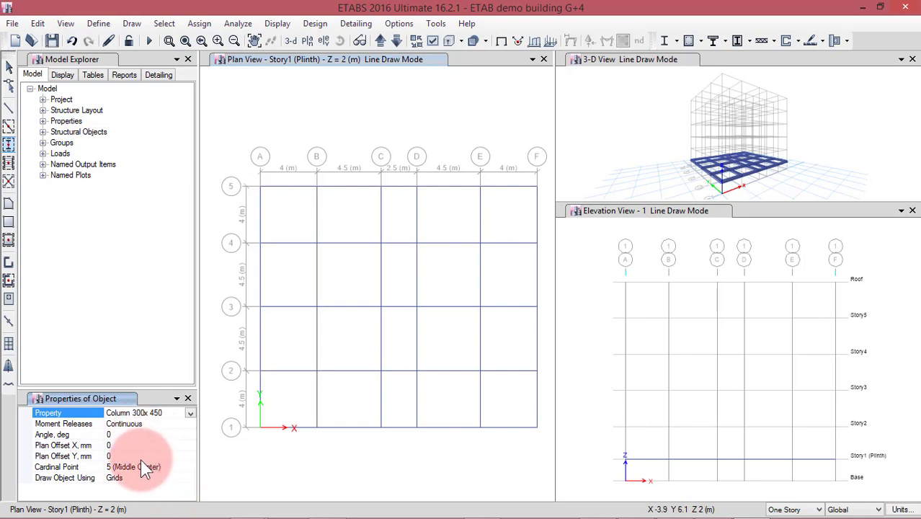
{"action": "left_click", "coordinate": [260, 187]}
{"action": "left_click", "coordinate": [260, 186]}
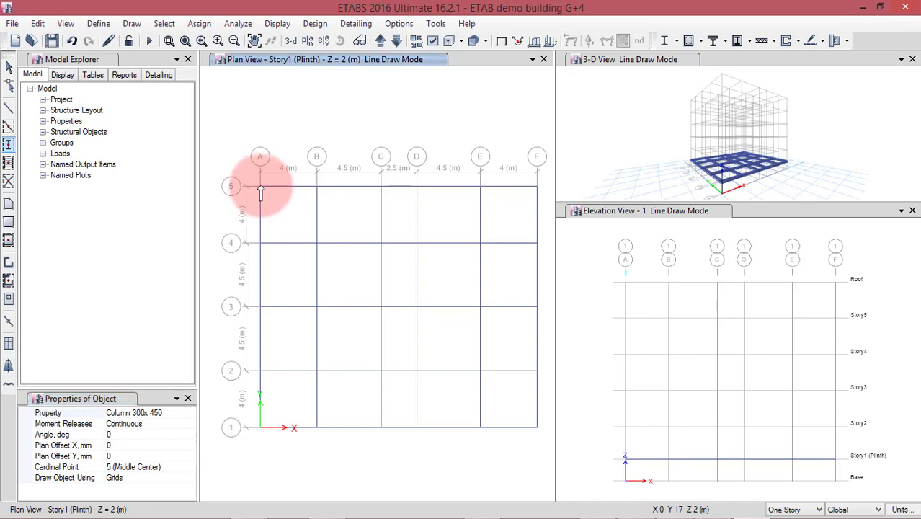
{"action": "left_click", "coordinate": [318, 188]}
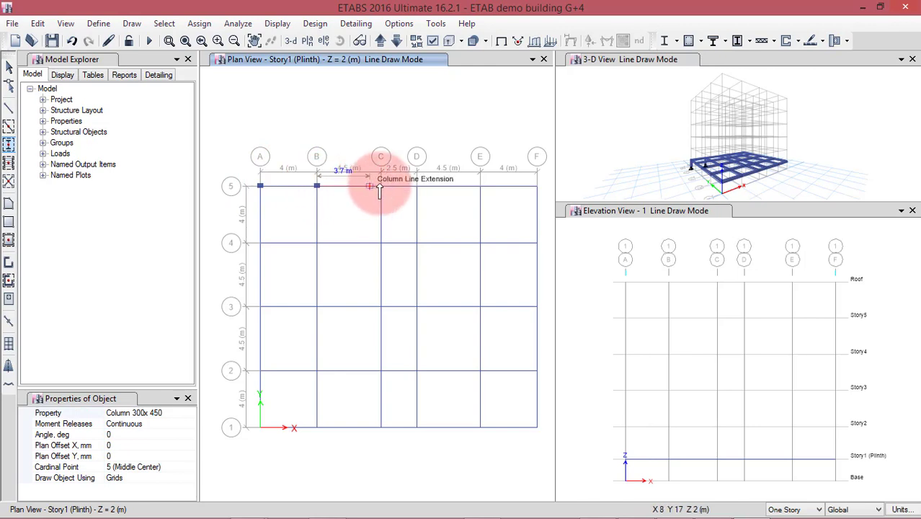
{"action": "left_click", "coordinate": [416, 187]}
{"action": "left_click", "coordinate": [481, 187]}
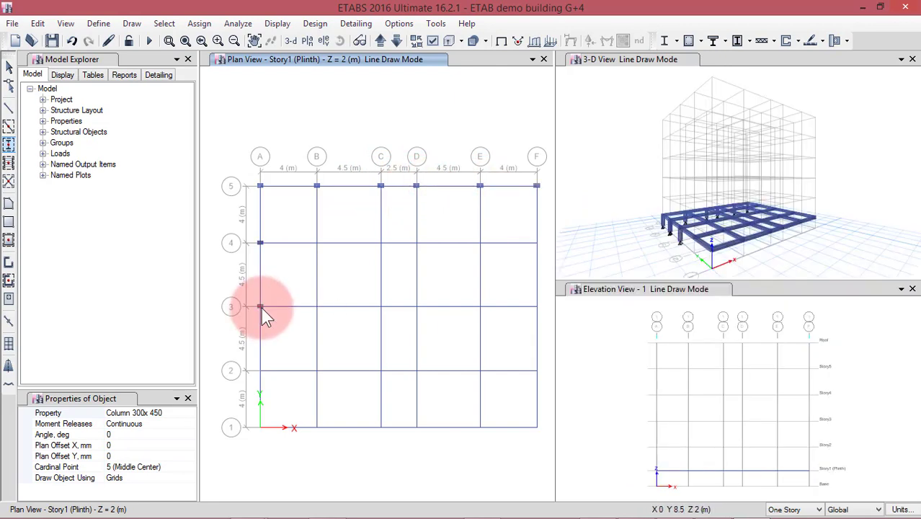
- Draw columns down grid line A from 3 to 1 and along grid line 1 from B to F
{"action": "left_click", "coordinate": [261, 308]}
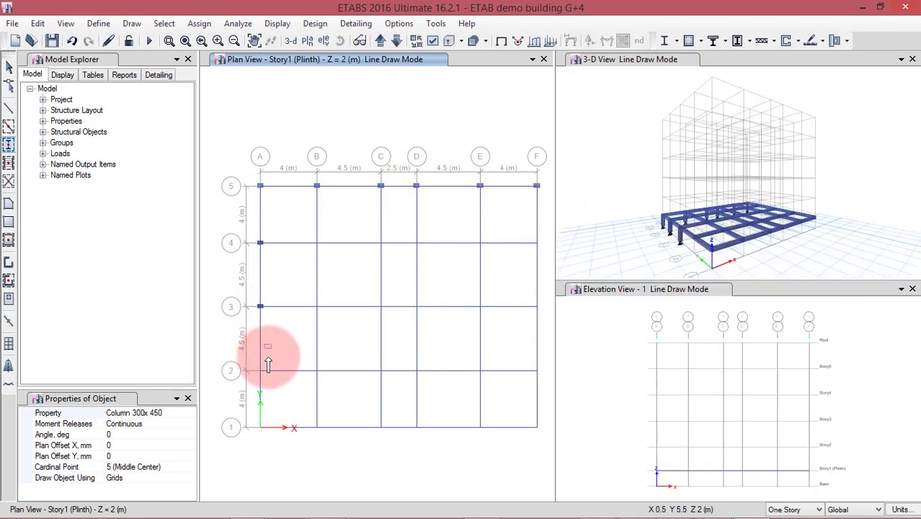
{"action": "left_click", "coordinate": [261, 427]}
{"action": "left_click", "coordinate": [316, 428]}
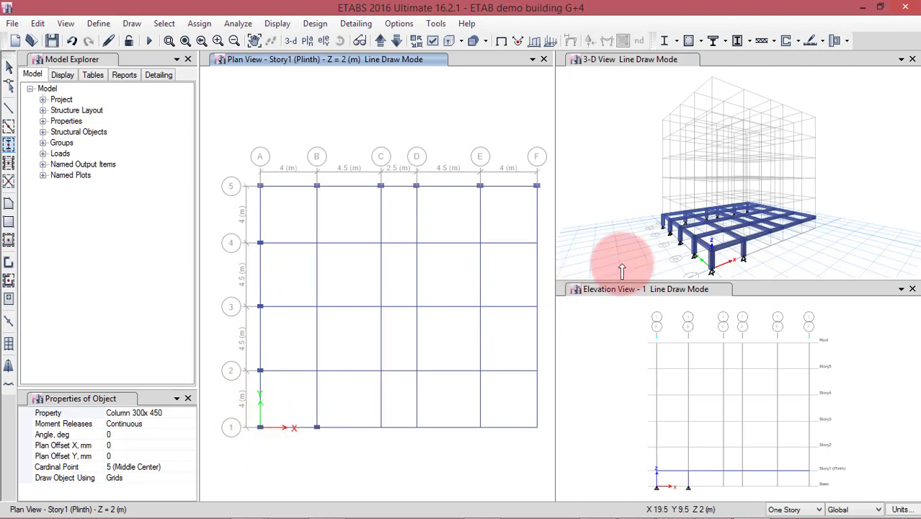
{"action": "left_click", "coordinate": [381, 427]}
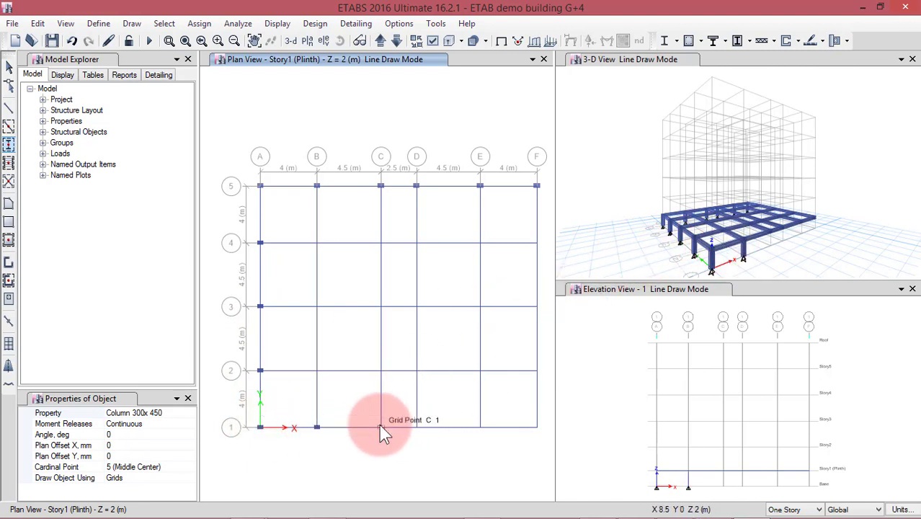
{"action": "left_click", "coordinate": [416, 427]}
{"action": "left_click", "coordinate": [479, 427]}
{"action": "left_click", "coordinate": [536, 427]}
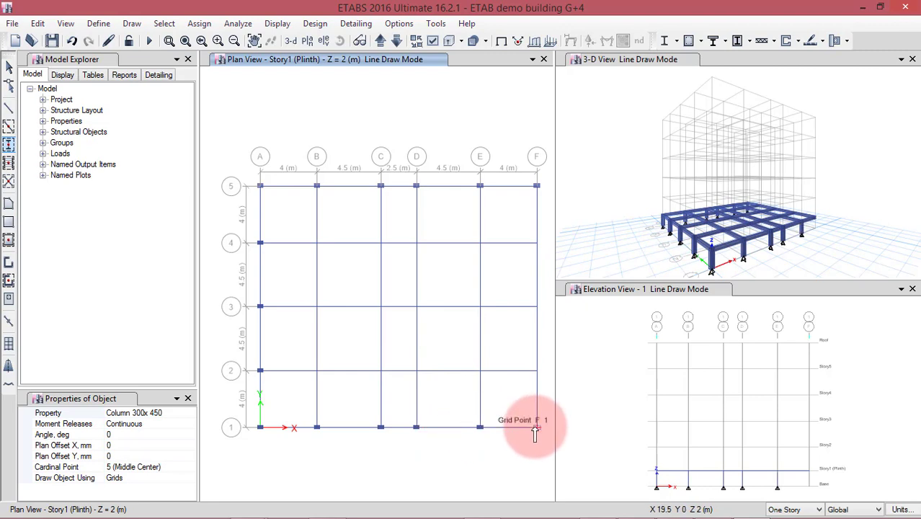
- Draw columns on grid line F at 2, 3 and near 4, and along grid line 4 from E to B
{"action": "left_click", "coordinate": [536, 371]}
{"action": "left_click", "coordinate": [536, 307]}
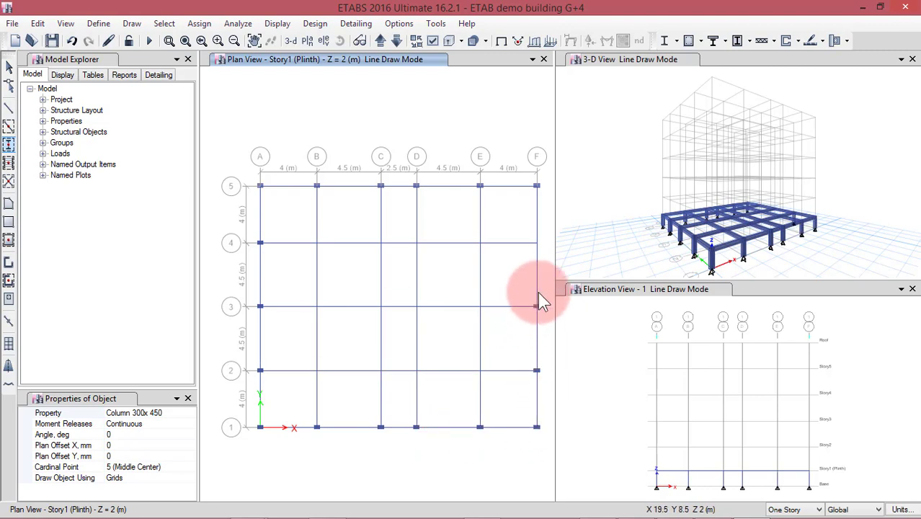
{"action": "left_click", "coordinate": [536, 239]}
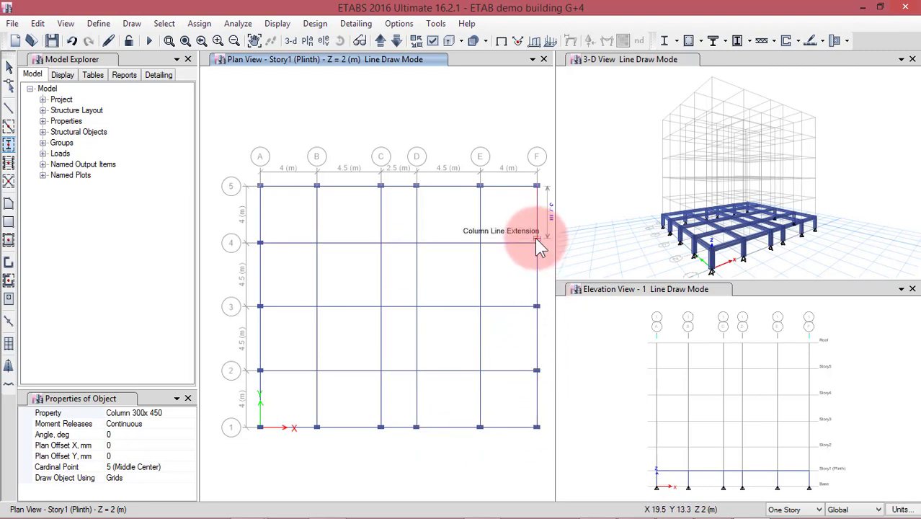
{"action": "left_click", "coordinate": [480, 243]}
{"action": "left_click", "coordinate": [416, 243]}
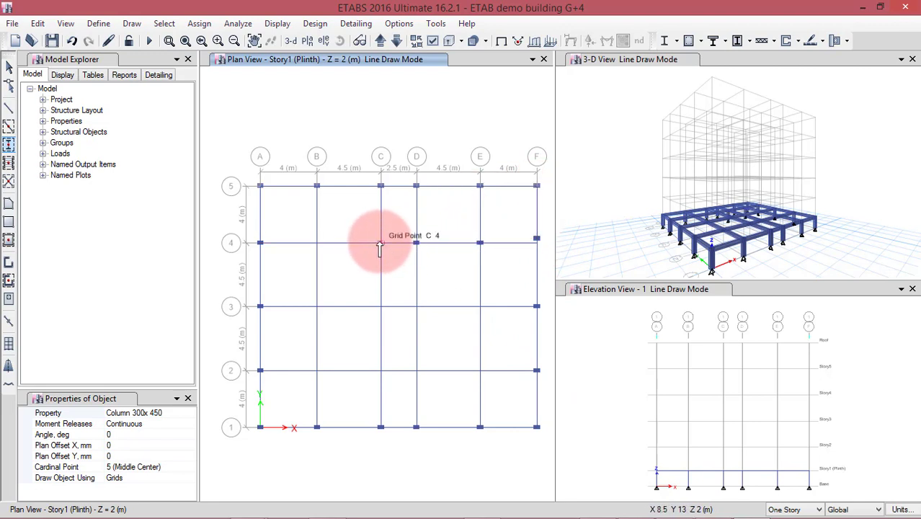
{"action": "left_click", "coordinate": [381, 243]}
{"action": "left_click", "coordinate": [317, 243]}
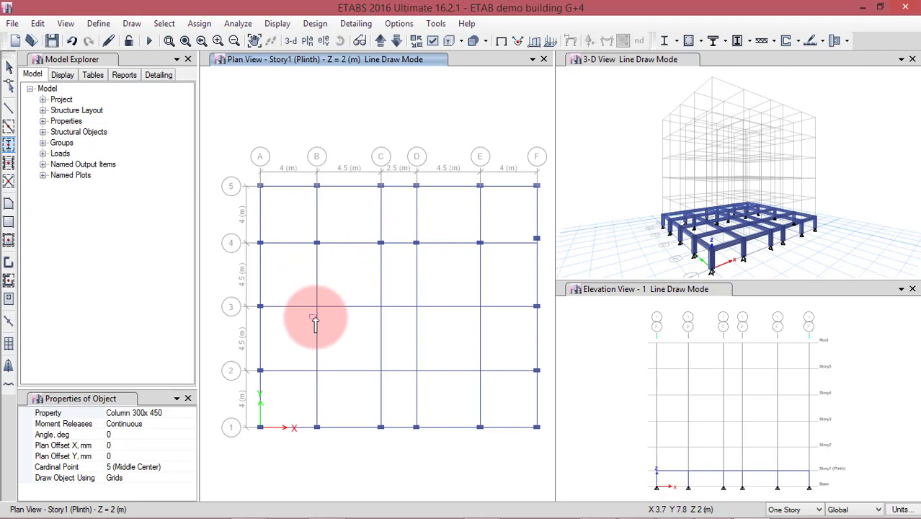
- Draw the interior columns on grid lines 3 and 2 from B to E and end the column drawing
{"action": "left_click", "coordinate": [318, 307]}
{"action": "left_click", "coordinate": [381, 306]}
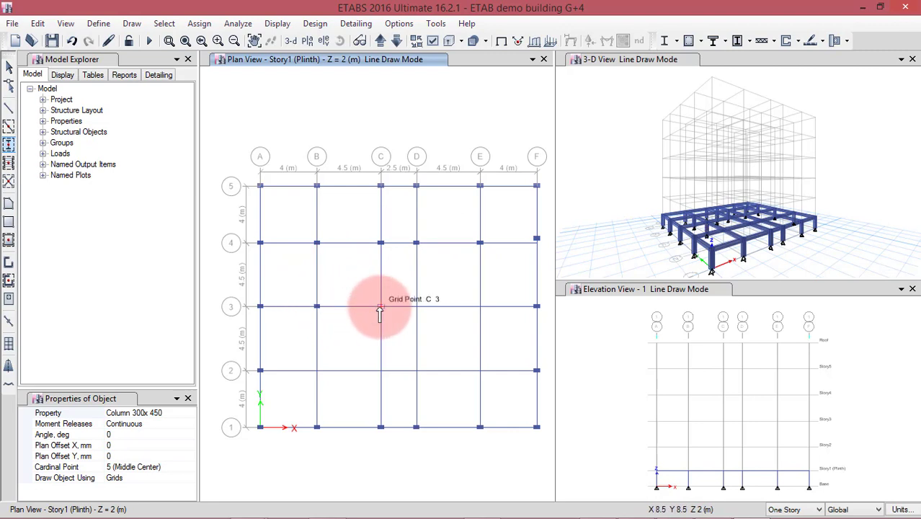
{"action": "left_click", "coordinate": [416, 307]}
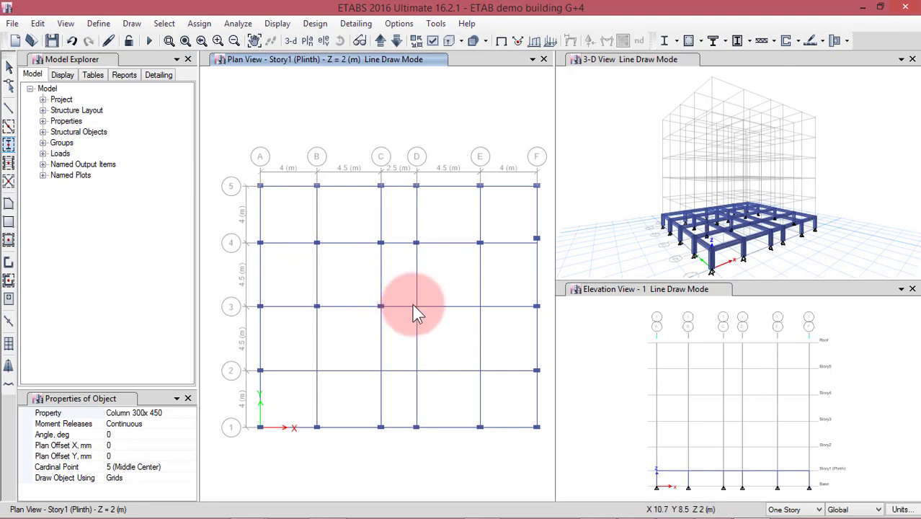
{"action": "left_click", "coordinate": [480, 307]}
{"action": "left_click", "coordinate": [416, 371]}
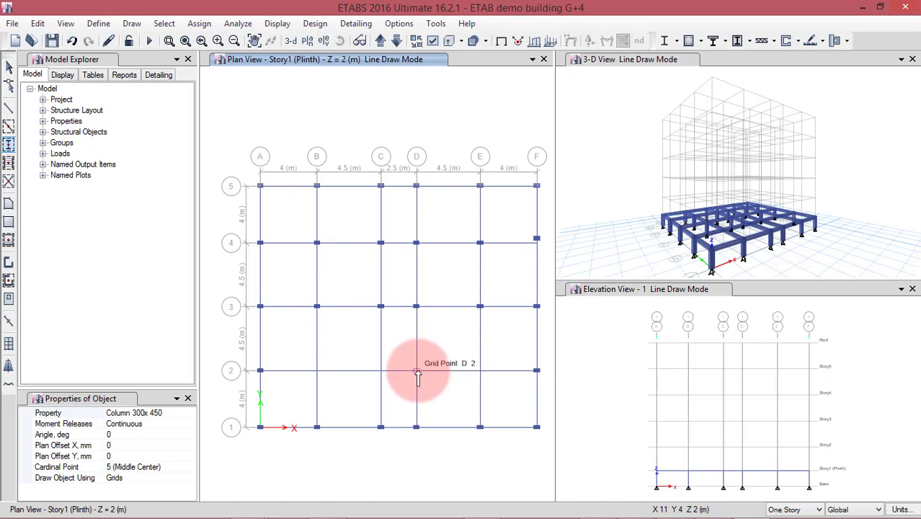
{"action": "left_click", "coordinate": [380, 370]}
{"action": "left_click", "coordinate": [316, 371]}
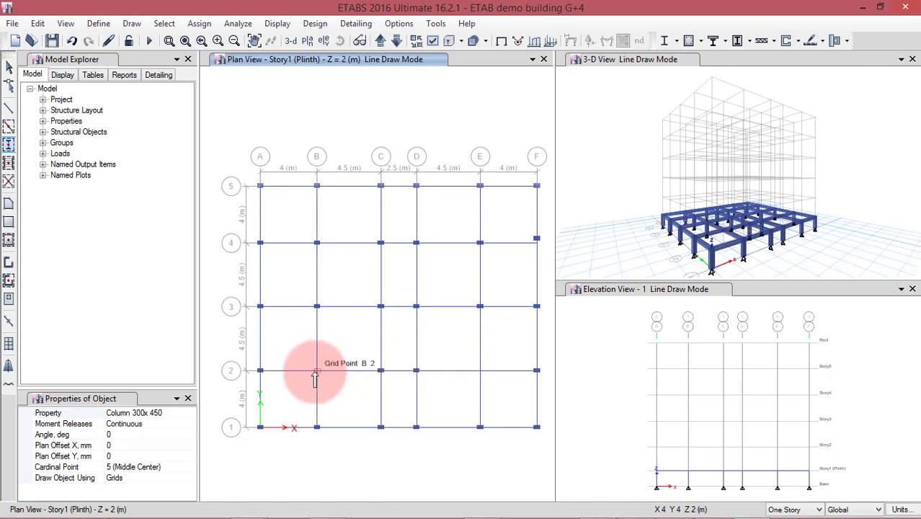
{"action": "left_click", "coordinate": [480, 371]}
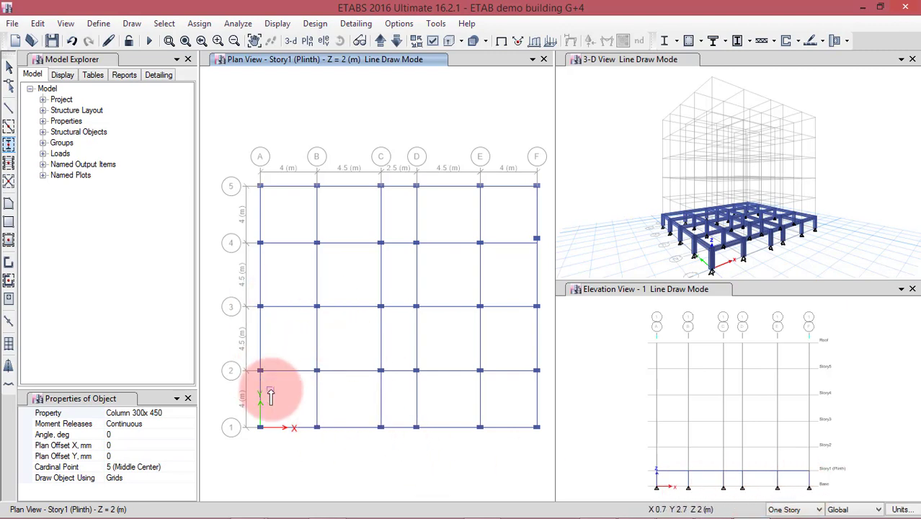
{"action": "key", "text": "Escape"}
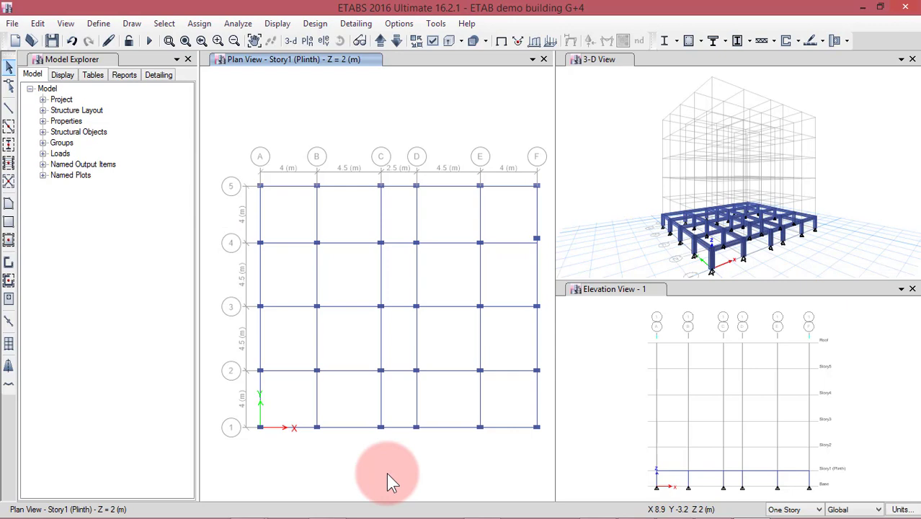
- Delete the columns at A to F between Base and Story1 (Plinth) in the elevation of grid line 1
{"action": "left_click", "coordinate": [259, 186]}
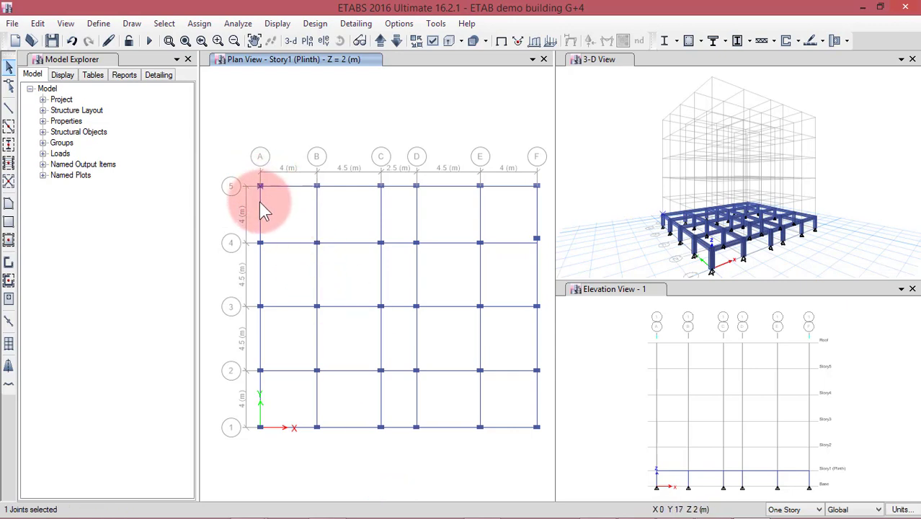
{"action": "left_click", "coordinate": [269, 188]}
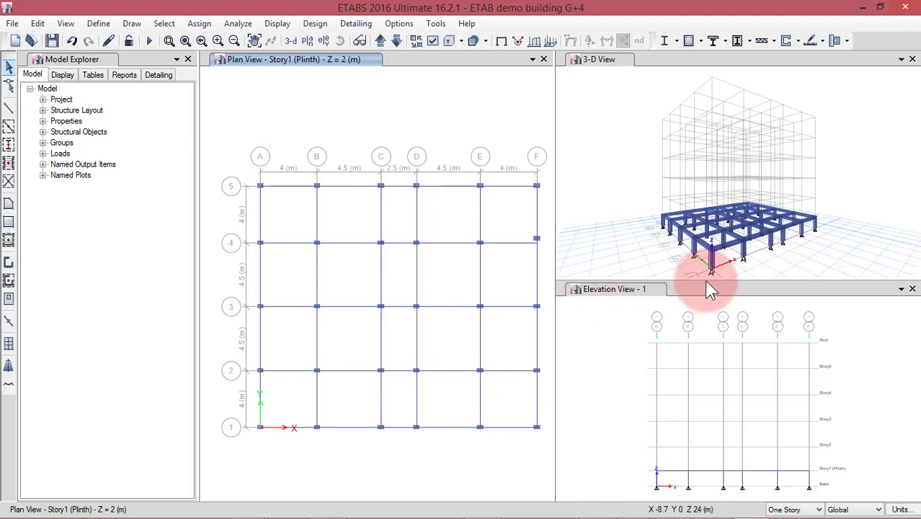
{"action": "left_click_drag", "start_coordinate": [706, 282], "coordinate": [717, 236]}
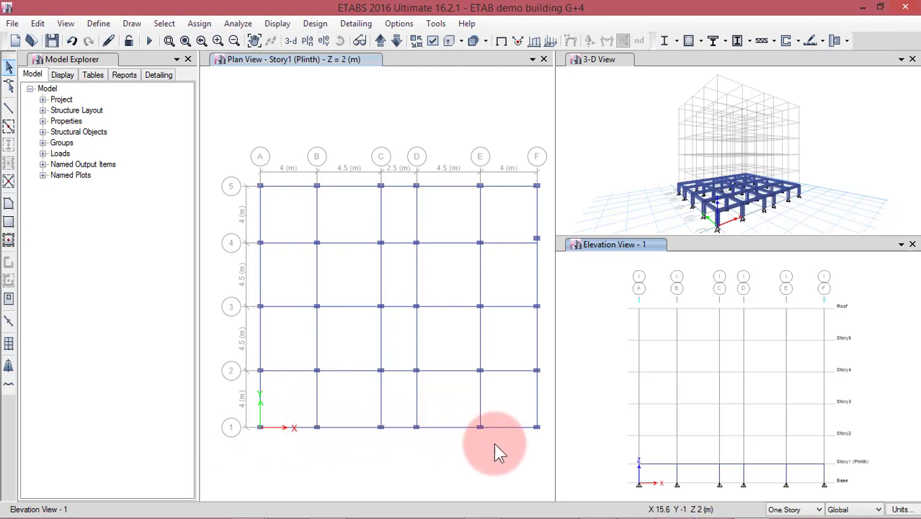
{"action": "left_click", "coordinate": [638, 476]}
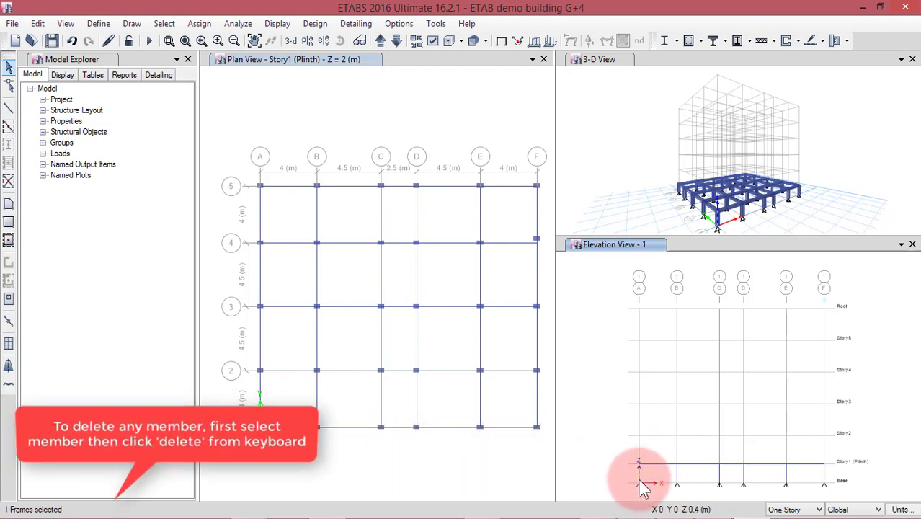
{"action": "left_click", "coordinate": [677, 477]}
{"action": "left_click", "coordinate": [721, 480]}
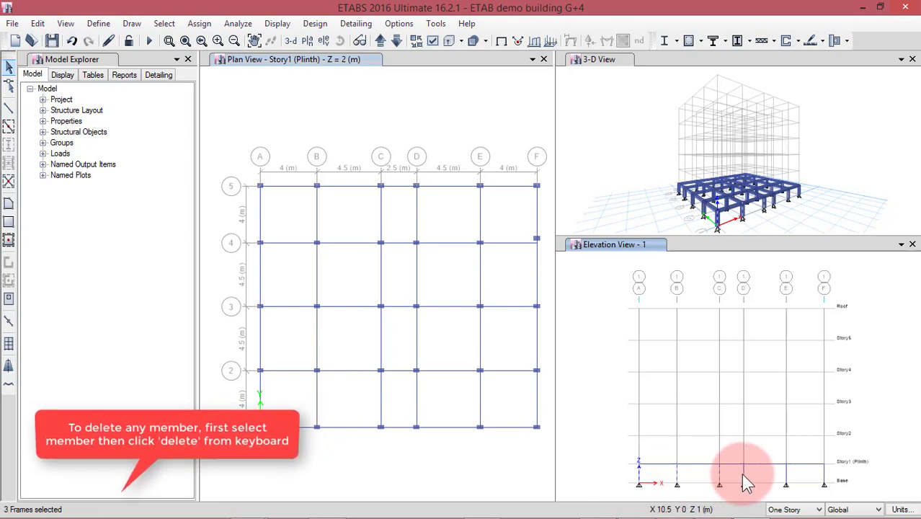
{"action": "left_click", "coordinate": [742, 474]}
{"action": "left_click", "coordinate": [788, 480]}
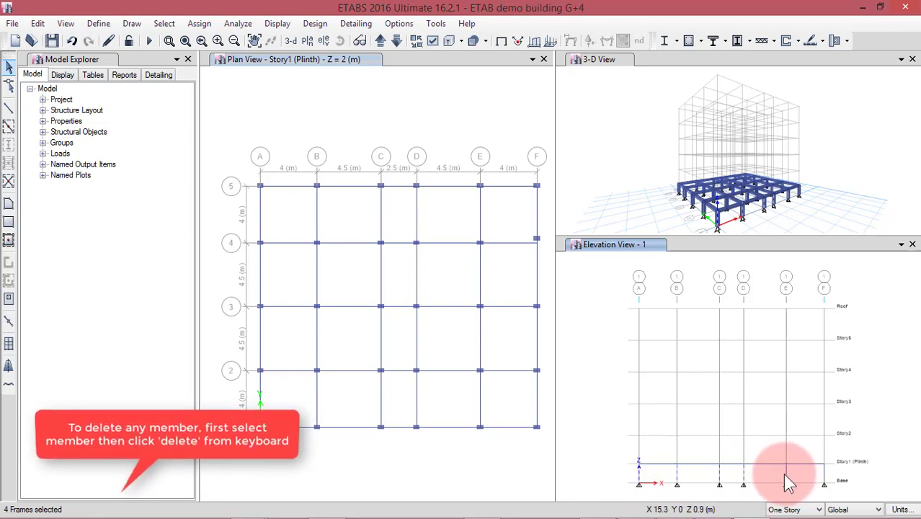
{"action": "left_click", "coordinate": [825, 477]}
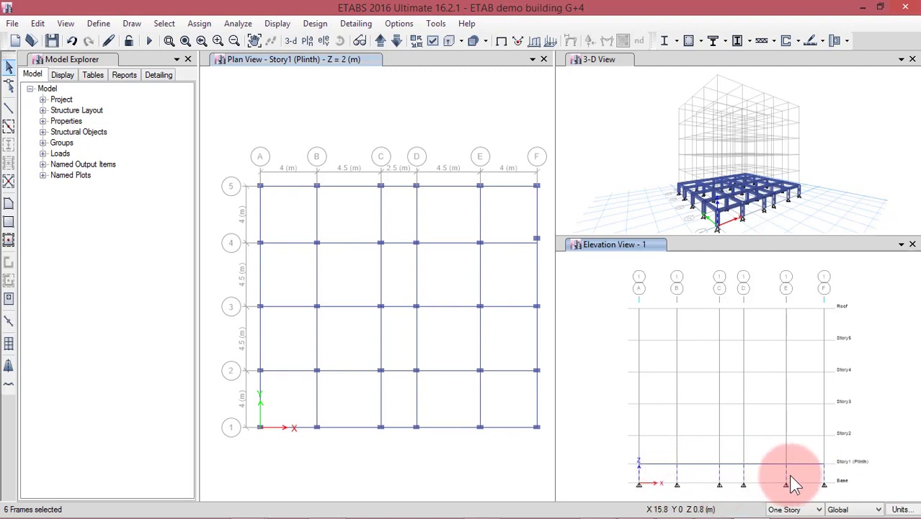
{"action": "key", "text": "Delete"}
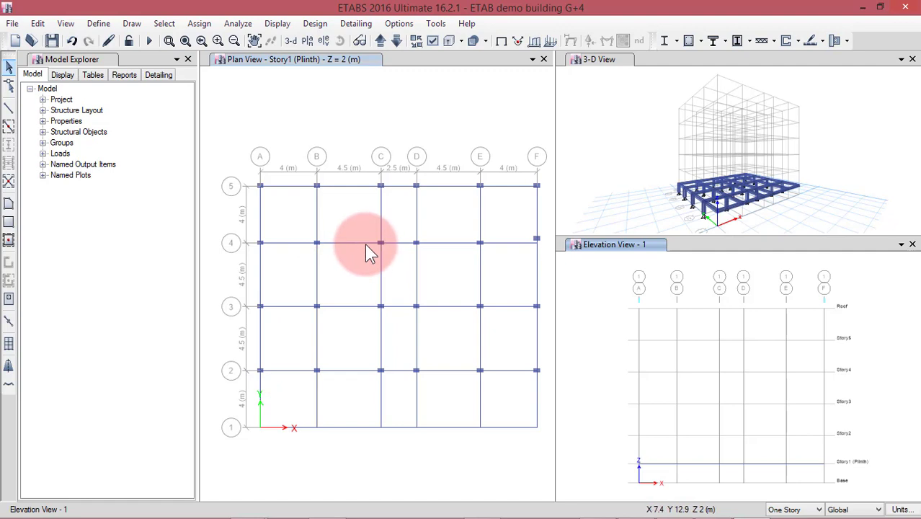
- Select all Columns by object type and delete them from the model
{"action": "left_click", "coordinate": [173, 28]}
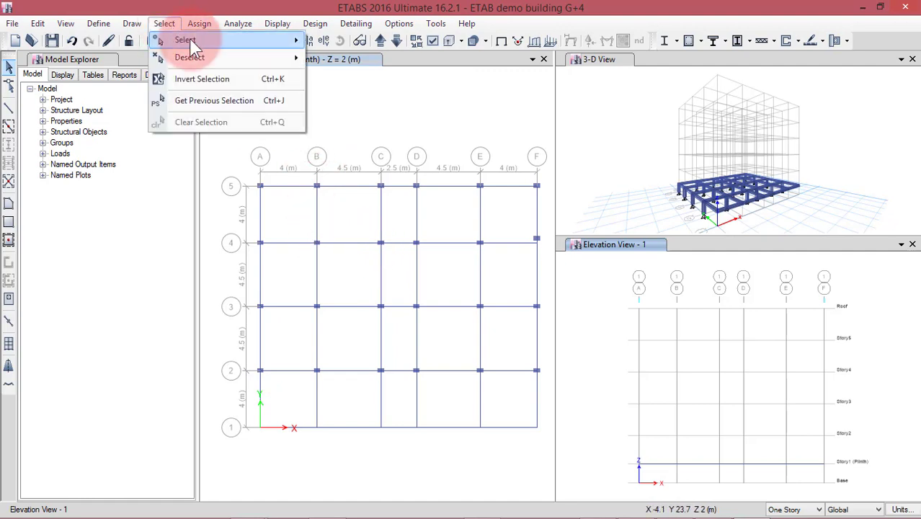
{"action": "mouse_move", "coordinate": [193, 40]}
{"action": "mouse_move", "coordinate": [188, 57]}
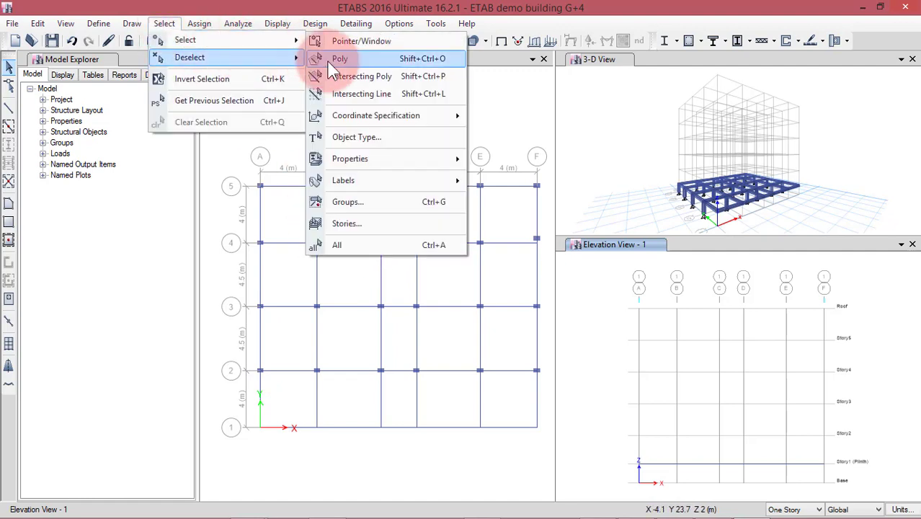
{"action": "left_click", "coordinate": [388, 137]}
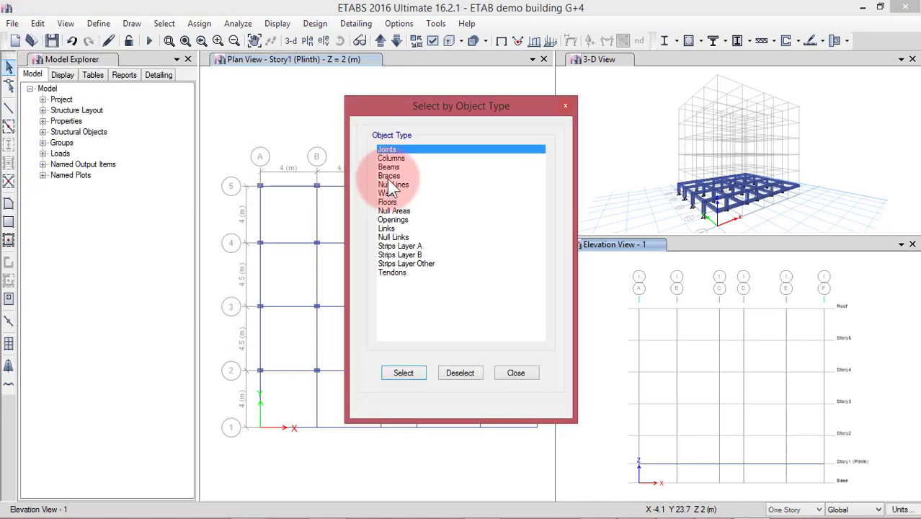
{"action": "left_click", "coordinate": [398, 159]}
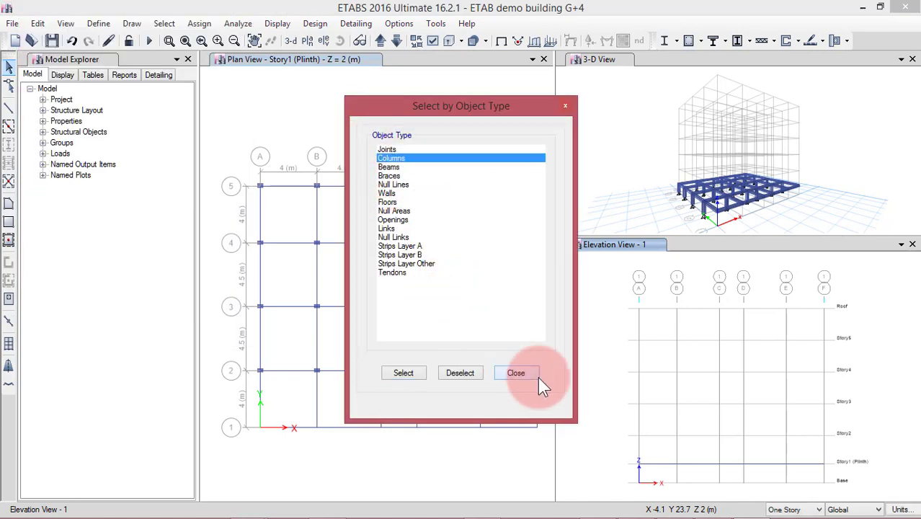
{"action": "left_click", "coordinate": [408, 375]}
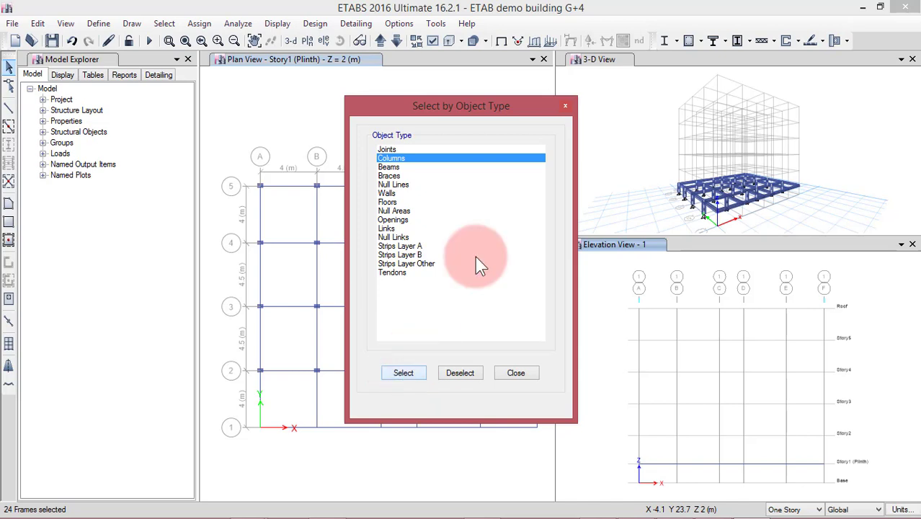
{"action": "left_click_drag", "start_coordinate": [488, 113], "coordinate": [744, 131]}
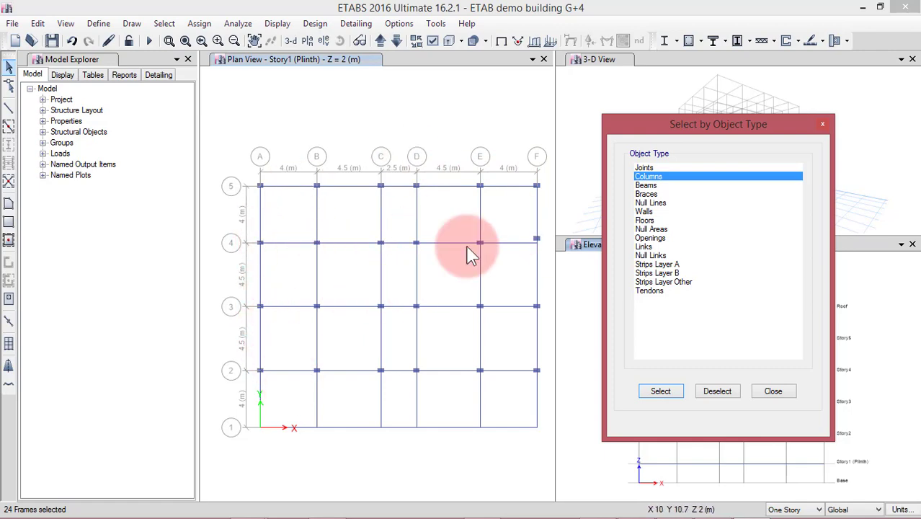
{"action": "left_click_drag", "start_coordinate": [734, 131], "coordinate": [916, 158]}
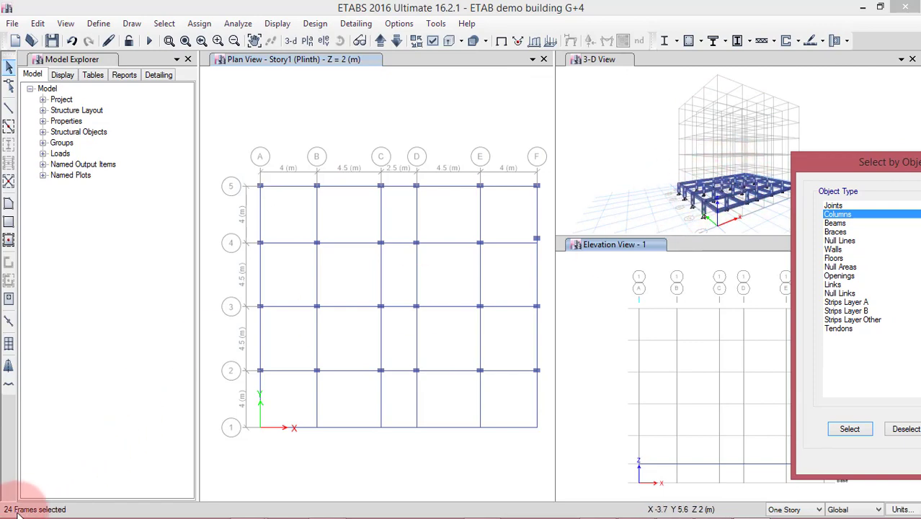
{"action": "left_click_drag", "start_coordinate": [827, 166], "coordinate": [626, 57]}
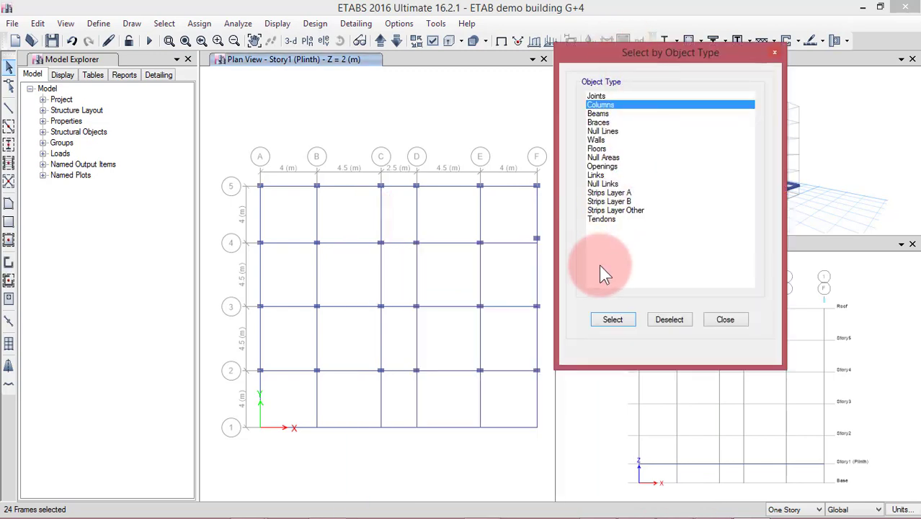
{"action": "left_click", "coordinate": [669, 319]}
{"action": "left_click", "coordinate": [719, 320]}
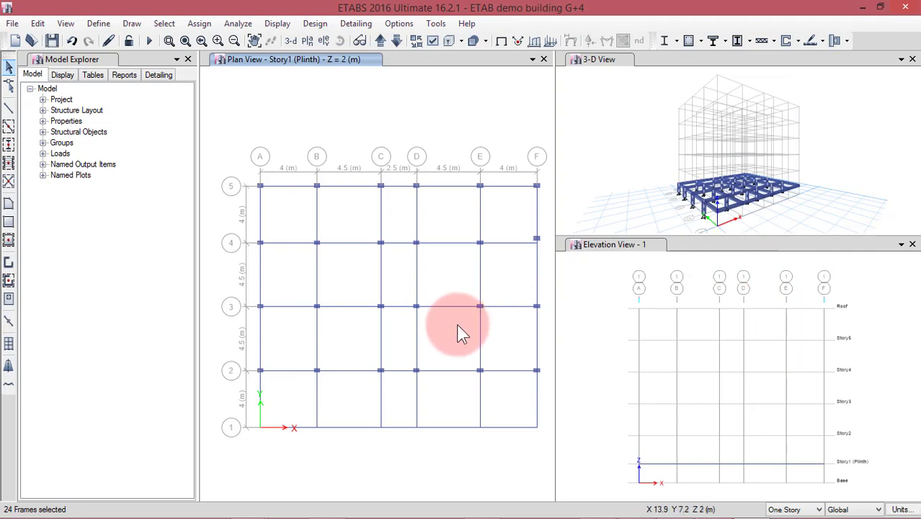
{"action": "key", "text": "Delete"}
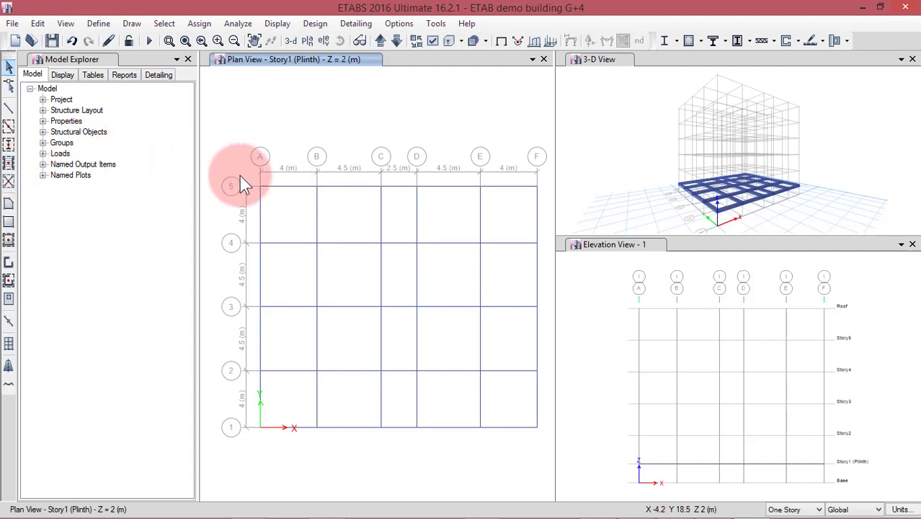
- Draw Column 300x 450 columns at all grid intersections of Story1 (Plinth) in one window and end the drawing
{"action": "left_click", "coordinate": [9, 146]}
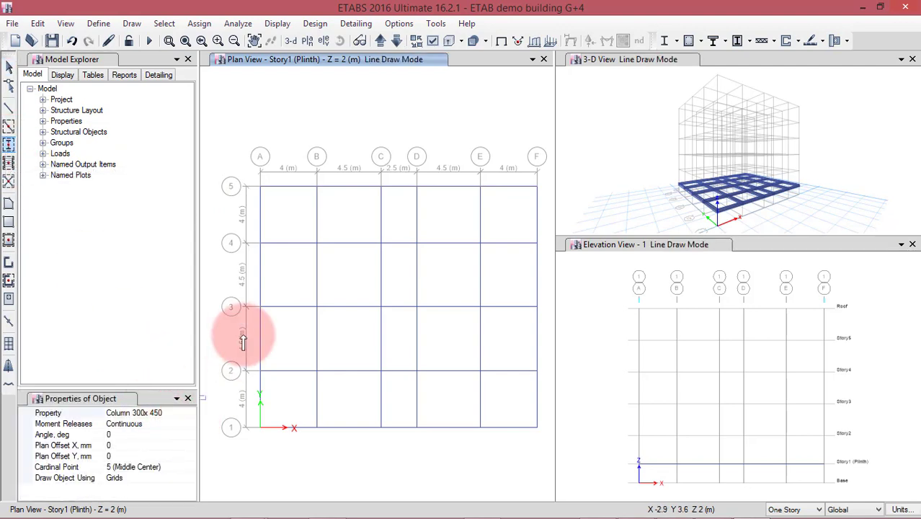
{"action": "left_click_drag", "start_coordinate": [235, 149], "coordinate": [440, 495]}
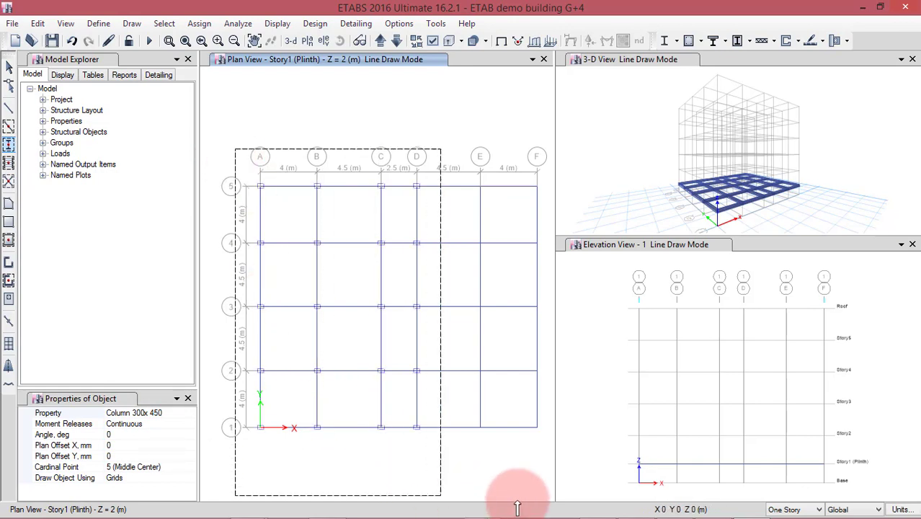
{"action": "mouse_move", "coordinate": [517, 508]}
{"action": "left_mouse_down"}
{"action": "mouse_move", "coordinate": [546, 456]}
{"action": "mouse_move", "coordinate": [542, 443]}
{"action": "left_mouse_up"}
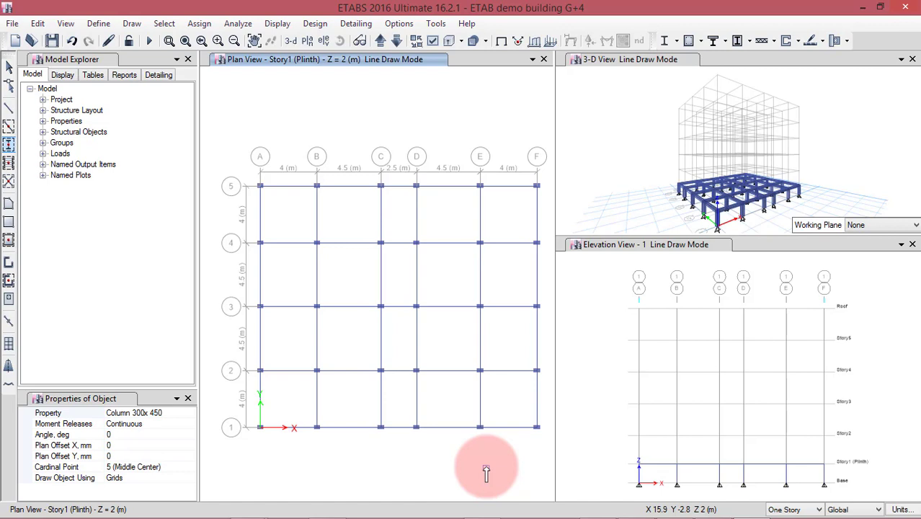
{"action": "key", "text": "Escape"}
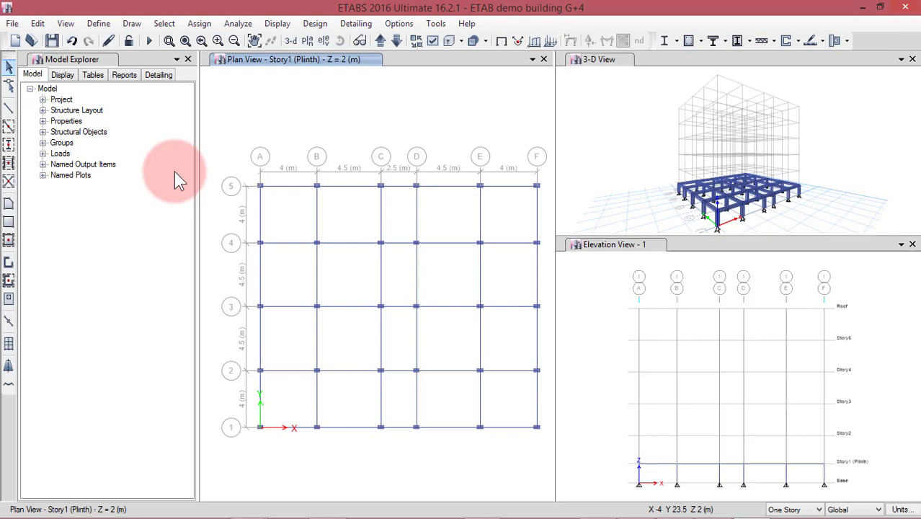
- Select all objects on Story1 (Plinth) through the structure layout's list of stories
{"action": "left_click", "coordinate": [42, 110]}
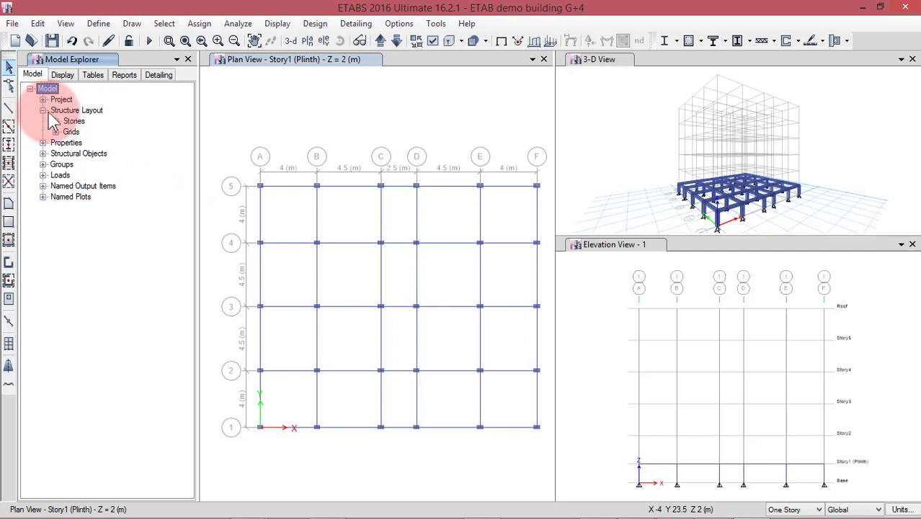
{"action": "left_click", "coordinate": [56, 121]}
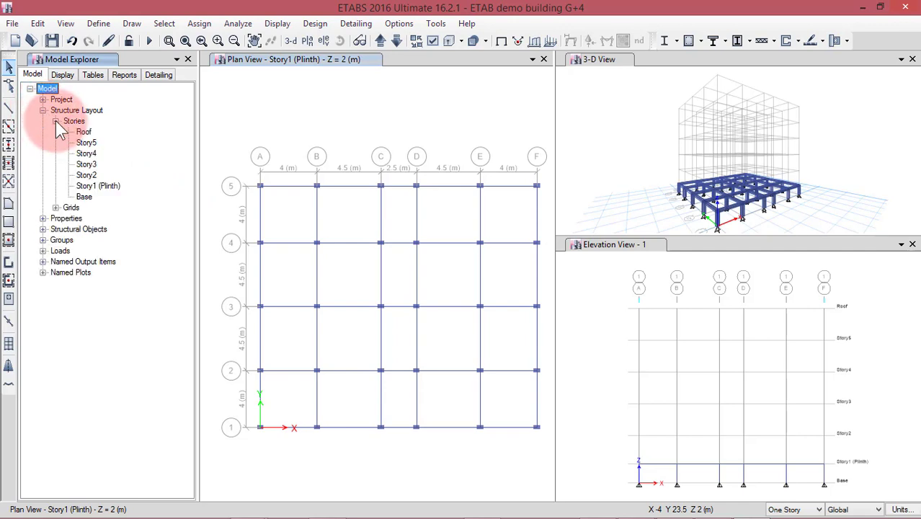
{"action": "left_click", "coordinate": [87, 189]}
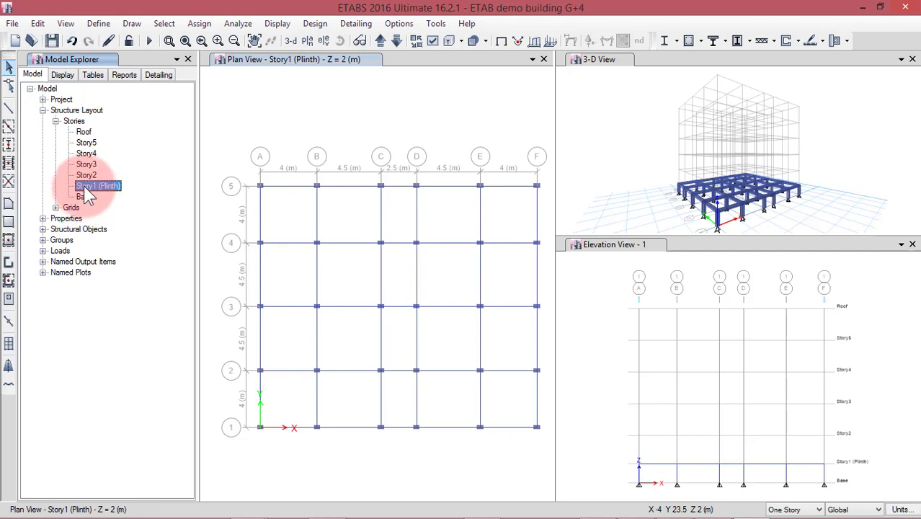
{"action": "right_click", "coordinate": [86, 188]}
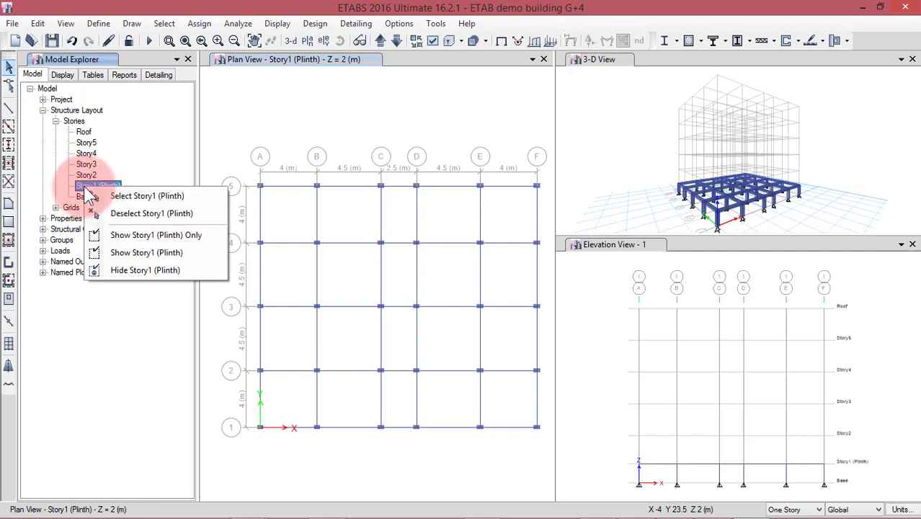
{"action": "left_click", "coordinate": [128, 198]}
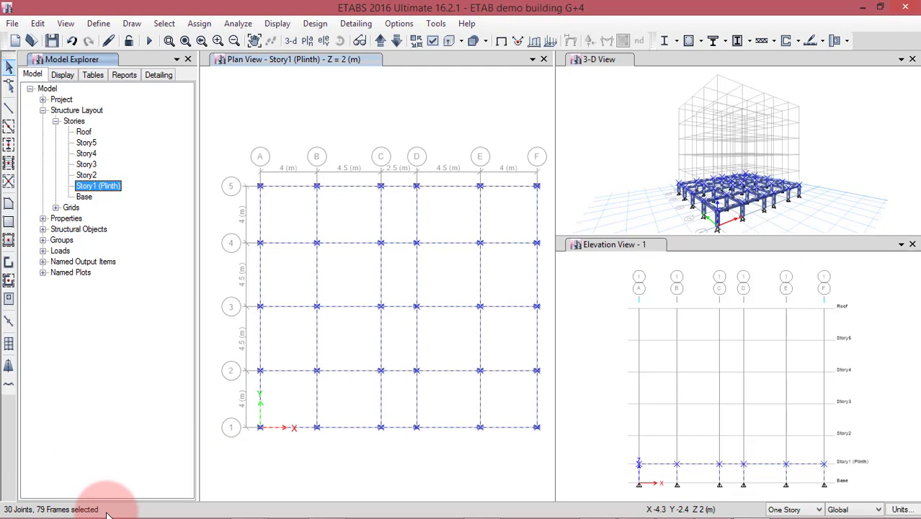
- Start Replicate for the selected plinth objects and review its Linear, Radial, Mirror and Story options
{"action": "left_click", "coordinate": [40, 23]}
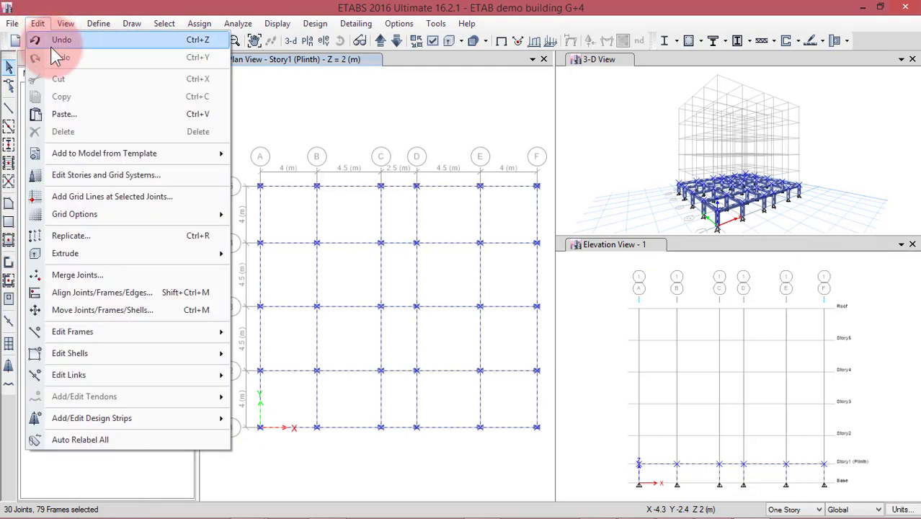
{"action": "left_click", "coordinate": [82, 241]}
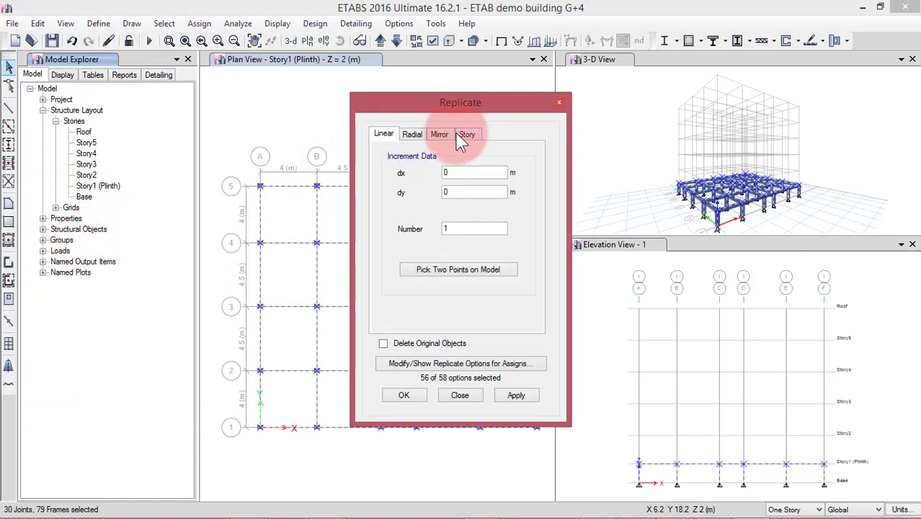
{"action": "left_click", "coordinate": [386, 134]}
{"action": "left_click_drag", "start_coordinate": [462, 96], "coordinate": [719, 64]}
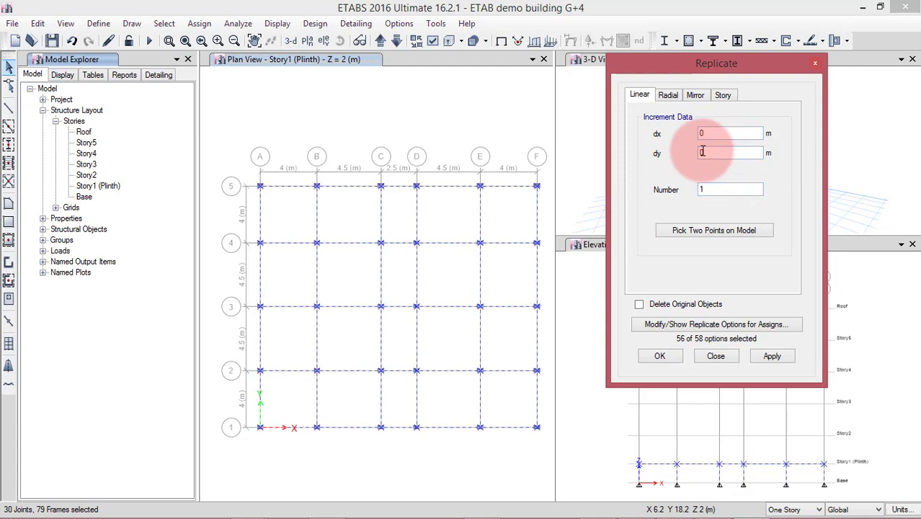
{"action": "left_click", "coordinate": [670, 96]}
{"action": "left_click", "coordinate": [695, 96]}
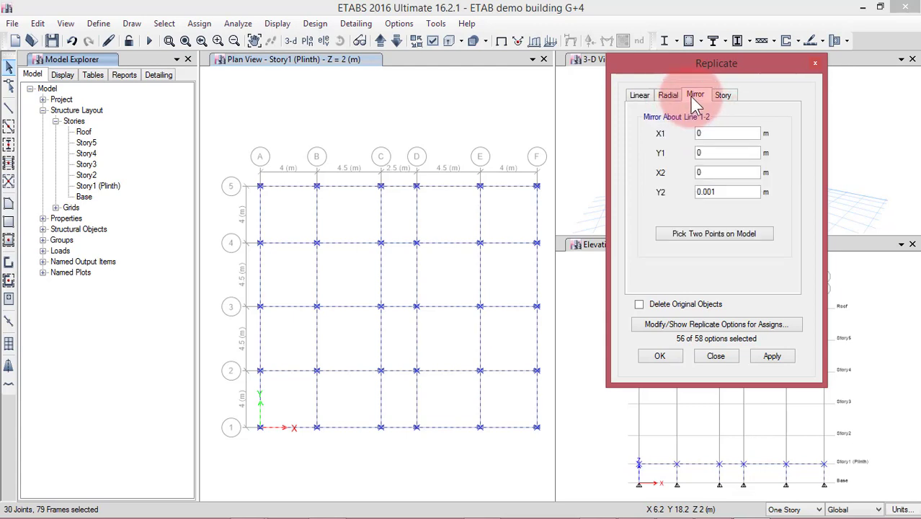
{"action": "left_click", "coordinate": [724, 94]}
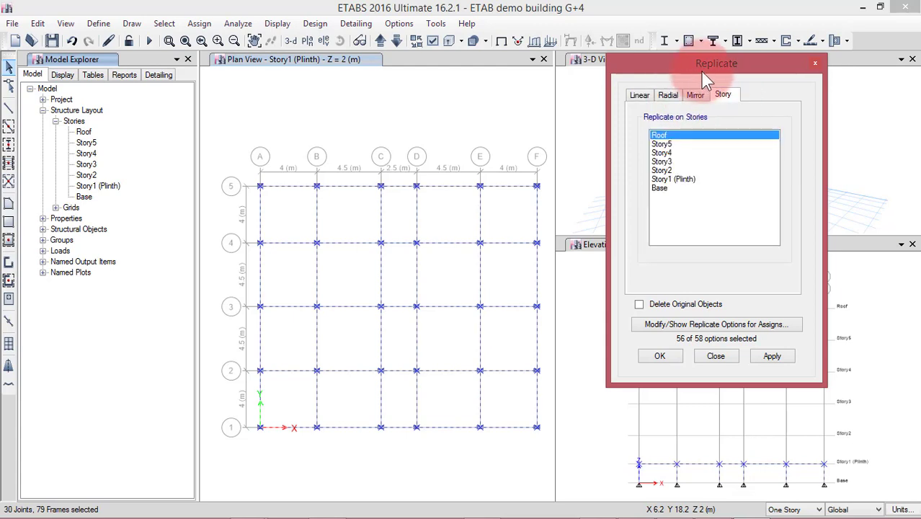
{"action": "left_click_drag", "start_coordinate": [710, 70], "coordinate": [760, 69]}
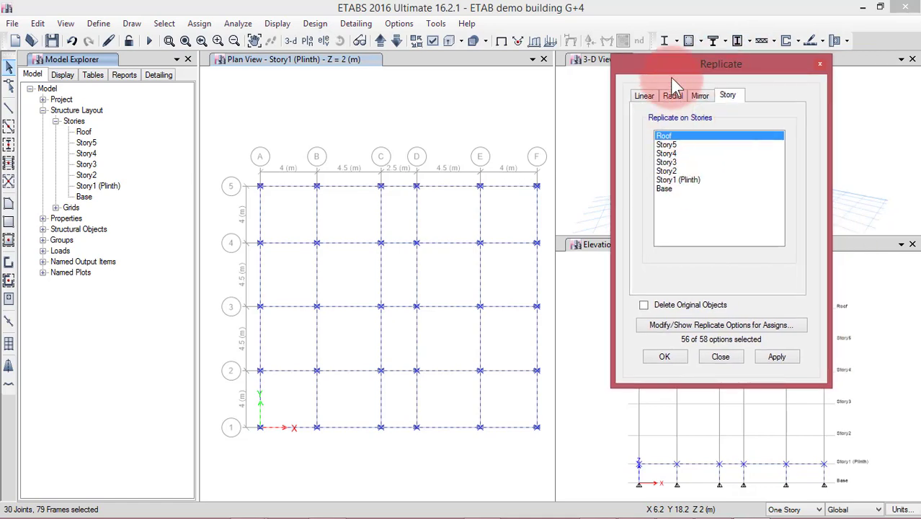
{"action": "left_click_drag", "start_coordinate": [695, 76], "coordinate": [761, 241]}
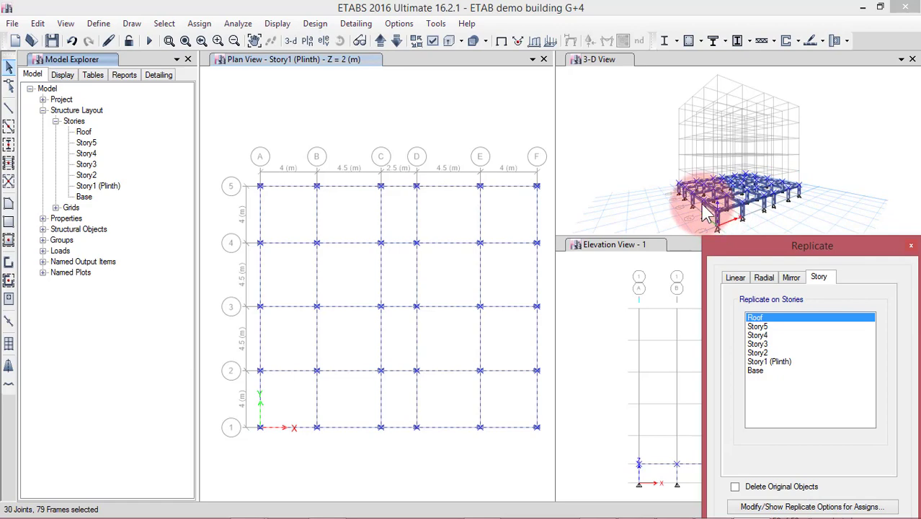
{"action": "left_click_drag", "start_coordinate": [785, 244], "coordinate": [434, 214]}
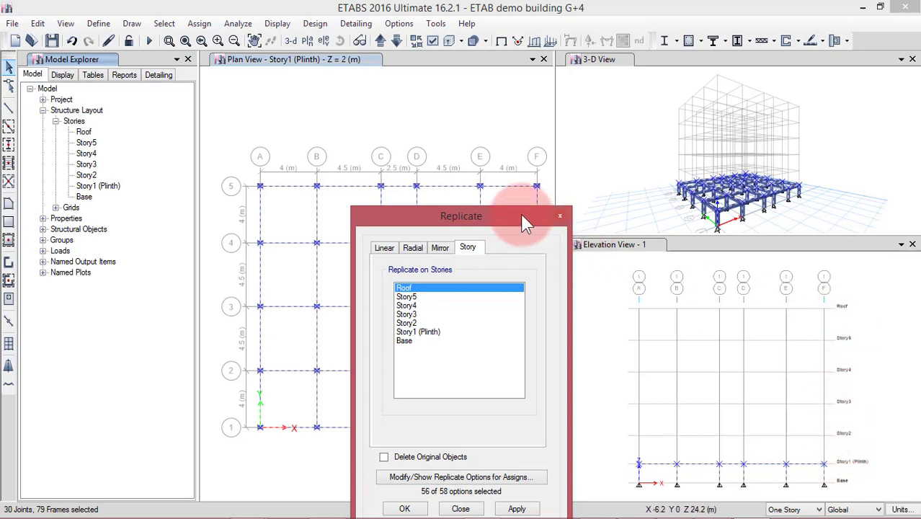
{"action": "left_click_drag", "start_coordinate": [520, 216], "coordinate": [536, 127]}
- Replicate the selected Story1 (Plinth) beams and columns onto Story2, Story3, Story4, Story5 and Roof
{"action": "left_click", "coordinate": [537, 245]}
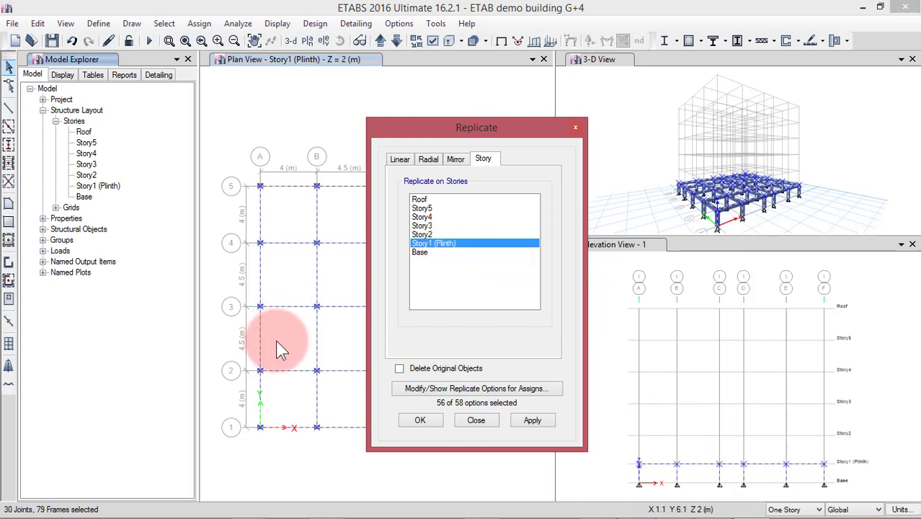
{"action": "left_click", "coordinate": [426, 234]}
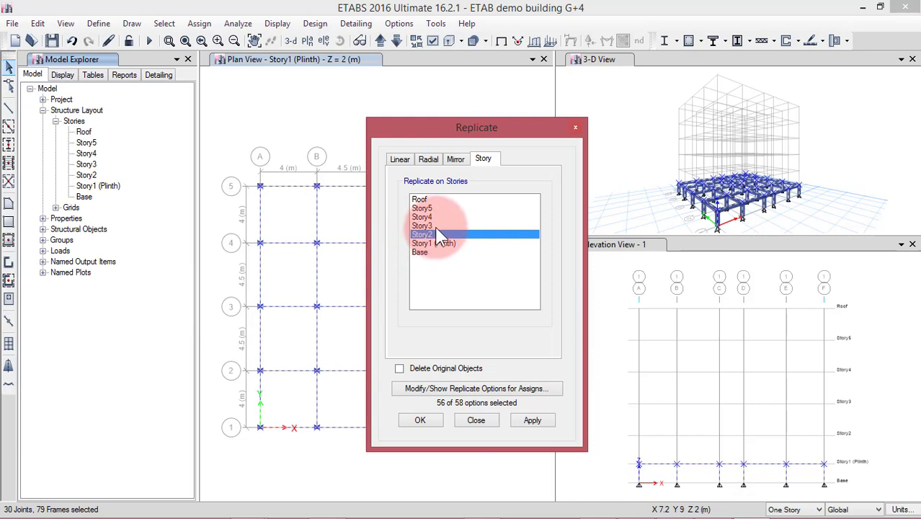
{"action": "left_click_drag", "start_coordinate": [437, 228], "coordinate": [433, 193]}
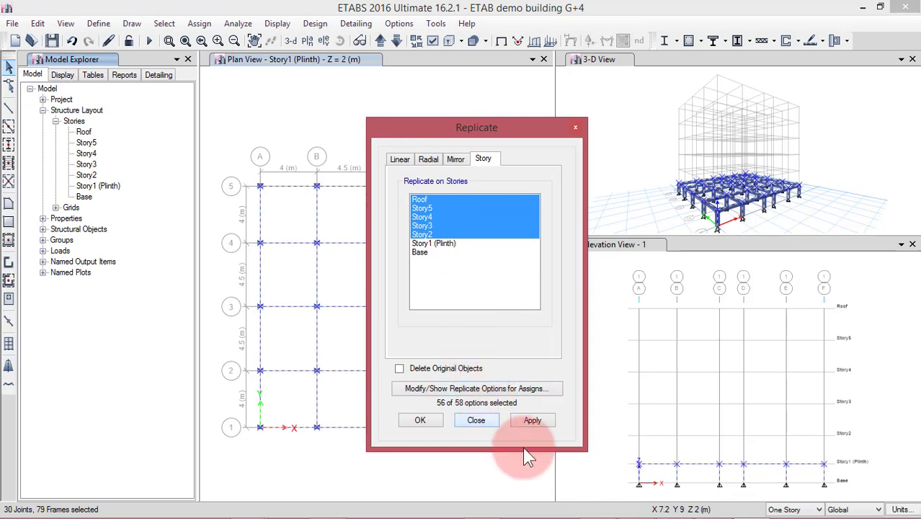
{"action": "left_click", "coordinate": [537, 420]}
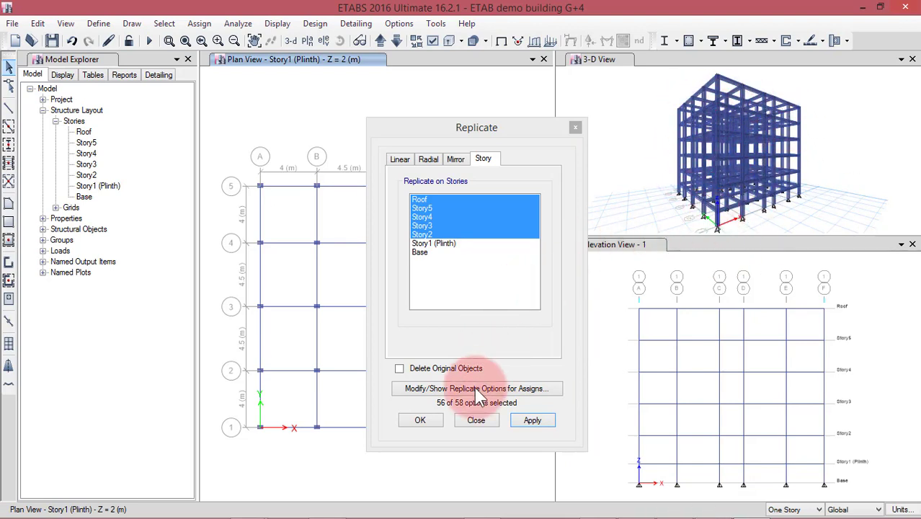
{"action": "left_click", "coordinate": [420, 421]}
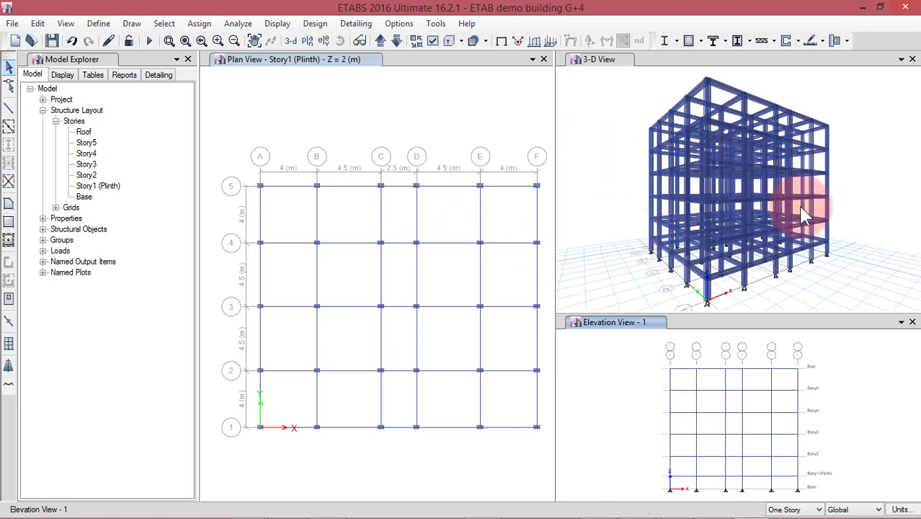
- Undo the replication to the upper stories and move the plan view up to Story2
{"action": "left_click", "coordinate": [72, 39]}
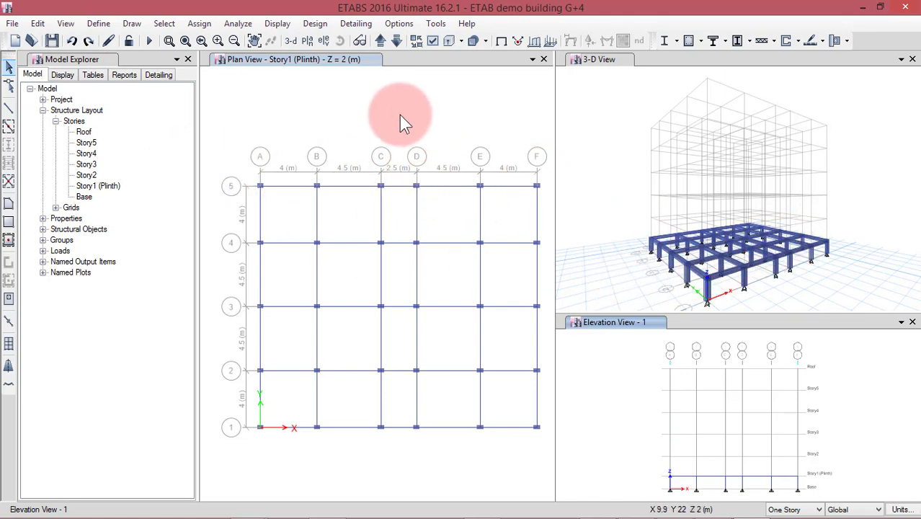
{"action": "left_click", "coordinate": [378, 106]}
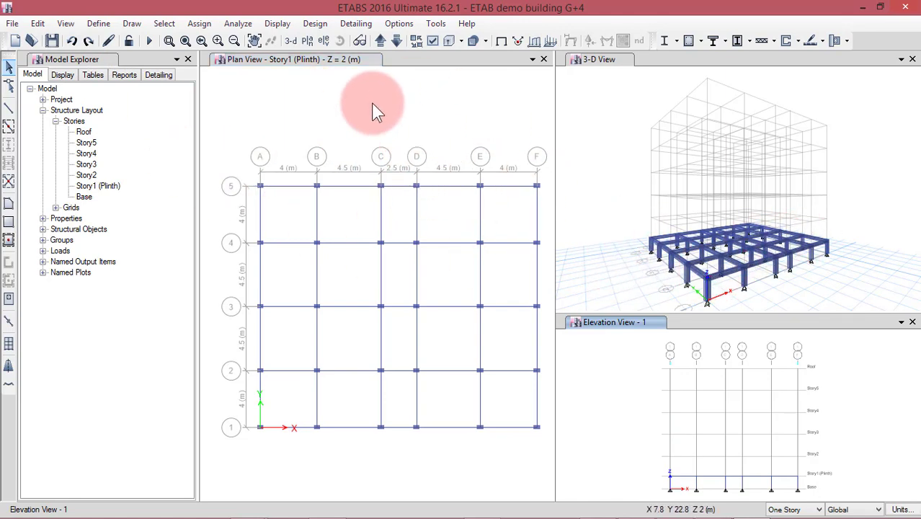
{"action": "left_click", "coordinate": [378, 42]}
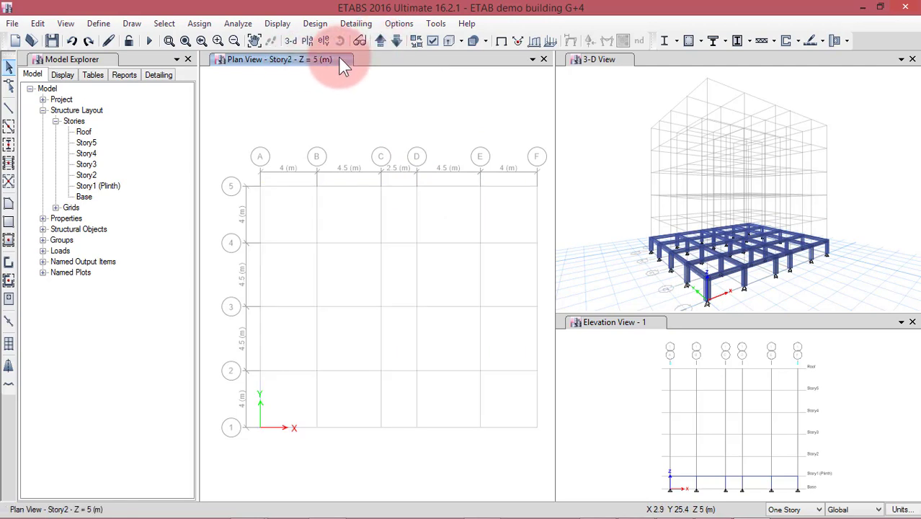
- Step the plan view up and down through the story levels, ending on Story1 (Plinth)
{"action": "left_click", "coordinate": [377, 41]}
{"action": "left_click", "coordinate": [396, 42]}
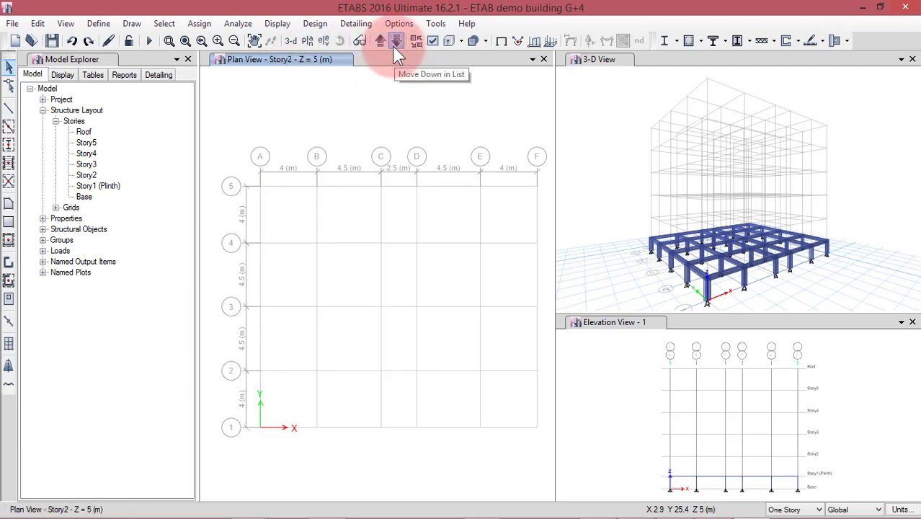
{"action": "left_click", "coordinate": [395, 42]}
{"action": "left_click", "coordinate": [394, 42]}
{"action": "left_click", "coordinate": [379, 41]}
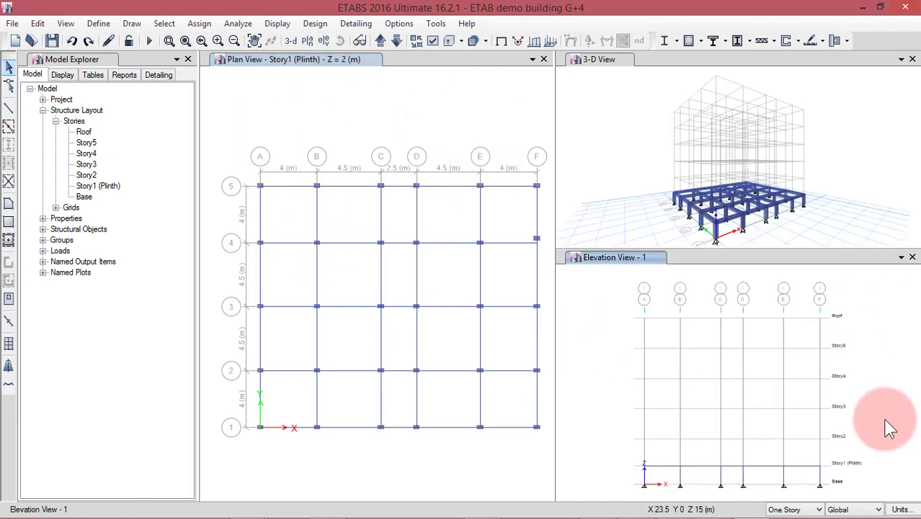
- Set the drawing scope to All Stories and raise the plan view to the Roof level
{"action": "left_click", "coordinate": [807, 511]}
{"action": "left_click", "coordinate": [793, 485]}
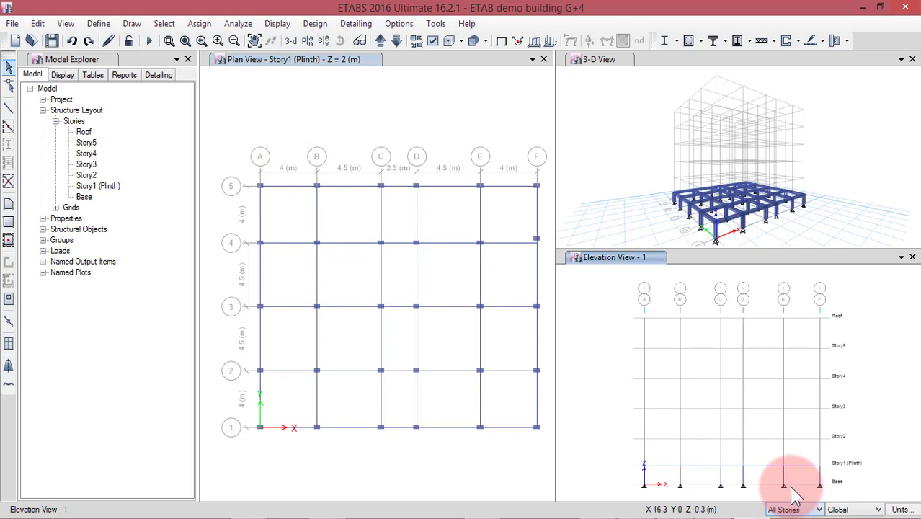
{"action": "left_click", "coordinate": [425, 141]}
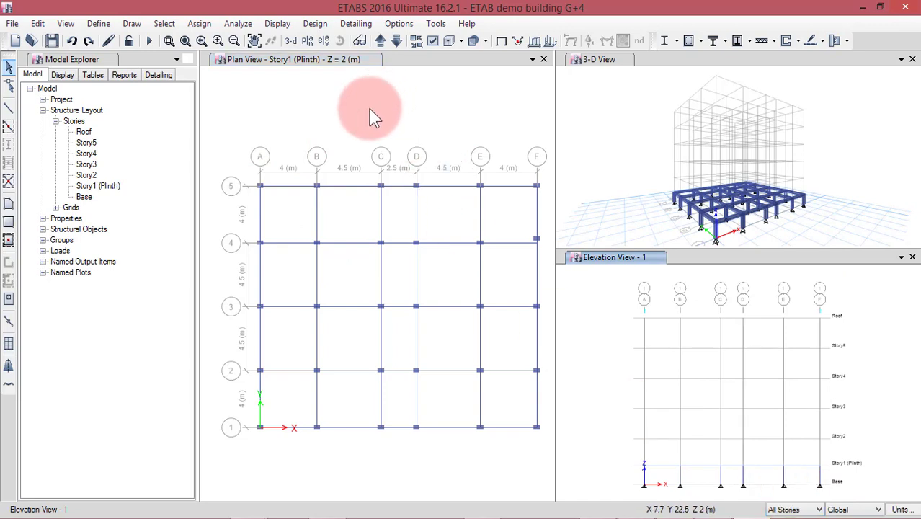
{"action": "left_click", "coordinate": [380, 42]}
{"action": "left_click", "coordinate": [381, 41]}
{"action": "left_click", "coordinate": [382, 40]}
{"action": "left_click", "coordinate": [382, 40]}
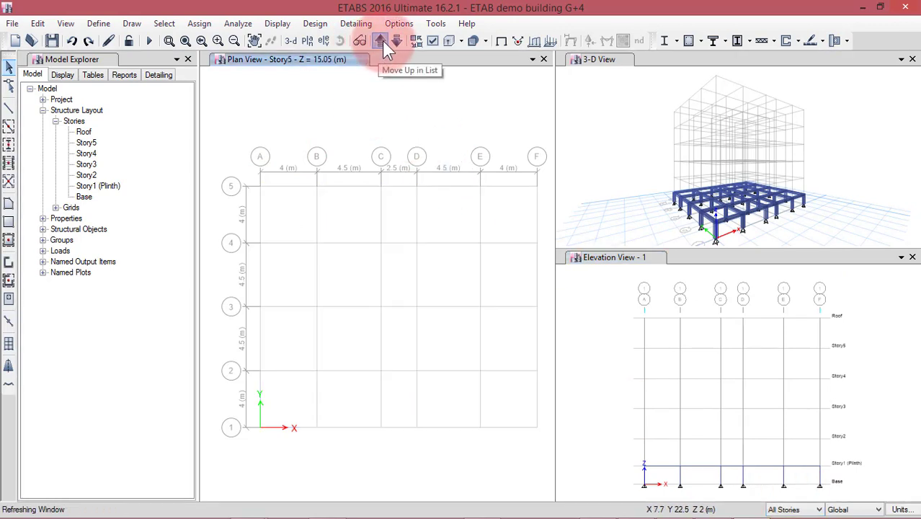
{"action": "left_click", "coordinate": [382, 40]}
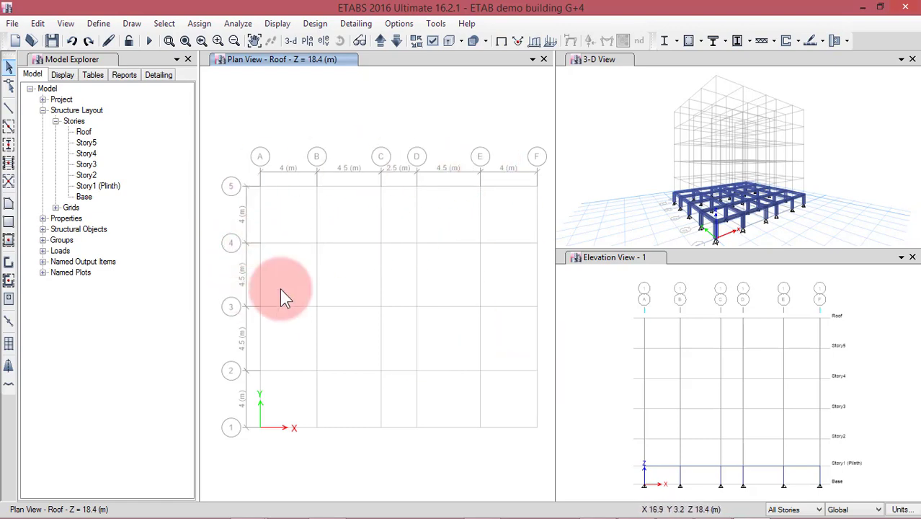
- Quick-draw Beam 300x400 frames along all grid lines of the Roof plan, applied to all stories
{"action": "left_click", "coordinate": [8, 126]}
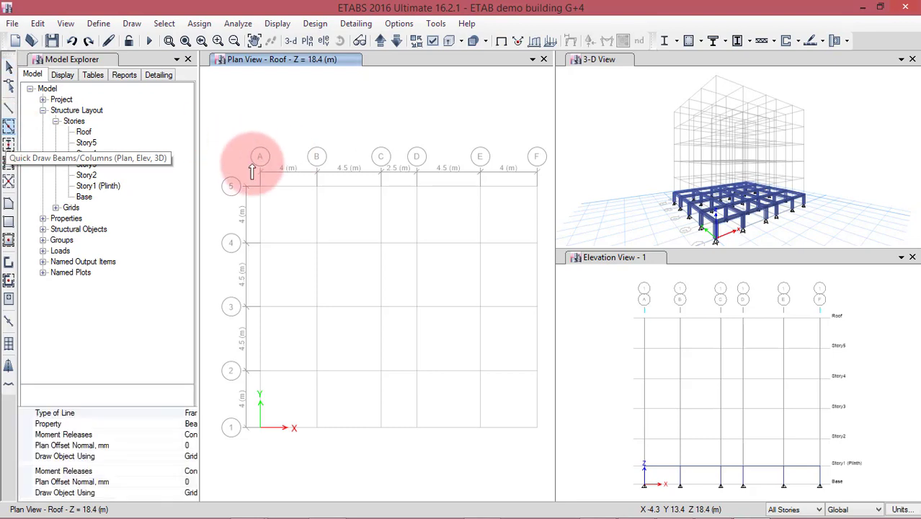
{"action": "left_click", "coordinate": [188, 423]}
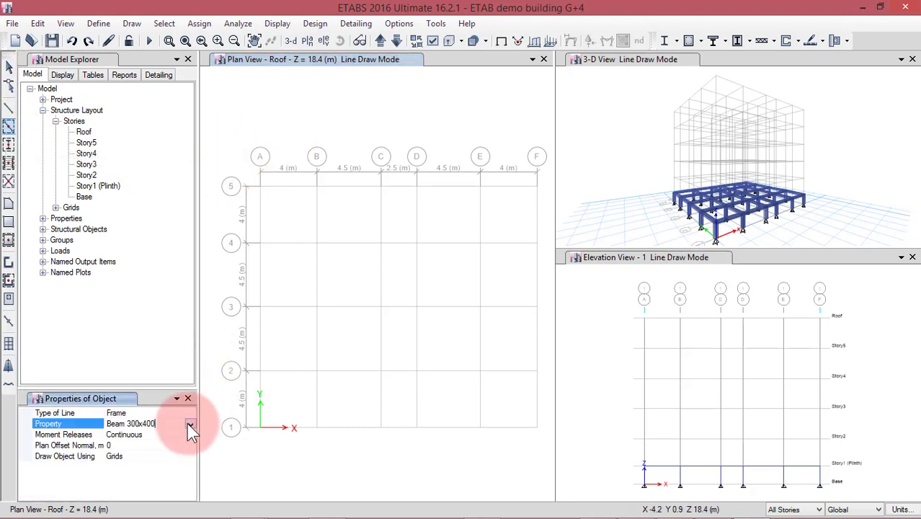
{"action": "left_click", "coordinate": [189, 424]}
{"action": "left_click", "coordinate": [164, 488]}
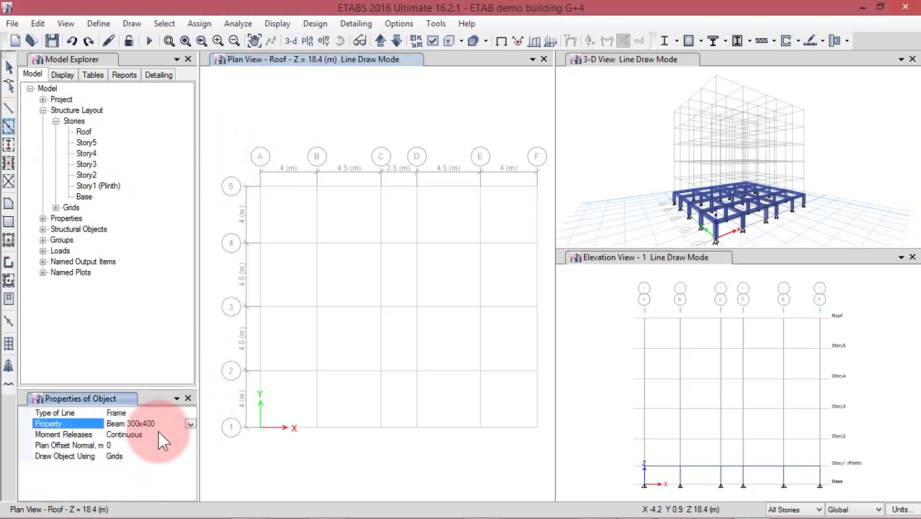
{"action": "mouse_move", "coordinate": [229, 145]}
{"action": "left_mouse_down"}
{"action": "mouse_move", "coordinate": [250, 267]}
{"action": "mouse_move", "coordinate": [477, 427]}
{"action": "mouse_move", "coordinate": [550, 452]}
{"action": "mouse_move", "coordinate": [544, 460]}
{"action": "left_mouse_up"}
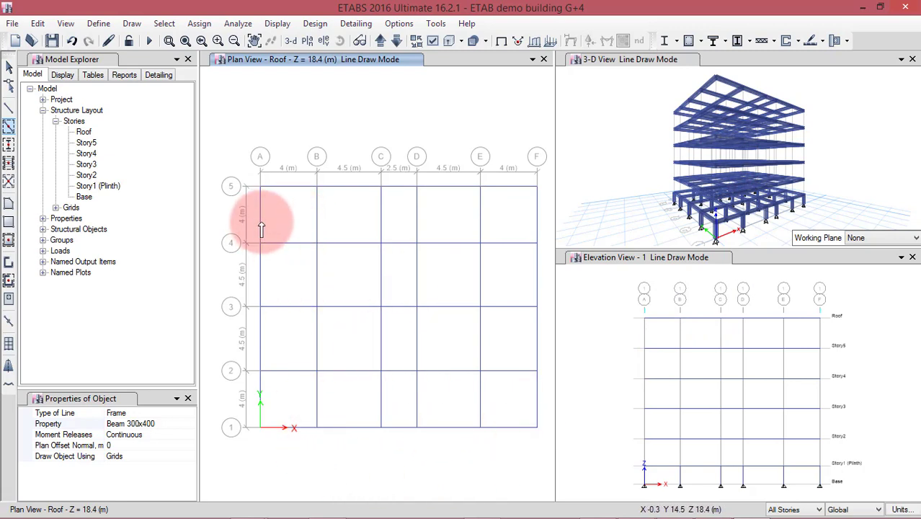
- Quick-draw Column 300x 450 columns at every grid intersection of the Roof plan, applied to all stories
{"action": "left_click", "coordinate": [9, 145]}
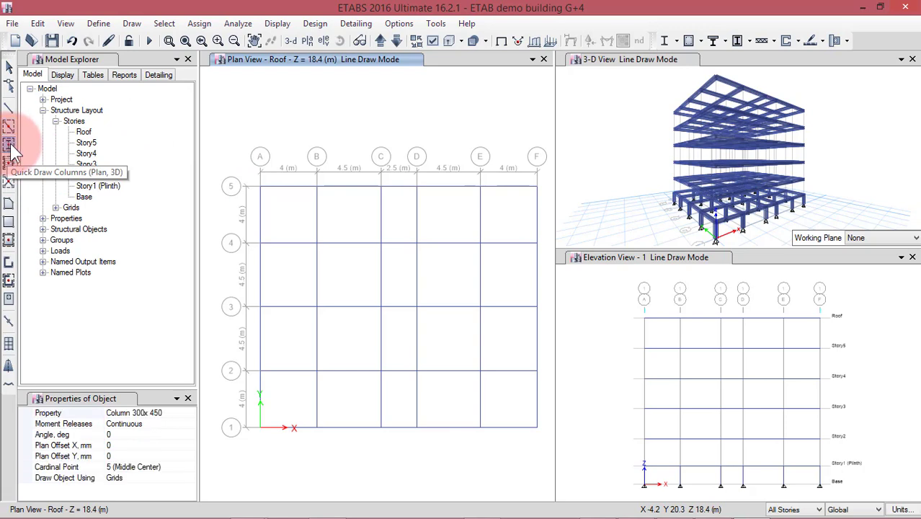
{"action": "left_click", "coordinate": [191, 415]}
{"action": "left_click", "coordinate": [190, 413]}
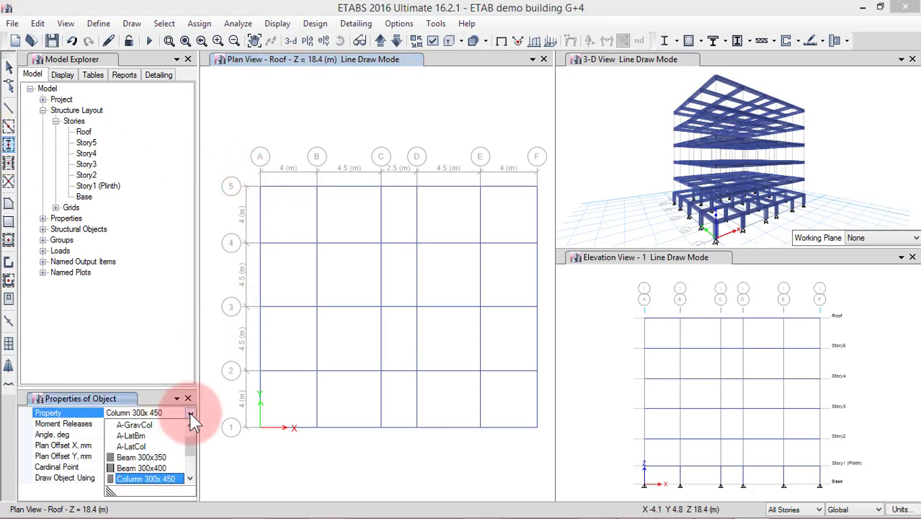
{"action": "left_click", "coordinate": [167, 481]}
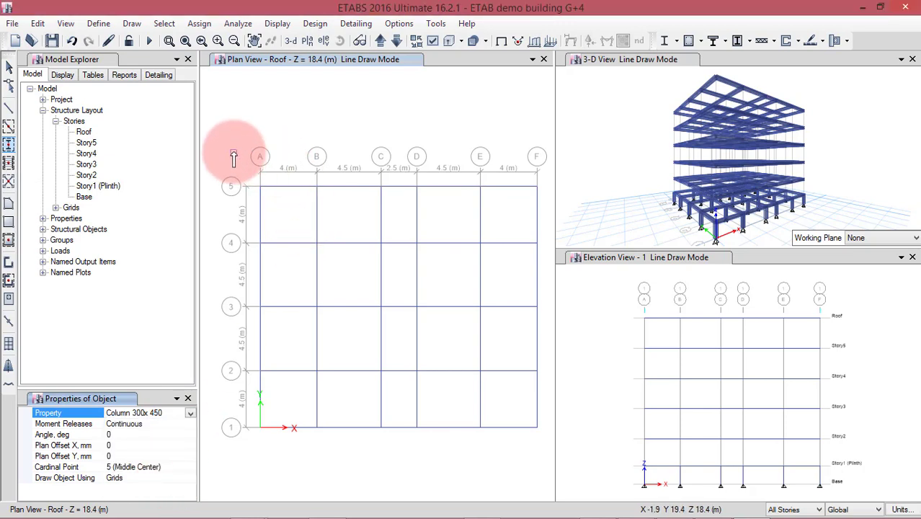
{"action": "mouse_move", "coordinate": [233, 159]}
{"action": "left_mouse_down"}
{"action": "mouse_move", "coordinate": [320, 395]}
{"action": "mouse_move", "coordinate": [545, 462]}
{"action": "left_mouse_up"}
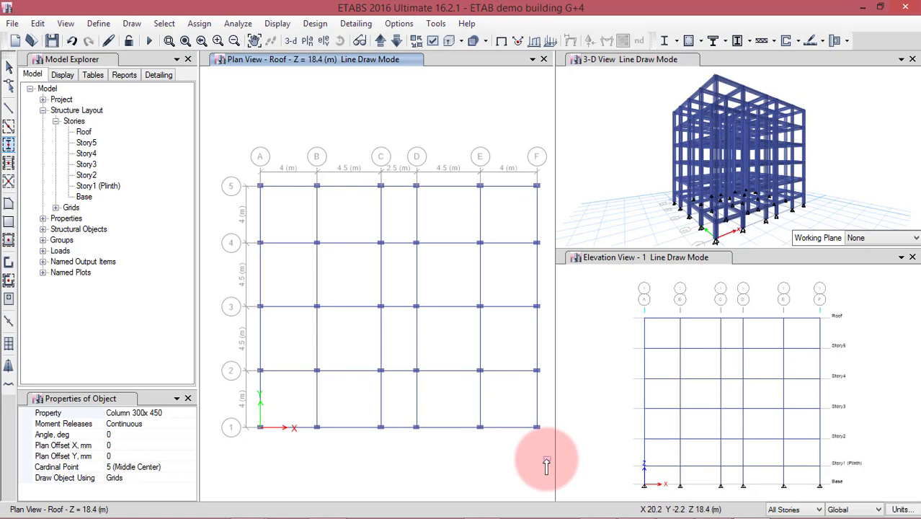
{"action": "key", "text": "Escape"}
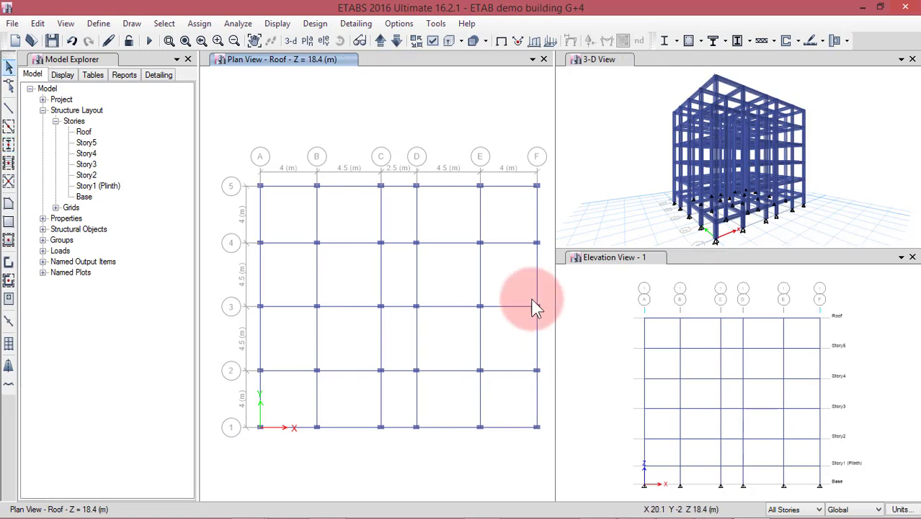
- Enlarge the 3-D View window and pan the plan, 3-D and elevation views to reposition the model in each
{"action": "left_click_drag", "start_coordinate": [537, 214], "coordinate": [483, 216]}
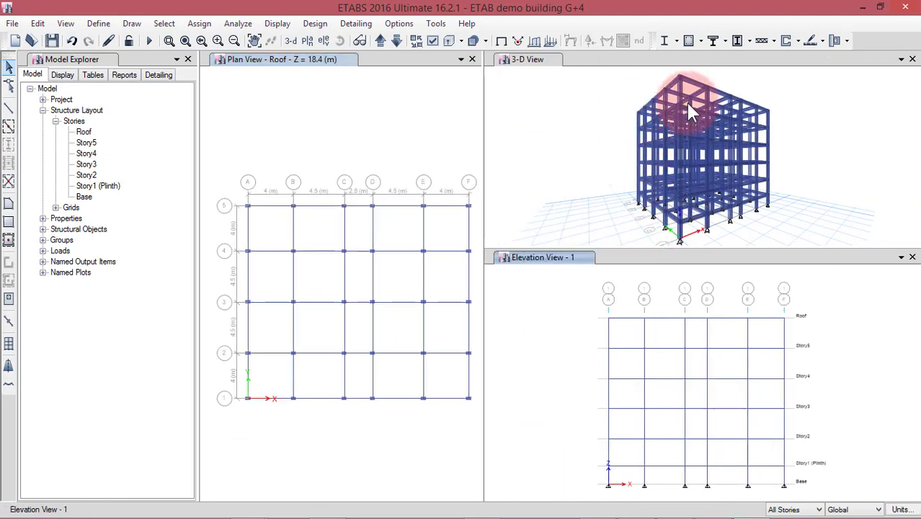
{"action": "left_click_drag", "start_coordinate": [685, 249], "coordinate": [674, 320]}
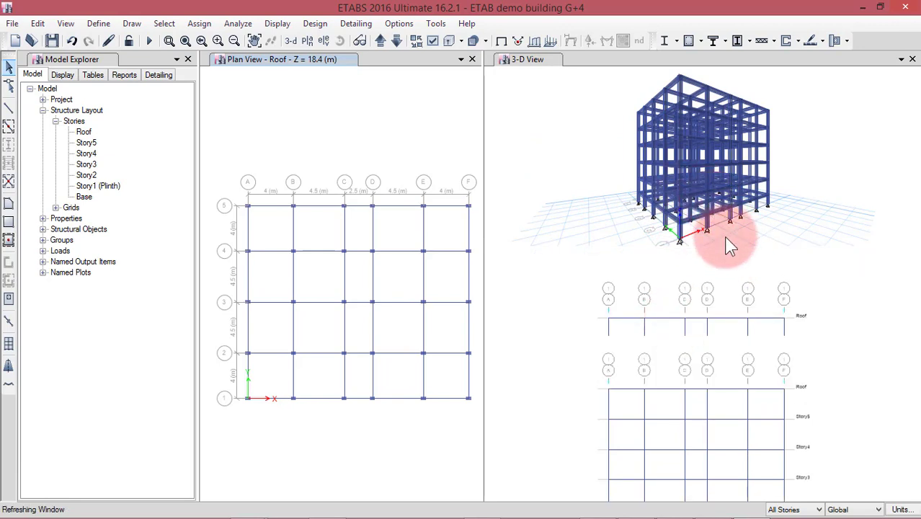
{"action": "left_click_drag", "start_coordinate": [705, 316], "coordinate": [707, 349]}
{"action": "left_click", "coordinate": [262, 39]}
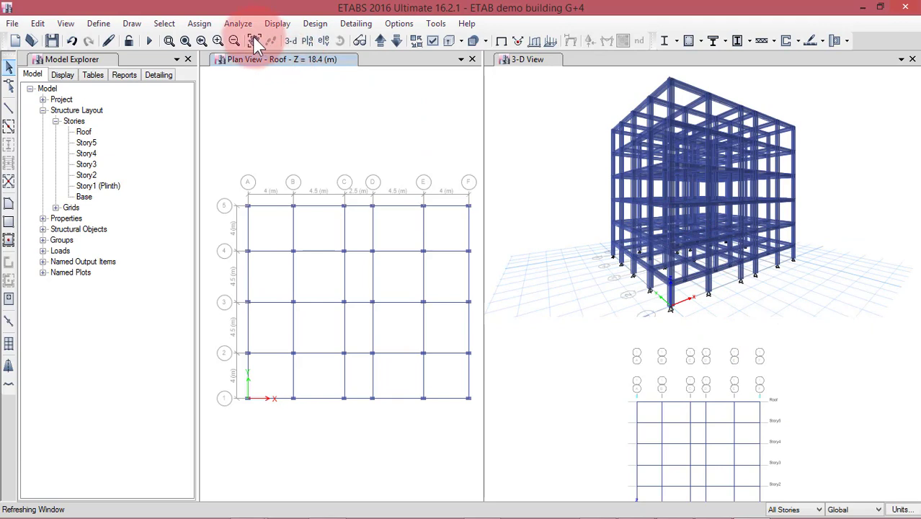
{"action": "mouse_move", "coordinate": [396, 256]}
{"action": "left_mouse_down"}
{"action": "mouse_move", "coordinate": [370, 251]}
{"action": "mouse_move", "coordinate": [385, 263]}
{"action": "left_mouse_up"}
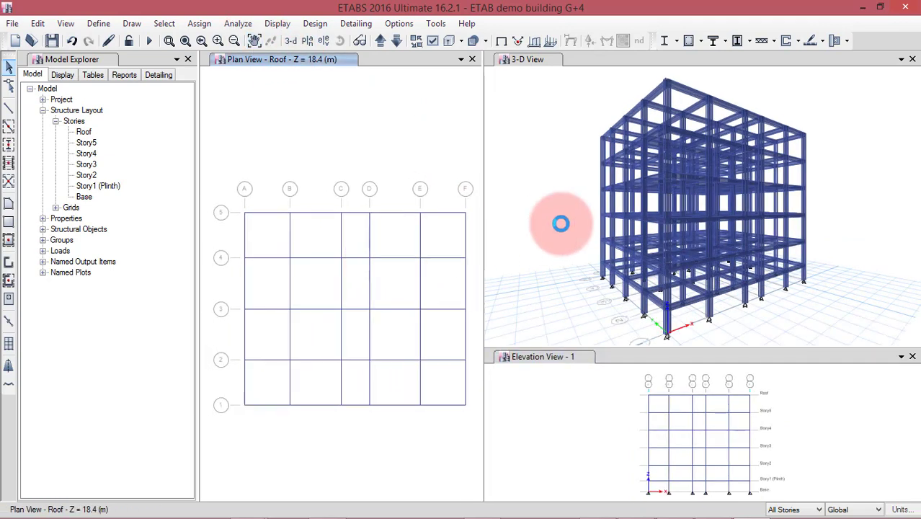
{"action": "left_click", "coordinate": [256, 40]}
{"action": "left_click_drag", "start_coordinate": [667, 164], "coordinate": [712, 192]}
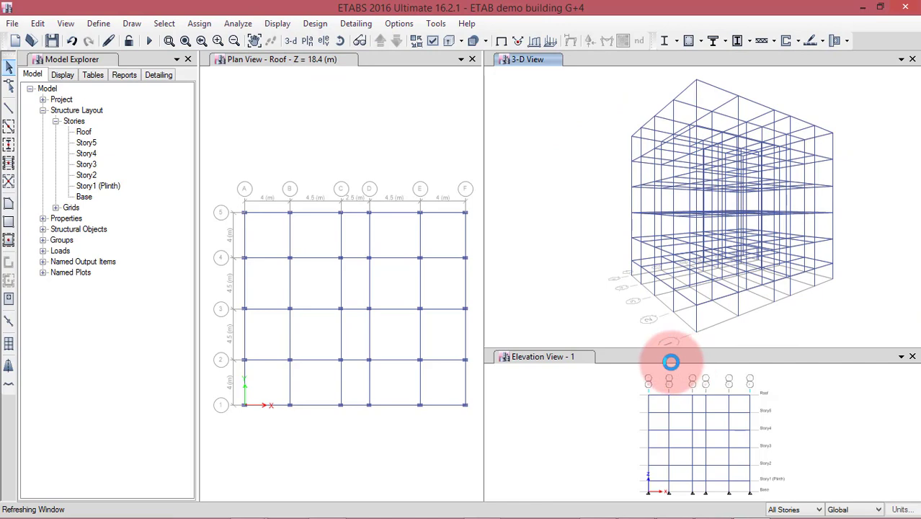
{"action": "left_click", "coordinate": [254, 40]}
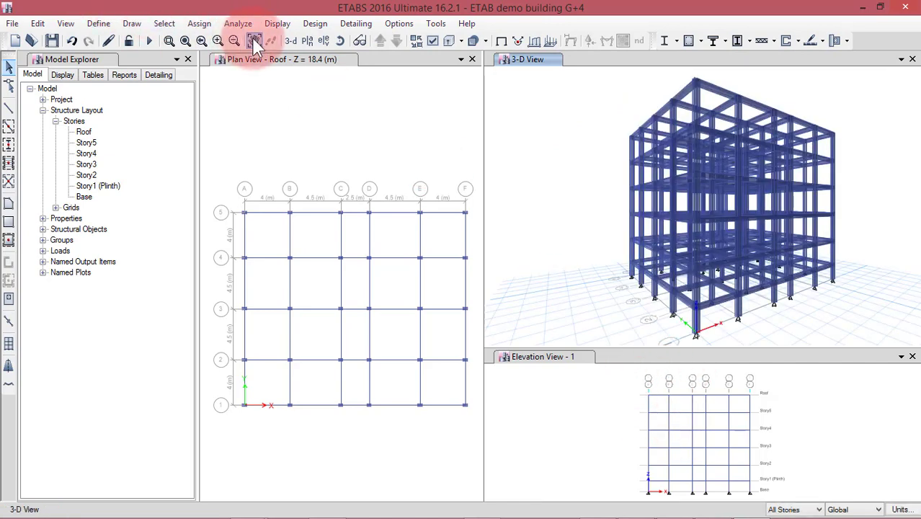
{"action": "left_click_drag", "start_coordinate": [640, 369], "coordinate": [694, 437]}
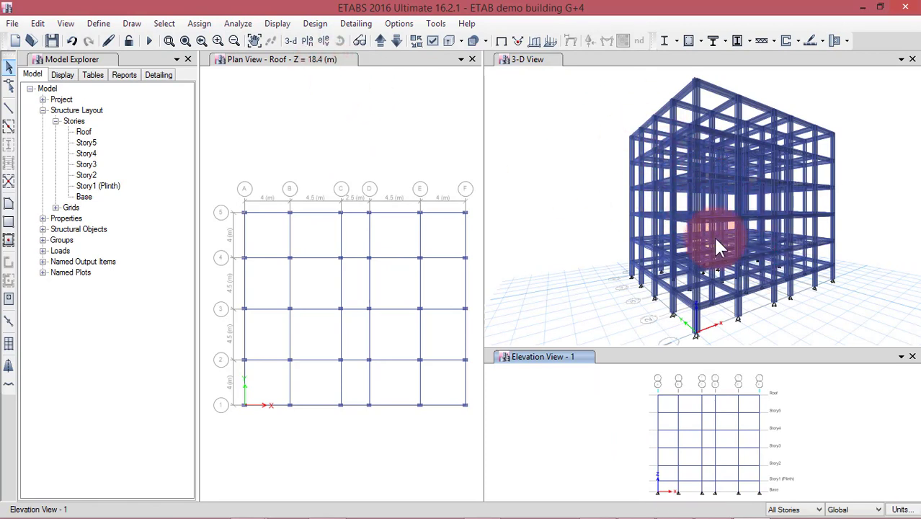
- Rotate the 3-D view to inspect the frame from another side and toggle its extruded frame display off and on
{"action": "left_click", "coordinate": [549, 158]}
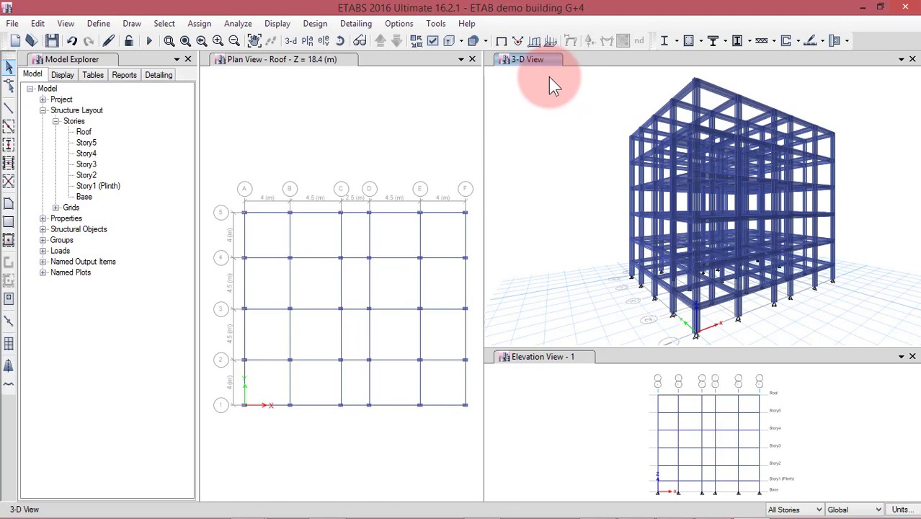
{"action": "left_click", "coordinate": [263, 128]}
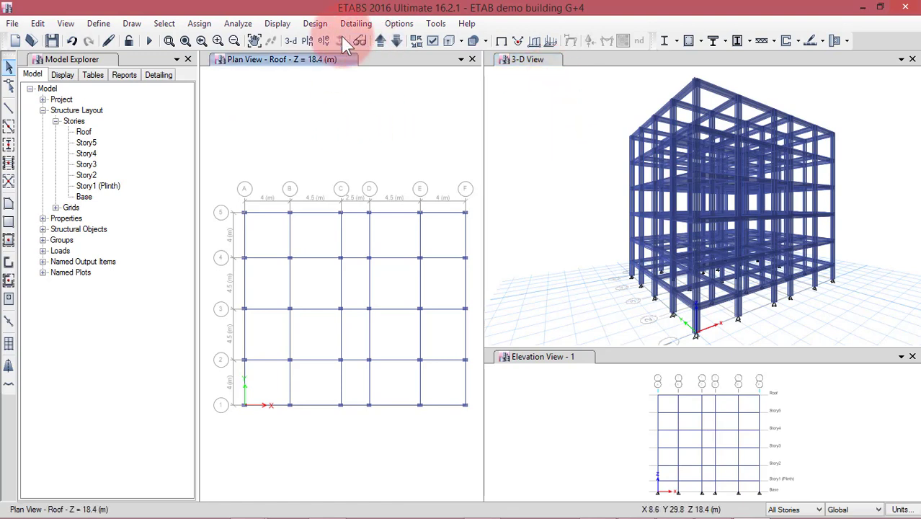
{"action": "left_click", "coordinate": [532, 356]}
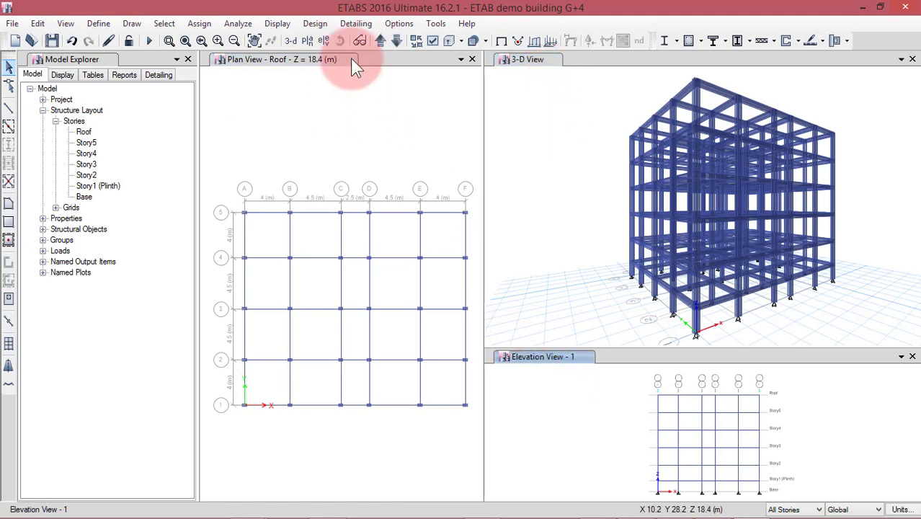
{"action": "left_click", "coordinate": [546, 128]}
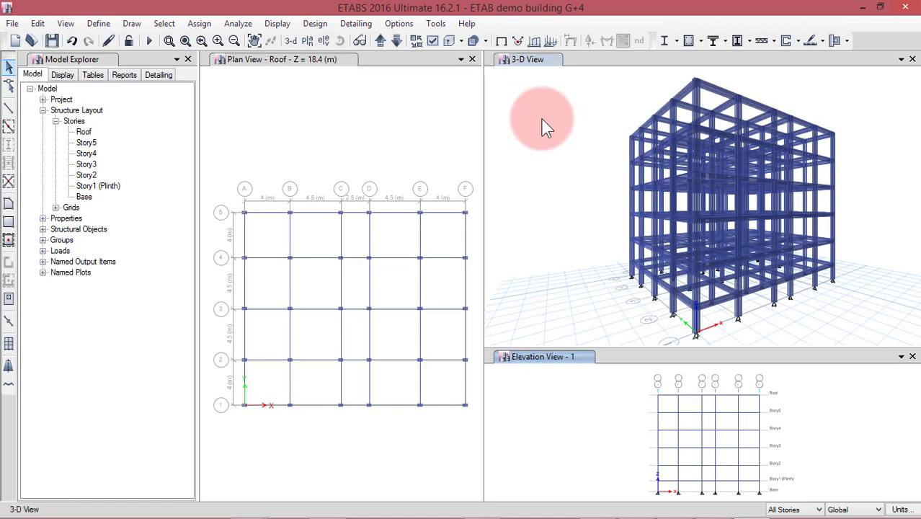
{"action": "left_click", "coordinate": [279, 24]}
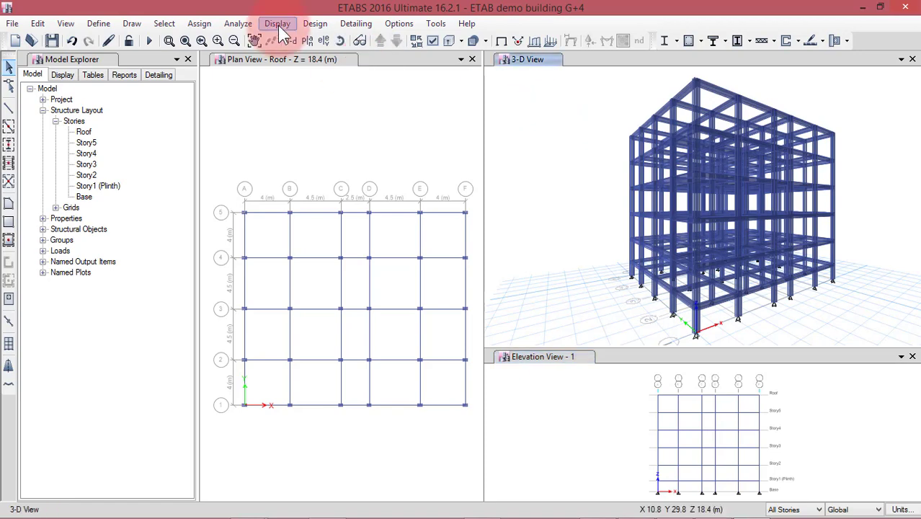
{"action": "left_click", "coordinate": [340, 42]}
{"action": "left_click_drag", "start_coordinate": [717, 169], "coordinate": [605, 205]}
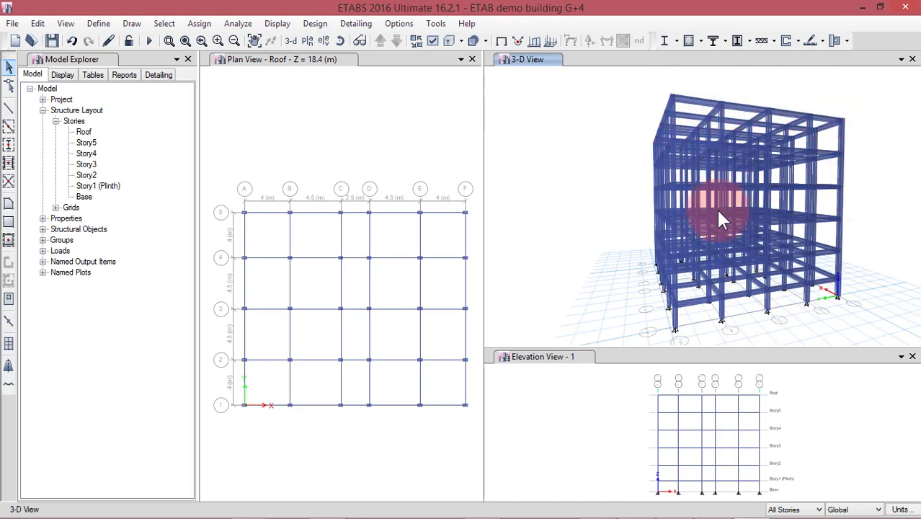
{"action": "left_click", "coordinate": [450, 43]}
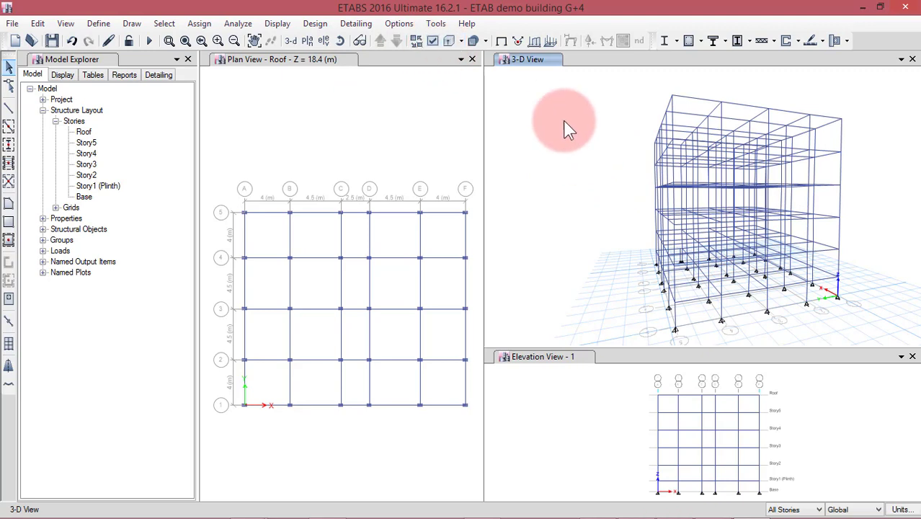
{"action": "left_click", "coordinate": [448, 41]}
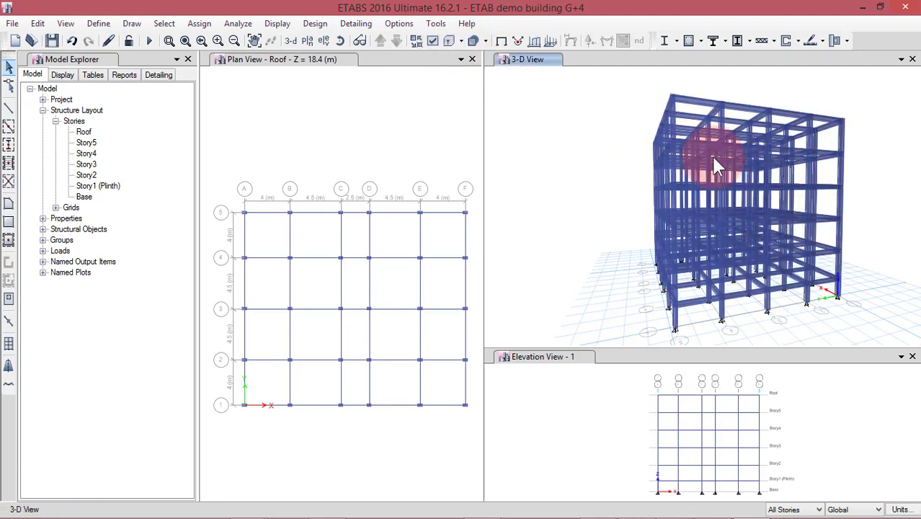
- Turn on the frame section assignment labels in the Roof plan view
{"action": "left_click", "coordinate": [603, 388]}
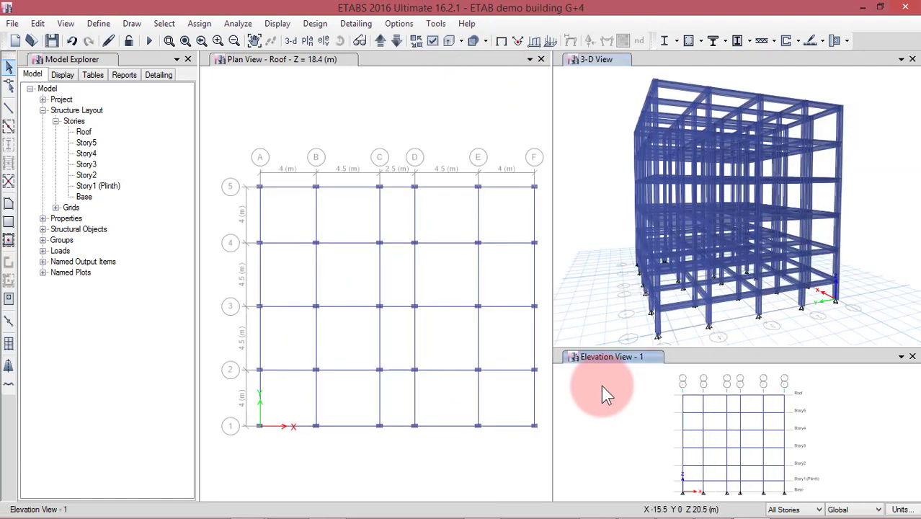
{"action": "left_click", "coordinate": [534, 202]}
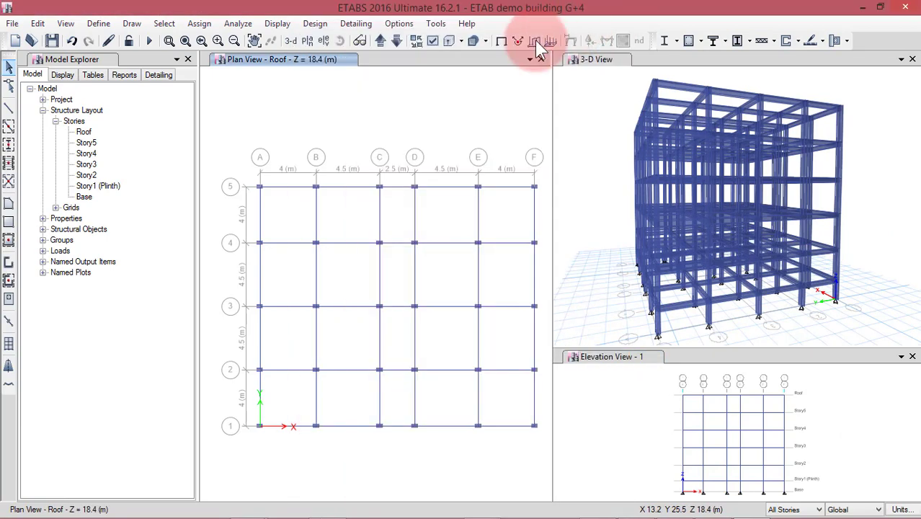
{"action": "left_click", "coordinate": [433, 42]}
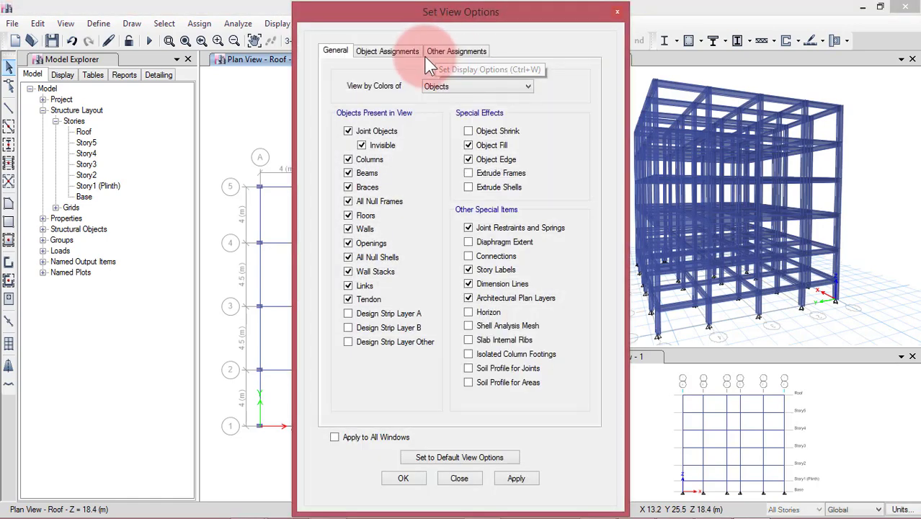
{"action": "left_click", "coordinate": [400, 52]}
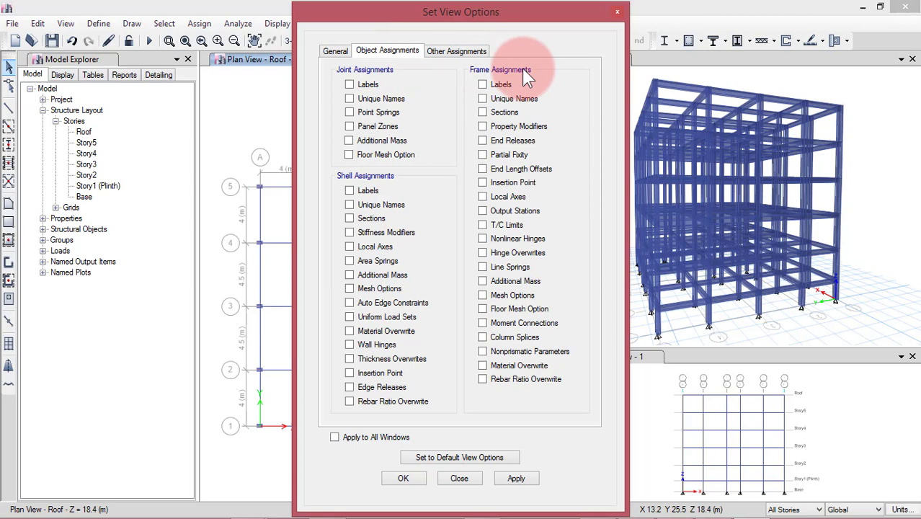
{"action": "left_click", "coordinate": [483, 111]}
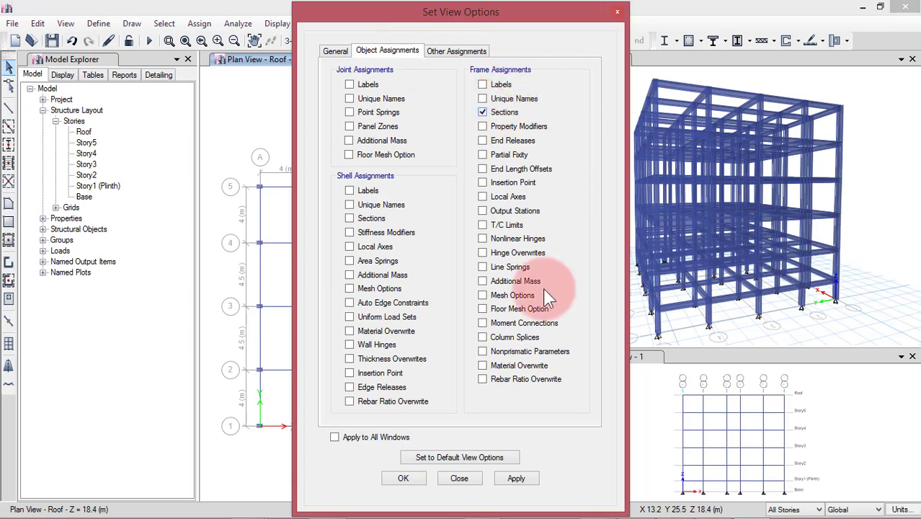
{"action": "left_click", "coordinate": [519, 479]}
{"action": "left_click", "coordinate": [408, 480]}
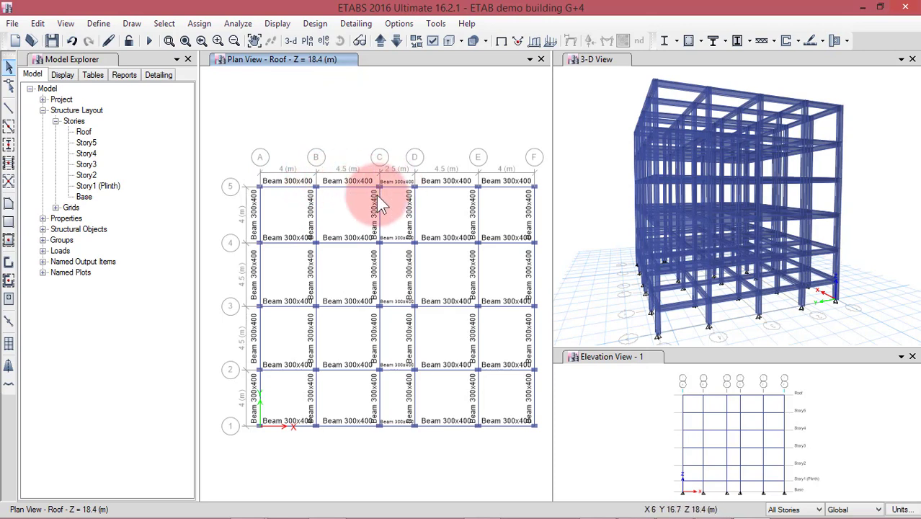
- Step the plan view down story by story from Roof to Story1 (Plinth) to check the beam sections on each level
{"action": "left_click", "coordinate": [396, 41]}
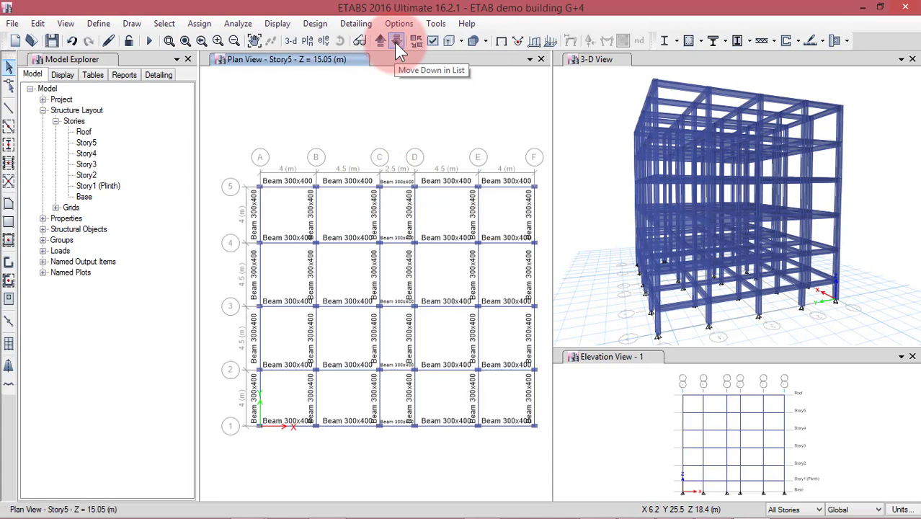
{"action": "left_click", "coordinate": [396, 42]}
{"action": "left_click", "coordinate": [397, 41]}
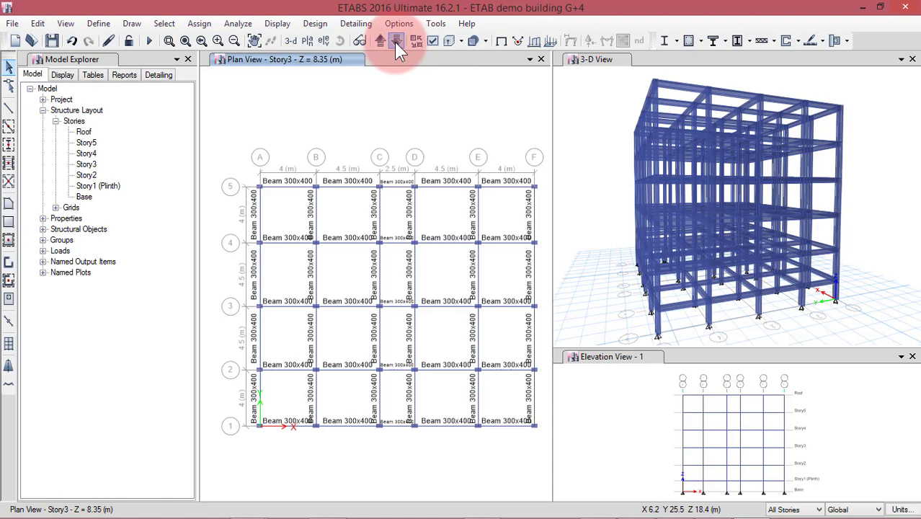
{"action": "left_click", "coordinate": [396, 41]}
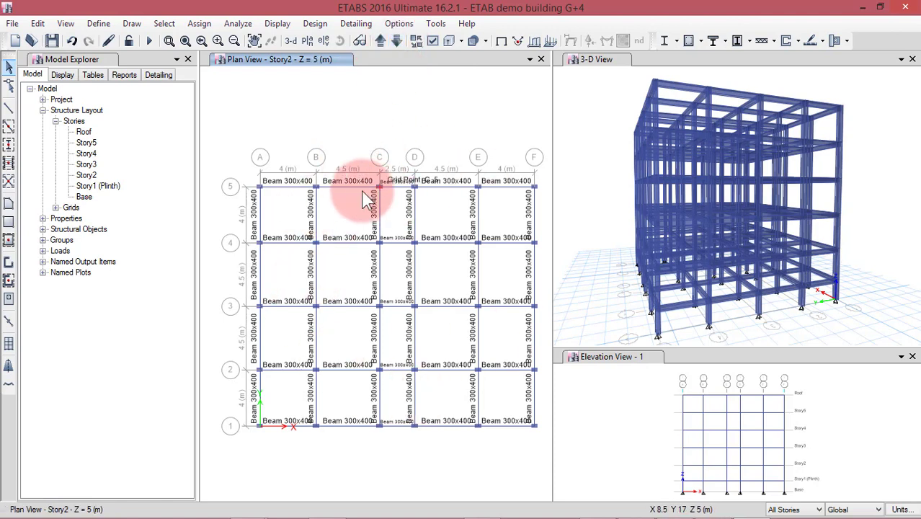
{"action": "left_click", "coordinate": [397, 41]}
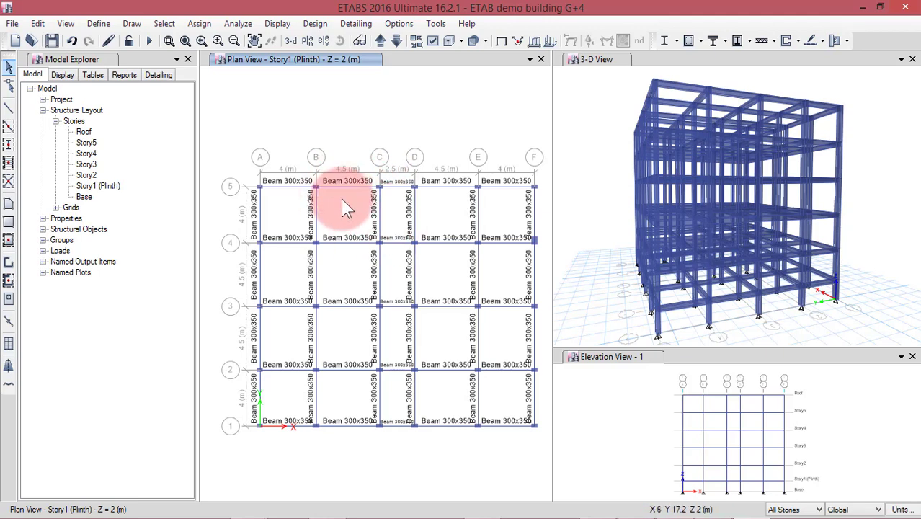
- Enlarge the Elevation View - 1 window and turn on its frame section assignment labels
{"action": "left_click_drag", "start_coordinate": [750, 348], "coordinate": [720, 238]}
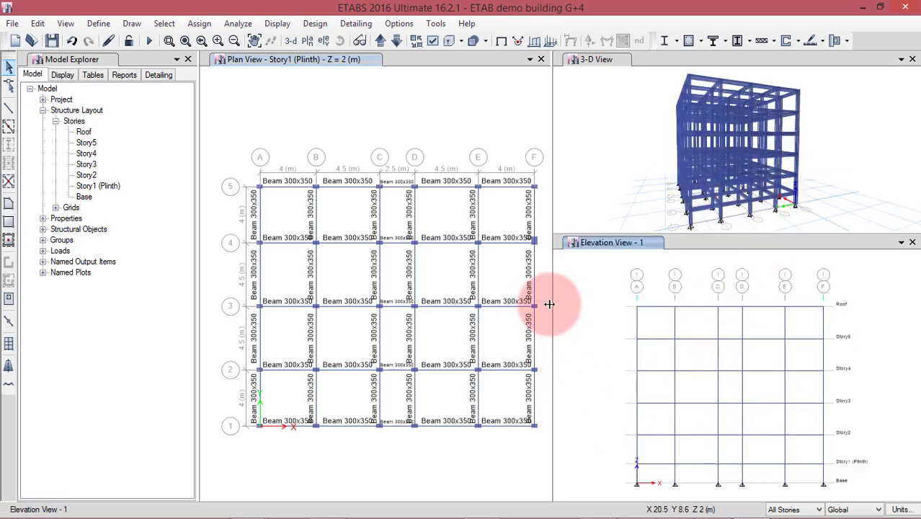
{"action": "left_click", "coordinate": [433, 41]}
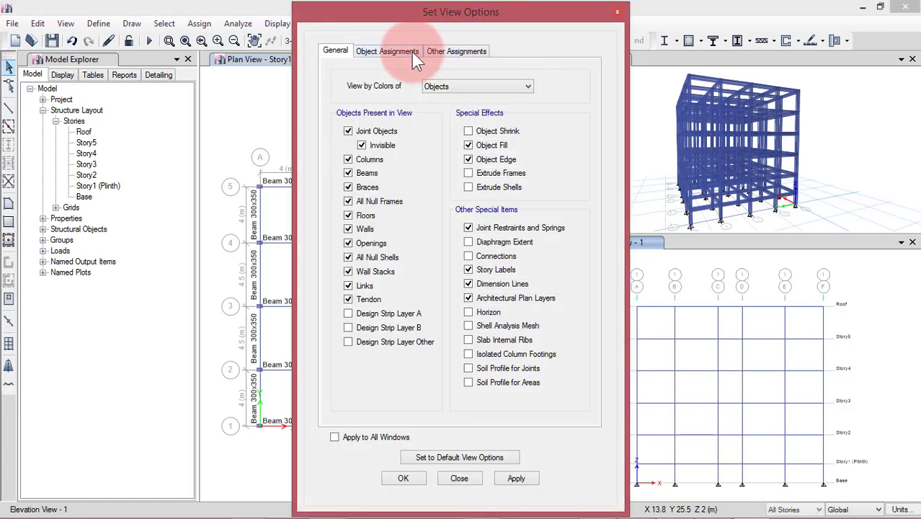
{"action": "left_click", "coordinate": [411, 52]}
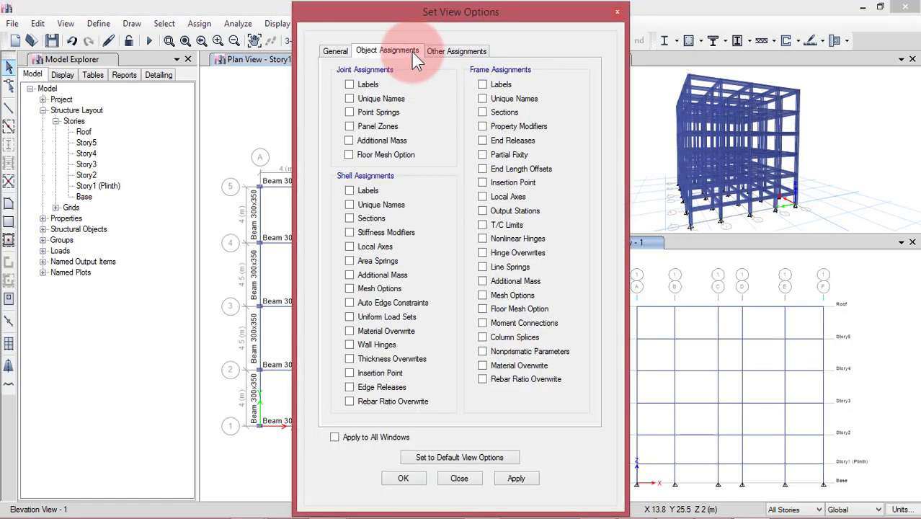
{"action": "left_click", "coordinate": [481, 112]}
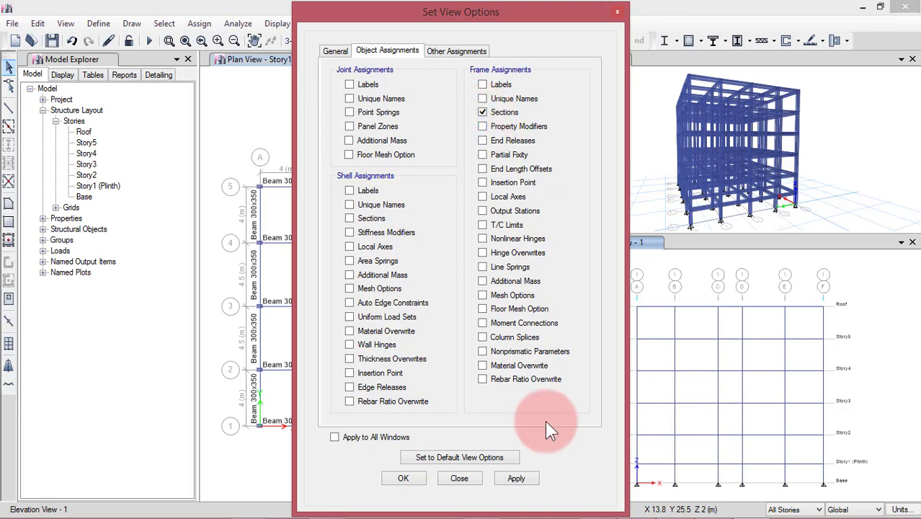
{"action": "left_click", "coordinate": [516, 479]}
{"action": "left_click", "coordinate": [456, 481]}
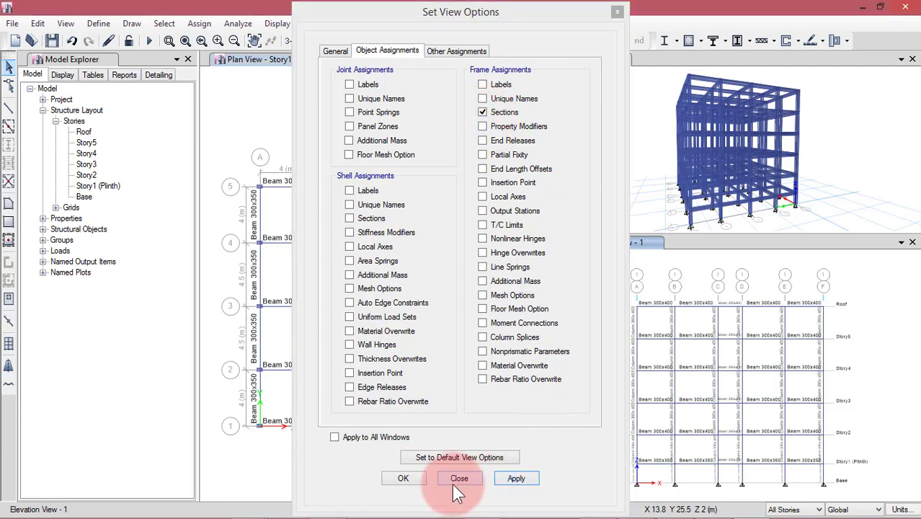
{"action": "left_click", "coordinate": [403, 479]}
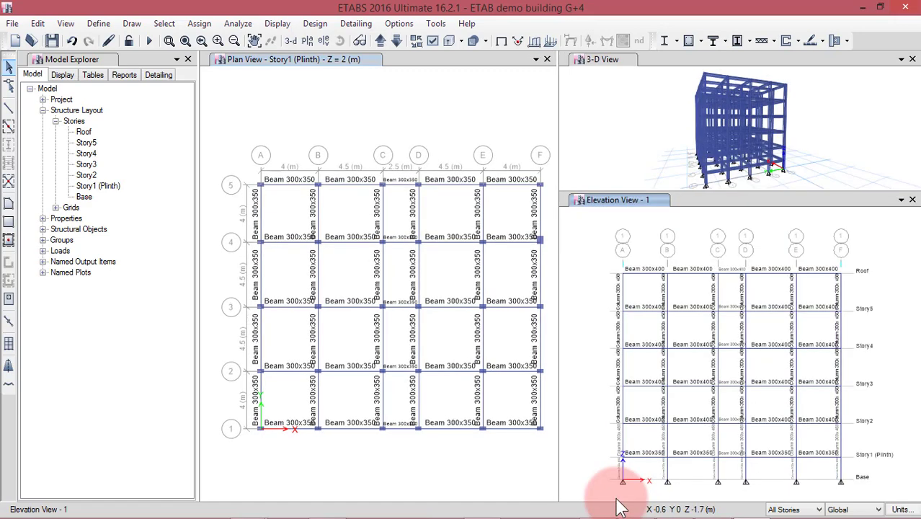
- Examine the beam and column section labels in Elevation View - 1 from the upper stories down to the base
{"action": "scroll", "coordinate": [686, 331], "scroll_direction": "up", "scroll_amount": 5}
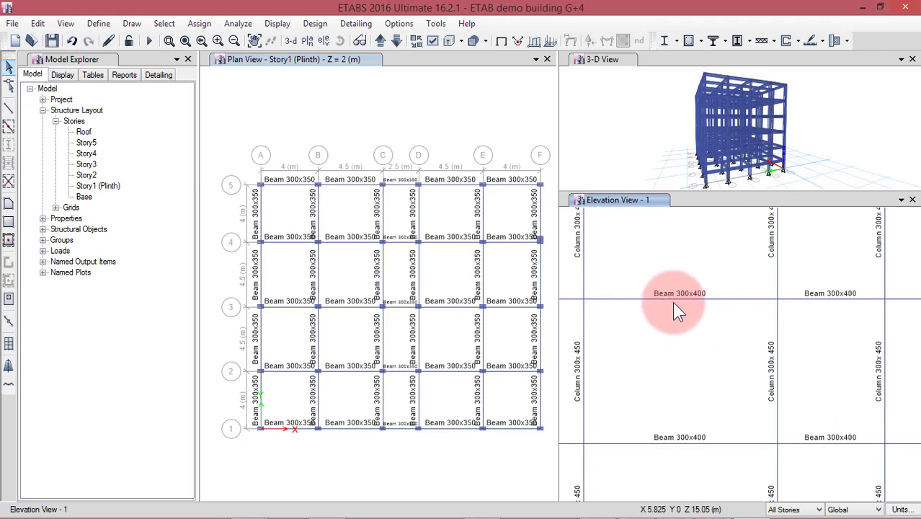
{"action": "middle_click_drag", "start_coordinate": [706, 377], "coordinate": [714, 263]}
{"action": "middle_click_drag", "start_coordinate": [727, 428], "coordinate": [724, 298]}
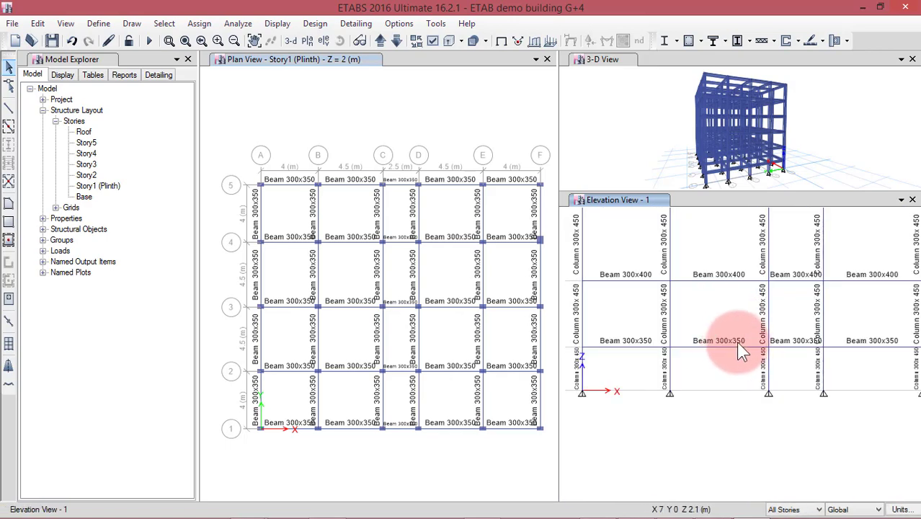
{"action": "scroll", "coordinate": [746, 351], "scroll_direction": "up", "scroll_amount": 2}
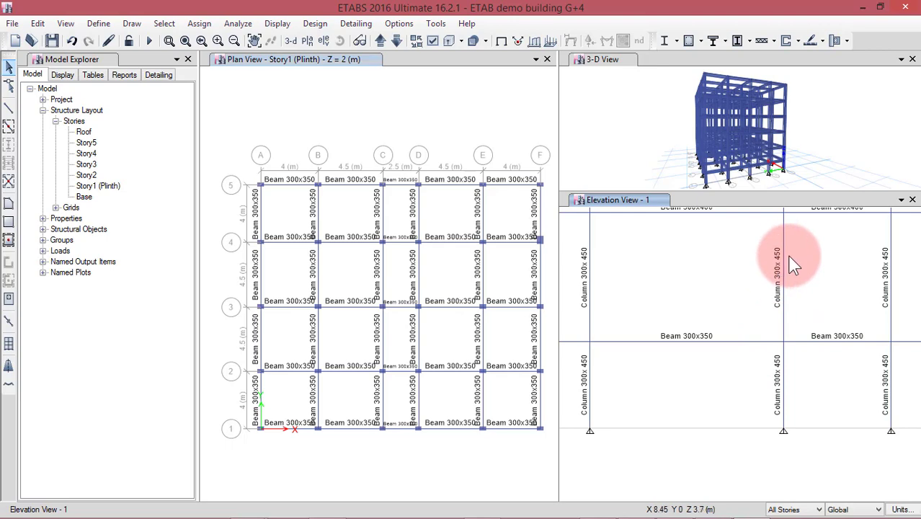
{"action": "scroll", "coordinate": [716, 298], "scroll_direction": "down", "scroll_amount": 4}
{"action": "middle_click_drag", "start_coordinate": [705, 301], "coordinate": [739, 401]}
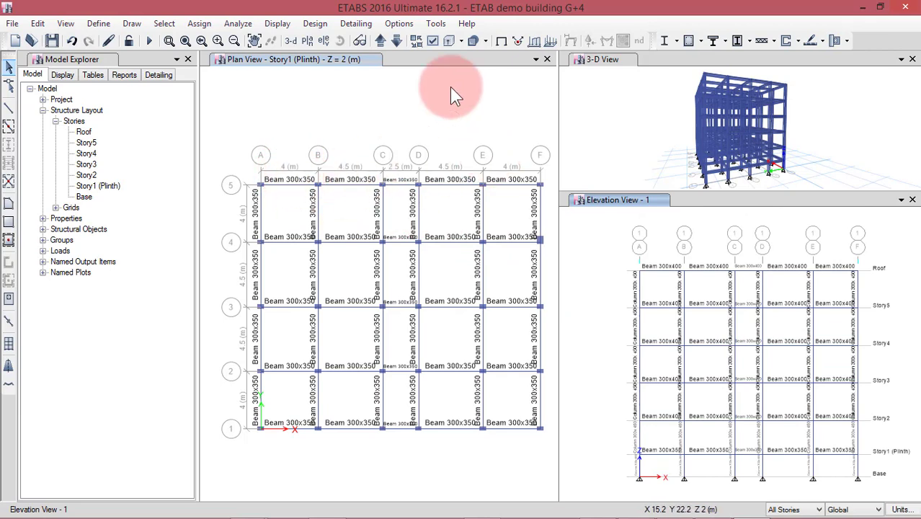
- Turn off the frame section labels in Elevation View - 1
{"action": "left_click", "coordinate": [431, 39]}
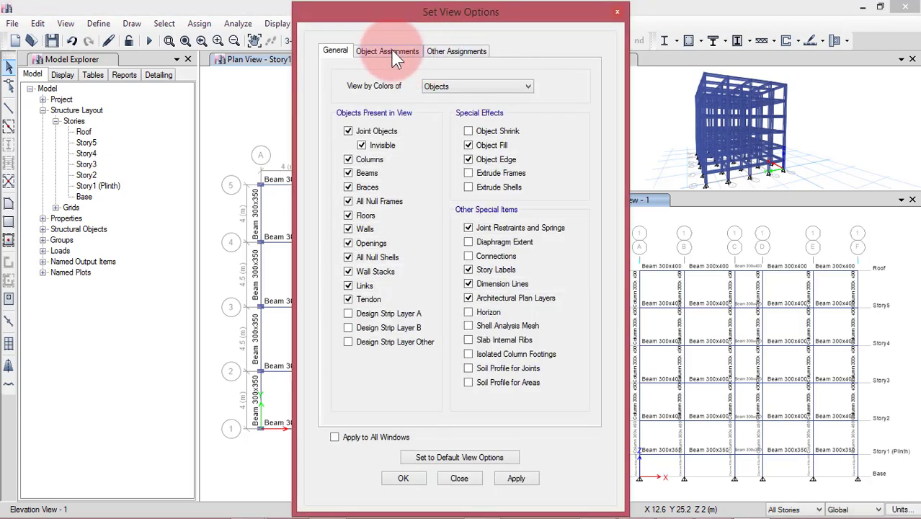
{"action": "left_click", "coordinate": [389, 52]}
{"action": "left_click", "coordinate": [483, 112]}
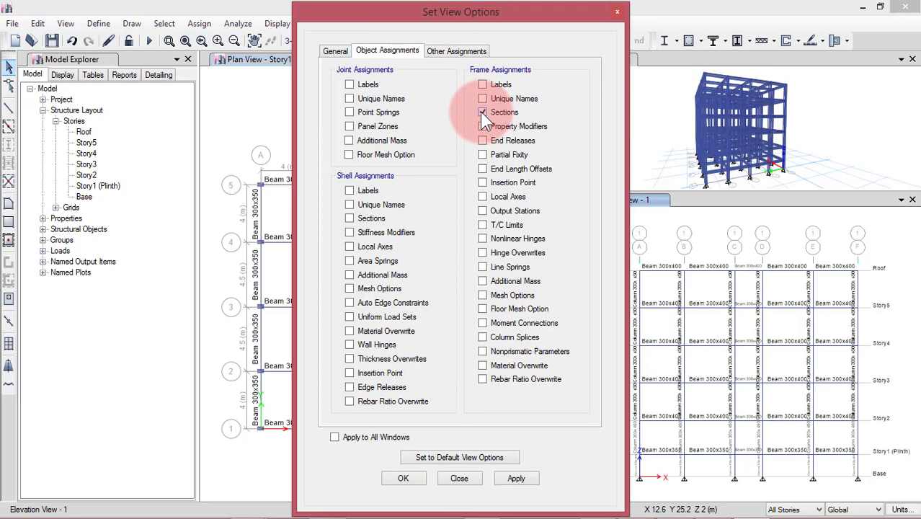
{"action": "left_click", "coordinate": [528, 476]}
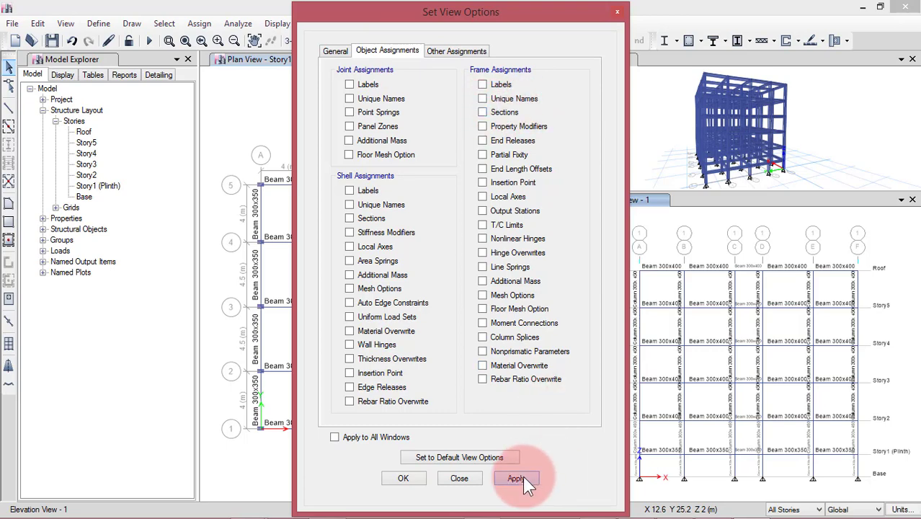
{"action": "left_click", "coordinate": [410, 482]}
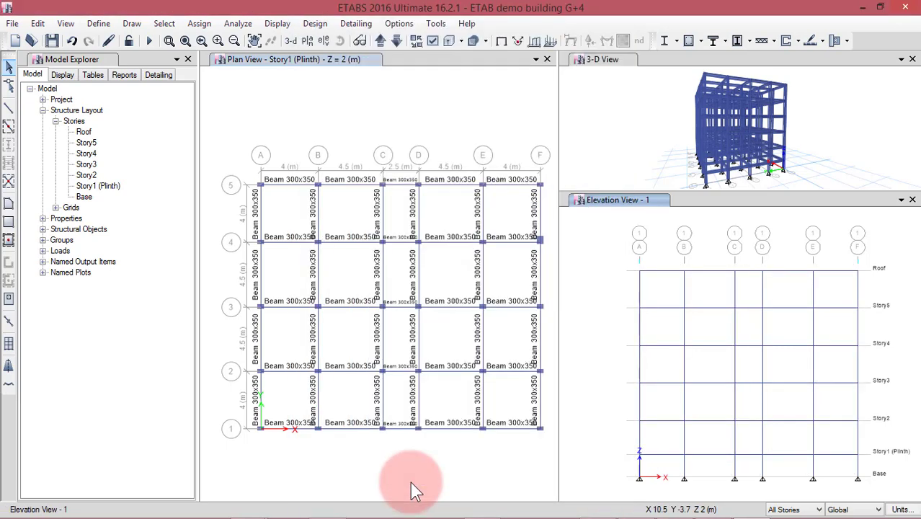
- Turn off the frame section labels in the Story1 (Plinth) plan view
{"action": "left_click", "coordinate": [506, 139]}
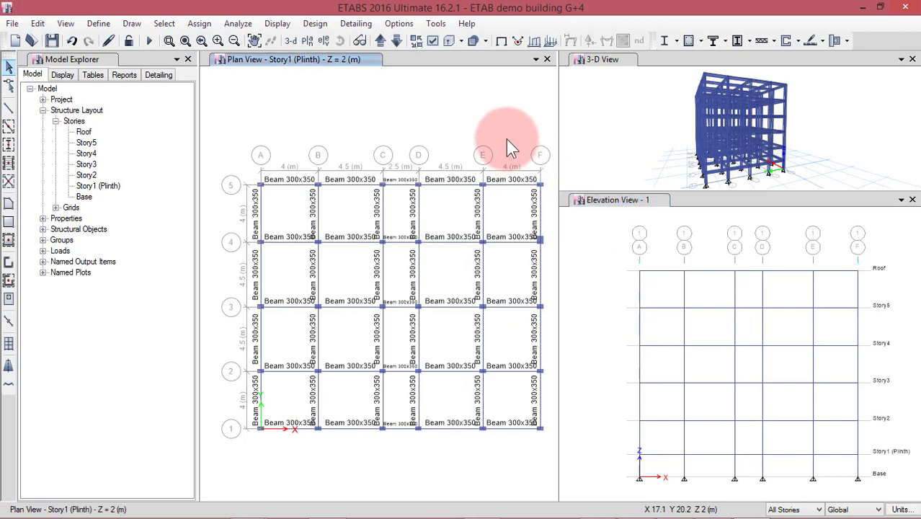
{"action": "left_click", "coordinate": [432, 41]}
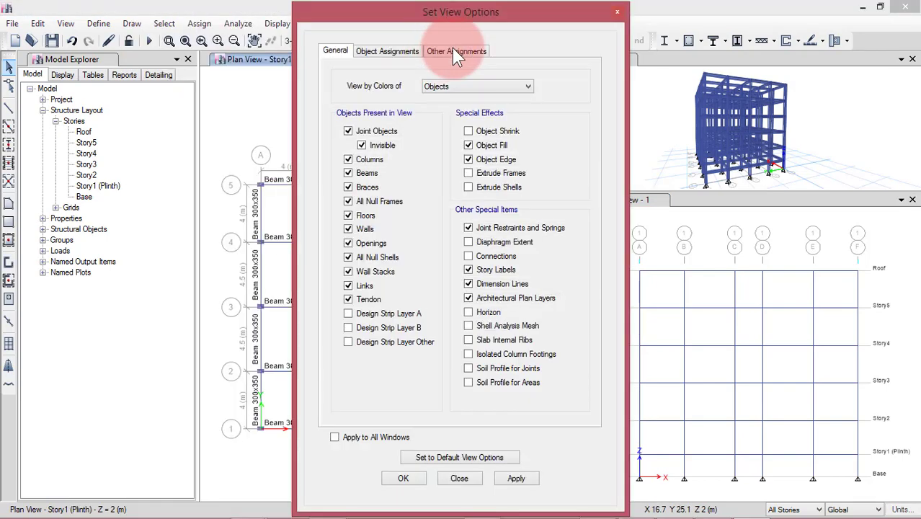
{"action": "left_click", "coordinate": [407, 50]}
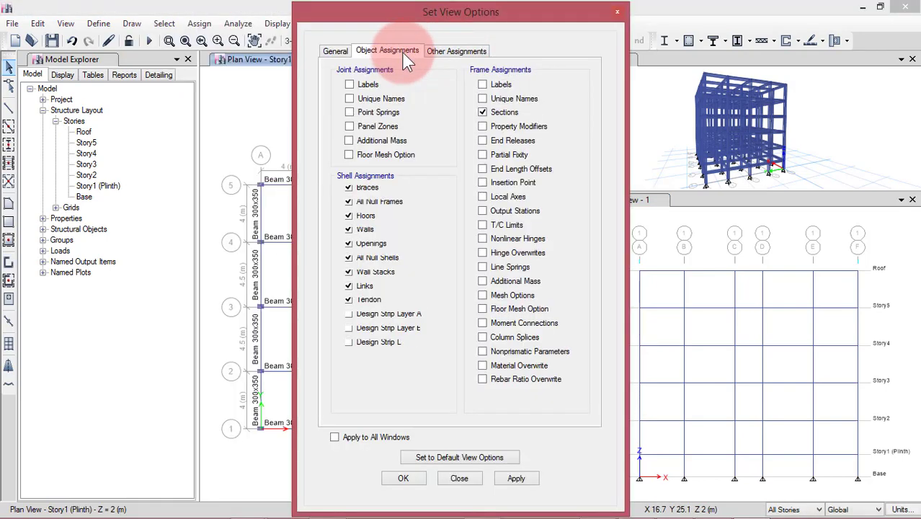
{"action": "left_click", "coordinate": [501, 113]}
{"action": "left_click", "coordinate": [517, 478]}
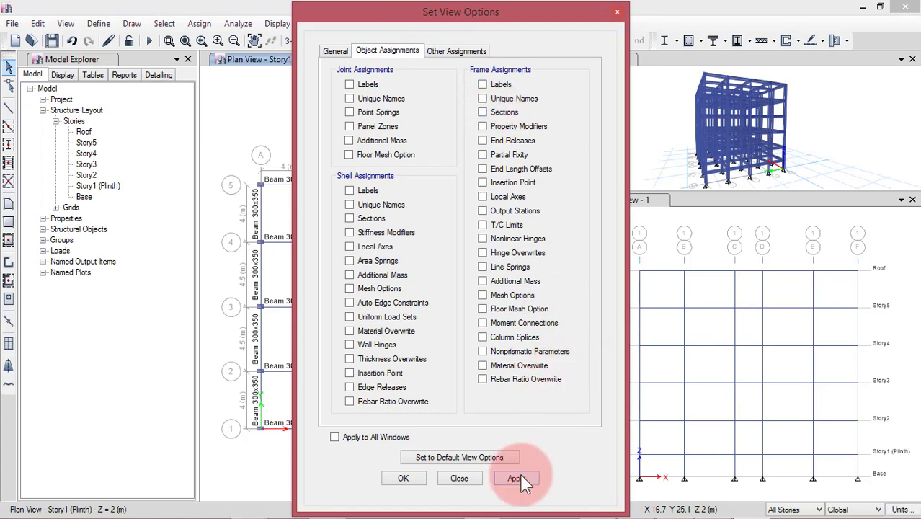
{"action": "left_click", "coordinate": [403, 477]}
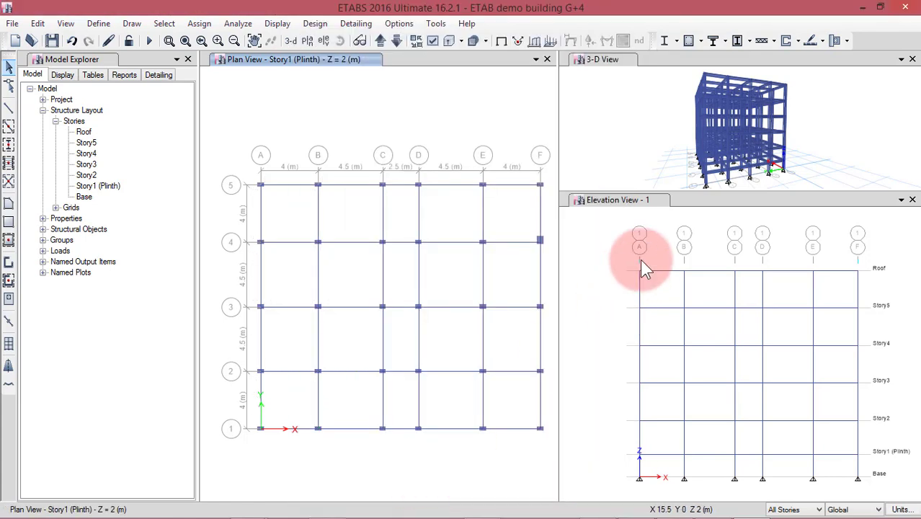
- Enlarge the 3-D View window and rotate the model to inspect the frame from another side
{"action": "left_click_drag", "start_coordinate": [721, 192], "coordinate": [718, 291]}
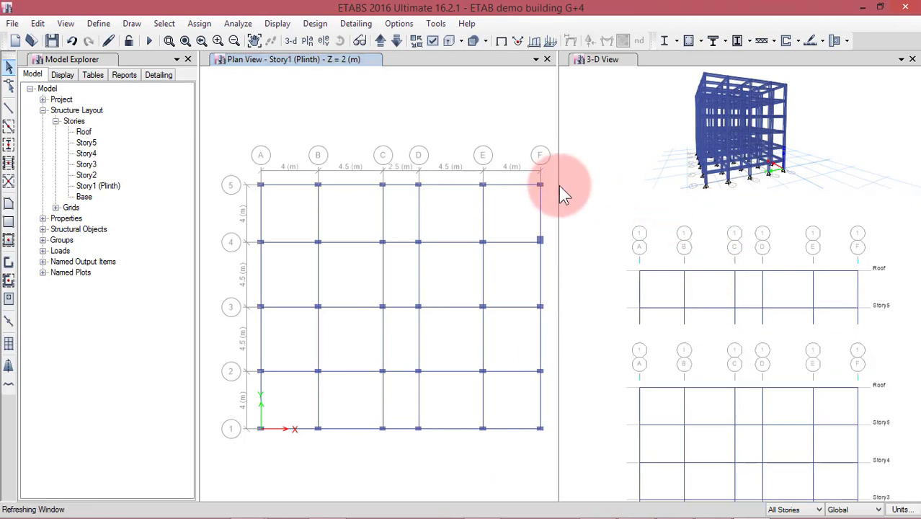
{"action": "left_click_drag", "start_coordinate": [557, 199], "coordinate": [480, 231]}
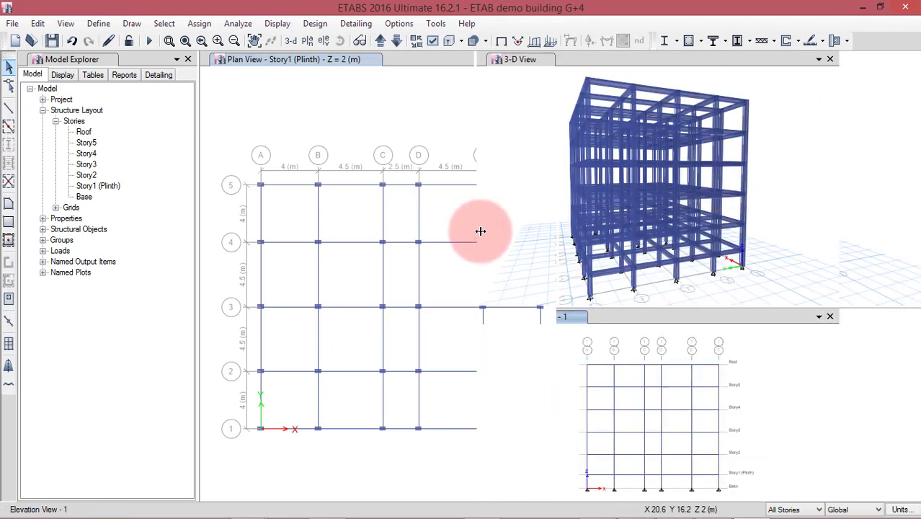
{"action": "left_click", "coordinate": [530, 144]}
{"action": "left_click", "coordinate": [340, 40]}
{"action": "left_click_drag", "start_coordinate": [586, 148], "coordinate": [544, 172]}
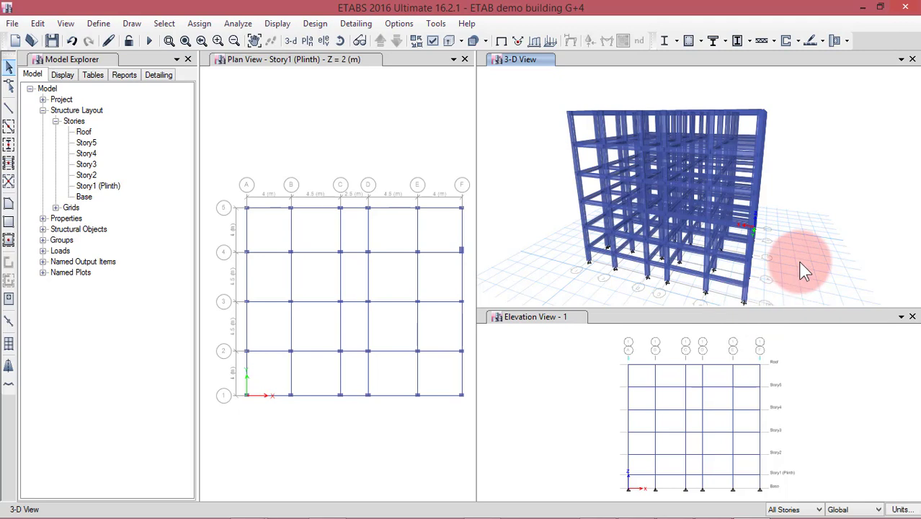
- Give Elevation View - 1 slightly more height and switch off the extruded frame display in the 3-D view
{"action": "left_click_drag", "start_coordinate": [752, 308], "coordinate": [781, 282]}
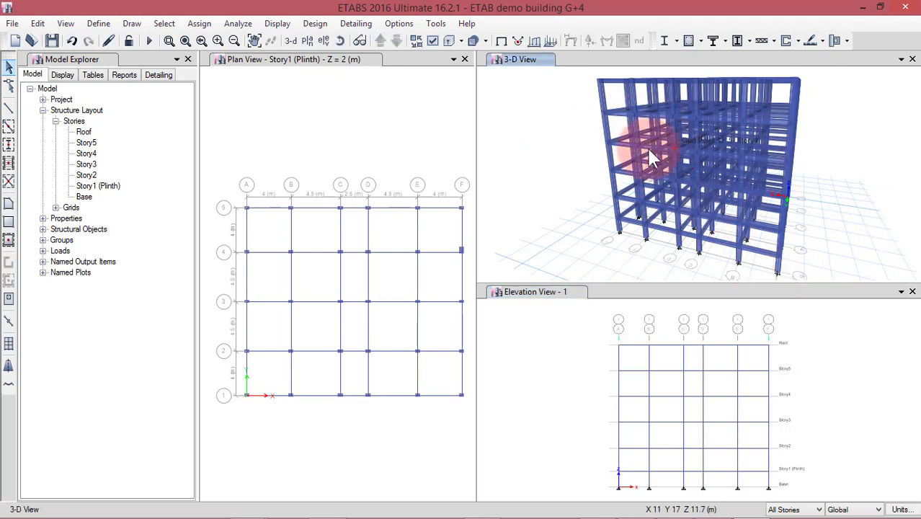
{"action": "left_click", "coordinate": [448, 43]}
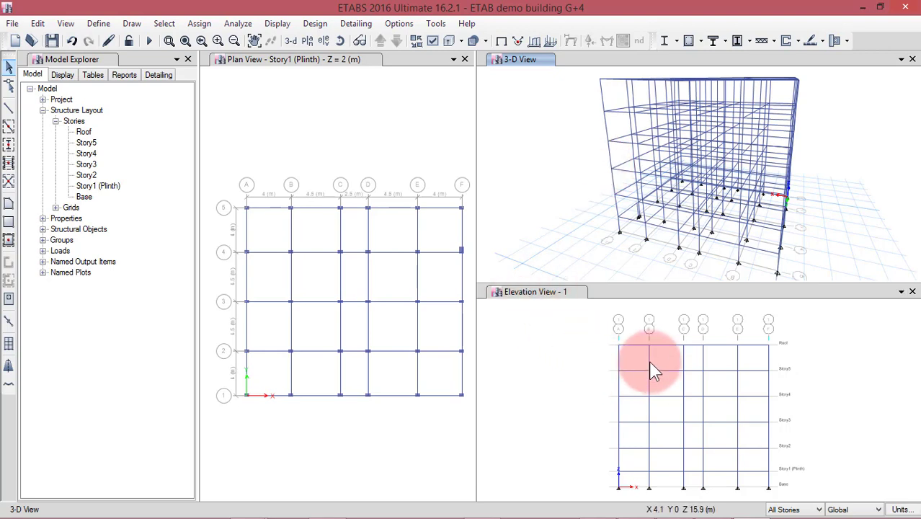
{"action": "left_click", "coordinate": [672, 285]}
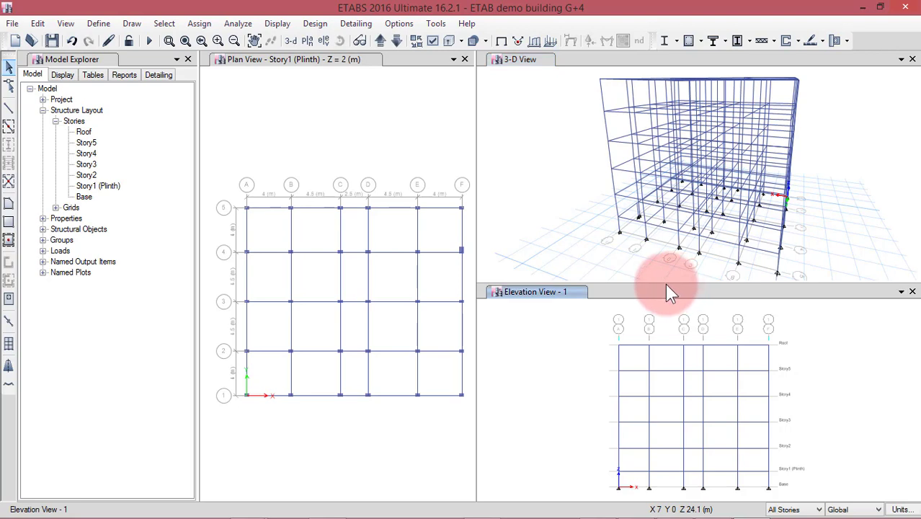
- Widen the Story1 (Plinth) plan view and adjust the split between the 3-D View and Elevation View - 1 to nearly equal heights
{"action": "left_click_drag", "start_coordinate": [682, 276], "coordinate": [670, 238]}
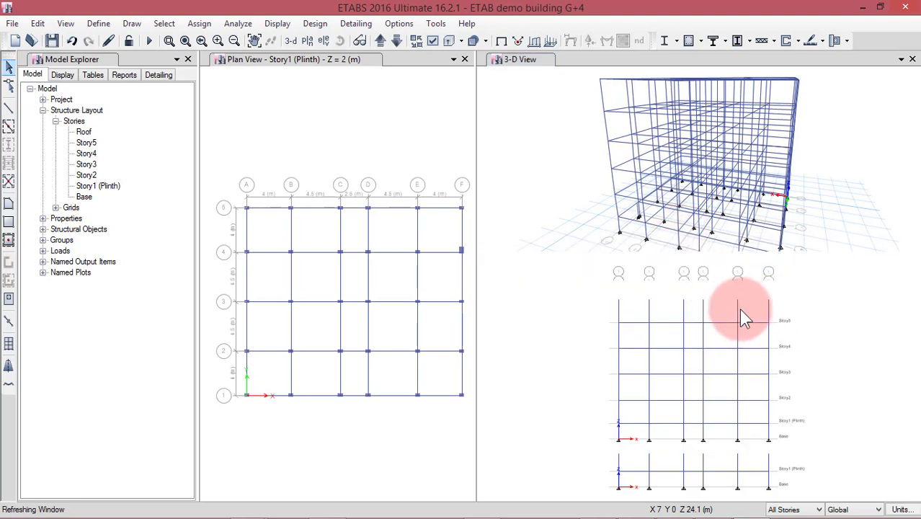
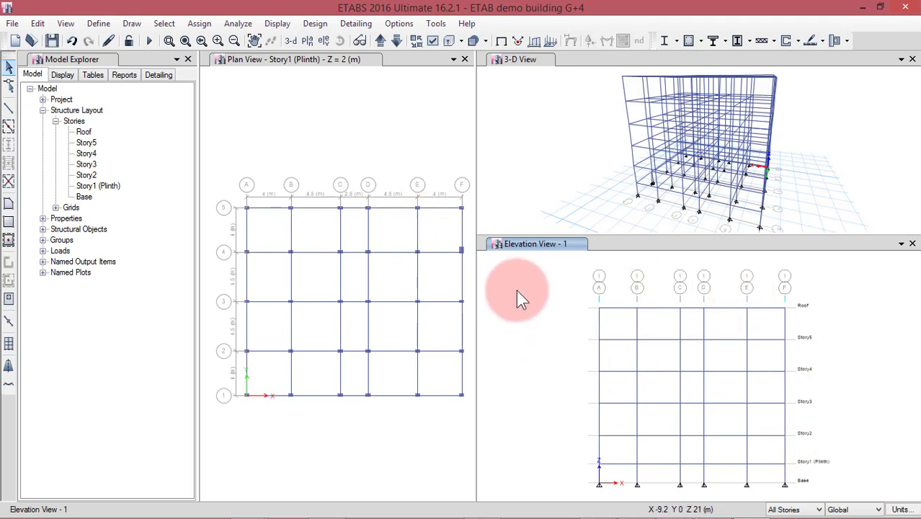
{"action": "left_click_drag", "start_coordinate": [475, 199], "coordinate": [533, 219]}
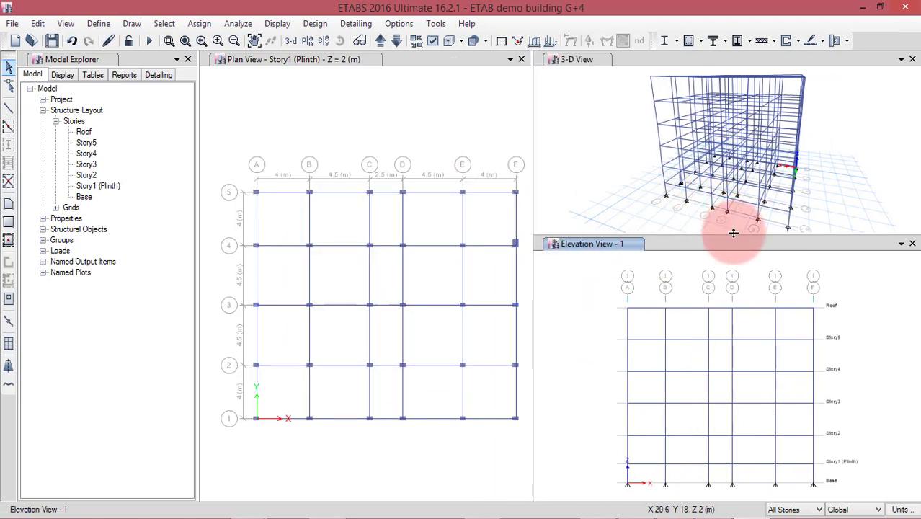
{"action": "left_click_drag", "start_coordinate": [733, 232], "coordinate": [730, 274]}
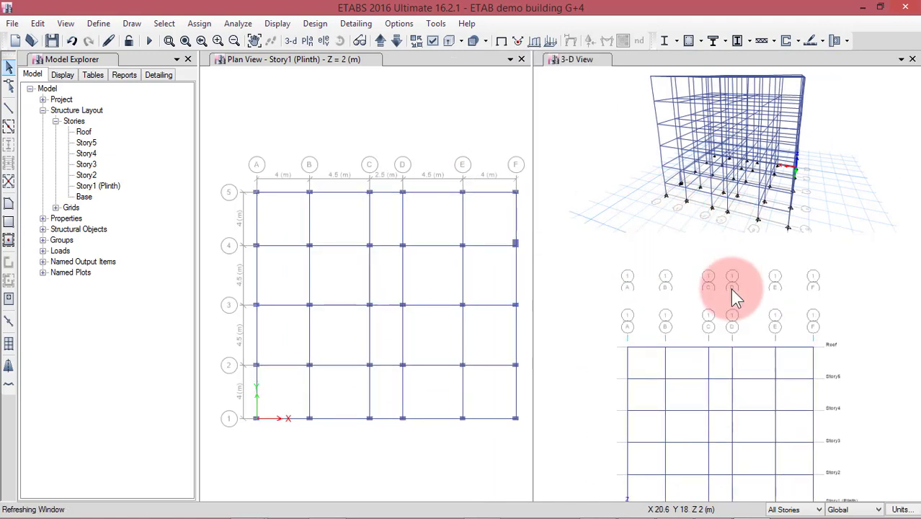
- Choose All Stories as the story scope for drawing and selecting objects
{"action": "left_click", "coordinate": [815, 509]}
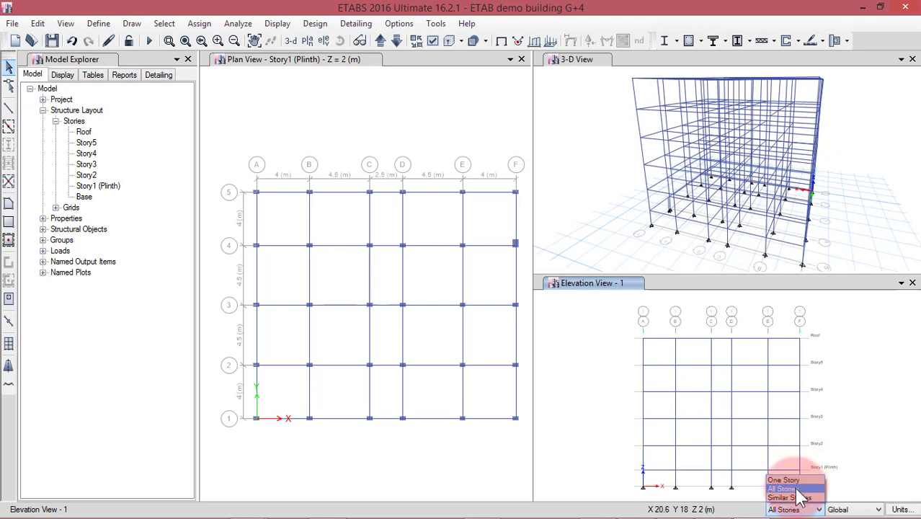
{"action": "left_click", "coordinate": [798, 490]}
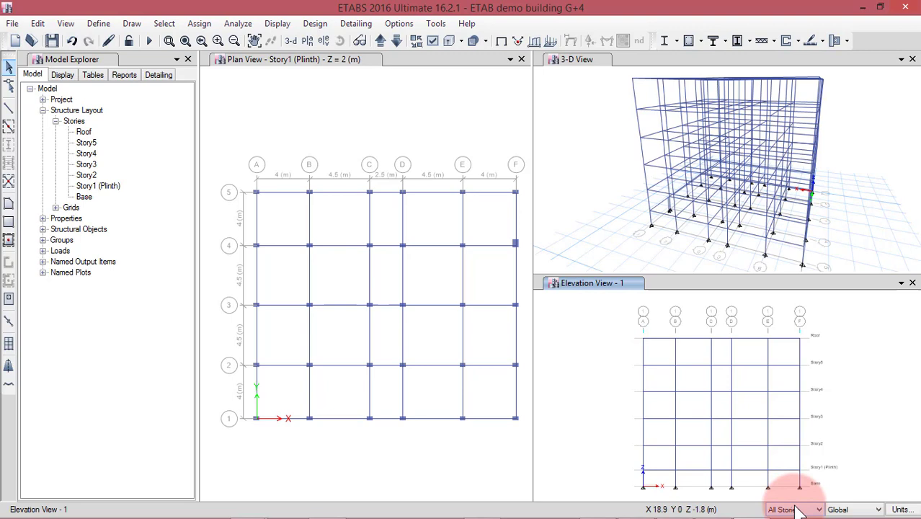
{"action": "left_click", "coordinate": [294, 205]}
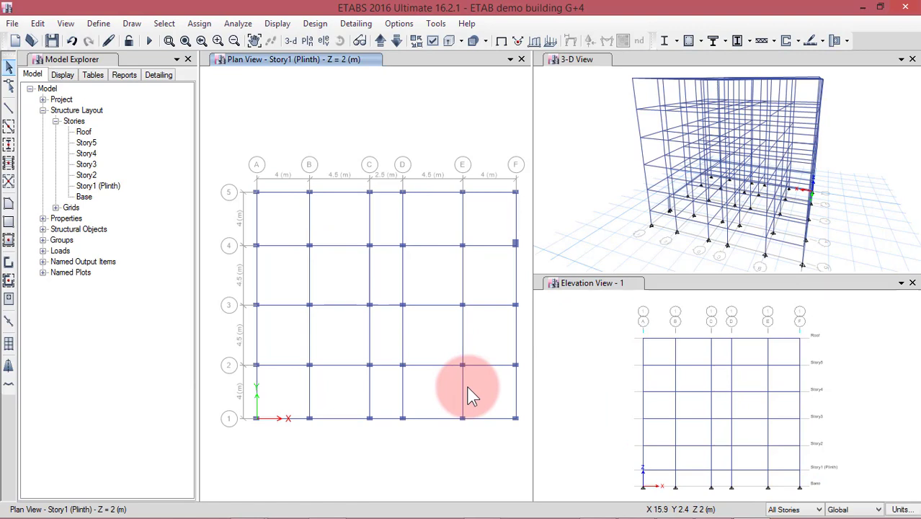
{"action": "left_click", "coordinate": [9, 206]}
{"action": "left_click", "coordinate": [192, 419]}
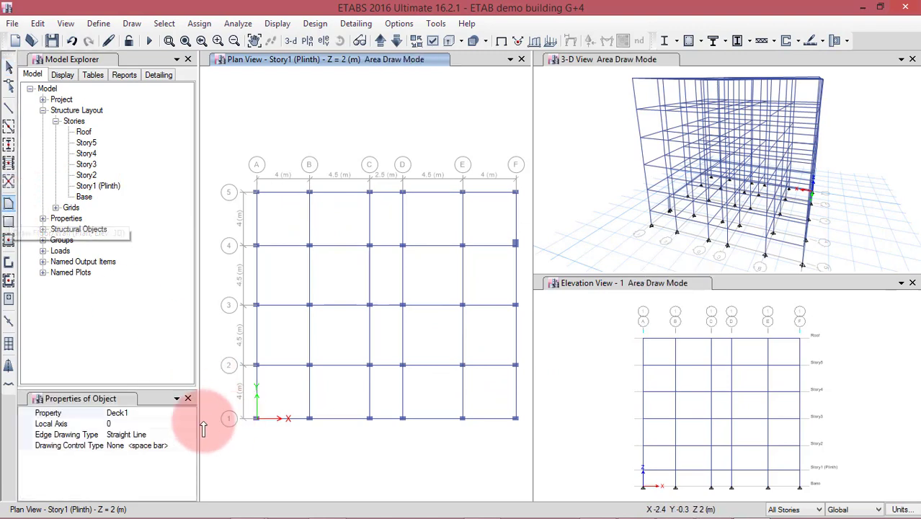
{"action": "left_click", "coordinate": [191, 413]}
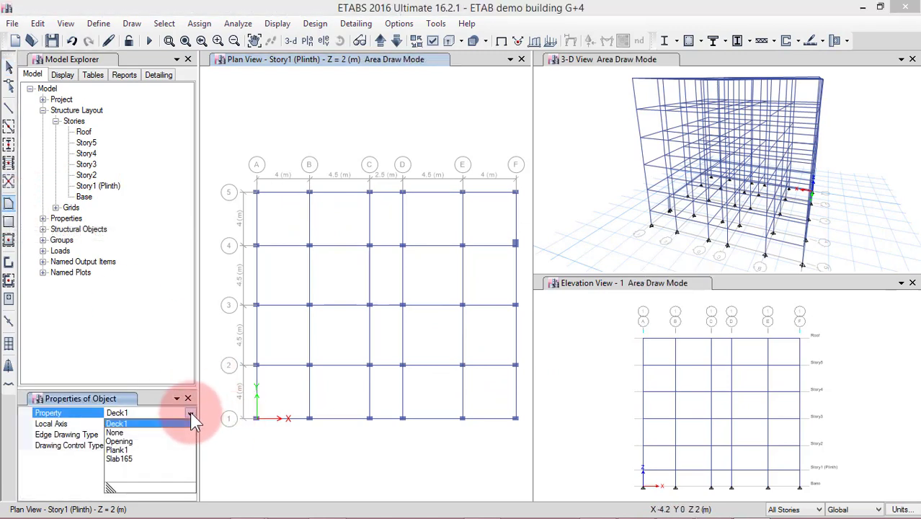
{"action": "left_click", "coordinate": [127, 458]}
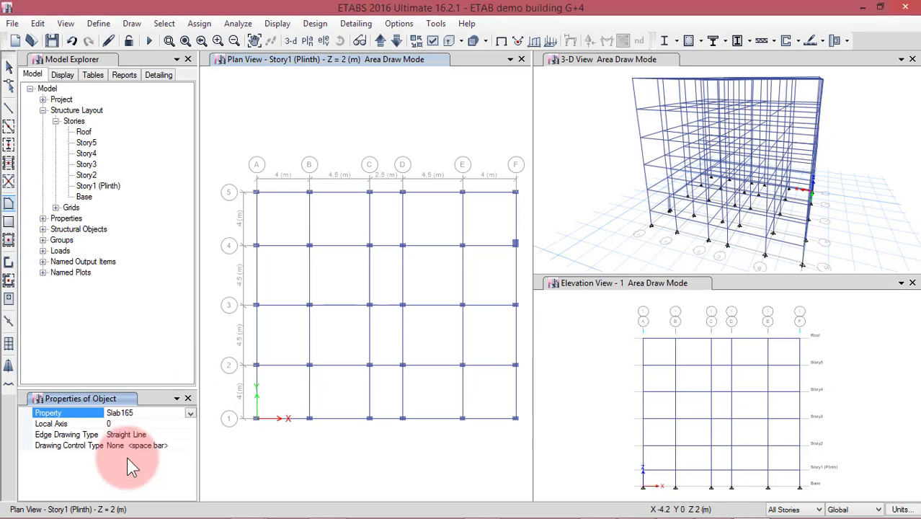
{"action": "key", "text": "Escape"}
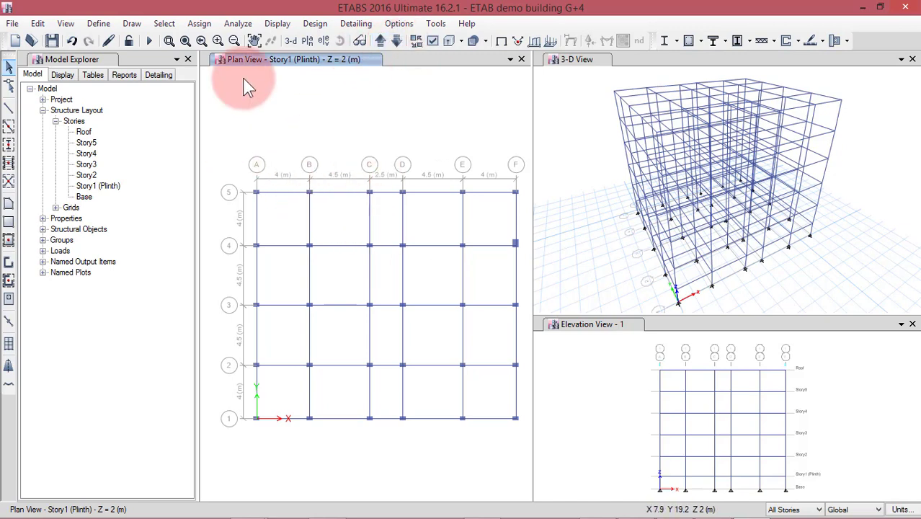
- Switch the plan view to the Roof level and set the Draw Floor/Wall property to Slab165
{"action": "left_click", "coordinate": [390, 42]}
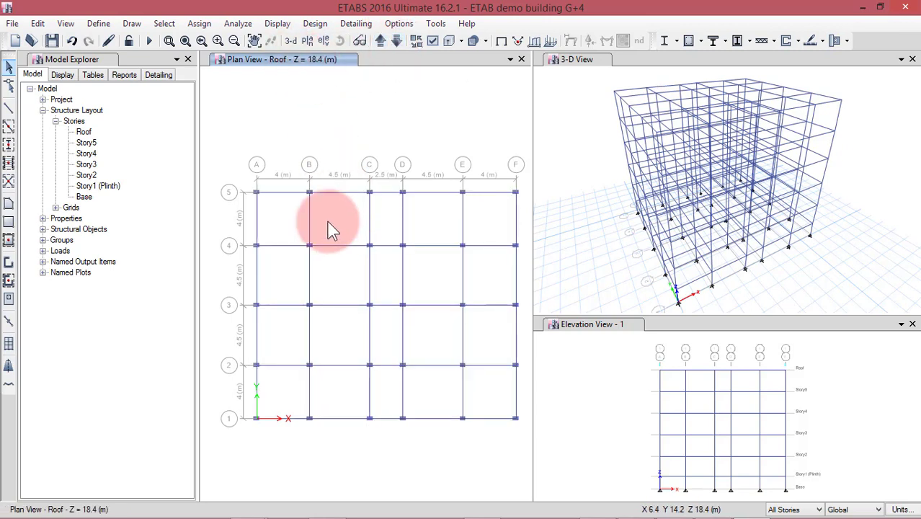
{"action": "left_click", "coordinate": [73, 176]}
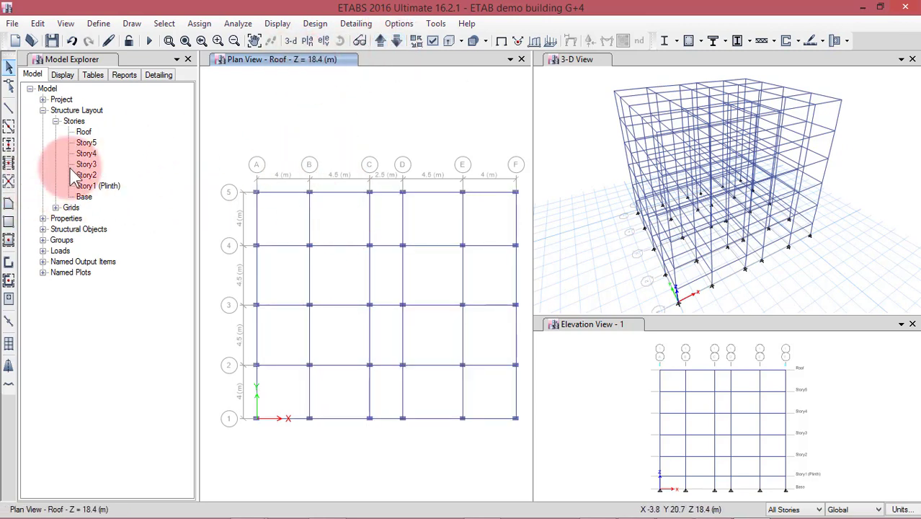
{"action": "left_click", "coordinate": [8, 205]}
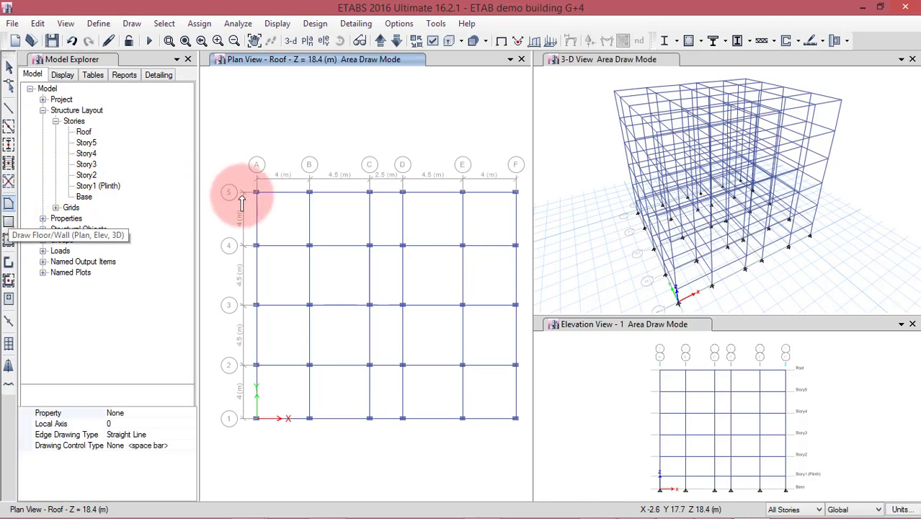
{"action": "left_click", "coordinate": [193, 413]}
{"action": "left_click", "coordinate": [191, 413]}
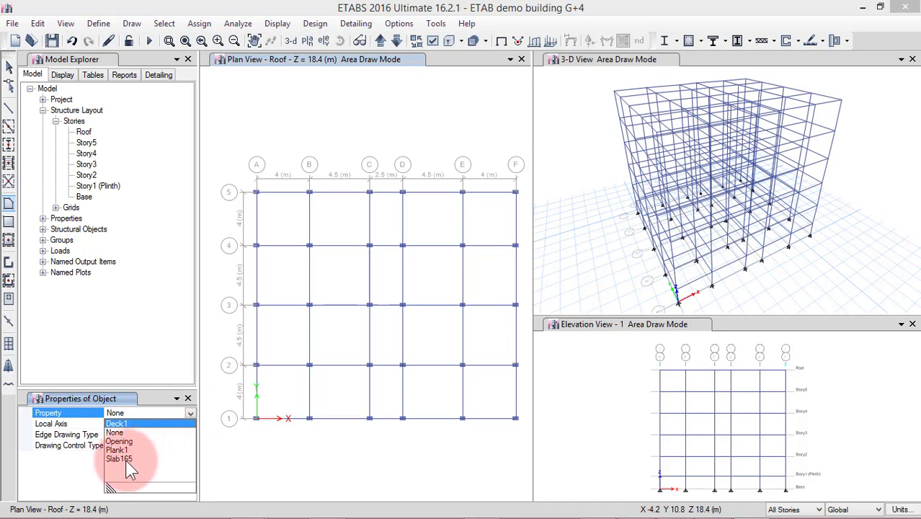
{"action": "left_click", "coordinate": [125, 459]}
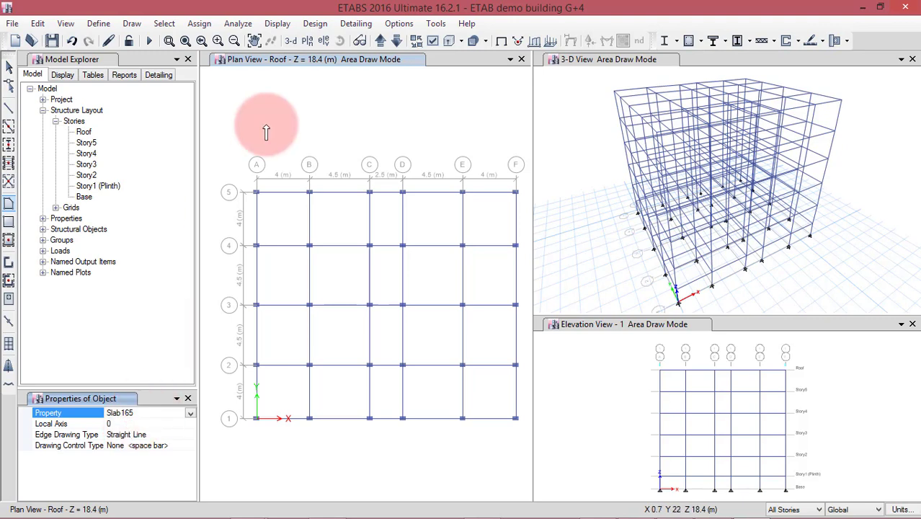
- Draw a Slab165 floor on all stories over the bay between grids A–B and 4–5, and check it in the 3-D view
{"action": "left_click", "coordinate": [256, 193]}
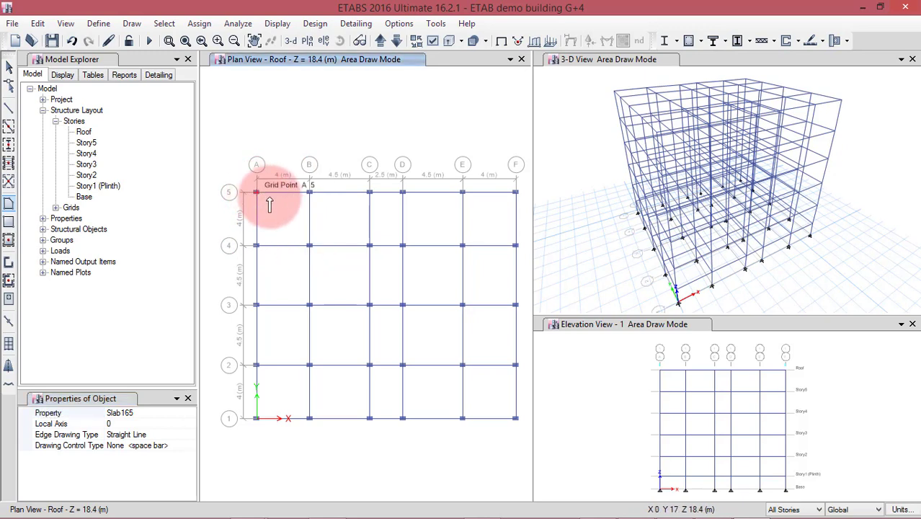
{"action": "left_click", "coordinate": [308, 192]}
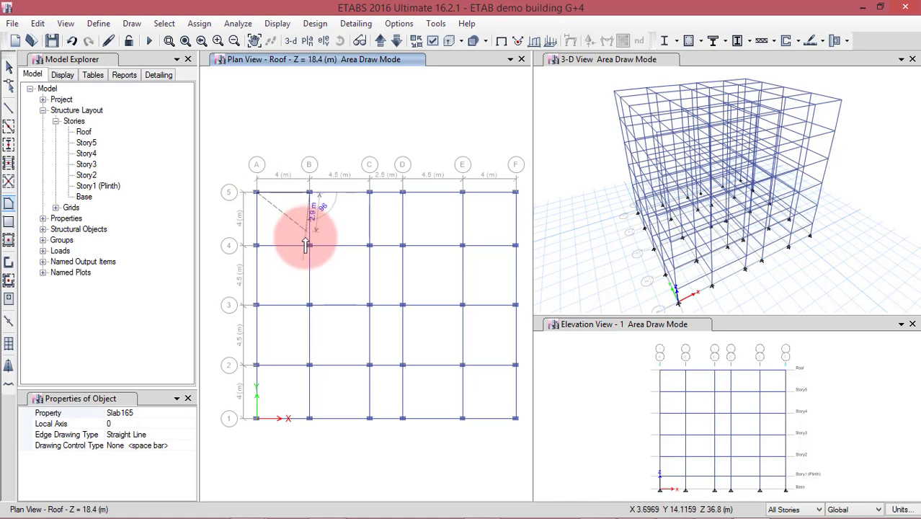
{"action": "left_click", "coordinate": [309, 246]}
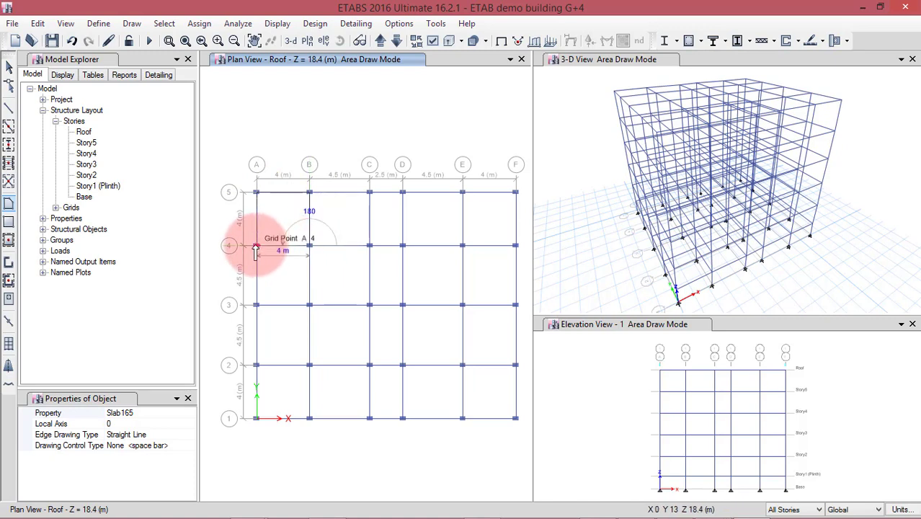
{"action": "left_click", "coordinate": [256, 246]}
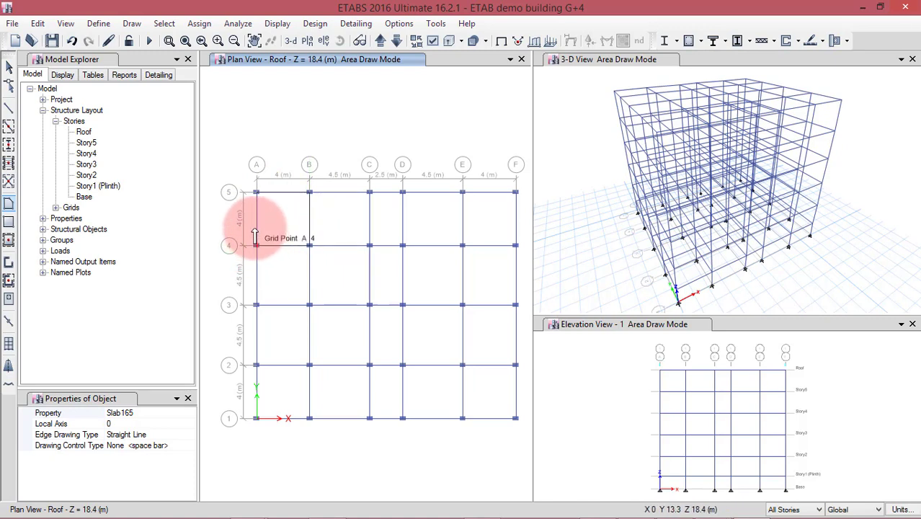
{"action": "double_click", "coordinate": [256, 191]}
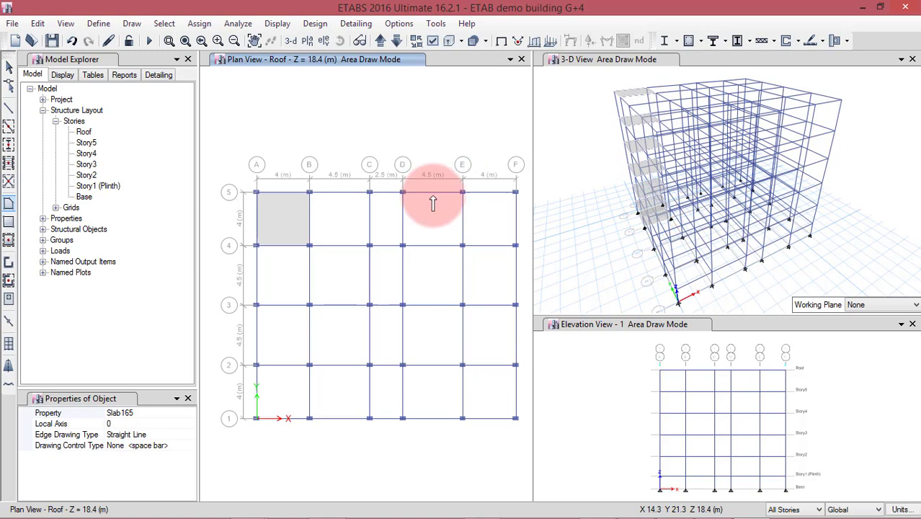
{"action": "key", "text": "Escape"}
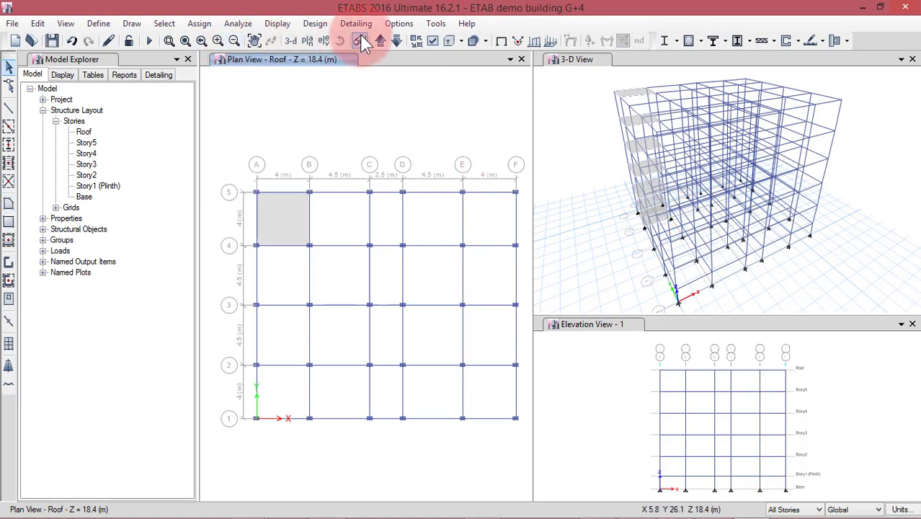
{"action": "left_click", "coordinate": [551, 120]}
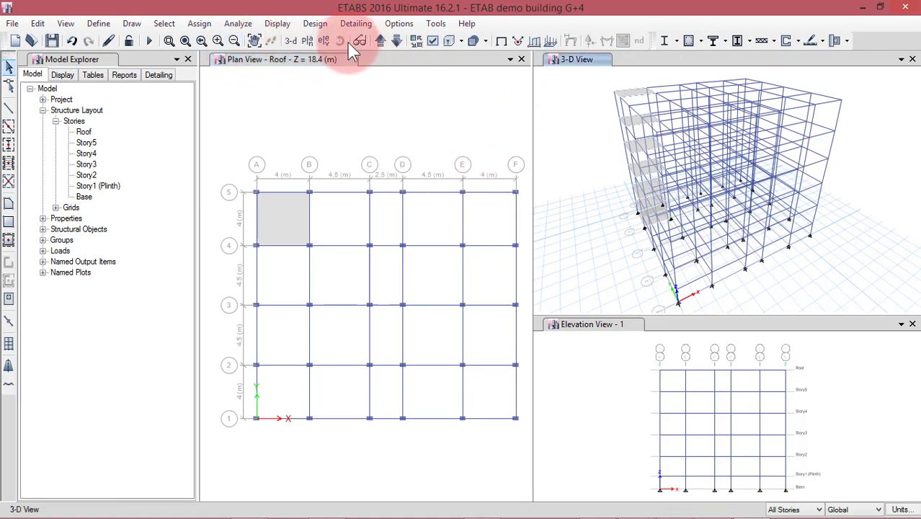
{"action": "left_click", "coordinate": [343, 41]}
{"action": "left_click_drag", "start_coordinate": [593, 162], "coordinate": [685, 115]}
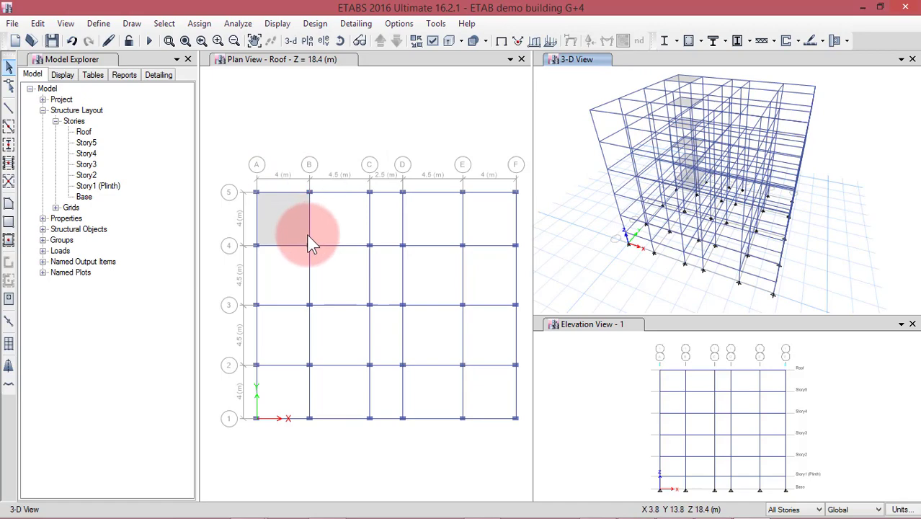
{"action": "left_click", "coordinate": [341, 40]}
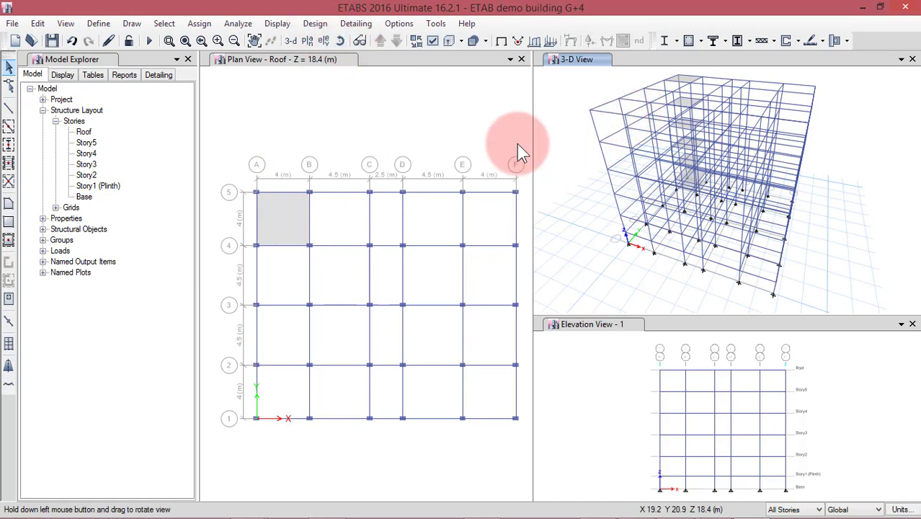
{"action": "left_click_drag", "start_coordinate": [562, 141], "coordinate": [517, 142]}
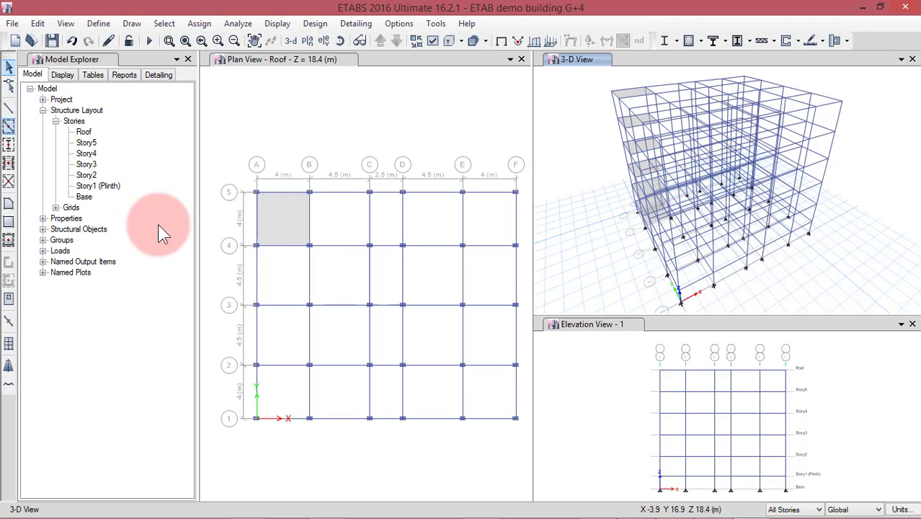
- Limit drawing to One Story and draw a Slab165 floor on the Roof over the bay between grids A–B and 1–2
{"action": "left_click", "coordinate": [802, 509]}
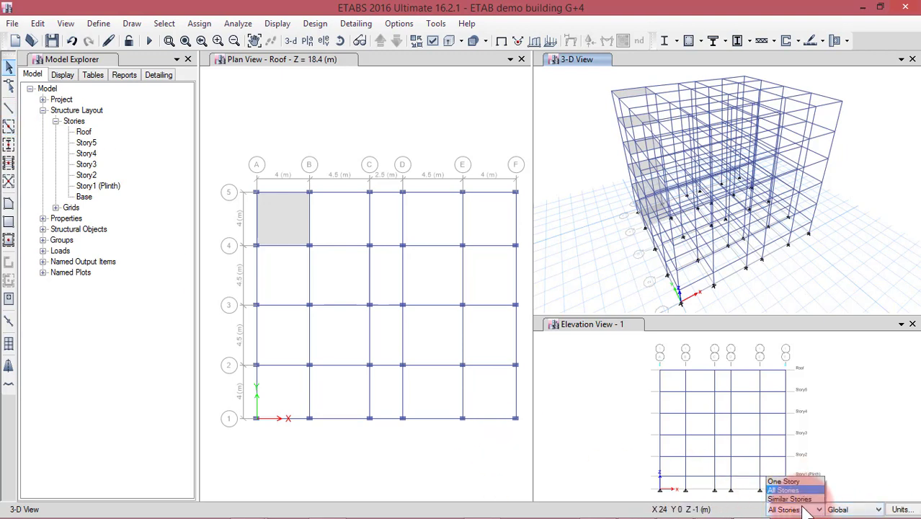
{"action": "left_click", "coordinate": [786, 480]}
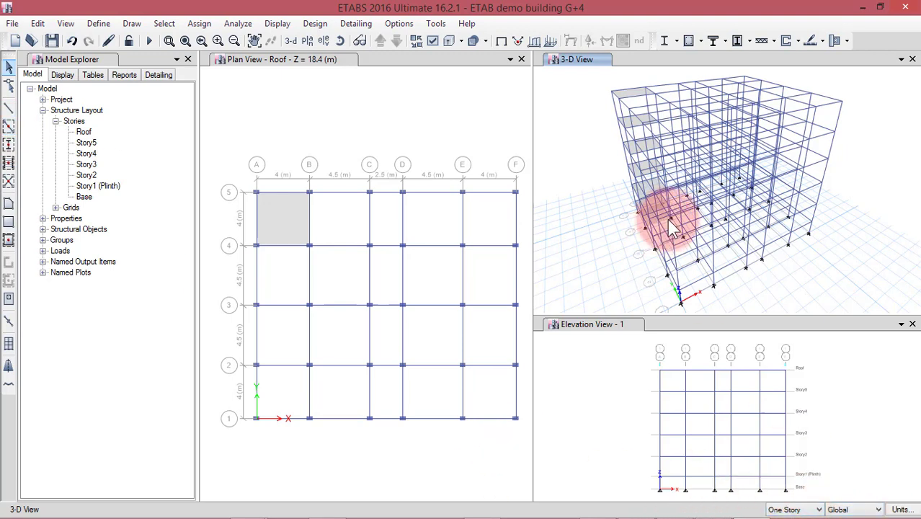
{"action": "left_click", "coordinate": [9, 207]}
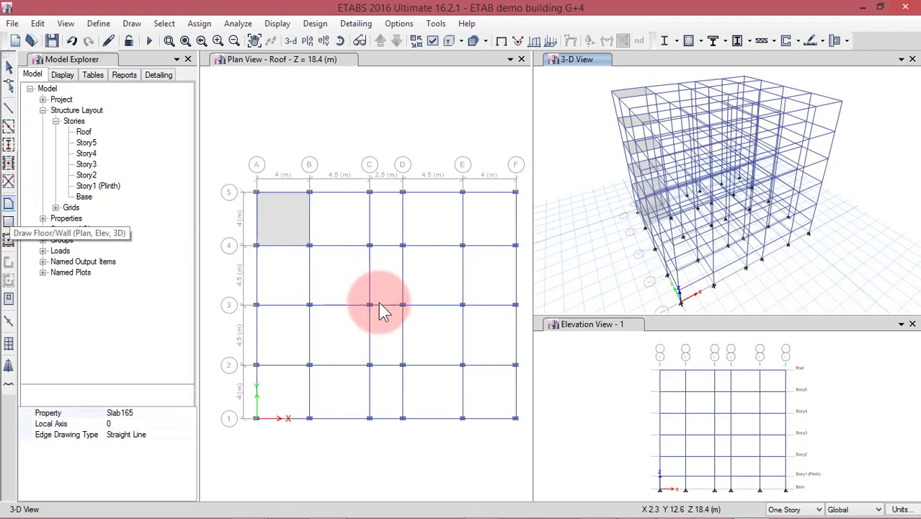
{"action": "left_click", "coordinate": [257, 420]}
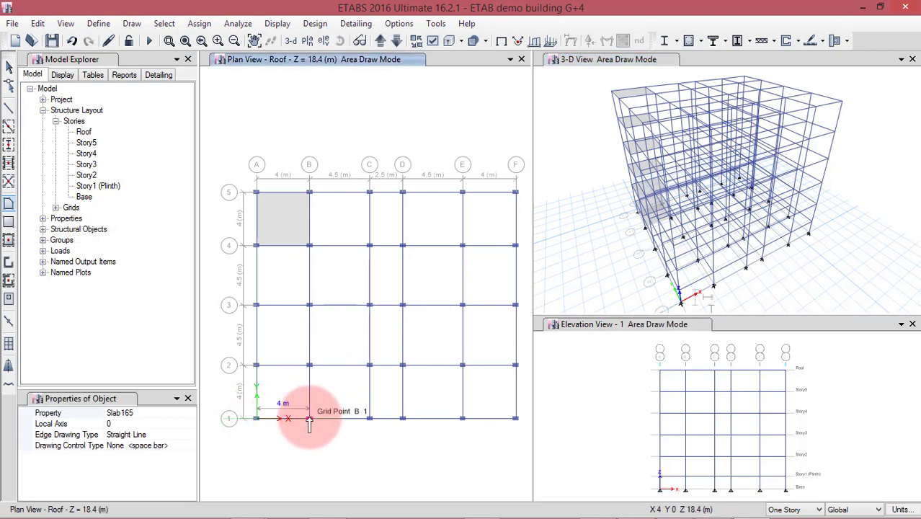
{"action": "left_click", "coordinate": [309, 419]}
{"action": "left_click", "coordinate": [309, 365]}
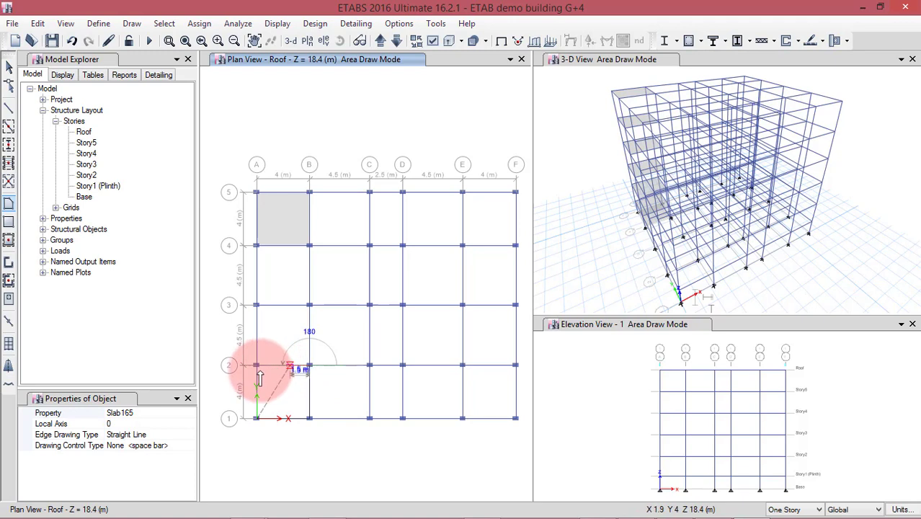
{"action": "left_click", "coordinate": [256, 365]}
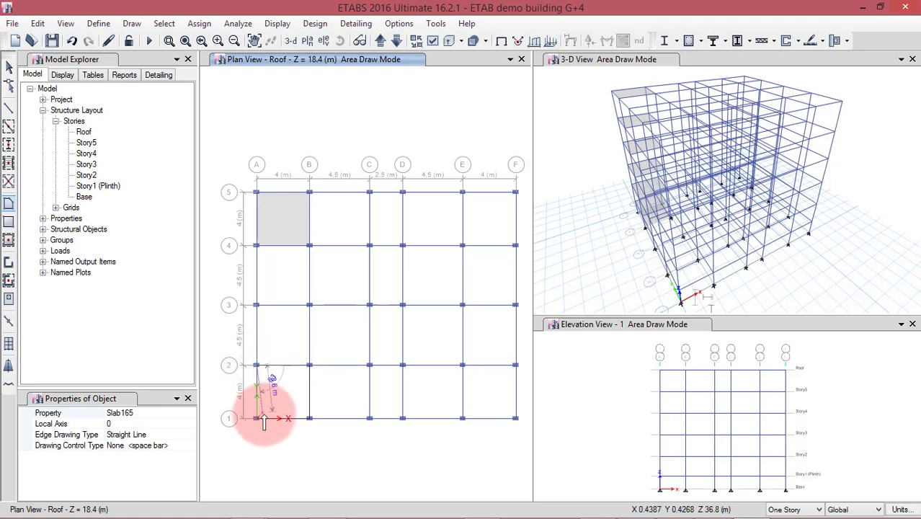
{"action": "double_click", "coordinate": [256, 419]}
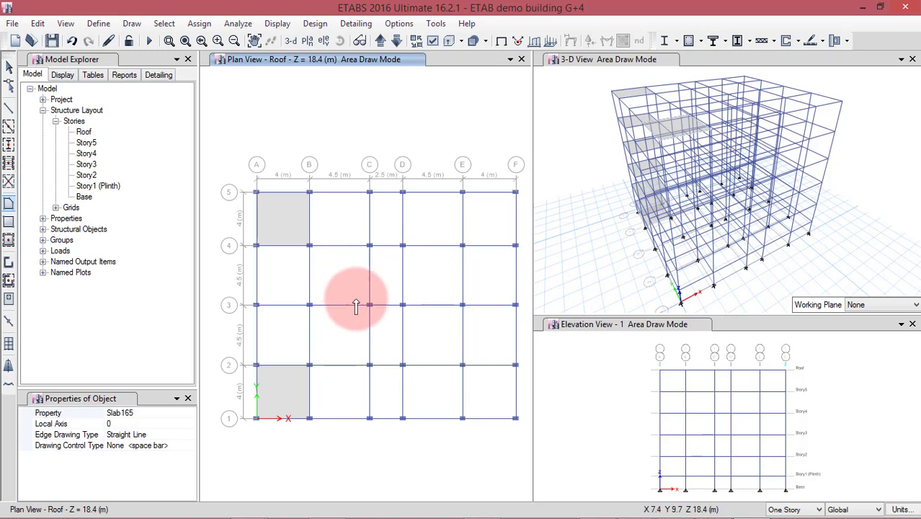
- Set the story option to All Stories and delete the slabs in bays A–B/4–5 and A–B/1–2
{"action": "left_click", "coordinate": [818, 510]}
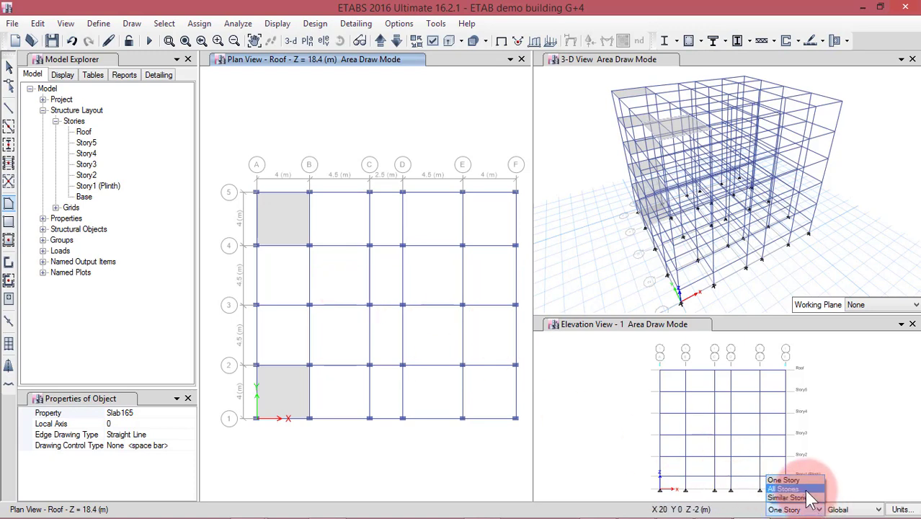
{"action": "left_click", "coordinate": [800, 489]}
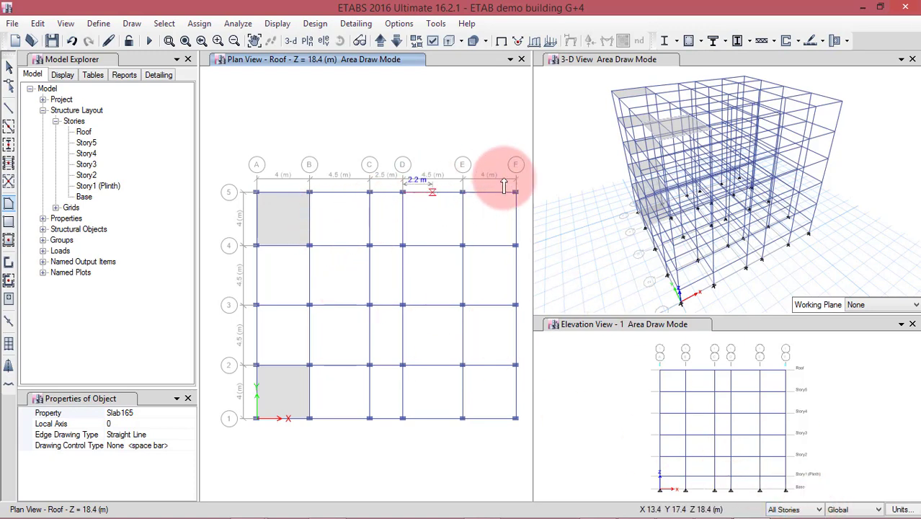
{"action": "left_click", "coordinate": [282, 388]}
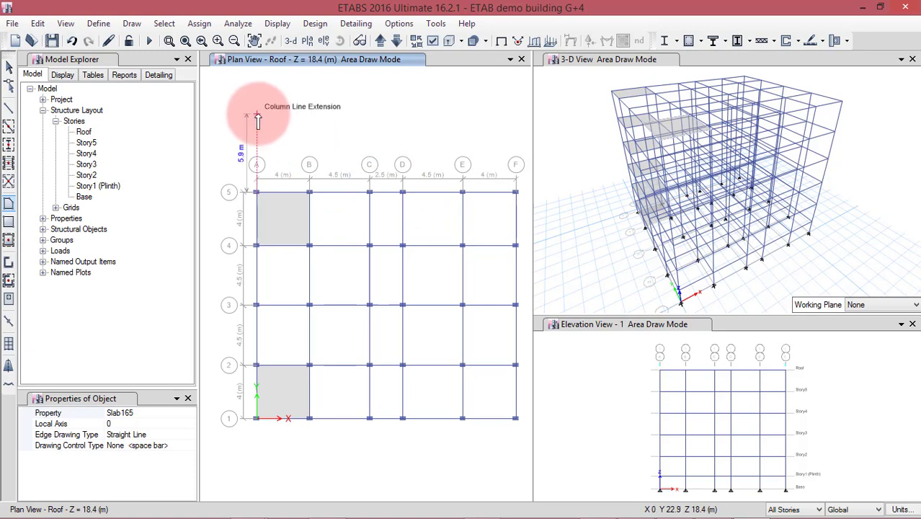
{"action": "key", "text": "Escape"}
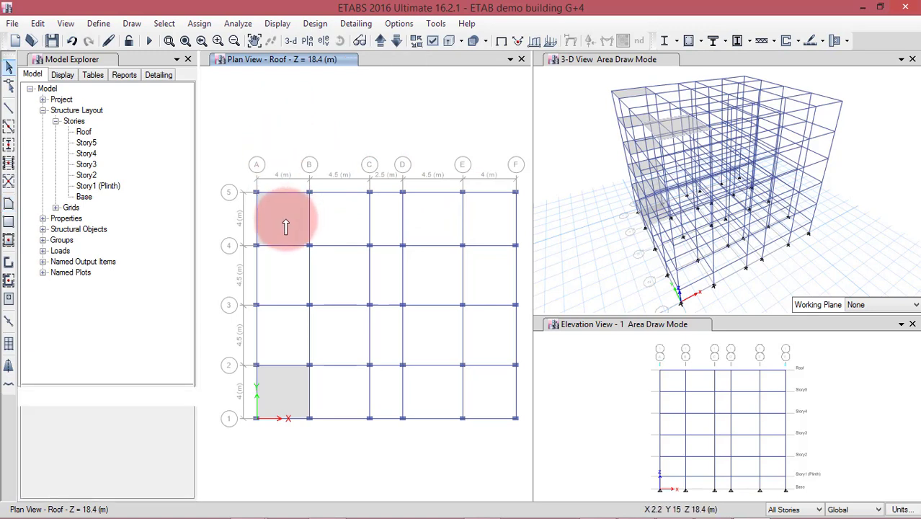
{"action": "left_click", "coordinate": [282, 212]}
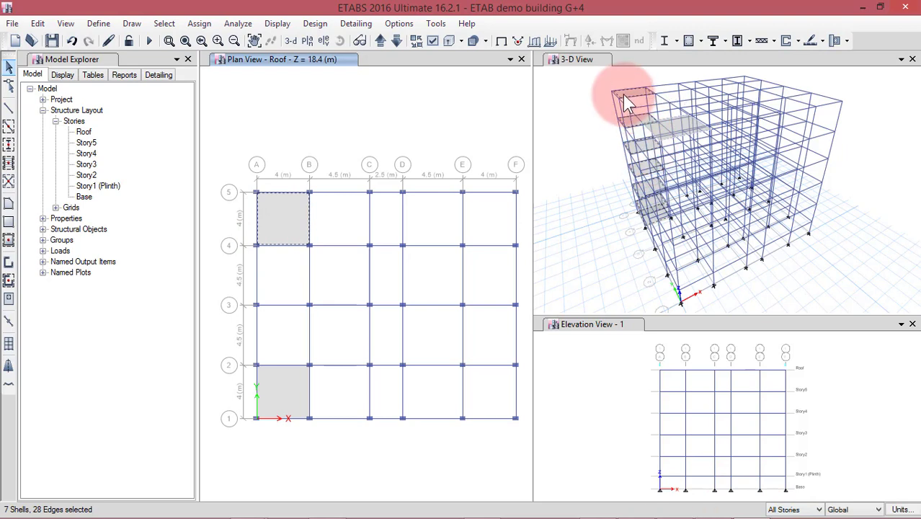
{"action": "left_click", "coordinate": [279, 391]}
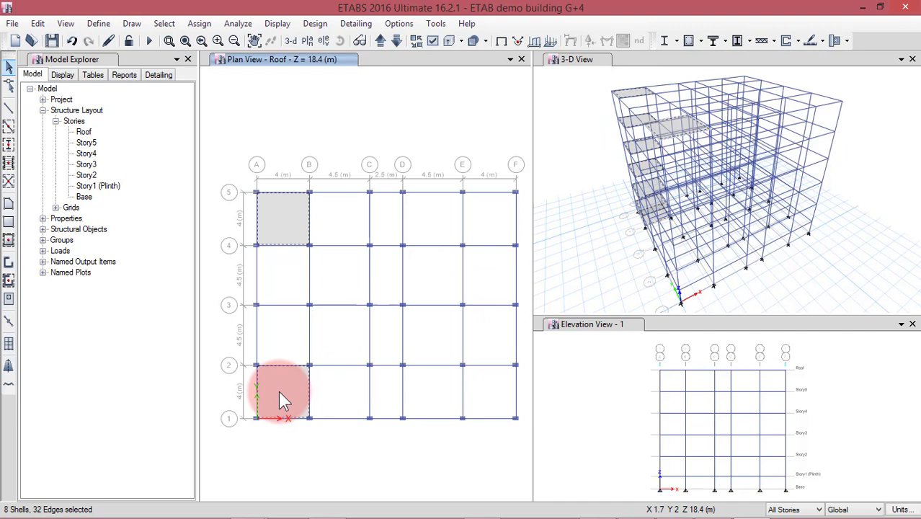
{"action": "key", "text": "Delete"}
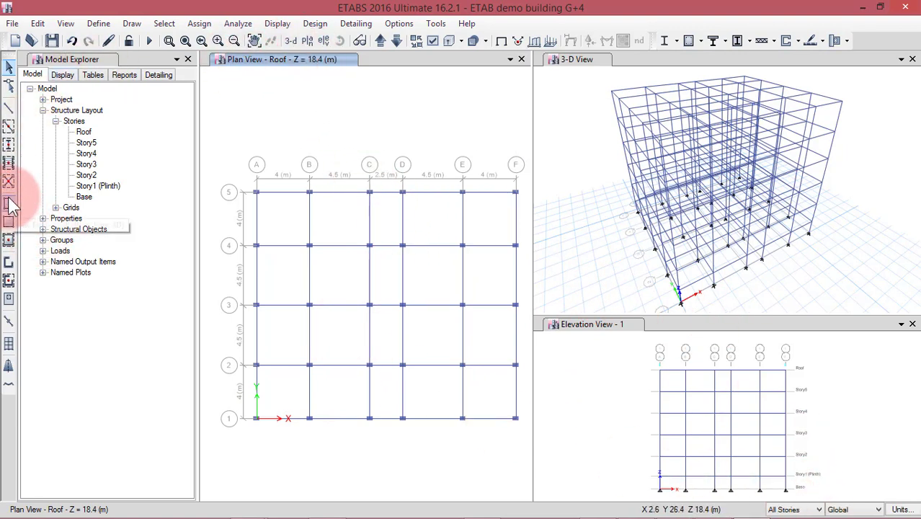
- Quick-draw Slab165 floors on all stories over every bay between grids A–F and 1–5, and check them in the 3-D view
{"action": "left_click", "coordinate": [8, 243]}
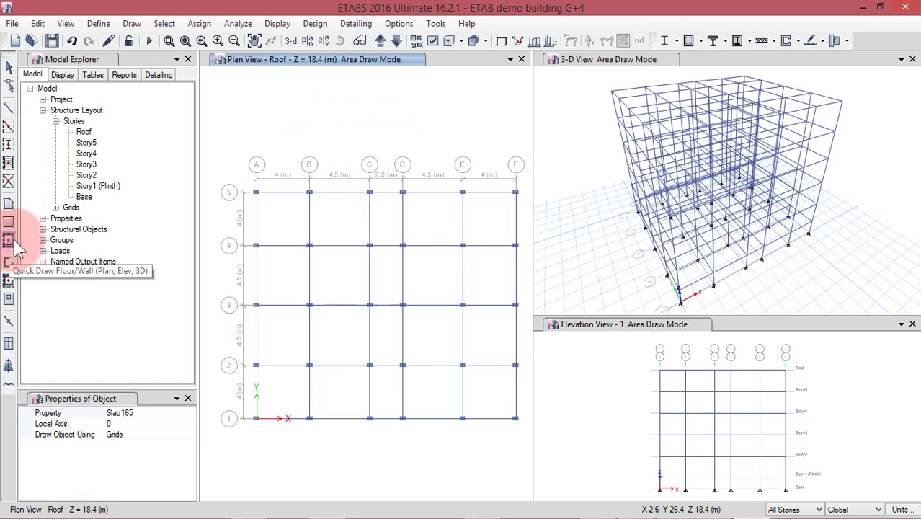
{"action": "left_click", "coordinate": [190, 415]}
{"action": "left_click", "coordinate": [190, 415]}
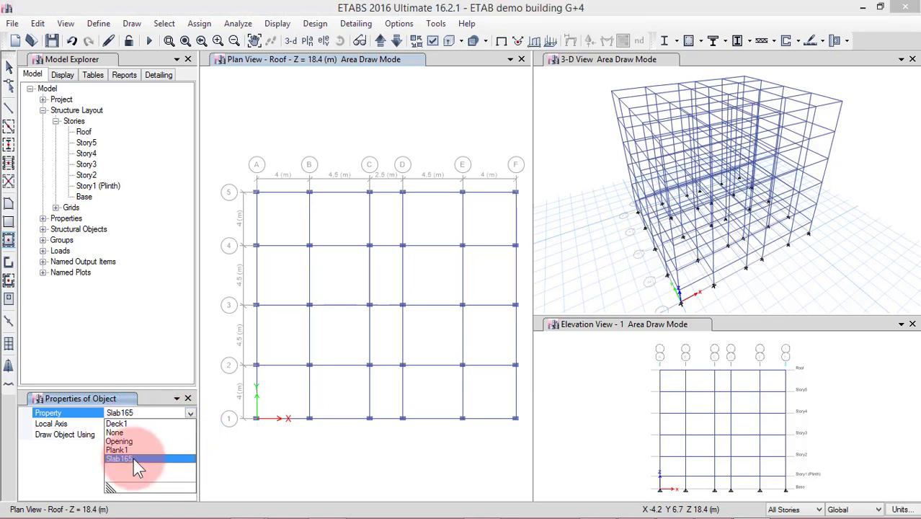
{"action": "left_click", "coordinate": [134, 458]}
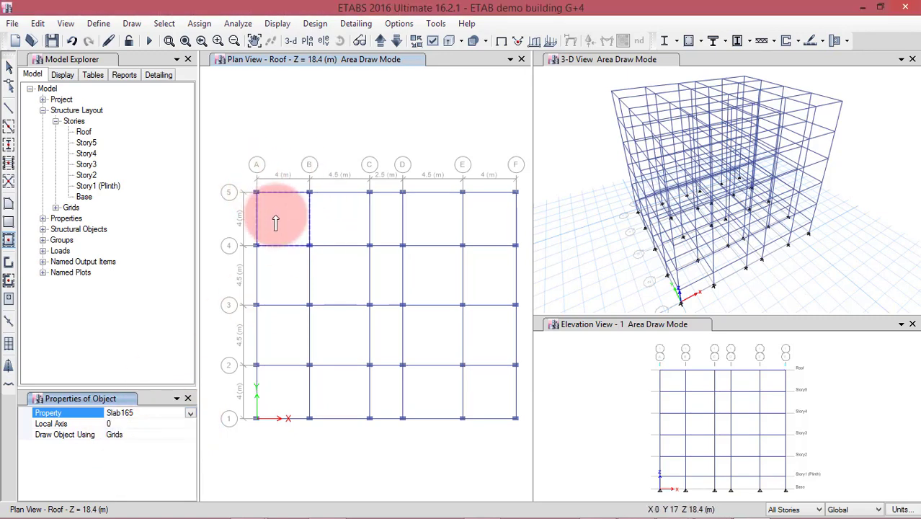
{"action": "mouse_move", "coordinate": [237, 174]}
{"action": "left_mouse_down"}
{"action": "mouse_move", "coordinate": [257, 248]}
{"action": "mouse_move", "coordinate": [472, 434]}
{"action": "mouse_move", "coordinate": [528, 455]}
{"action": "mouse_move", "coordinate": [519, 463]}
{"action": "mouse_move", "coordinate": [524, 437]}
{"action": "mouse_move", "coordinate": [524, 447]}
{"action": "left_mouse_up"}
{"action": "mouse_move", "coordinate": [634, 123]}
{"action": "left_mouse_down"}
{"action": "mouse_move", "coordinate": [593, 186]}
{"action": "mouse_move", "coordinate": [601, 110]}
{"action": "mouse_move", "coordinate": [597, 154]}
{"action": "left_mouse_up"}
{"action": "left_click", "coordinate": [412, 118]}
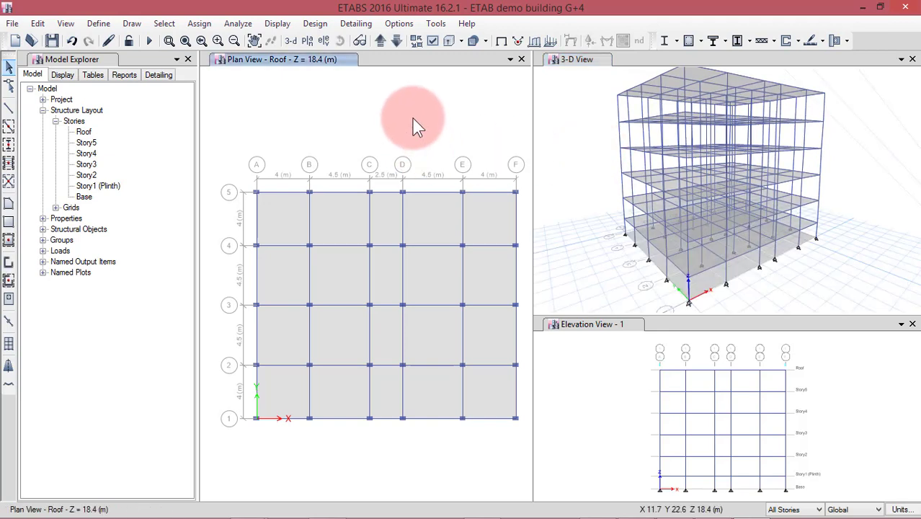
{"action": "left_click", "coordinate": [545, 120]}
{"action": "left_click", "coordinate": [339, 41]}
{"action": "mouse_move", "coordinate": [657, 153]}
{"action": "left_mouse_down"}
{"action": "mouse_move", "coordinate": [560, 128]}
{"action": "mouse_move", "coordinate": [575, 119]}
{"action": "mouse_move", "coordinate": [609, 176]}
{"action": "mouse_move", "coordinate": [621, 140]}
{"action": "mouse_move", "coordinate": [649, 167]}
{"action": "mouse_move", "coordinate": [640, 152]}
{"action": "mouse_move", "coordinate": [650, 167]}
{"action": "mouse_move", "coordinate": [654, 154]}
{"action": "left_mouse_up"}
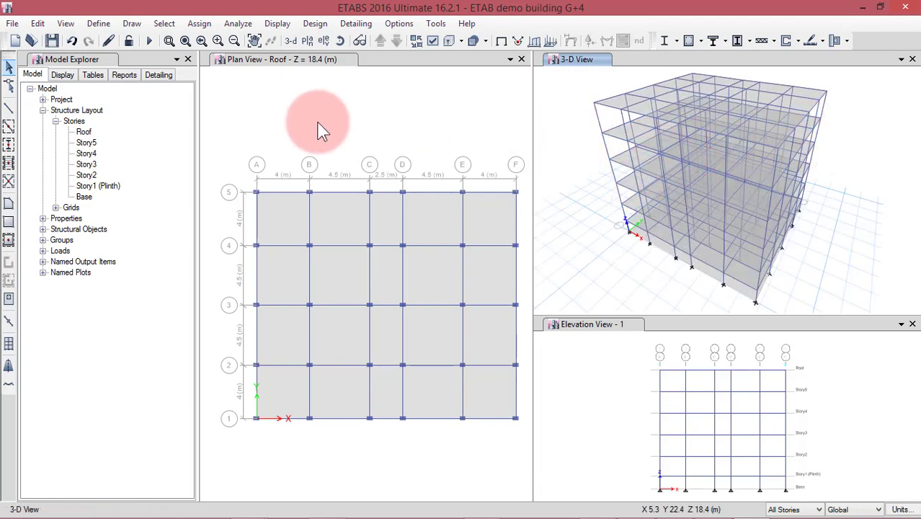
- Step the plan view down from the Roof through each story to the Base to check the slabs
{"action": "left_click", "coordinate": [341, 101]}
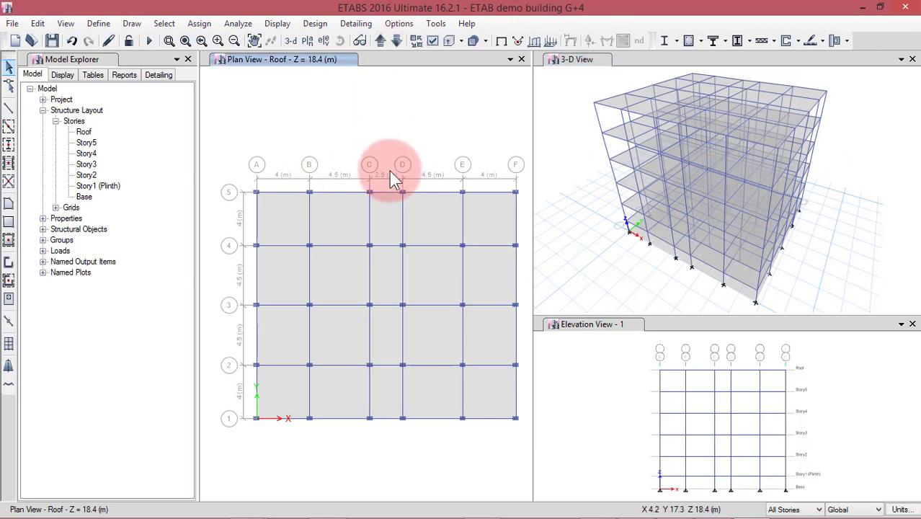
{"action": "left_click", "coordinate": [398, 41]}
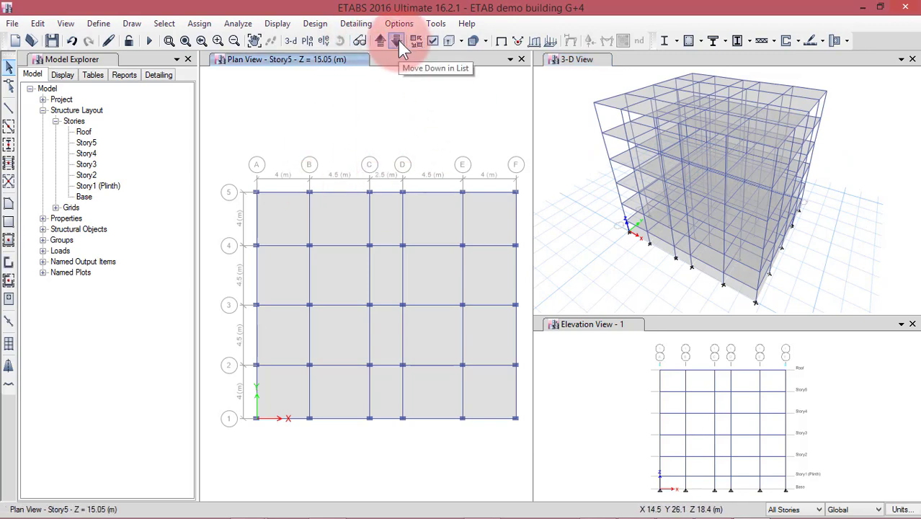
{"action": "left_click", "coordinate": [398, 40]}
{"action": "left_click", "coordinate": [398, 40]}
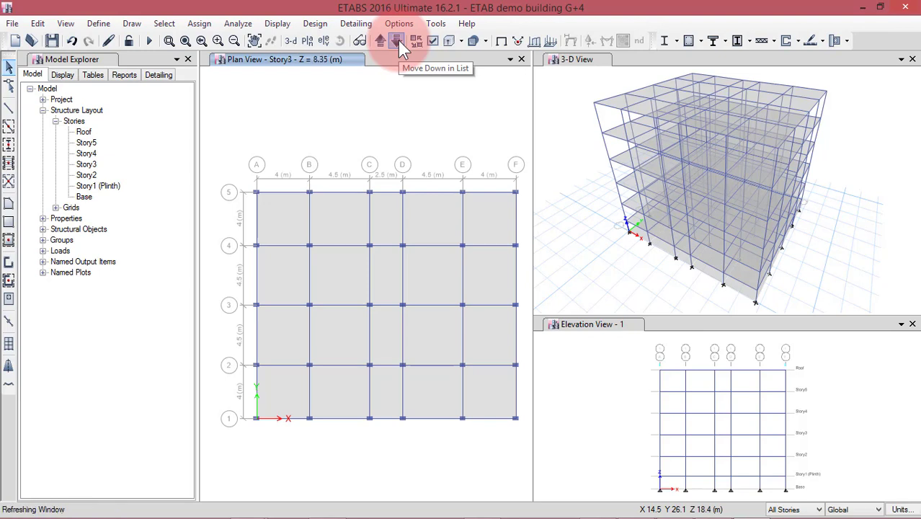
{"action": "left_click", "coordinate": [398, 40]}
{"action": "left_click", "coordinate": [398, 40]}
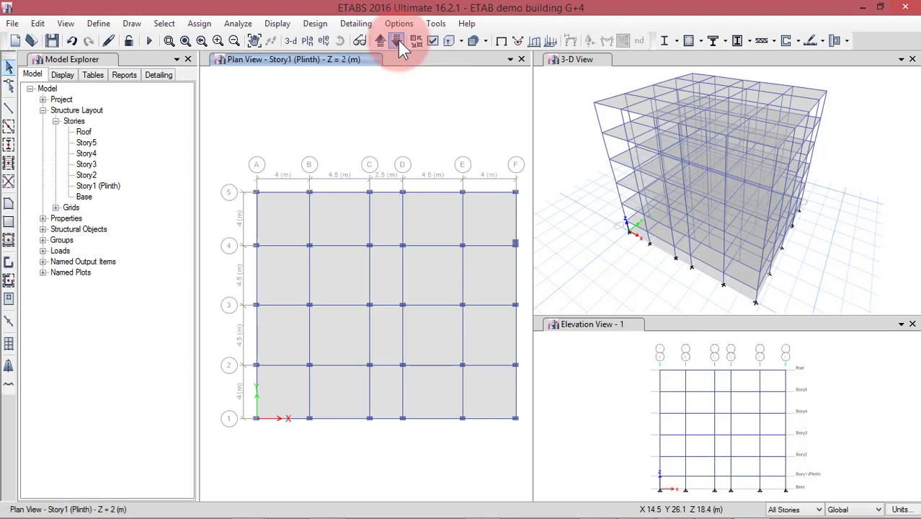
{"action": "left_click", "coordinate": [398, 40]}
- Change the story option to One Story and select the Base slab in the bay between grids D–E and 3–4
{"action": "left_click", "coordinate": [437, 289]}
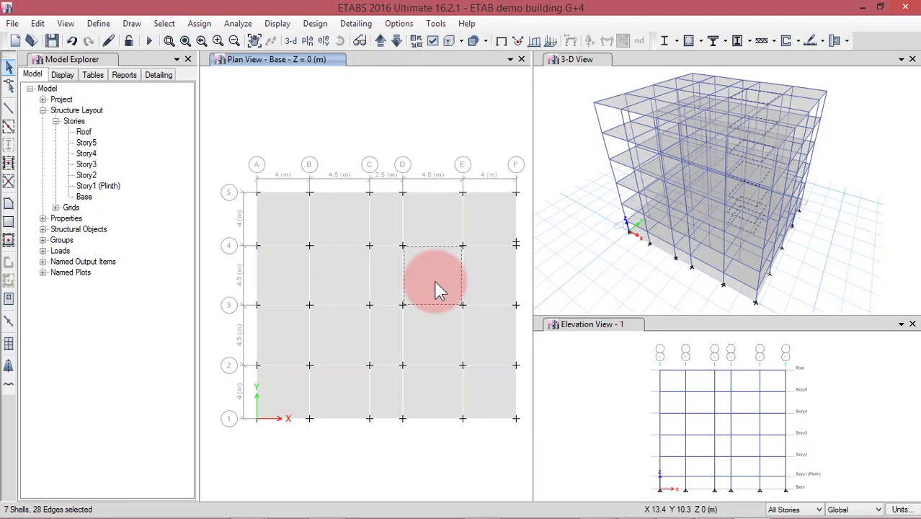
{"action": "left_click", "coordinate": [813, 509]}
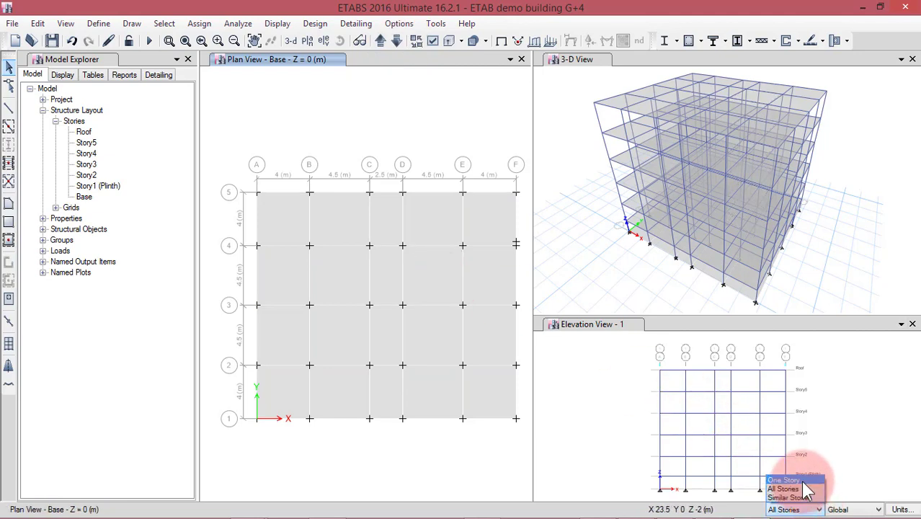
{"action": "left_click", "coordinate": [782, 480]}
{"action": "left_click", "coordinate": [444, 272]}
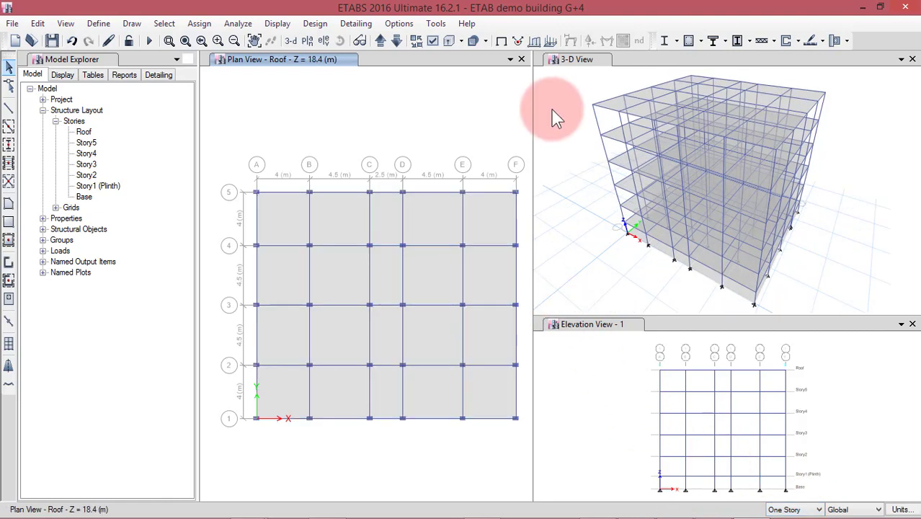
- Turn on the extruded display in the 3-D view and widen that view's pane
{"action": "left_click", "coordinate": [551, 114]}
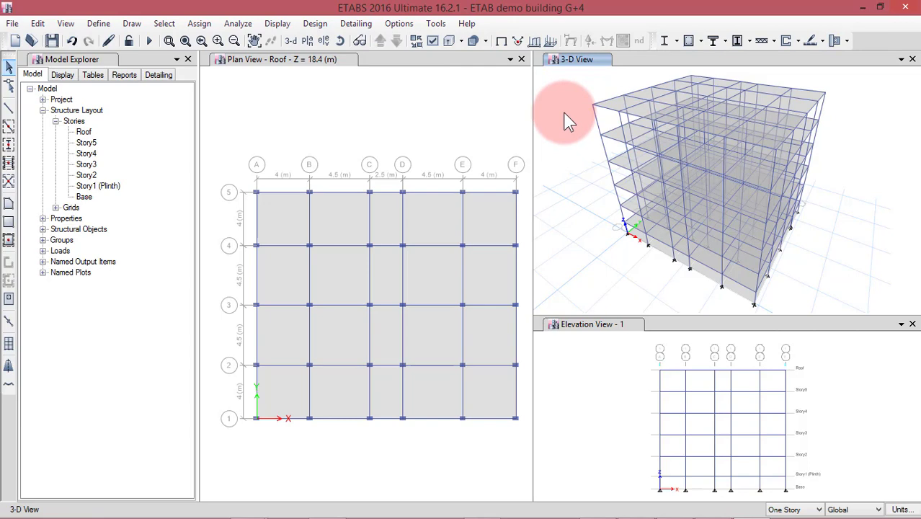
{"action": "left_click", "coordinate": [448, 42]}
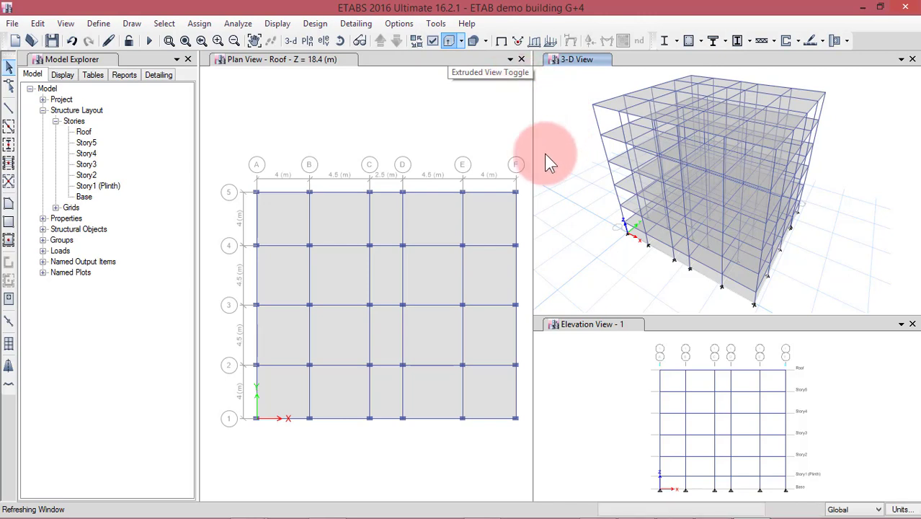
{"action": "left_click_drag", "start_coordinate": [534, 165], "coordinate": [494, 173]}
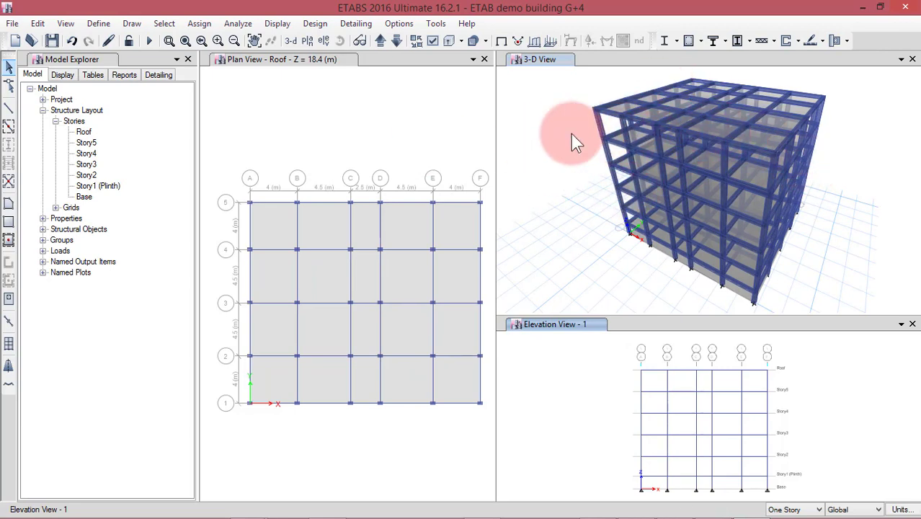
- Set the Beams display color to bright green (RGB 0, 255, 64)
{"action": "left_click", "coordinate": [398, 23]}
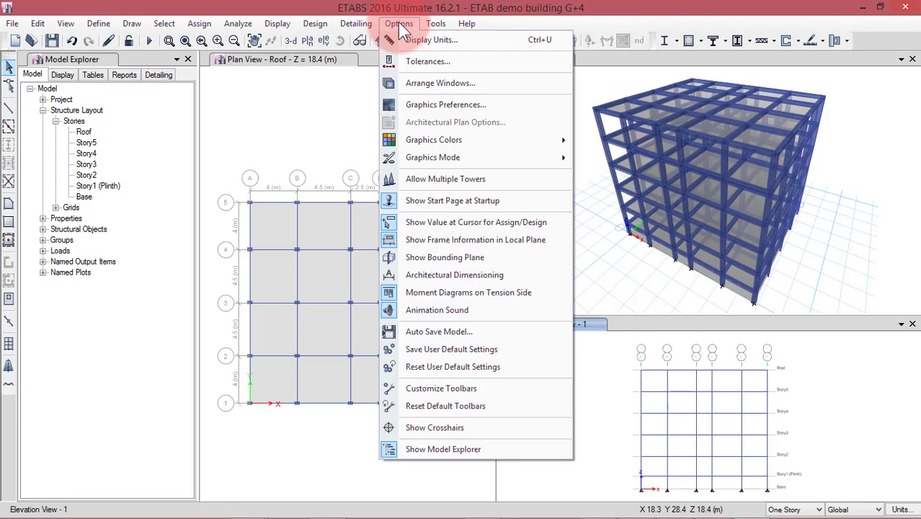
{"action": "mouse_move", "coordinate": [414, 142]}
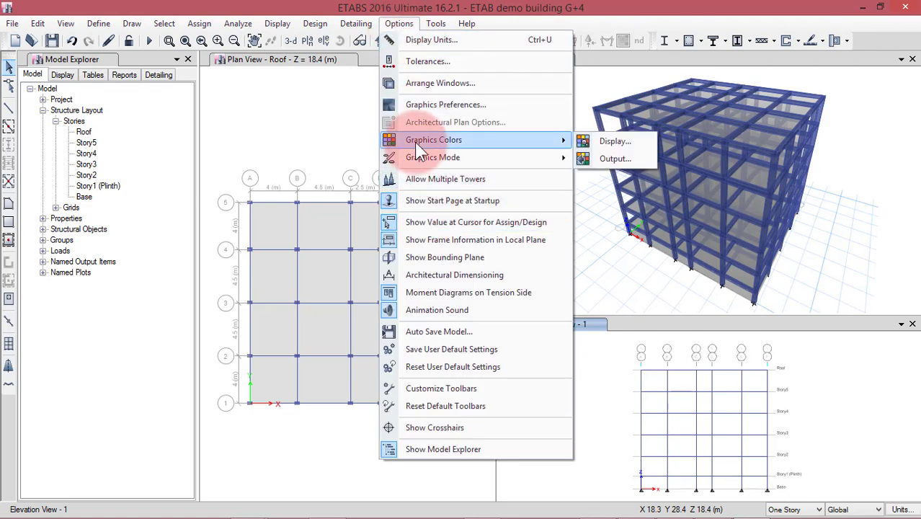
{"action": "left_click", "coordinate": [601, 141]}
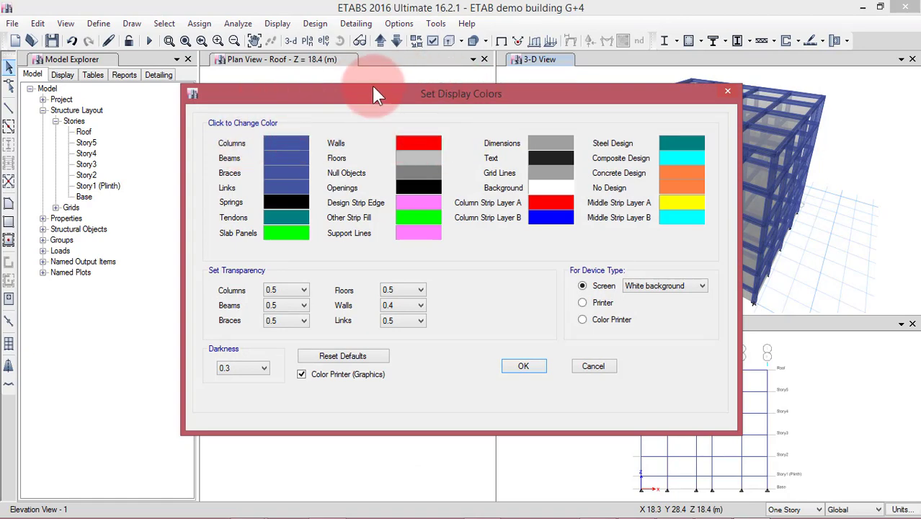
{"action": "left_click", "coordinate": [285, 159]}
{"action": "left_click", "coordinate": [377, 154]}
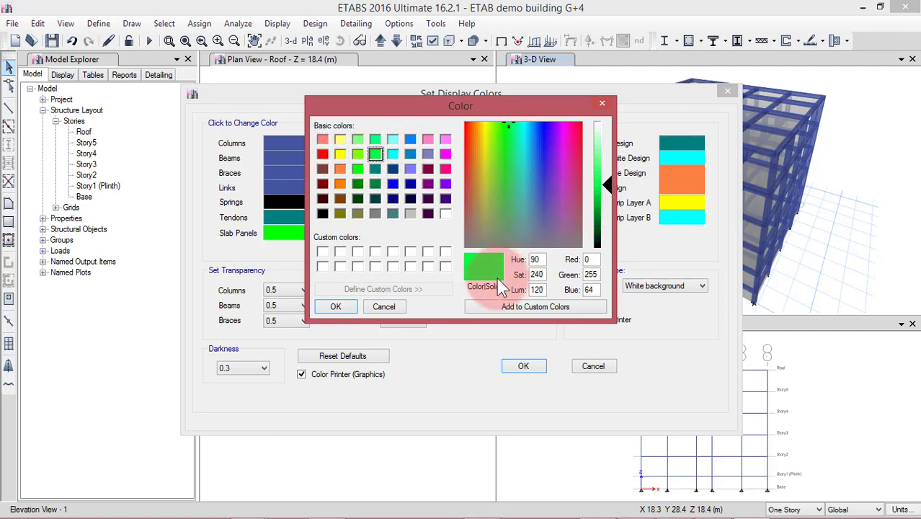
{"action": "left_click", "coordinate": [336, 306]}
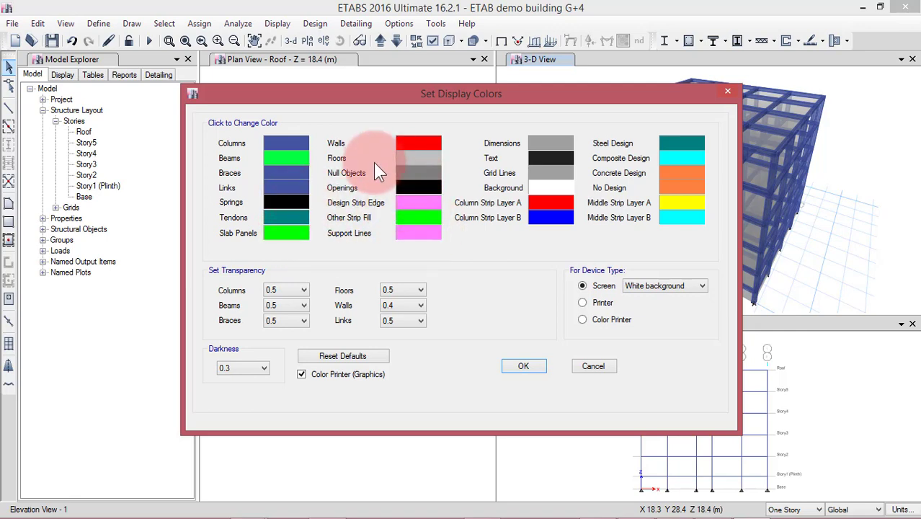
- Set the Floors display color to red (RGB 255, 0, 0), apply the display colors and inspect the building from the front in 3-D
{"action": "left_click", "coordinate": [414, 165]}
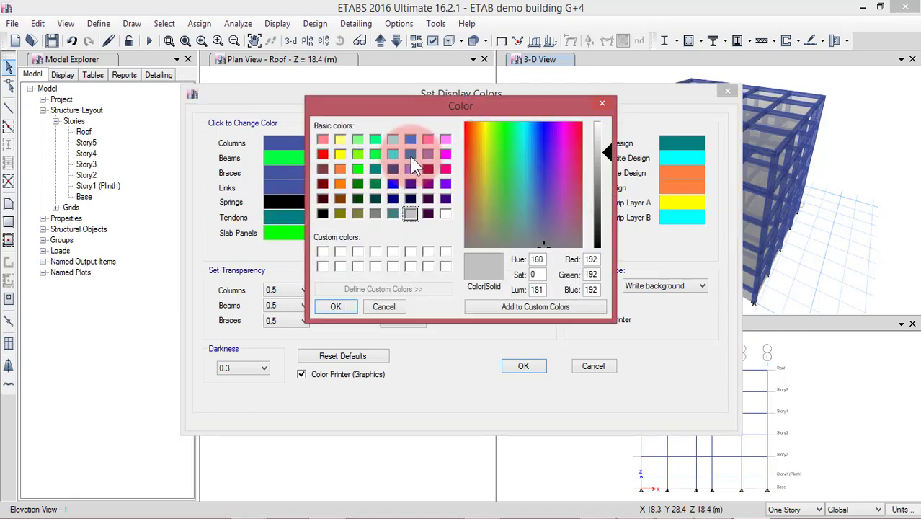
{"action": "left_click", "coordinate": [321, 155]}
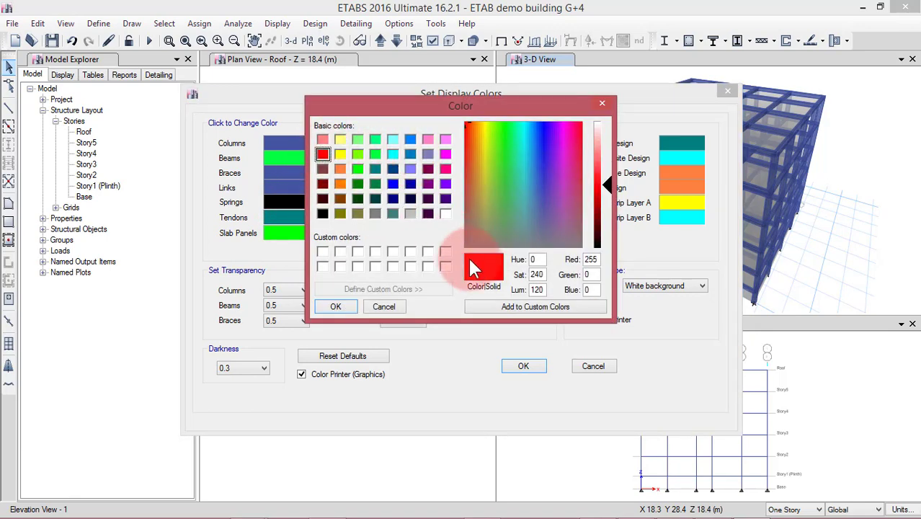
{"action": "left_click", "coordinate": [347, 306]}
{"action": "left_click", "coordinate": [517, 367]}
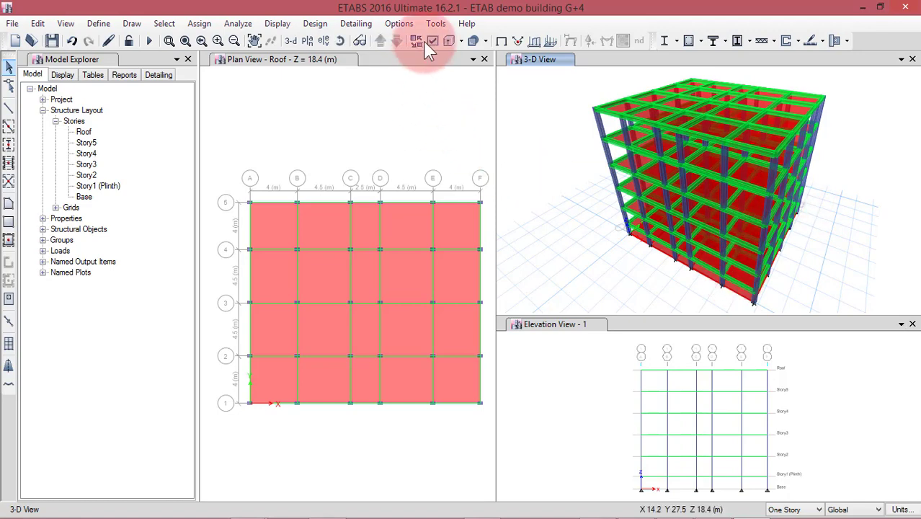
{"action": "left_click", "coordinate": [340, 40]}
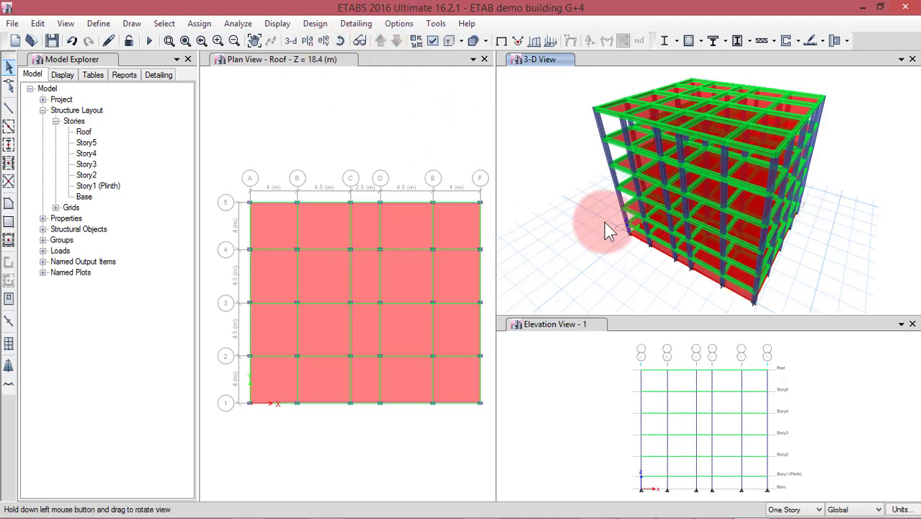
{"action": "mouse_move", "coordinate": [571, 200]}
{"action": "left_mouse_down"}
{"action": "mouse_move", "coordinate": [596, 206]}
{"action": "mouse_move", "coordinate": [620, 167]}
{"action": "mouse_move", "coordinate": [610, 148]}
{"action": "mouse_move", "coordinate": [608, 186]}
{"action": "mouse_move", "coordinate": [663, 243]}
{"action": "left_mouse_up"}
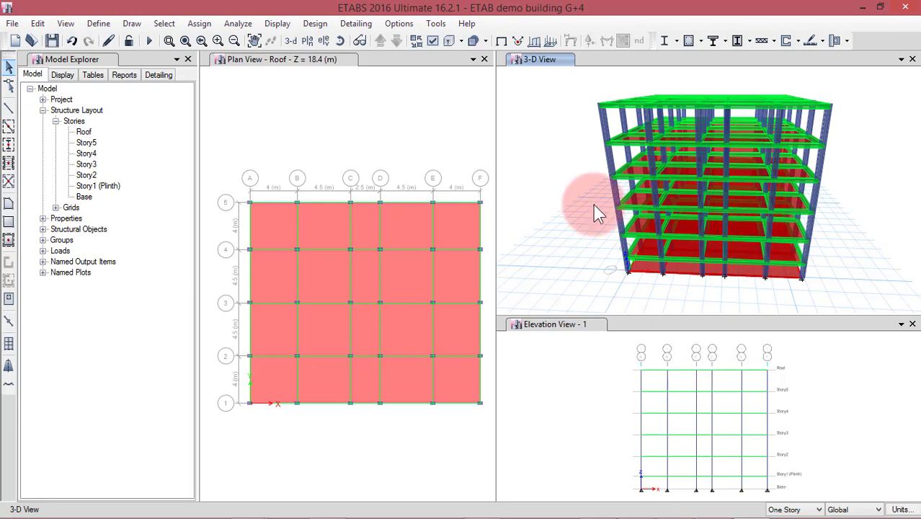
- Switch the plan view to the Base level with the story option set to One Story
{"action": "left_click", "coordinate": [421, 119]}
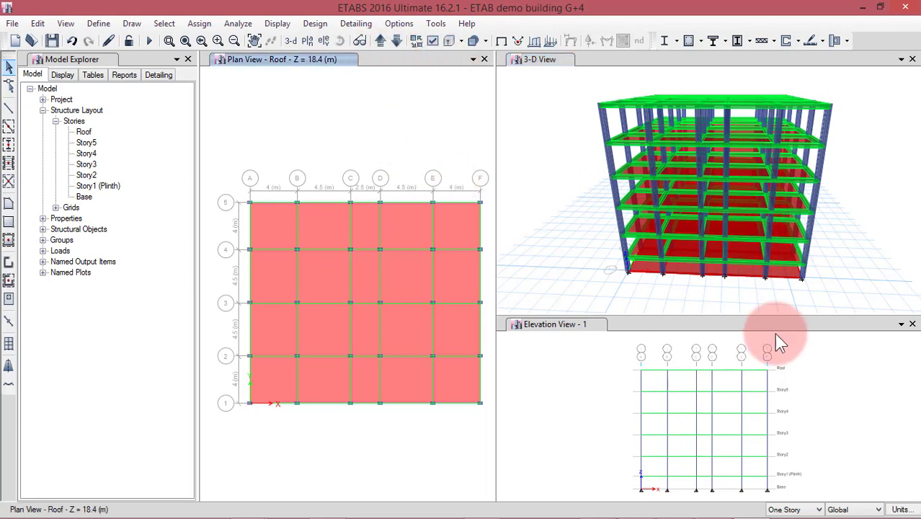
{"action": "left_click", "coordinate": [378, 41]}
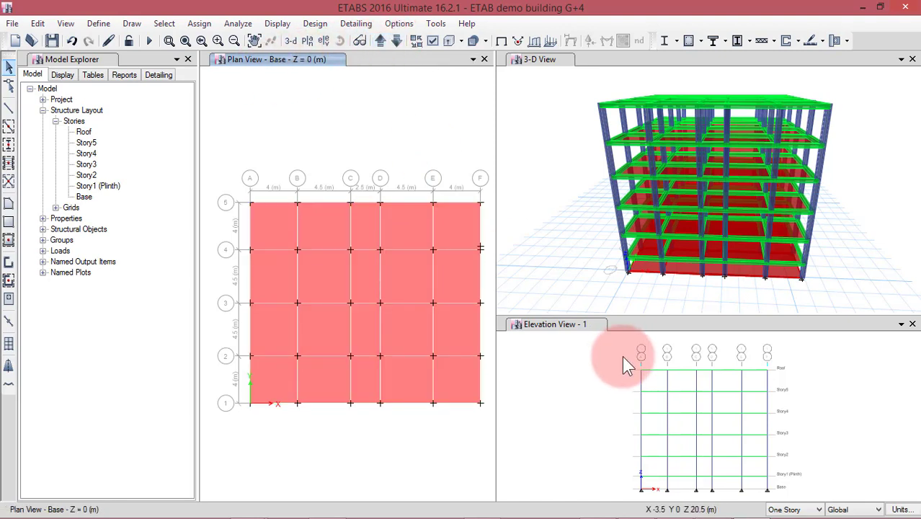
{"action": "left_click", "coordinate": [807, 509]}
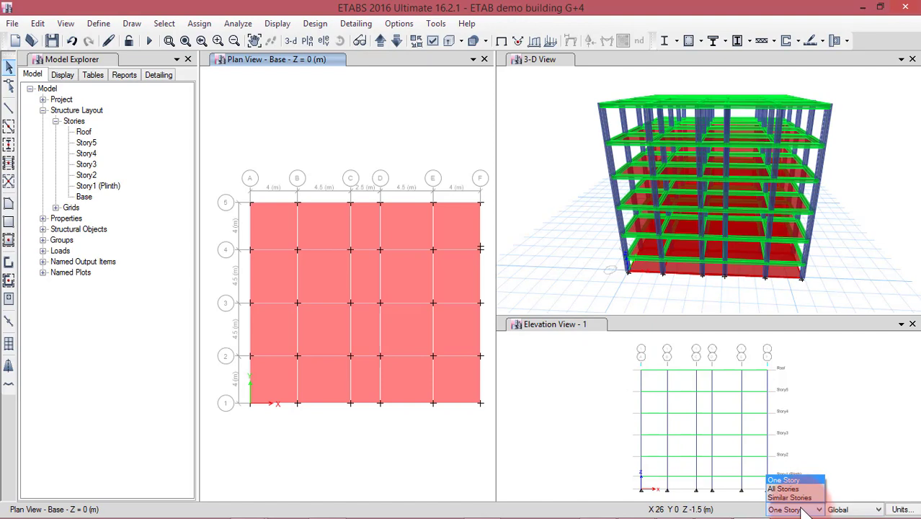
{"action": "left_click", "coordinate": [784, 481]}
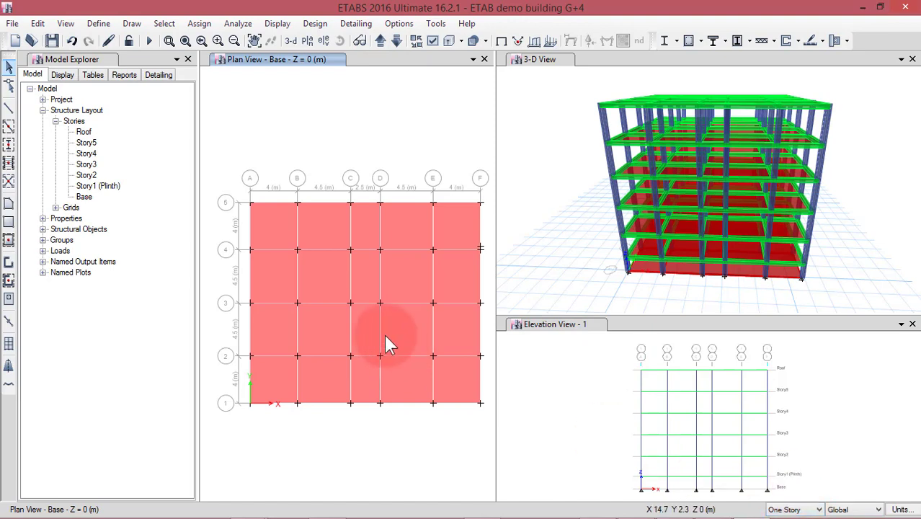
- Delete all slab panels between grids A–F and 1–5 at the Base level, including the central C–D/3–4 bay
{"action": "left_click", "coordinate": [270, 222]}
{"action": "left_click", "coordinate": [324, 225]}
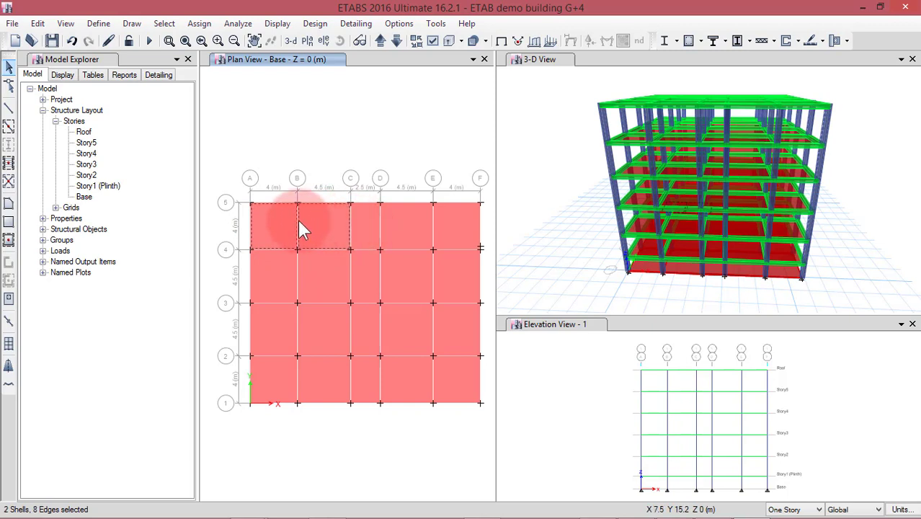
{"action": "left_click", "coordinate": [302, 279]}
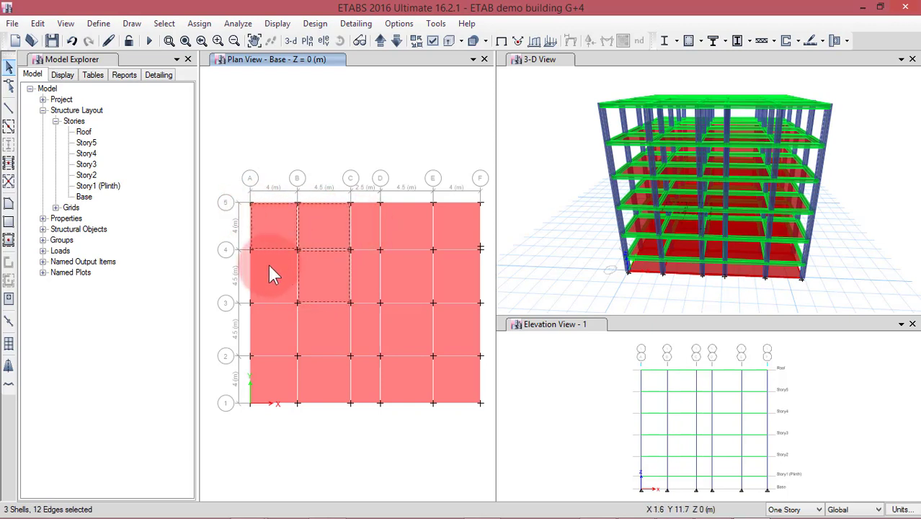
{"action": "left_click", "coordinate": [272, 265]}
{"action": "left_click", "coordinate": [361, 228]}
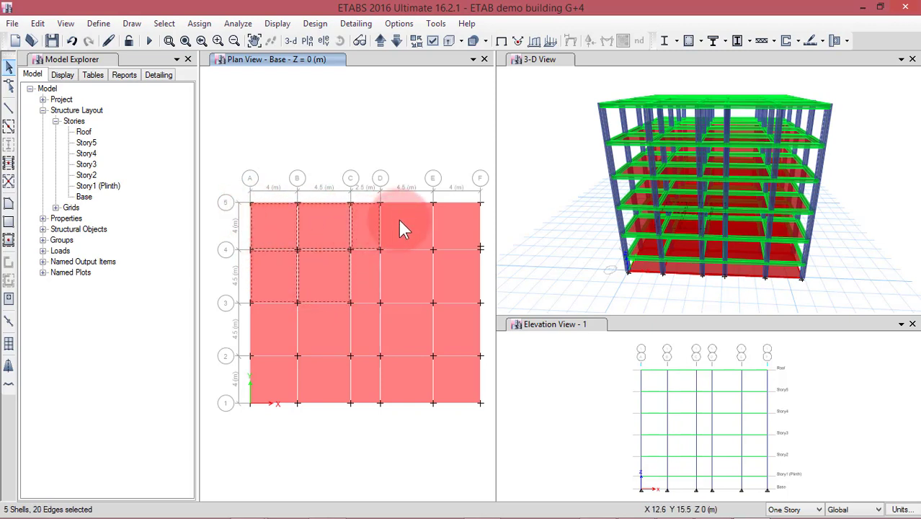
{"action": "left_click", "coordinate": [400, 225]}
{"action": "left_click", "coordinate": [460, 226]}
{"action": "left_click", "coordinate": [453, 288]}
{"action": "left_click", "coordinate": [395, 282]}
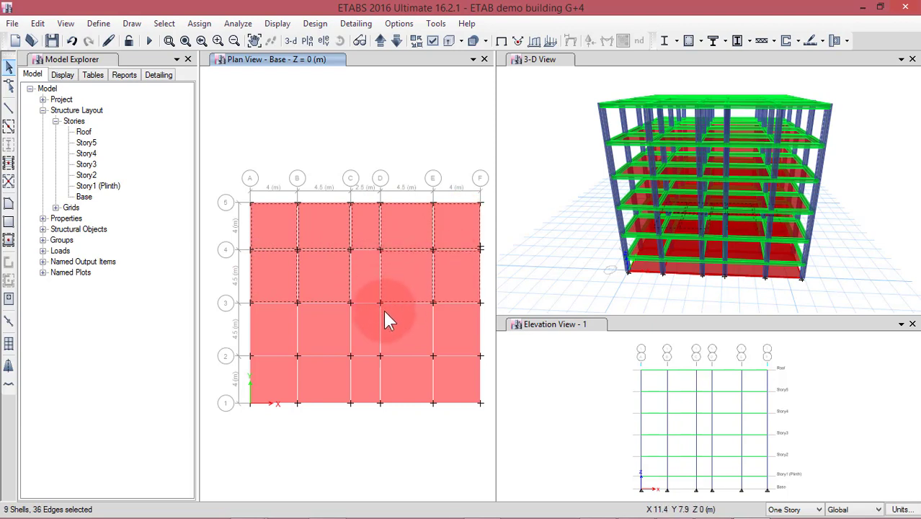
{"action": "left_click", "coordinate": [443, 330]}
{"action": "left_click", "coordinate": [360, 323]}
{"action": "left_click", "coordinate": [325, 328]}
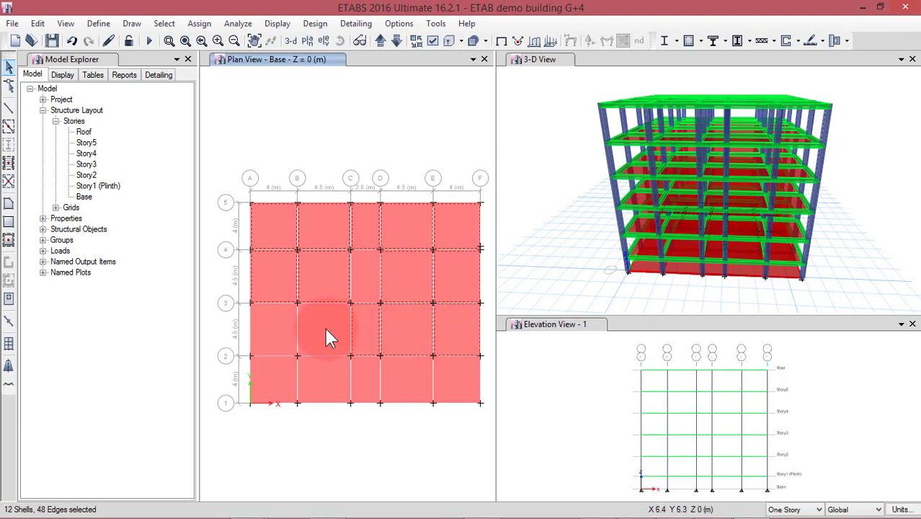
{"action": "left_click", "coordinate": [284, 328]}
{"action": "left_click", "coordinate": [274, 369]}
{"action": "left_click", "coordinate": [322, 388]}
{"action": "left_click", "coordinate": [364, 382]}
{"action": "left_click", "coordinate": [405, 382]}
{"action": "left_click", "coordinate": [444, 384]}
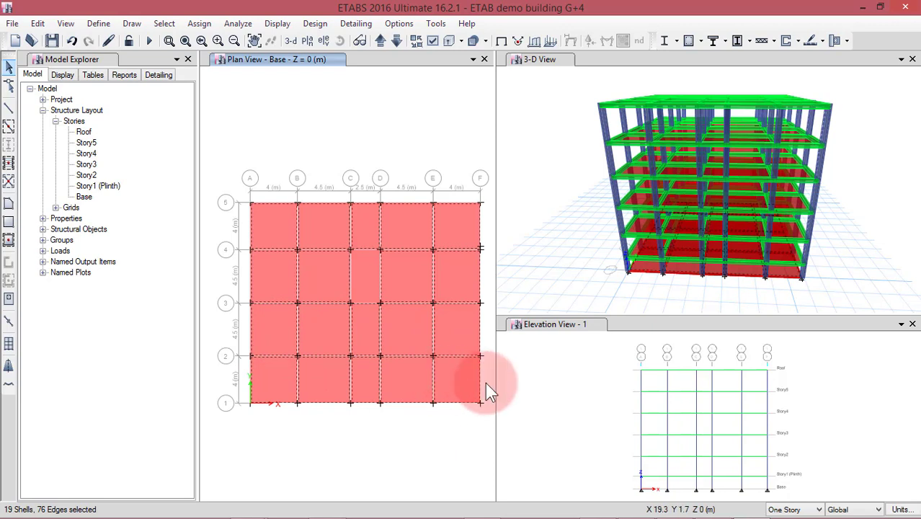
{"action": "key", "text": "Delete"}
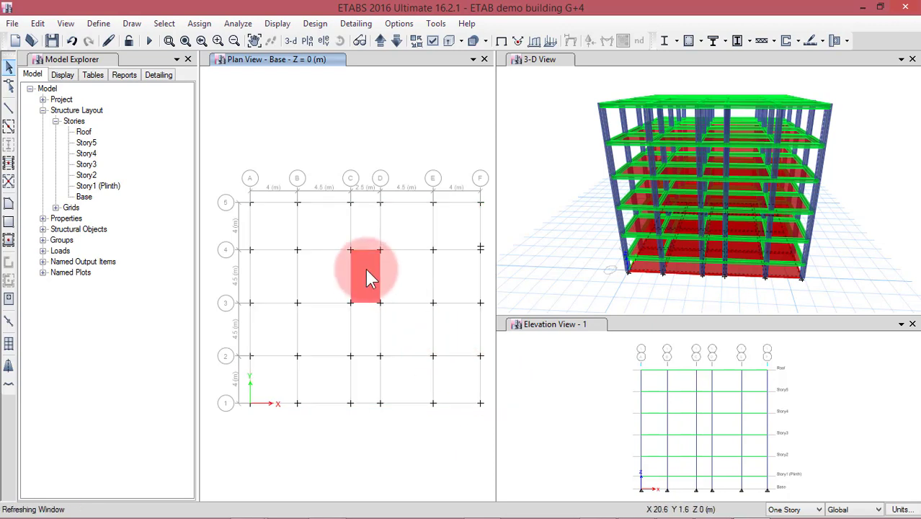
{"action": "left_click", "coordinate": [362, 271]}
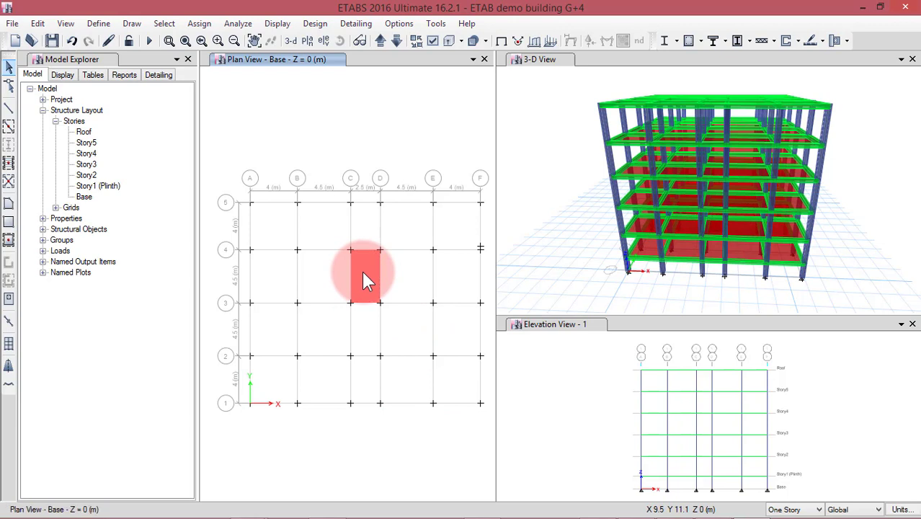
{"action": "key", "text": "Delete"}
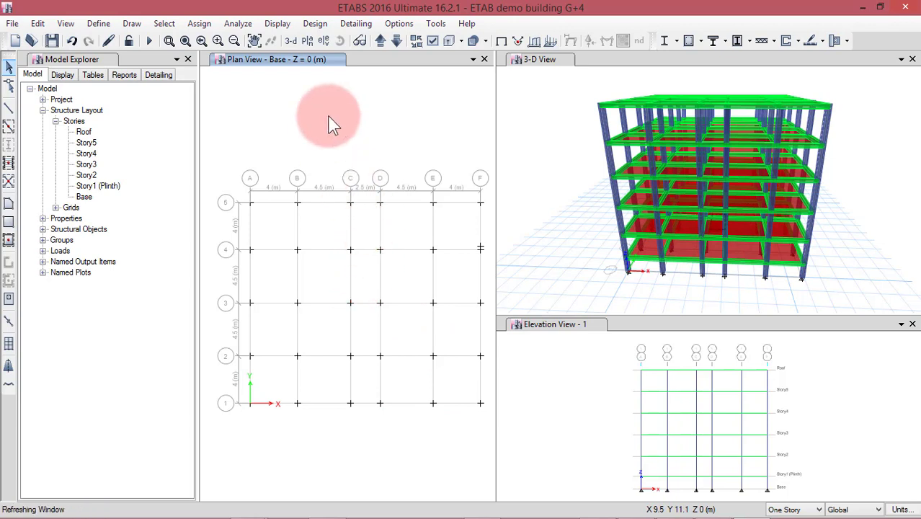
- Switch the plan view to Story1 (Plinth) and select all slab panels between grids A–F and 1–5
{"action": "left_click", "coordinate": [379, 41]}
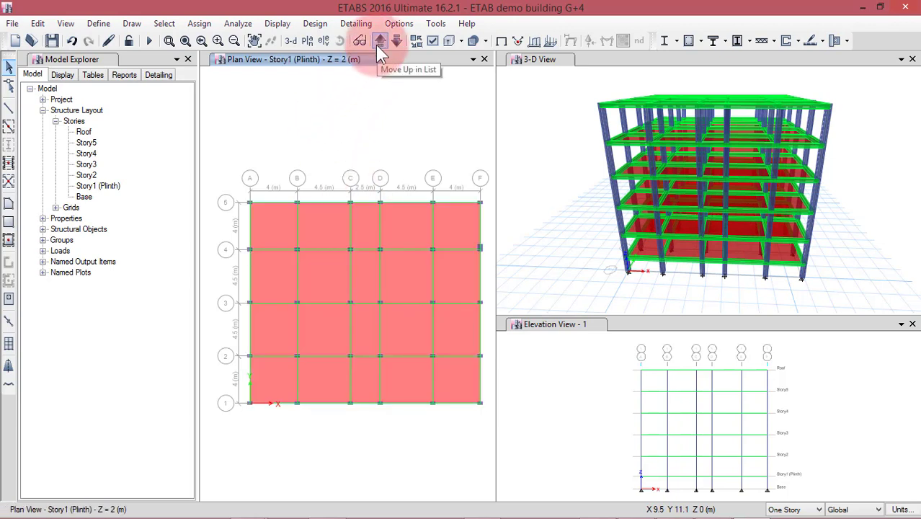
{"action": "left_click", "coordinate": [281, 219]}
{"action": "left_click", "coordinate": [365, 222]}
{"action": "left_click", "coordinate": [402, 225]}
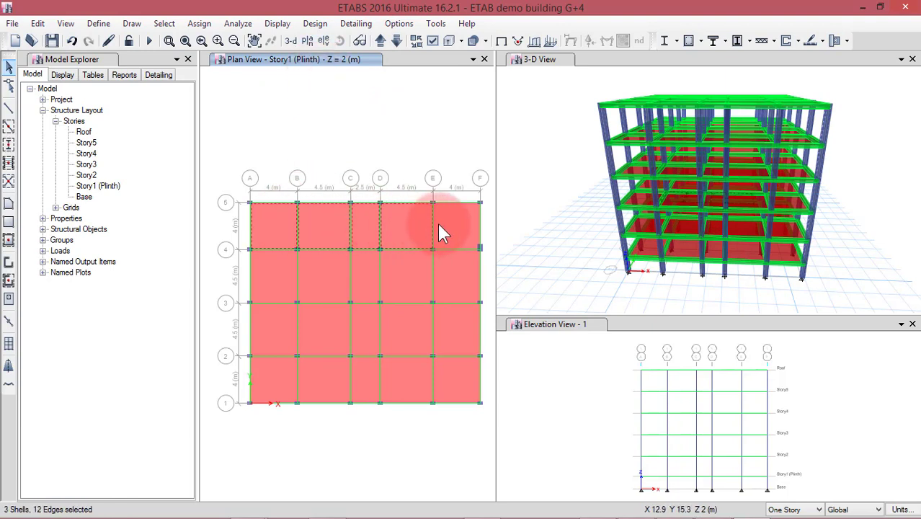
{"action": "left_click", "coordinate": [438, 227]}
{"action": "left_click", "coordinate": [385, 274]}
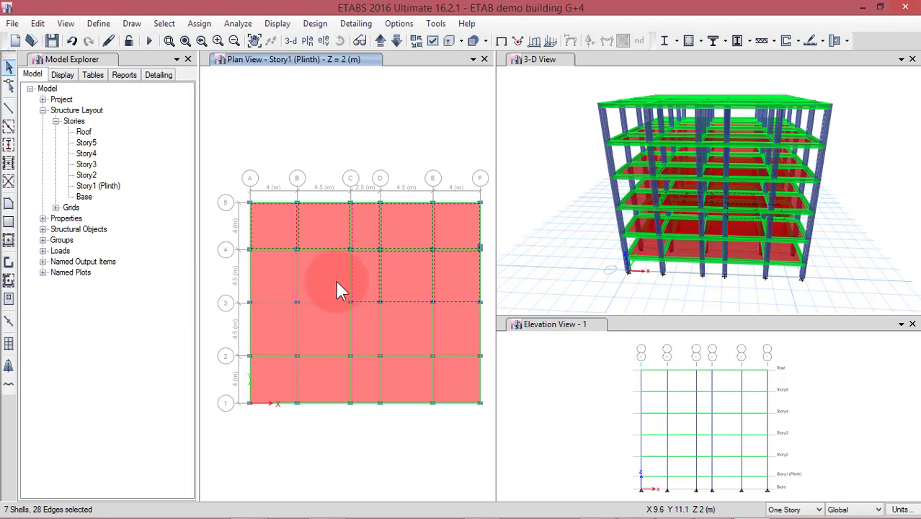
{"action": "left_click", "coordinate": [316, 321]}
{"action": "left_click", "coordinate": [357, 324]}
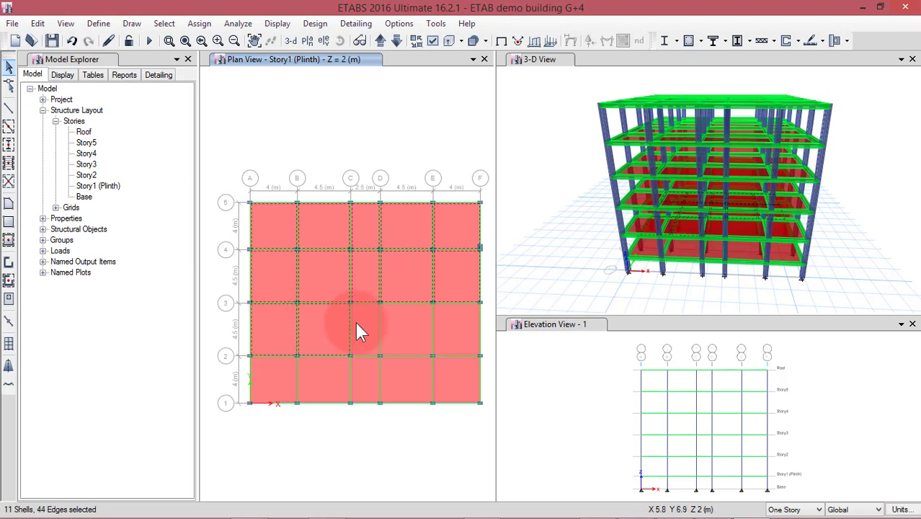
{"action": "left_click", "coordinate": [398, 332]}
{"action": "left_click", "coordinate": [447, 334]}
{"action": "left_click", "coordinate": [448, 370]}
{"action": "left_click", "coordinate": [417, 376]}
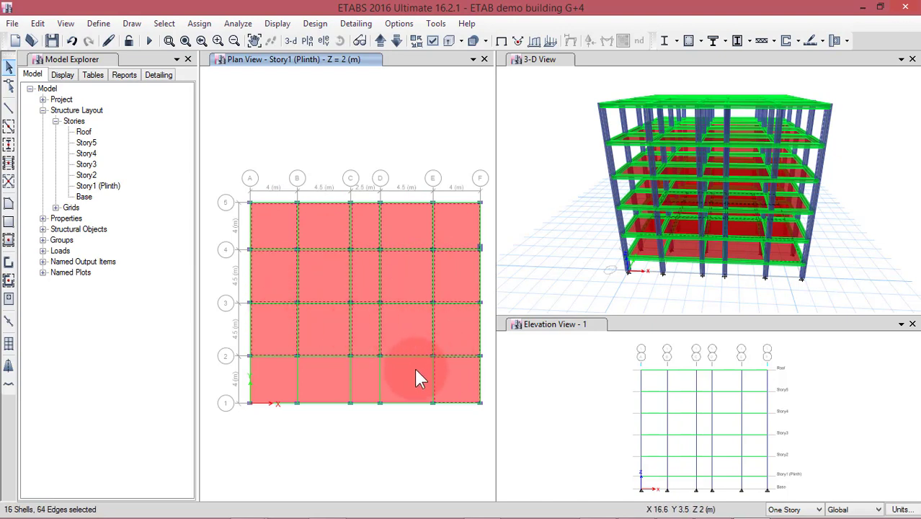
{"action": "left_click", "coordinate": [367, 384]}
{"action": "left_click", "coordinate": [339, 384]}
{"action": "left_click", "coordinate": [276, 379]}
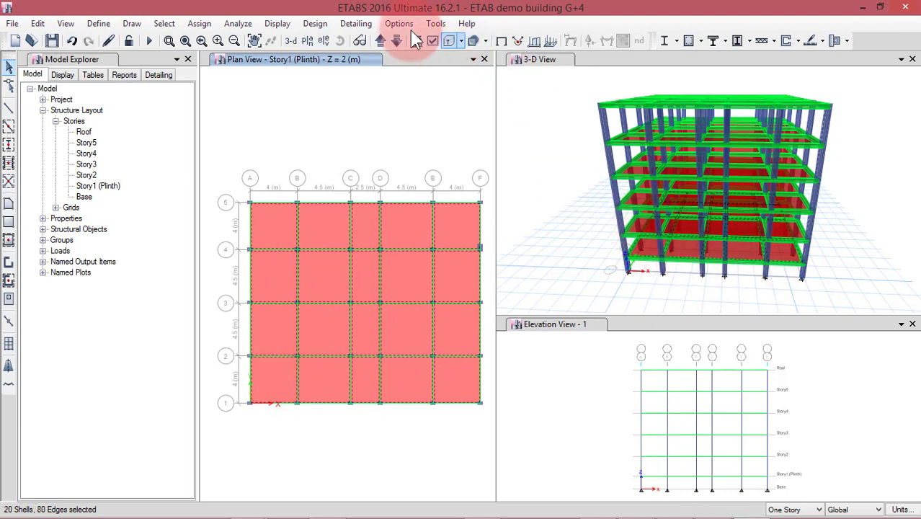
- Orbit the 3-D view to examine the selected plinth slabs and the cleared base from above and below
{"action": "left_click", "coordinate": [576, 124]}
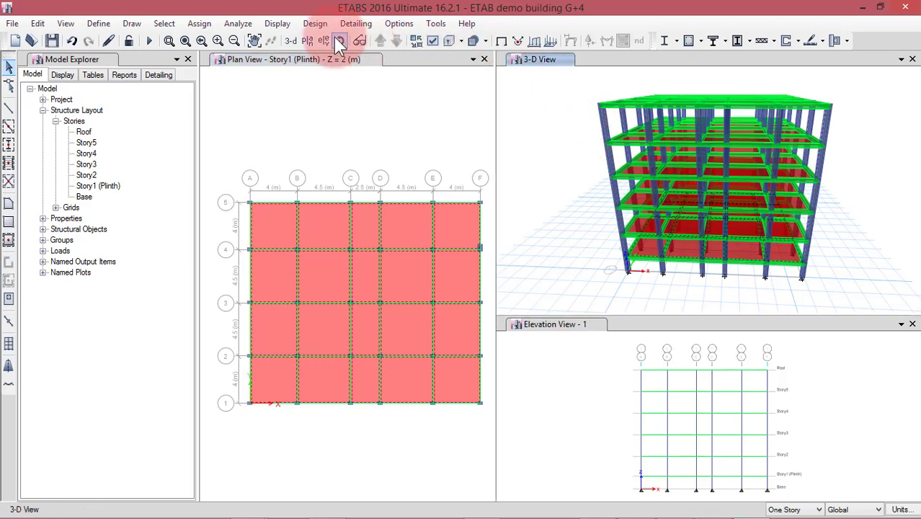
{"action": "left_click_drag", "start_coordinate": [581, 199], "coordinate": [545, 205]}
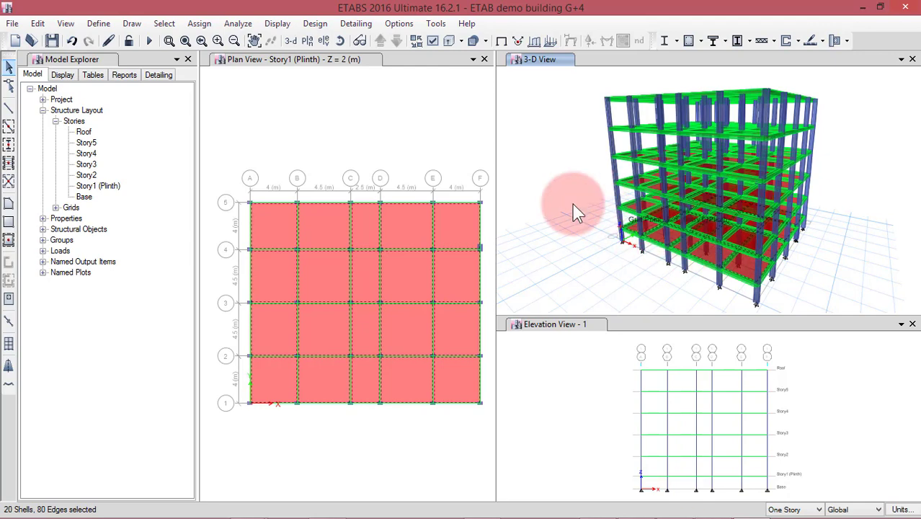
{"action": "left_click", "coordinate": [340, 40]}
{"action": "left_click_drag", "start_coordinate": [593, 195], "coordinate": [649, 207]}
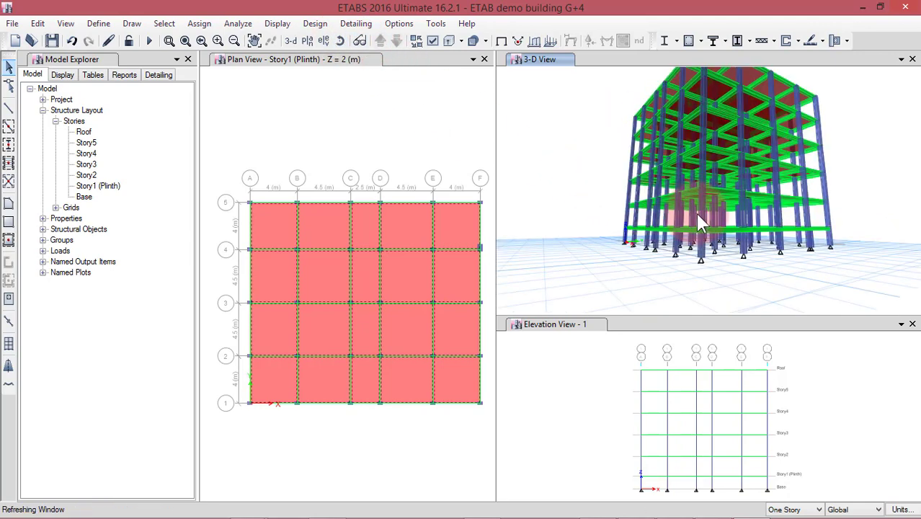
{"action": "left_click", "coordinate": [343, 37]}
{"action": "left_click_drag", "start_coordinate": [599, 162], "coordinate": [597, 170]}
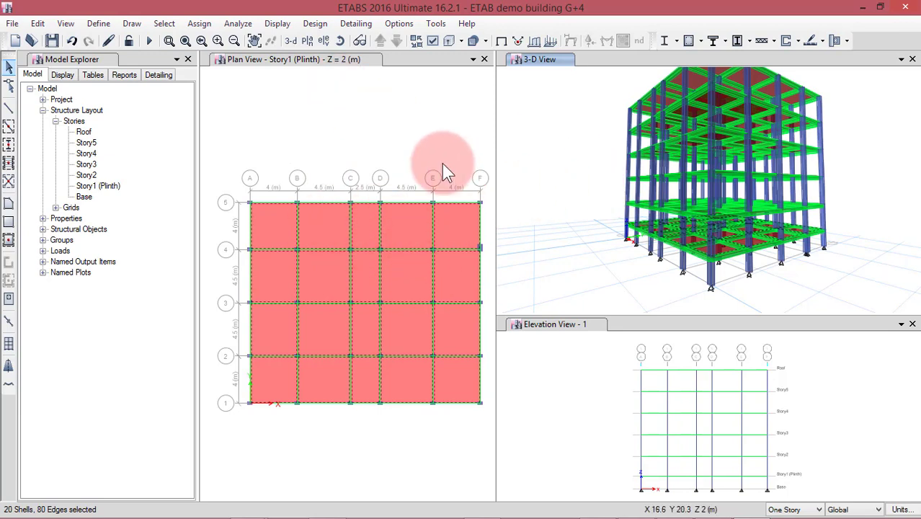
{"action": "left_click", "coordinate": [377, 153]}
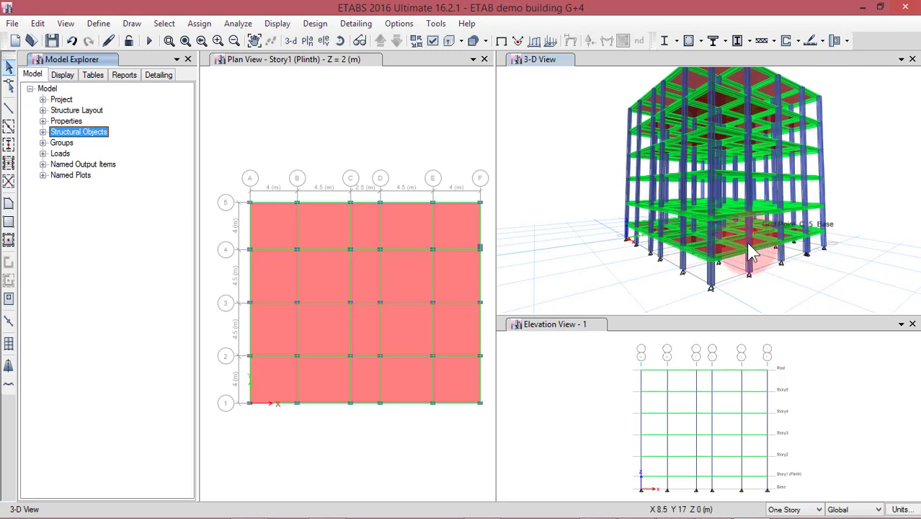
- Select all objects belonging to Story1 (Plinth) from the model's story list
{"action": "left_click", "coordinate": [42, 110]}
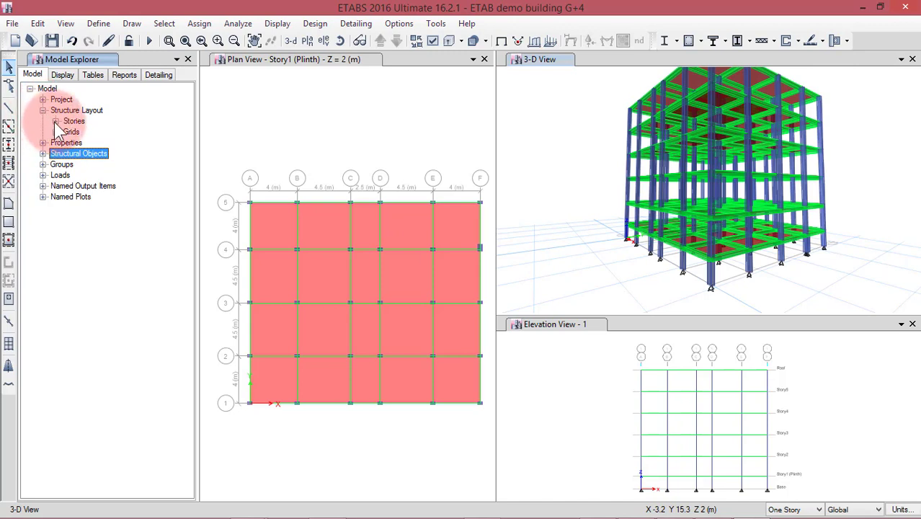
{"action": "left_click", "coordinate": [55, 121]}
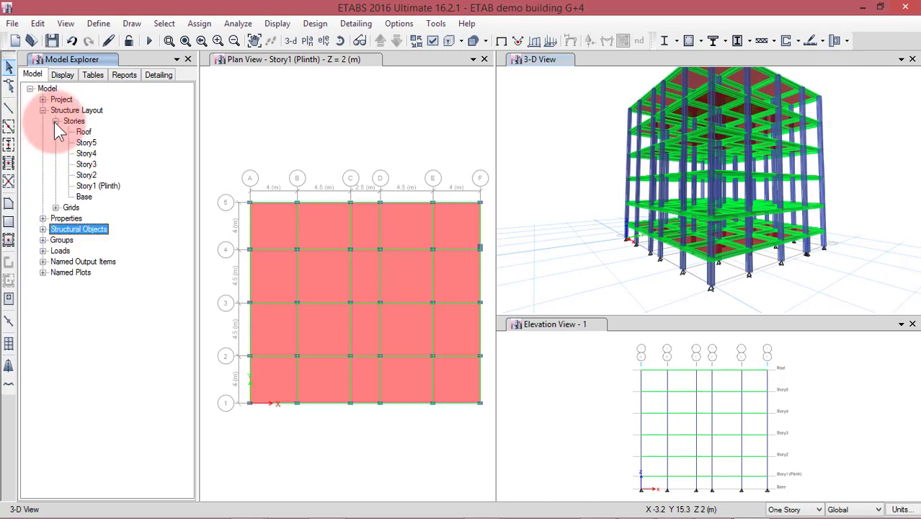
{"action": "left_click", "coordinate": [87, 189]}
{"action": "right_click", "coordinate": [87, 189]}
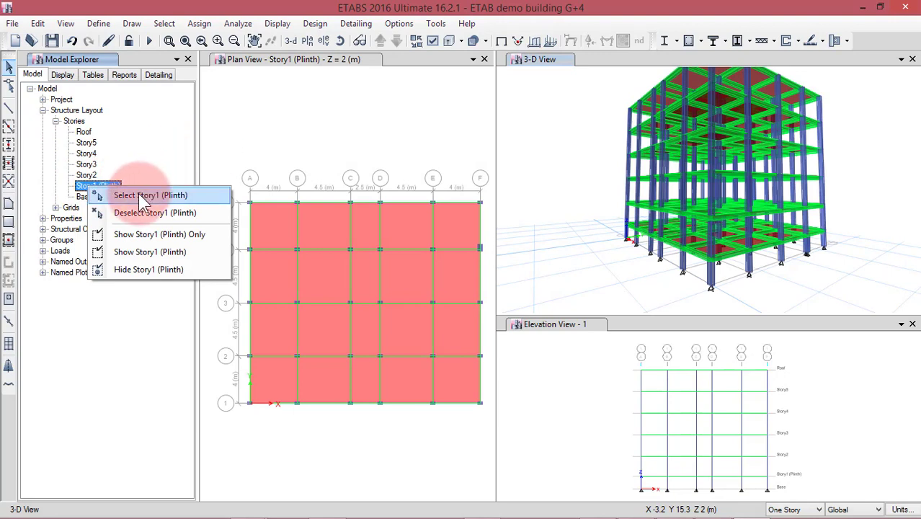
{"action": "left_click", "coordinate": [145, 196]}
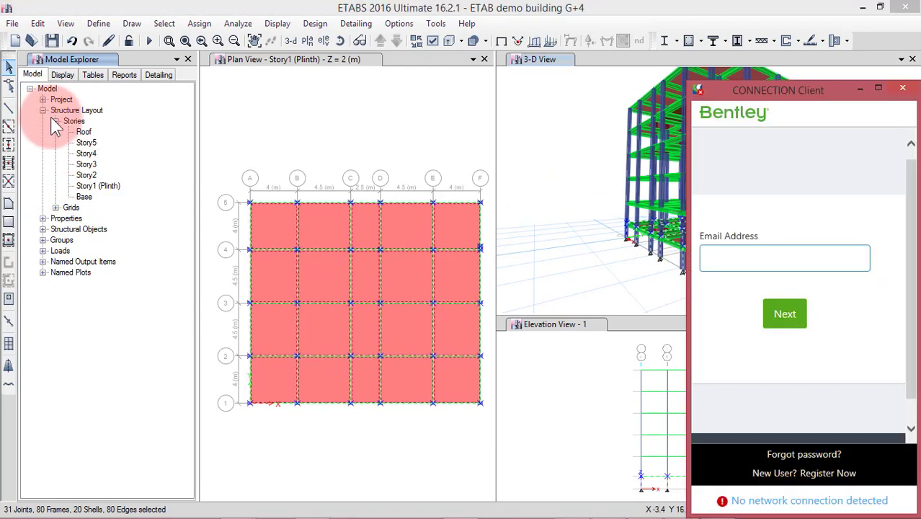
{"action": "left_click", "coordinate": [56, 121]}
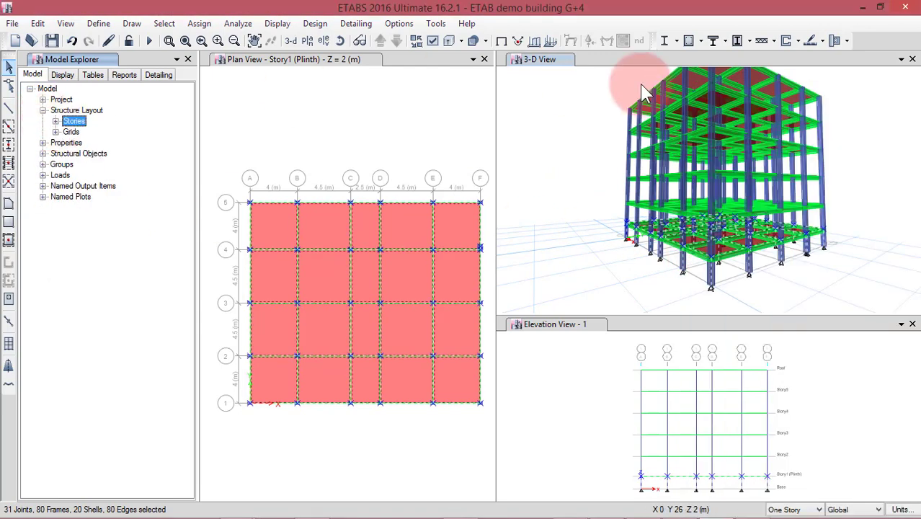
- Select all slabs in the building that use the Slab165 section property
{"action": "left_click", "coordinate": [44, 143]}
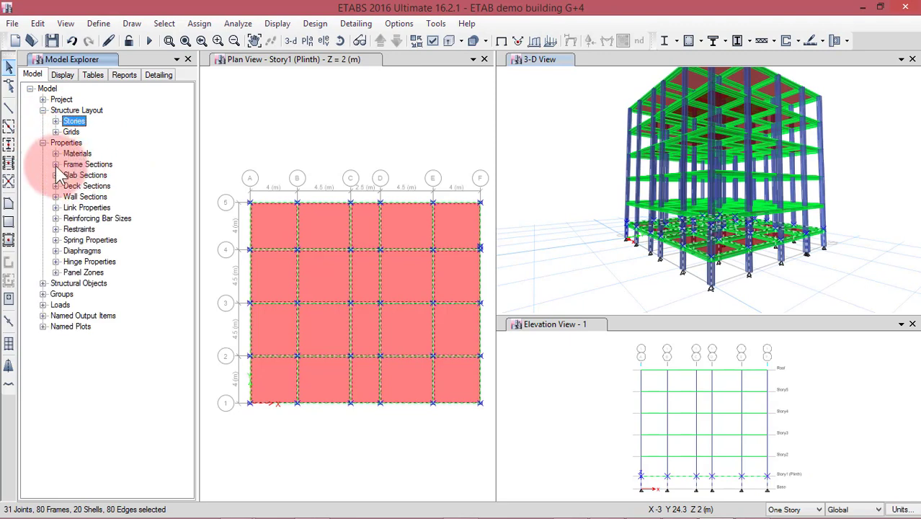
{"action": "left_click", "coordinate": [56, 175]}
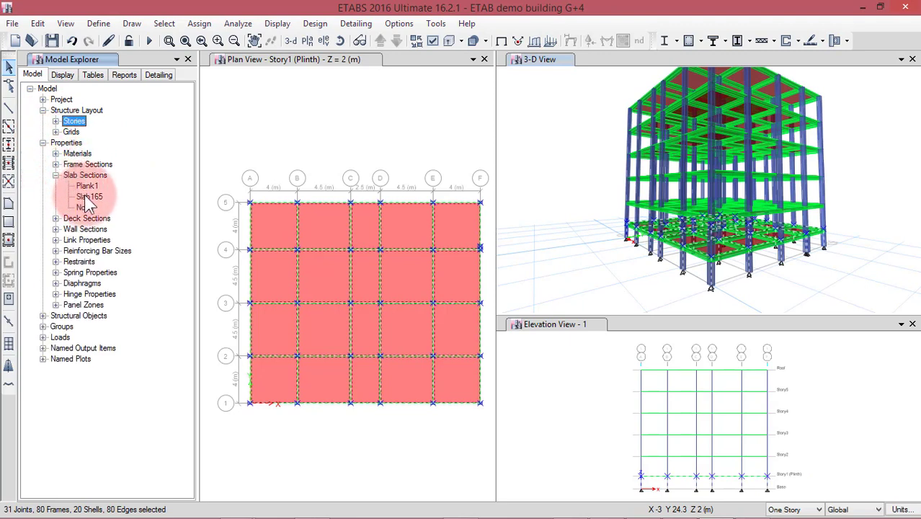
{"action": "left_click", "coordinate": [86, 196]}
{"action": "right_click", "coordinate": [89, 200]}
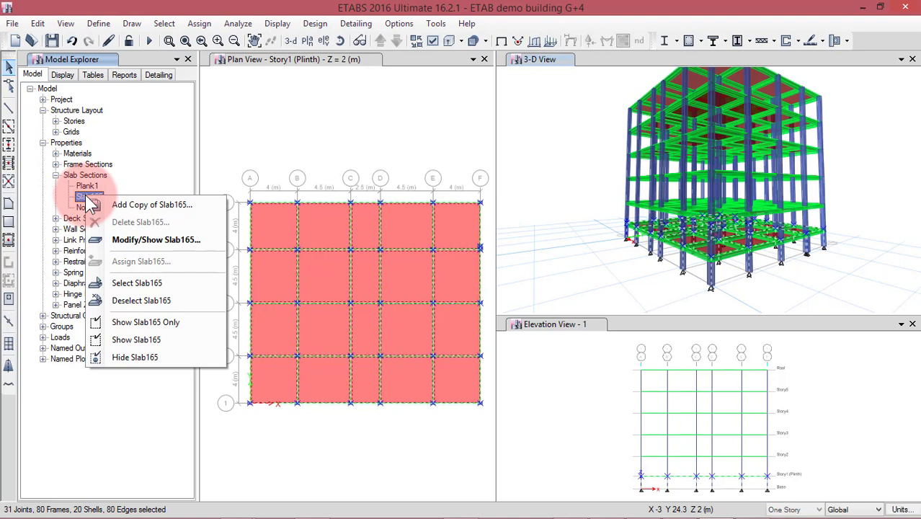
{"action": "left_click", "coordinate": [137, 282]}
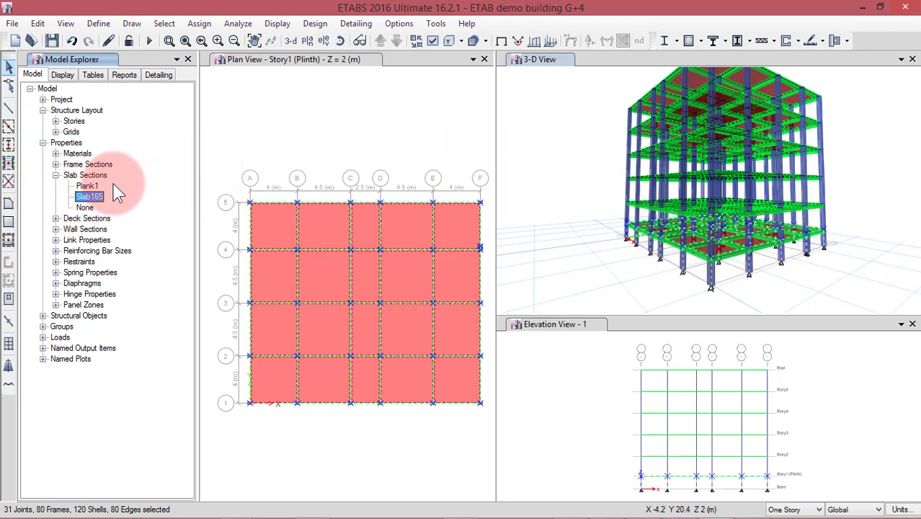
{"action": "left_click", "coordinate": [561, 143]}
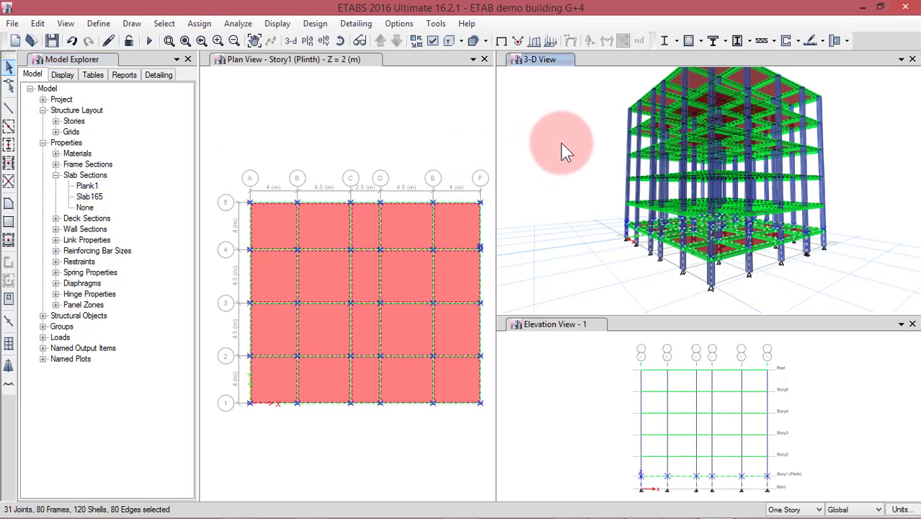
{"action": "left_click", "coordinate": [55, 176]}
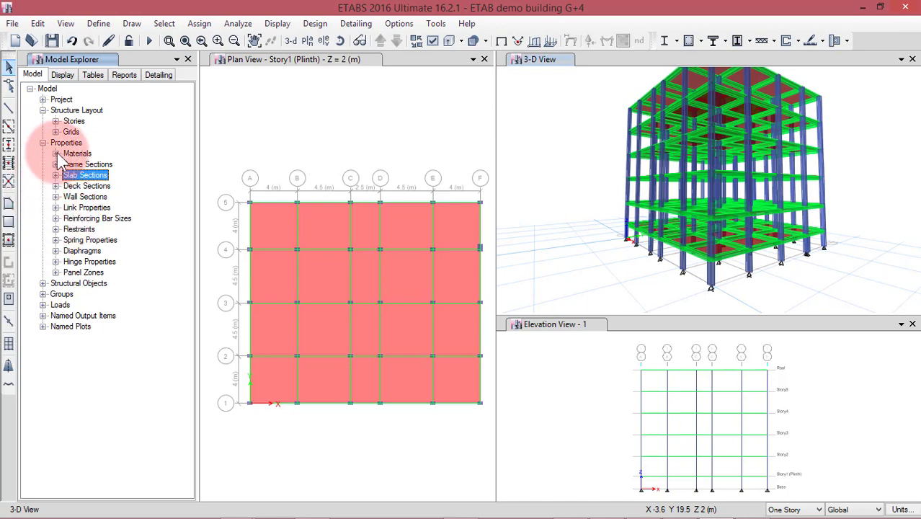
- Browse the structural objects of Story1 (Plinth) and list its individual columns
{"action": "left_click", "coordinate": [43, 283]}
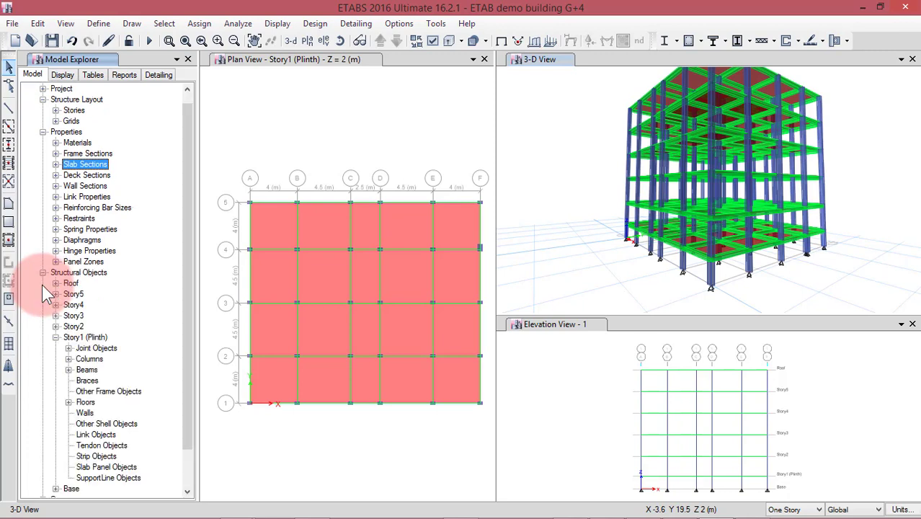
{"action": "left_click", "coordinate": [55, 337]}
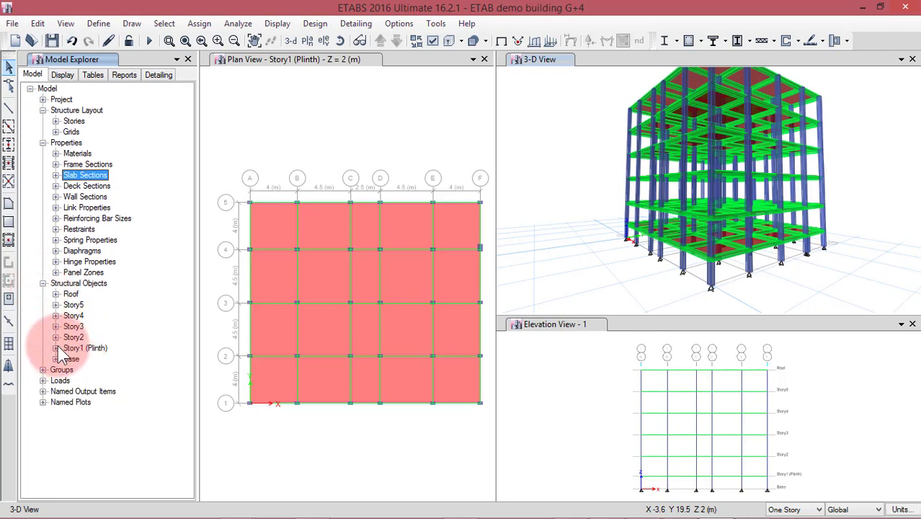
{"action": "left_click", "coordinate": [55, 348]}
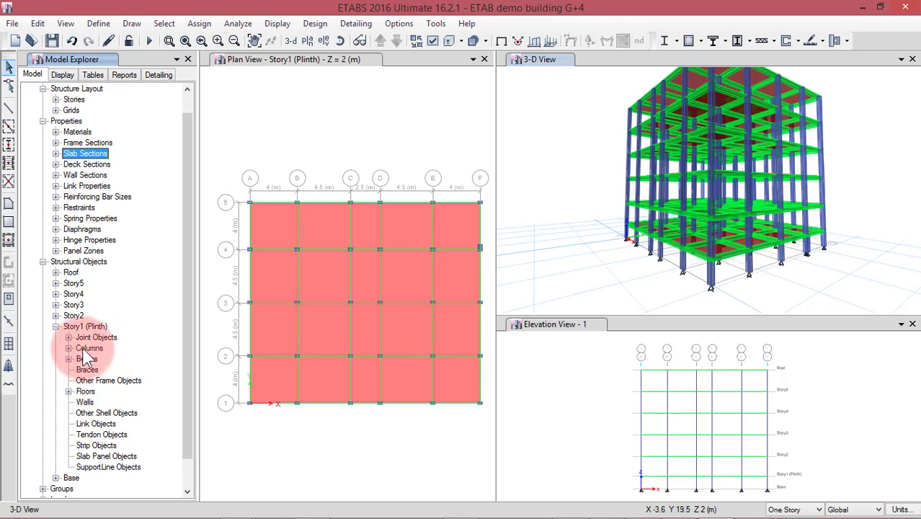
{"action": "left_click", "coordinate": [68, 348]}
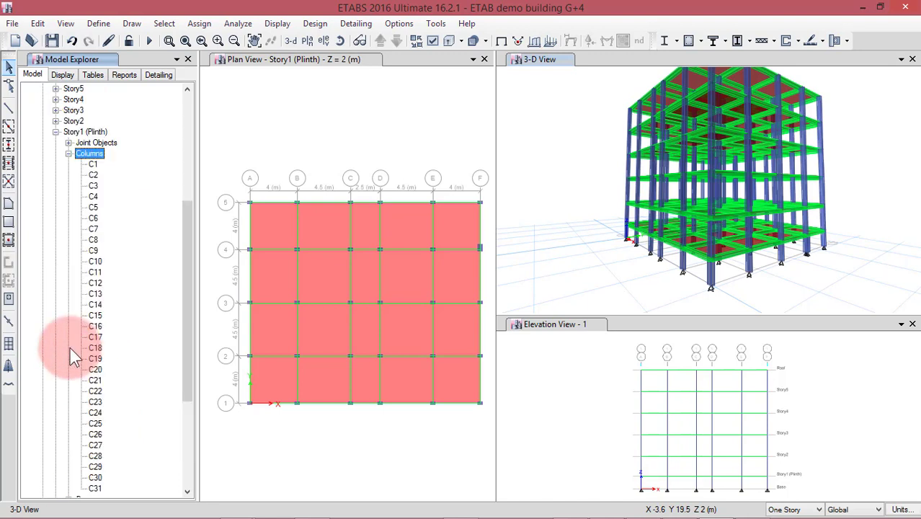
- Select all columns of Story1 (Plinth) as a structural object group and clear the selection
{"action": "left_click", "coordinate": [68, 154]}
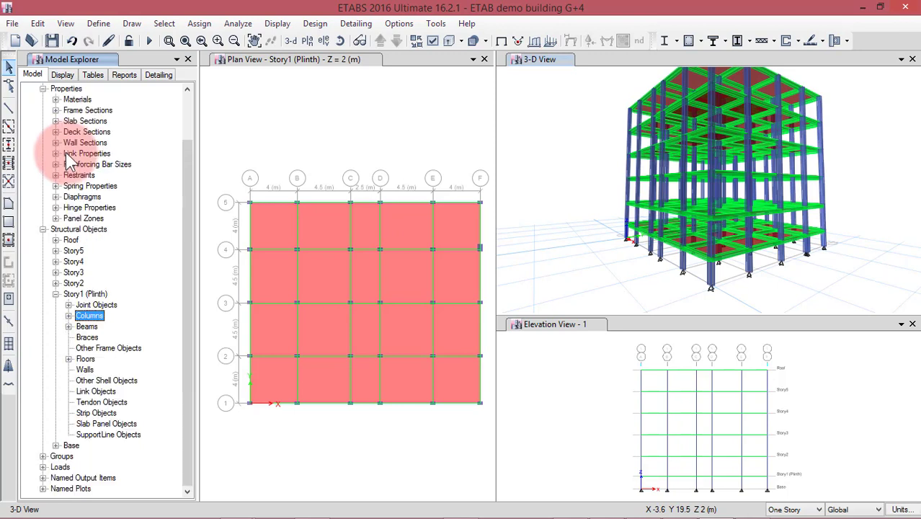
{"action": "right_click", "coordinate": [93, 320]}
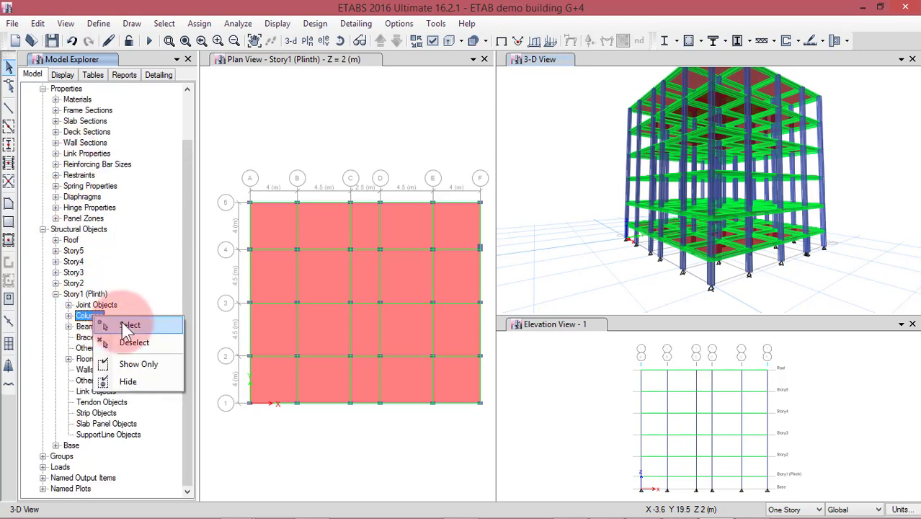
{"action": "left_click", "coordinate": [124, 323]}
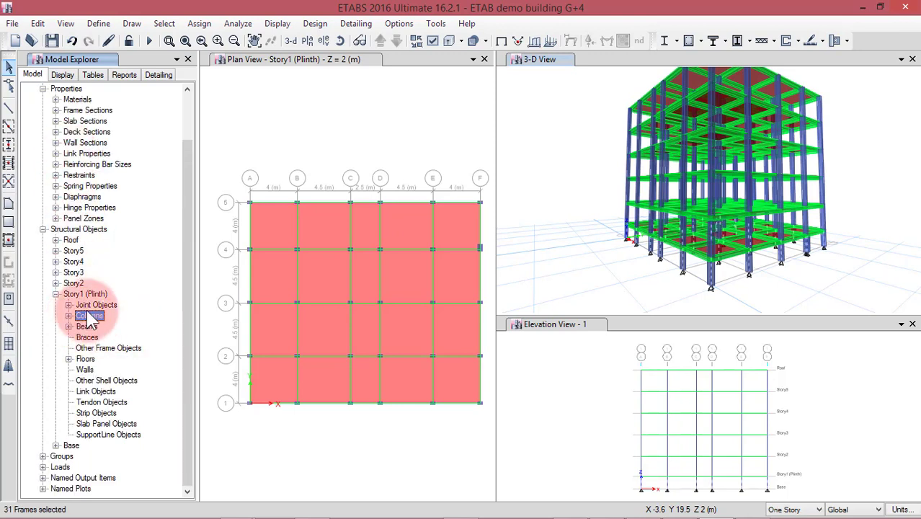
{"action": "left_click", "coordinate": [585, 265]}
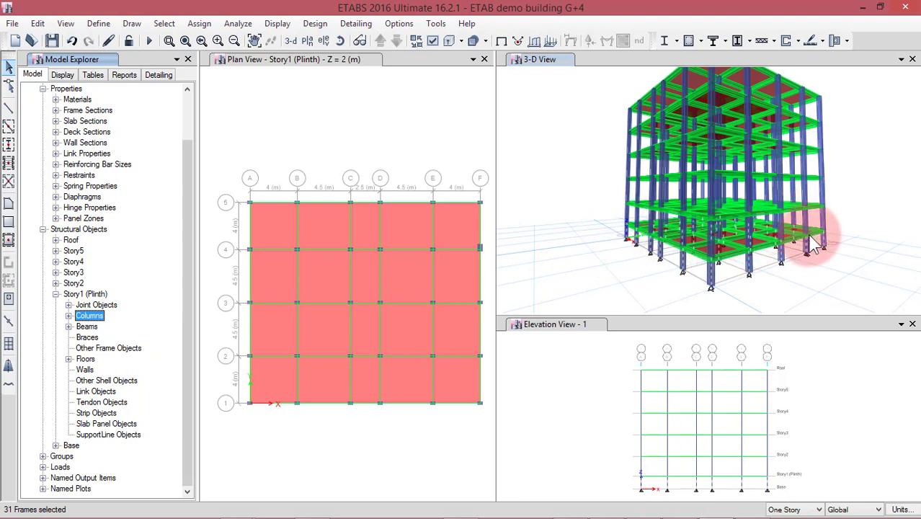
{"action": "left_click", "coordinate": [542, 150]}
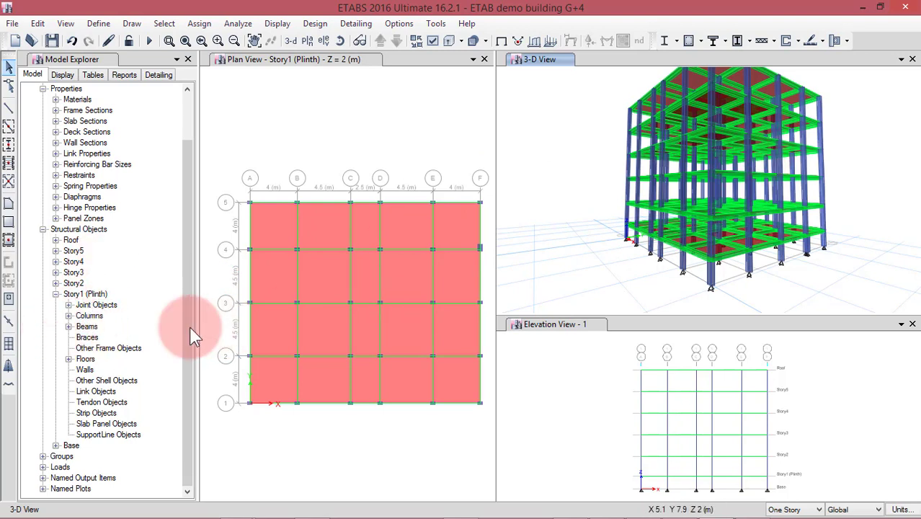
- Select all beams of Story1 (Plinth) as a structural object group and clear the selection
{"action": "right_click", "coordinate": [82, 325]}
{"action": "left_click", "coordinate": [104, 333]}
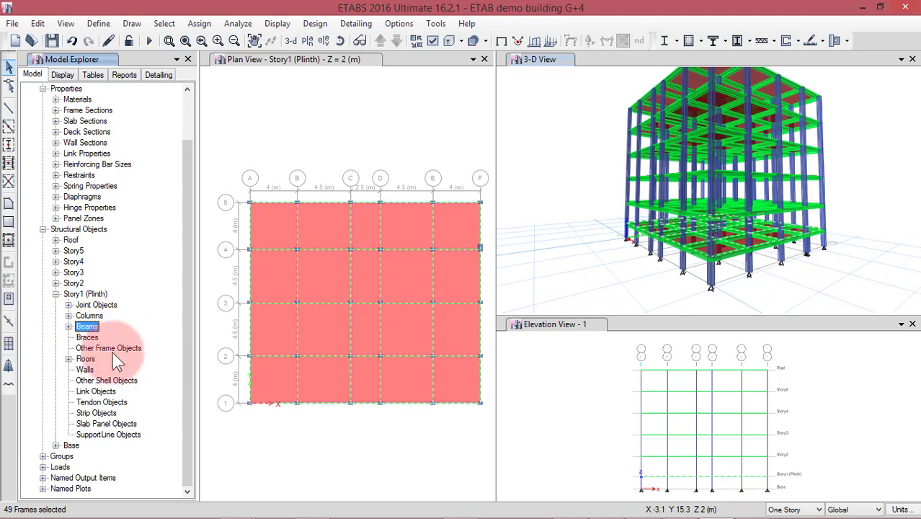
{"action": "left_click", "coordinate": [562, 182]}
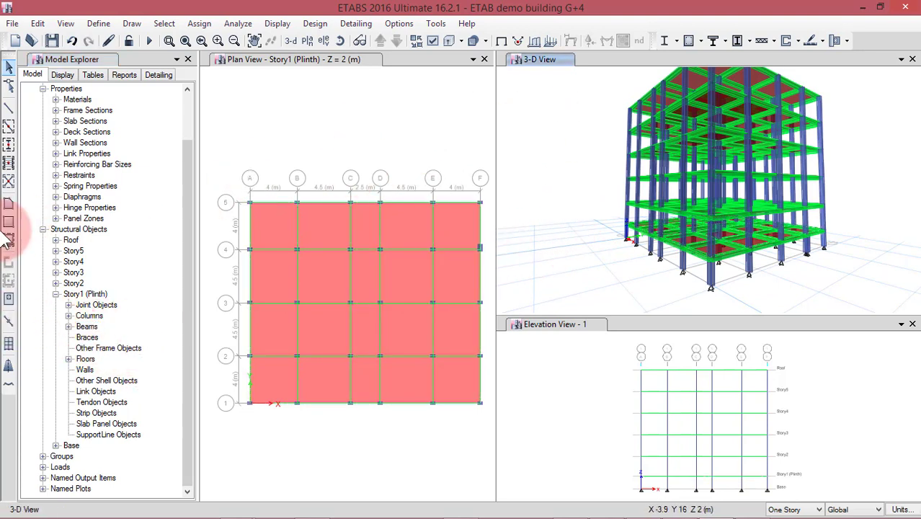
- Select all floors of Story1 (Plinth) as a structural object group and delete them
{"action": "left_click", "coordinate": [68, 360]}
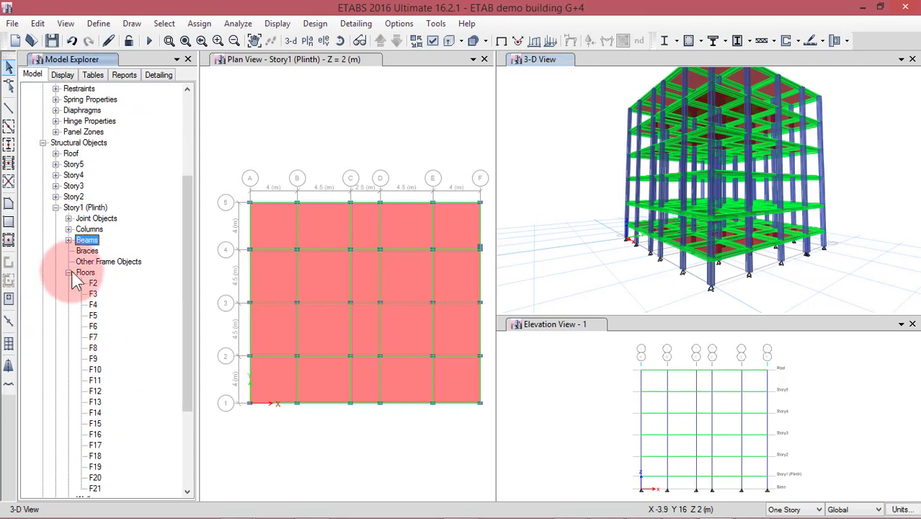
{"action": "left_click", "coordinate": [68, 276]}
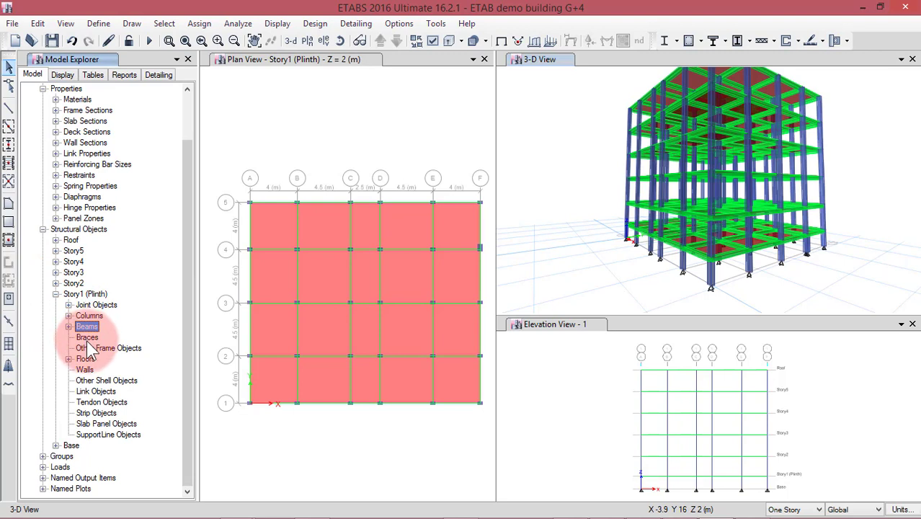
{"action": "right_click", "coordinate": [111, 360]}
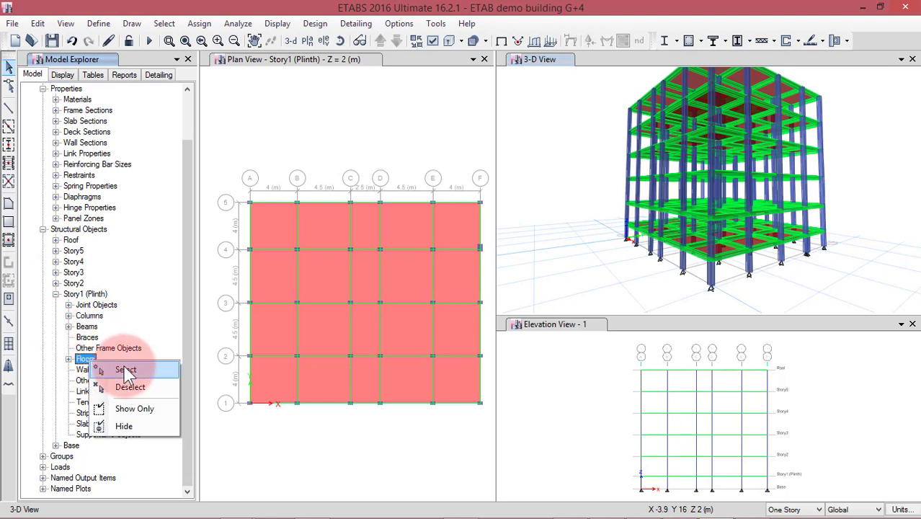
{"action": "left_click", "coordinate": [126, 368]}
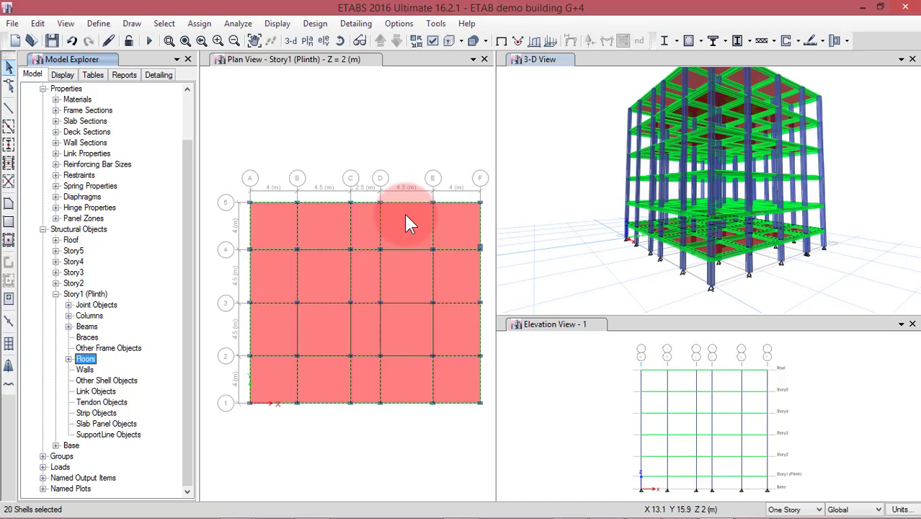
{"action": "key", "text": "ctrl+q"}
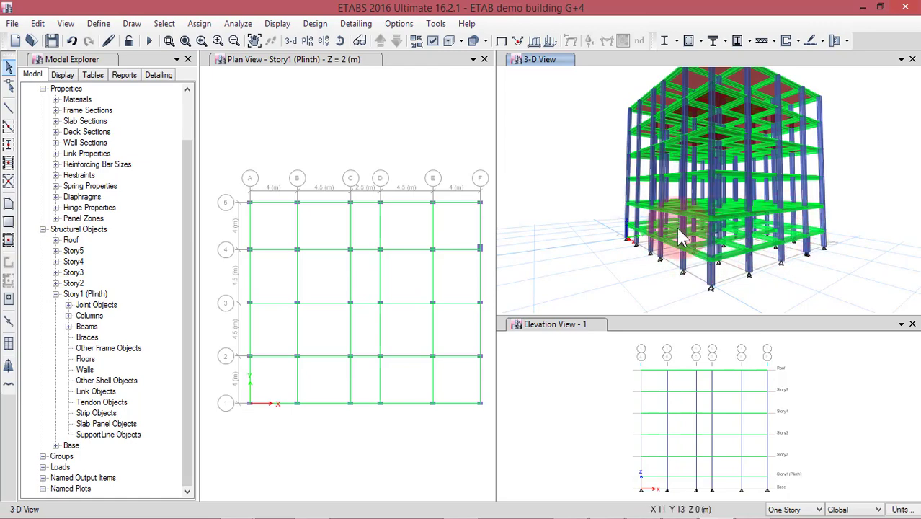
- Orbit and enlarge the 3-D view to examine the building around the slab-free plinth level
{"action": "left_click", "coordinate": [339, 42]}
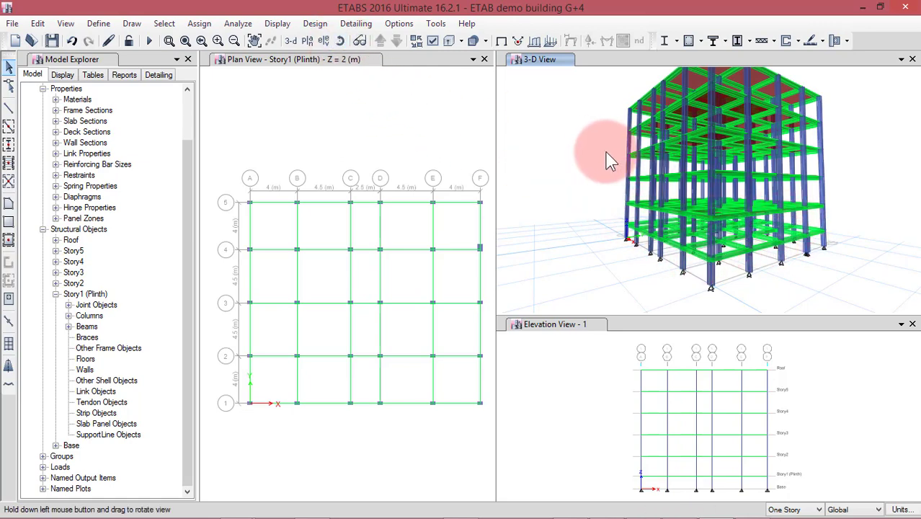
{"action": "left_click_drag", "start_coordinate": [573, 167], "coordinate": [647, 222]}
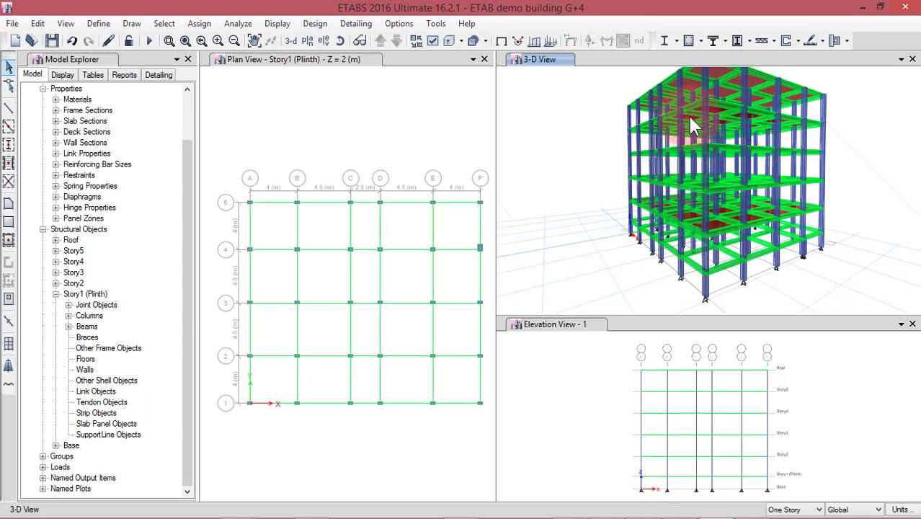
{"action": "left_click", "coordinate": [337, 44]}
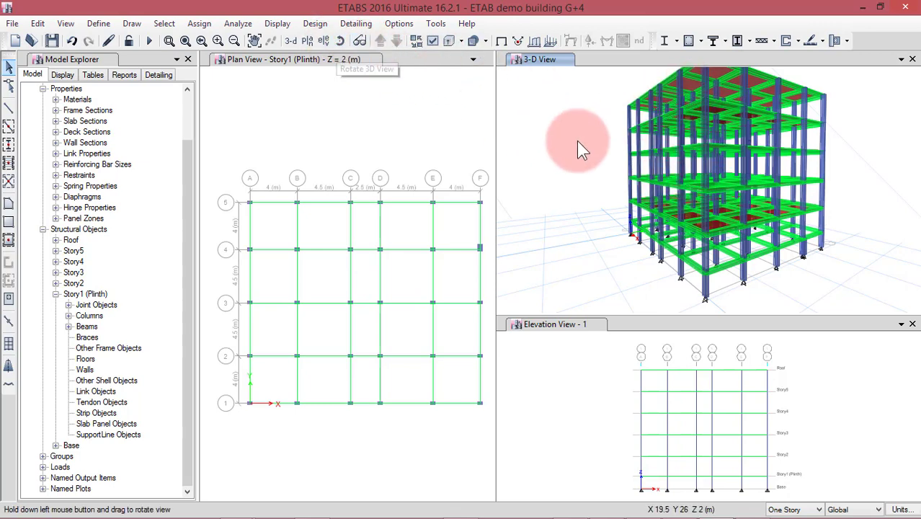
{"action": "left_click_drag", "start_coordinate": [576, 140], "coordinate": [422, 279]}
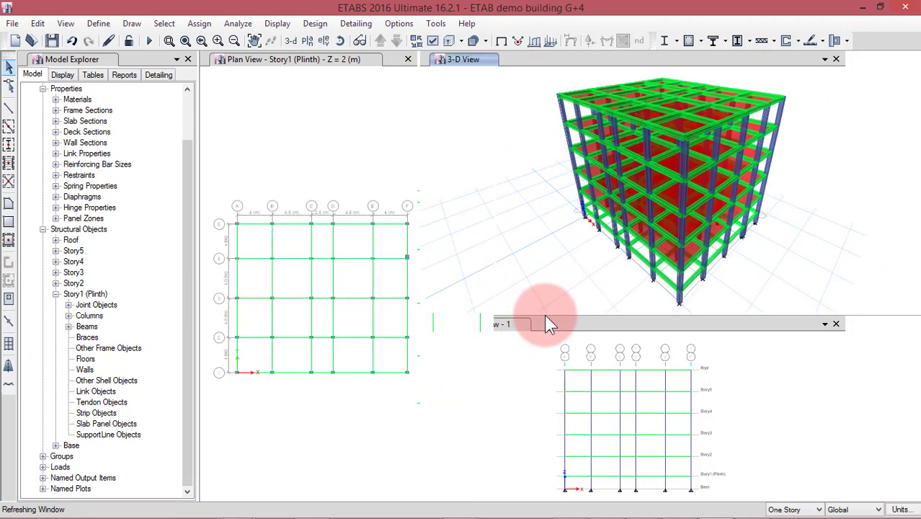
{"action": "left_click_drag", "start_coordinate": [552, 315], "coordinate": [555, 349]}
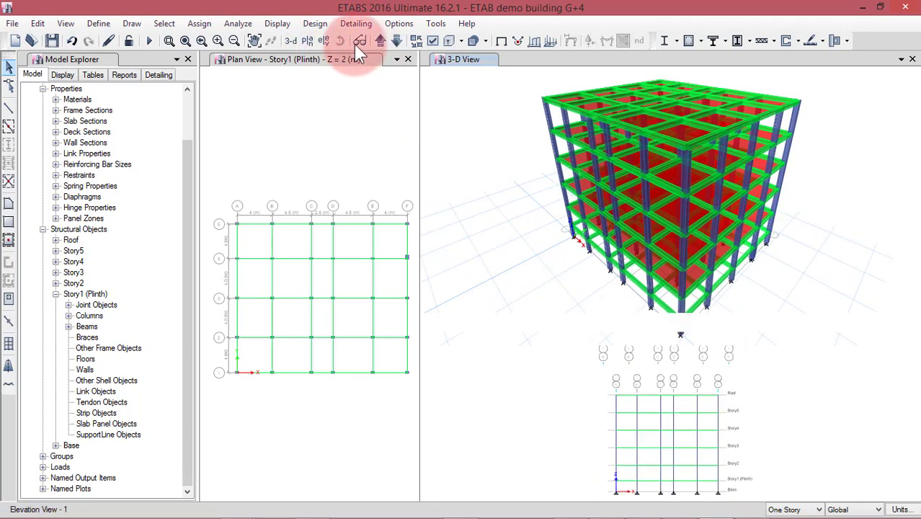
{"action": "left_click", "coordinate": [340, 41]}
{"action": "left_click_drag", "start_coordinate": [524, 134], "coordinate": [504, 133]}
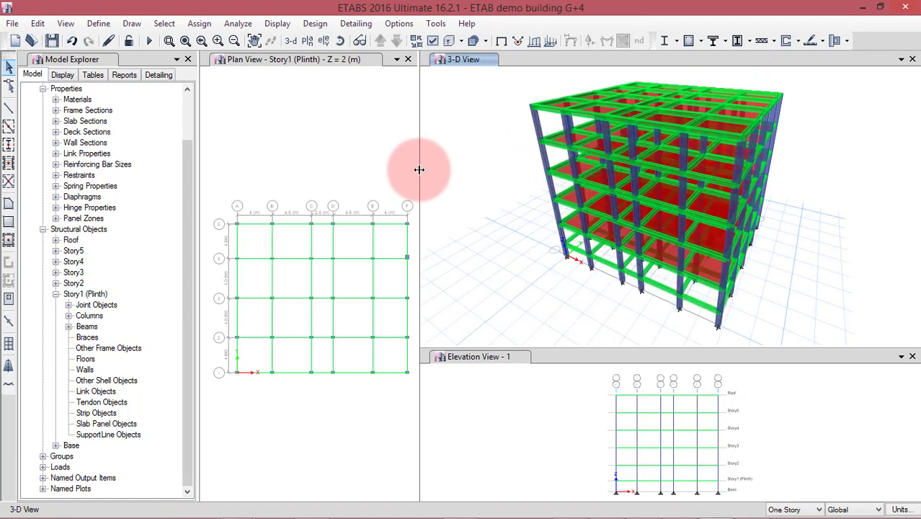
- Rebalance the view windows, widening the plan view and keeping the 3-D view taller than the elevation
{"action": "left_click_drag", "start_coordinate": [421, 170], "coordinate": [471, 177]}
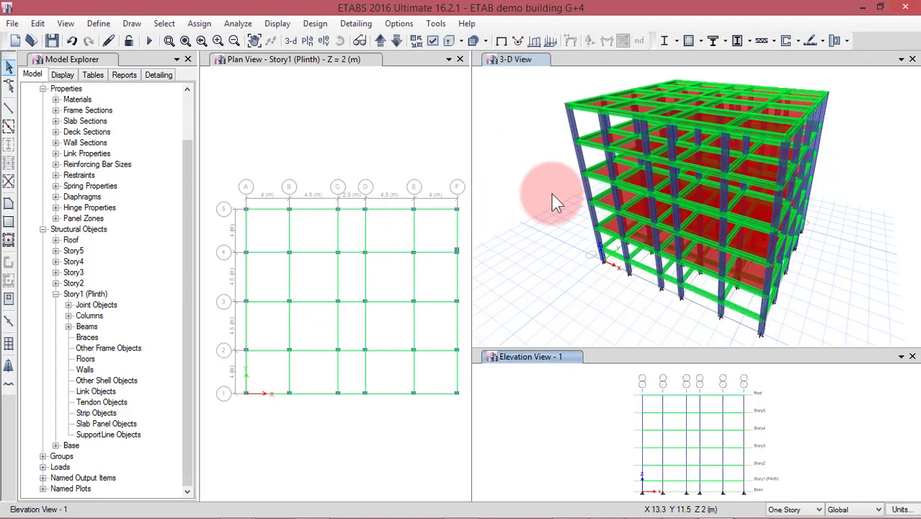
{"action": "left_click_drag", "start_coordinate": [655, 351], "coordinate": [649, 251]}
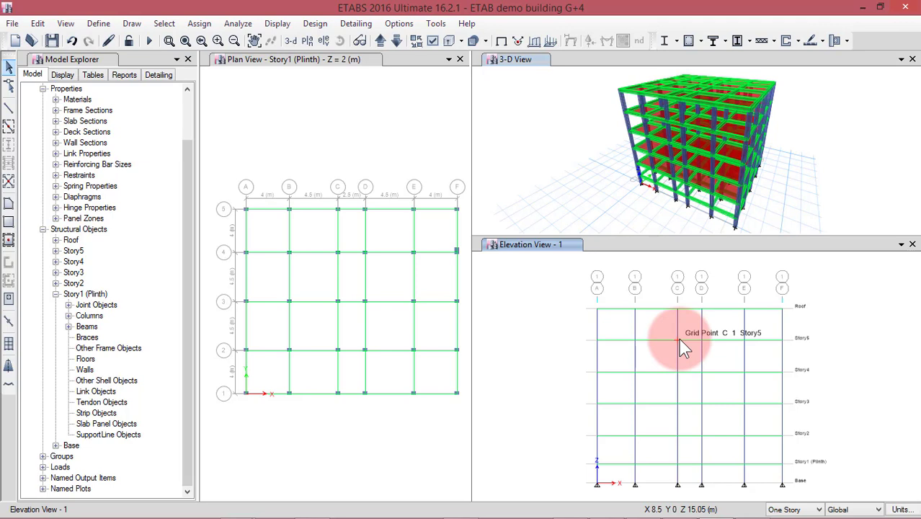
{"action": "left_click_drag", "start_coordinate": [681, 237], "coordinate": [588, 158]}
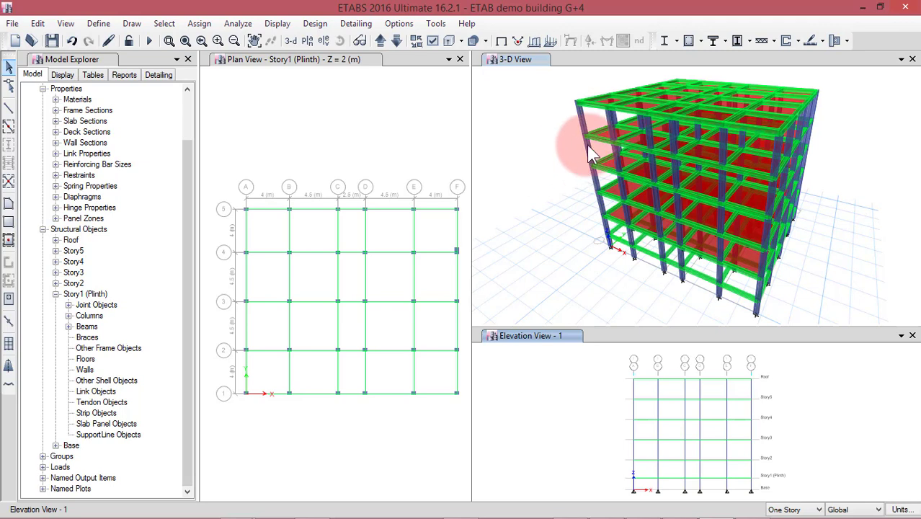
- Turn off the extruded object display in the 3-D view and widen the plan view further
{"action": "left_click", "coordinate": [512, 134]}
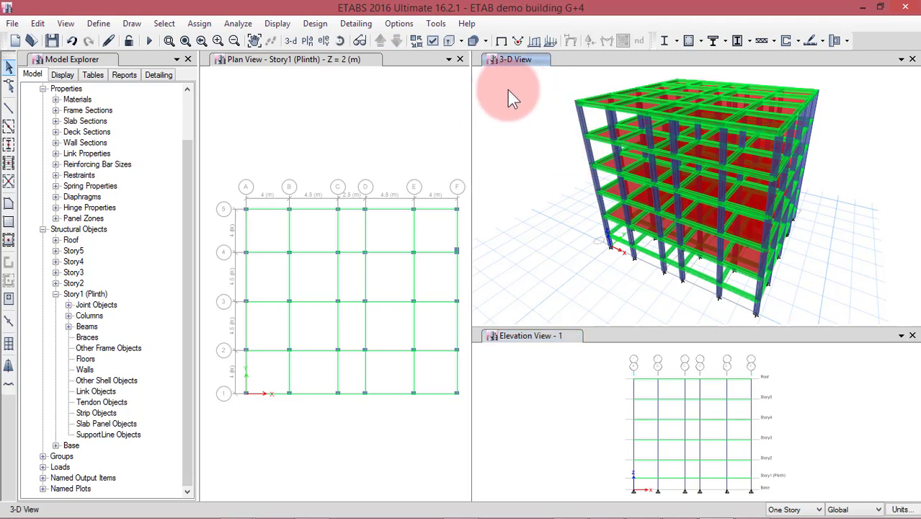
{"action": "left_click", "coordinate": [449, 41]}
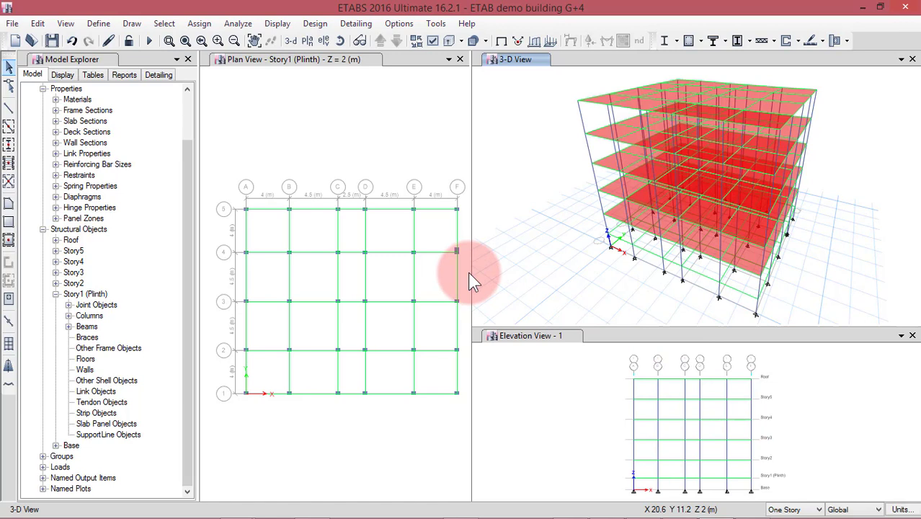
{"action": "left_click_drag", "start_coordinate": [472, 272], "coordinate": [516, 281]}
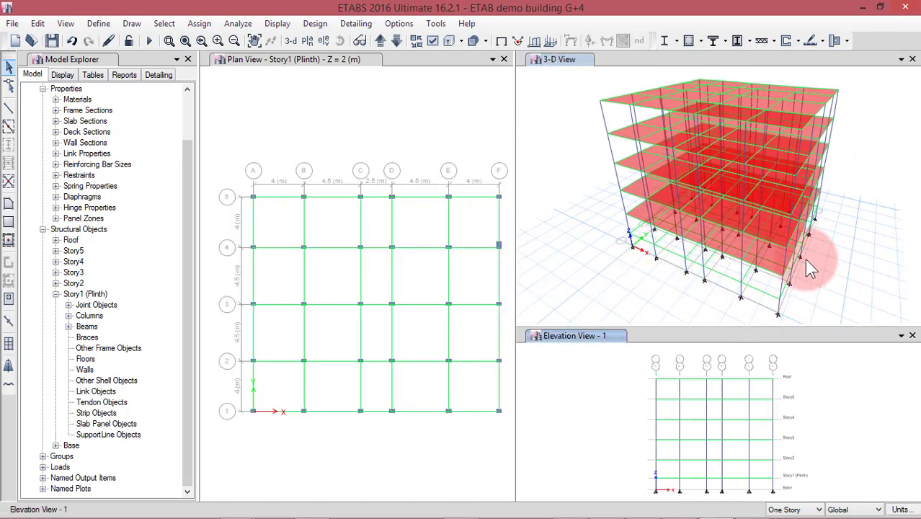
- Show the Base level in a slightly wider plan view and select all of its joints
{"action": "left_click", "coordinate": [418, 130]}
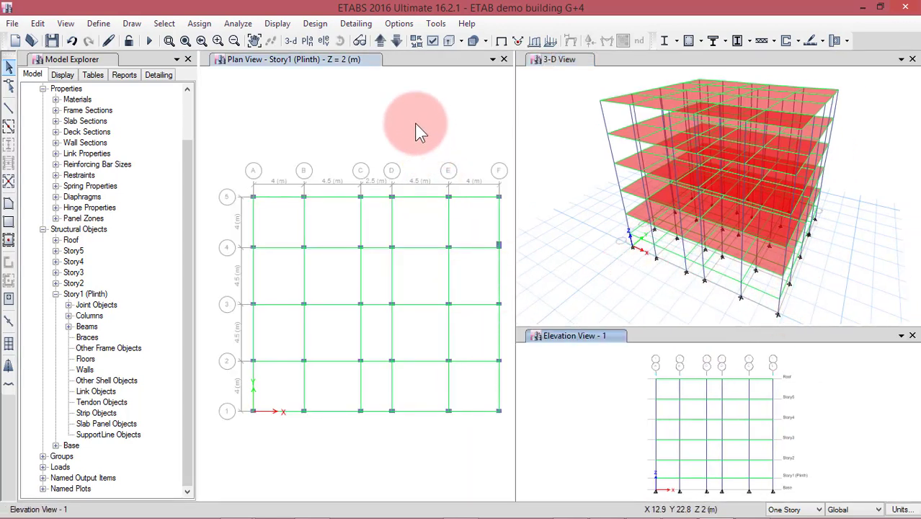
{"action": "left_click", "coordinate": [396, 41]}
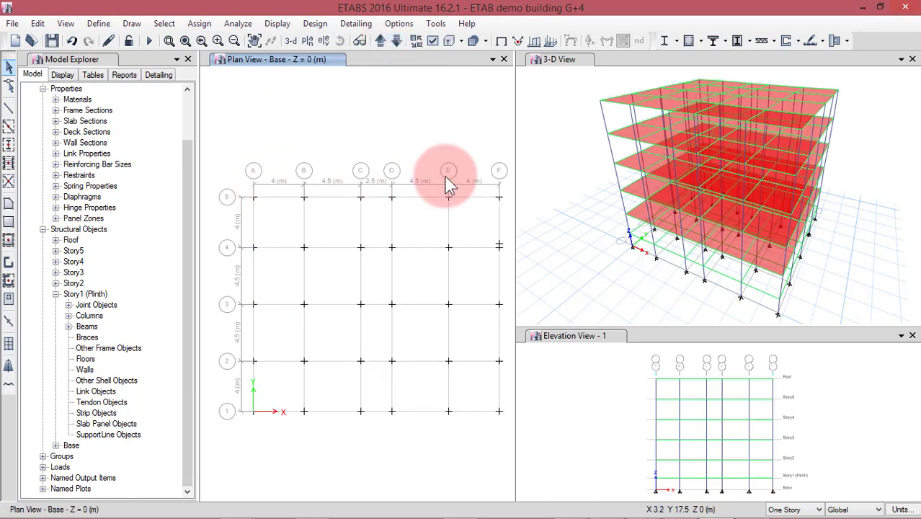
{"action": "left_click_drag", "start_coordinate": [515, 418], "coordinate": [527, 419]}
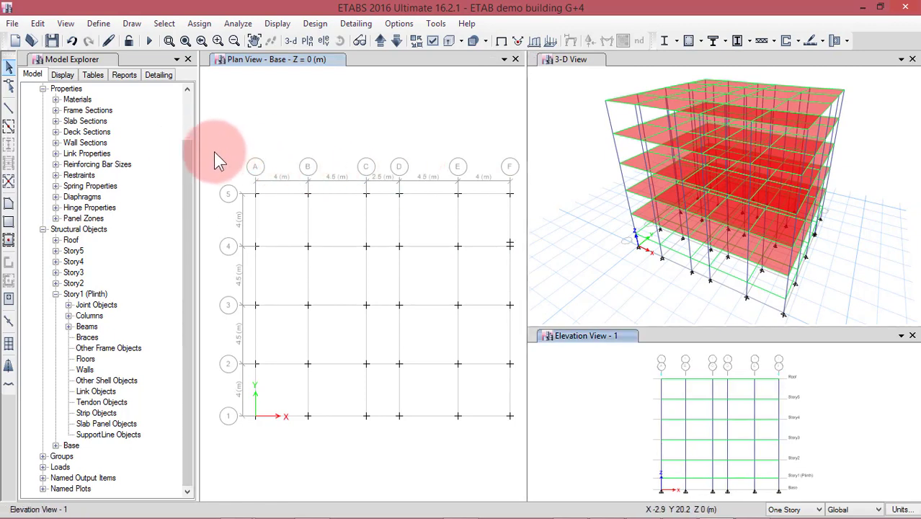
{"action": "left_click", "coordinate": [306, 332]}
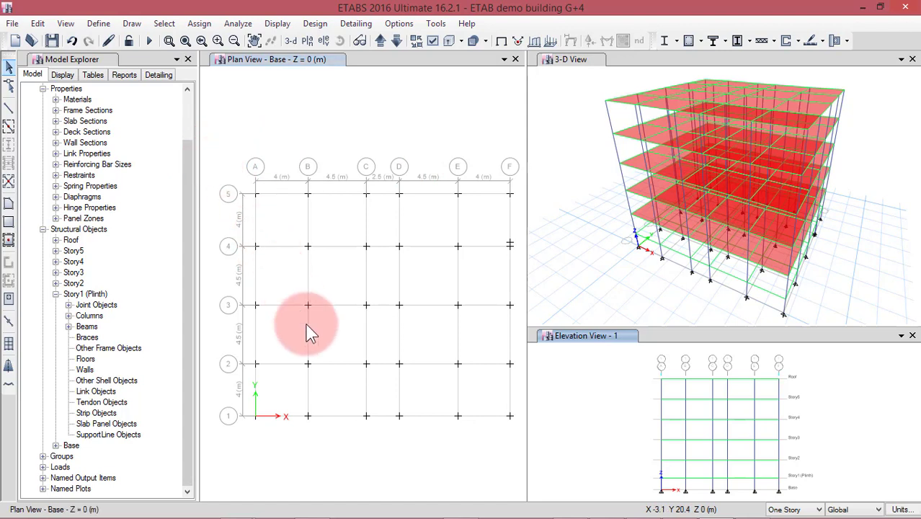
{"action": "left_click_drag", "start_coordinate": [307, 332], "coordinate": [517, 448]}
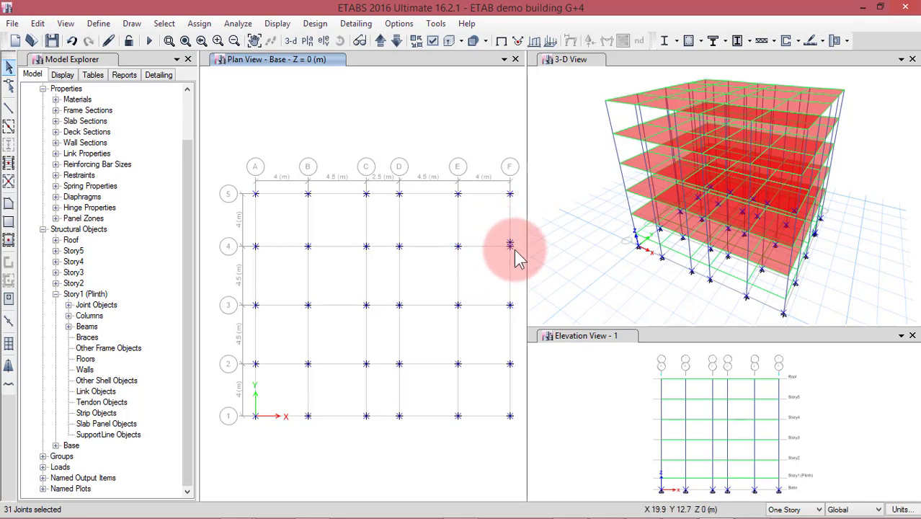
- Move the plan view up to Story1 (Plinth) and add the objects at the column near grid F-4 to the selection
{"action": "scroll", "coordinate": [508, 246], "scroll_direction": "up", "scroll_amount": 5}
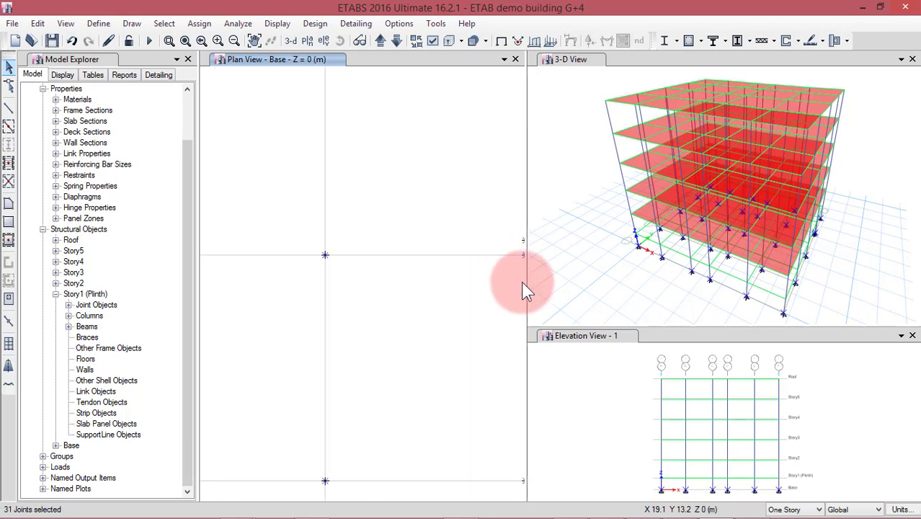
{"action": "scroll", "coordinate": [504, 285], "scroll_direction": "down", "scroll_amount": 5}
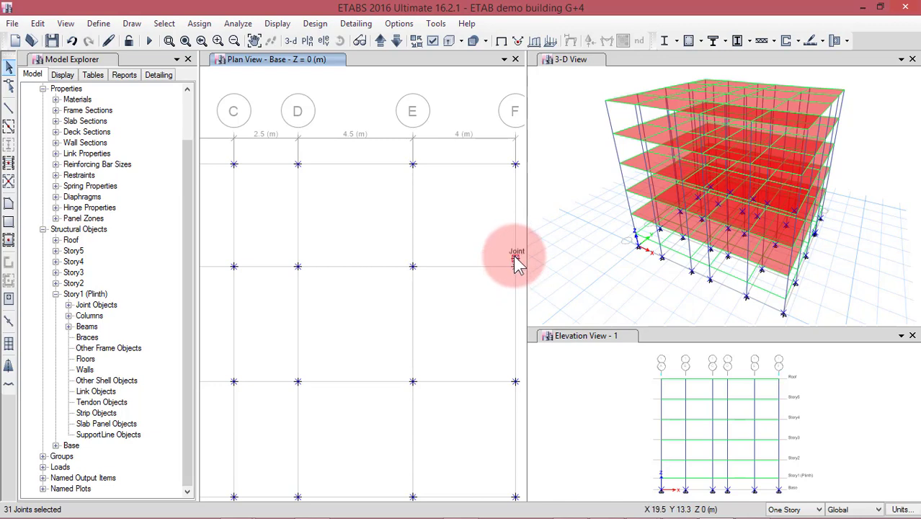
{"action": "left_click", "coordinate": [380, 41]}
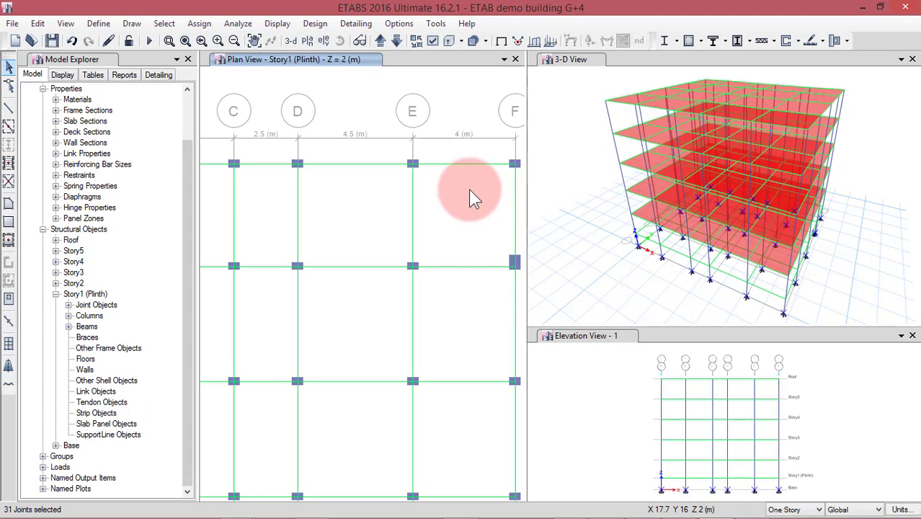
{"action": "left_click_drag", "start_coordinate": [482, 207], "coordinate": [529, 312]}
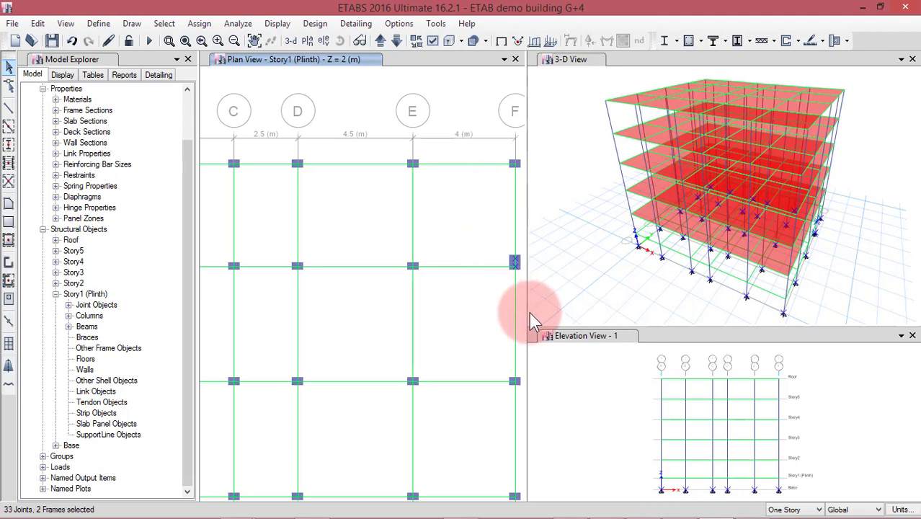
{"action": "scroll", "coordinate": [461, 389], "scroll_direction": "down", "scroll_amount": 2}
{"action": "middle_click_drag", "start_coordinate": [461, 384], "coordinate": [460, 239]}
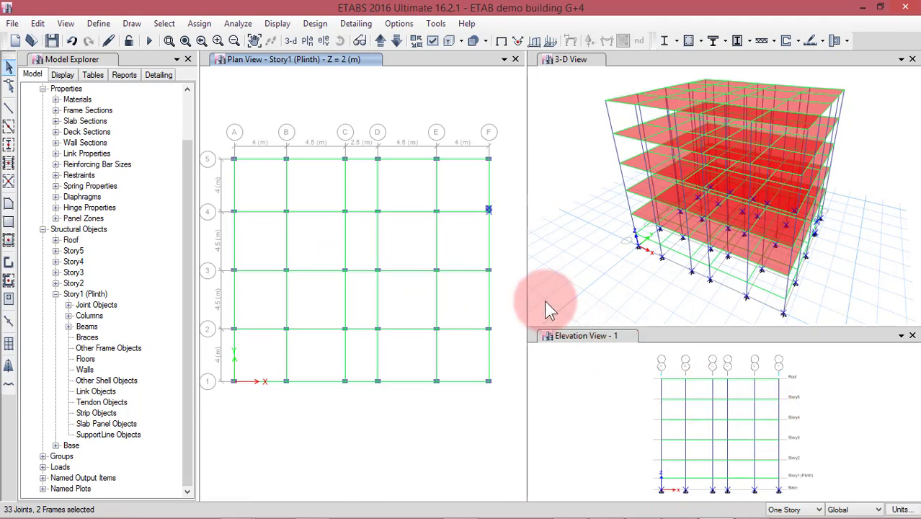
{"action": "left_click", "coordinate": [639, 379]}
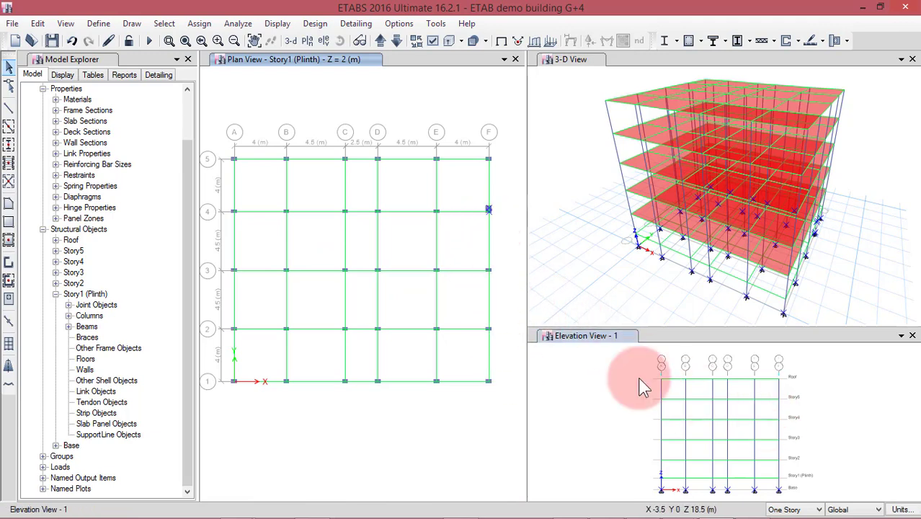
- Examine the column near grid F-4 on Story1 (Plinth) and show the elevation along grid 4
{"action": "left_click", "coordinate": [489, 209]}
{"action": "scroll", "coordinate": [489, 210], "scroll_direction": "up", "scroll_amount": 2}
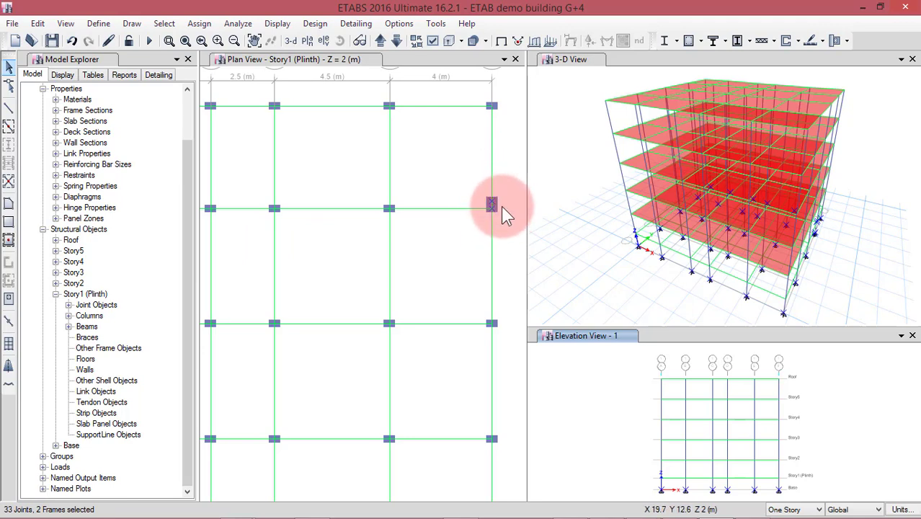
{"action": "scroll", "coordinate": [496, 209], "scroll_direction": "down", "scroll_amount": 2}
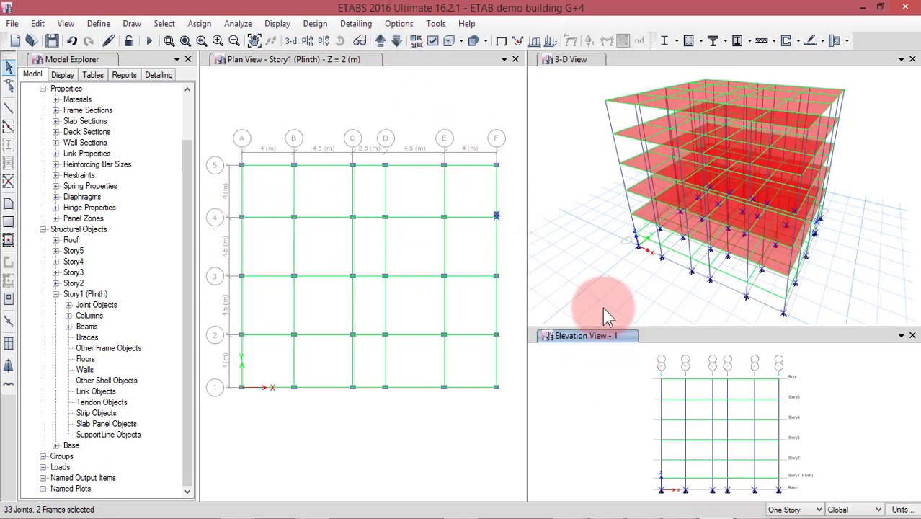
{"action": "left_click", "coordinate": [379, 41]}
{"action": "left_click", "coordinate": [396, 42]}
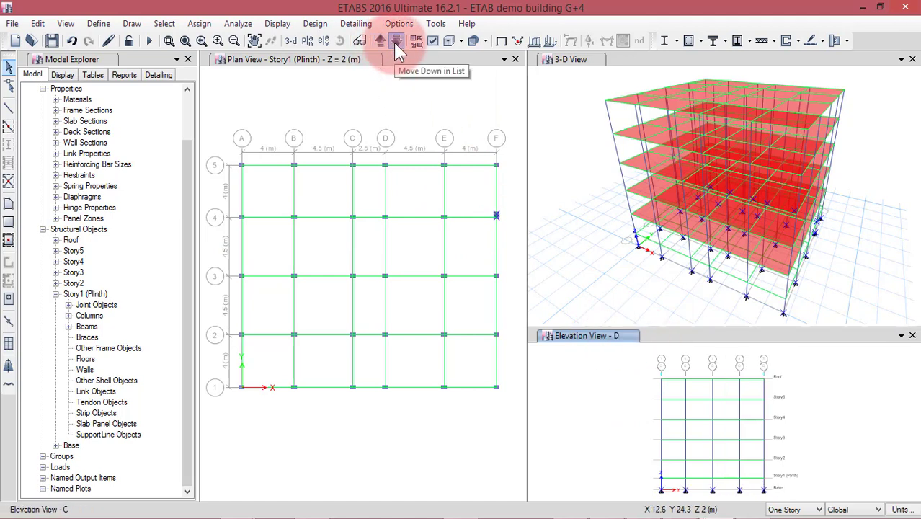
{"action": "left_click", "coordinate": [396, 42]}
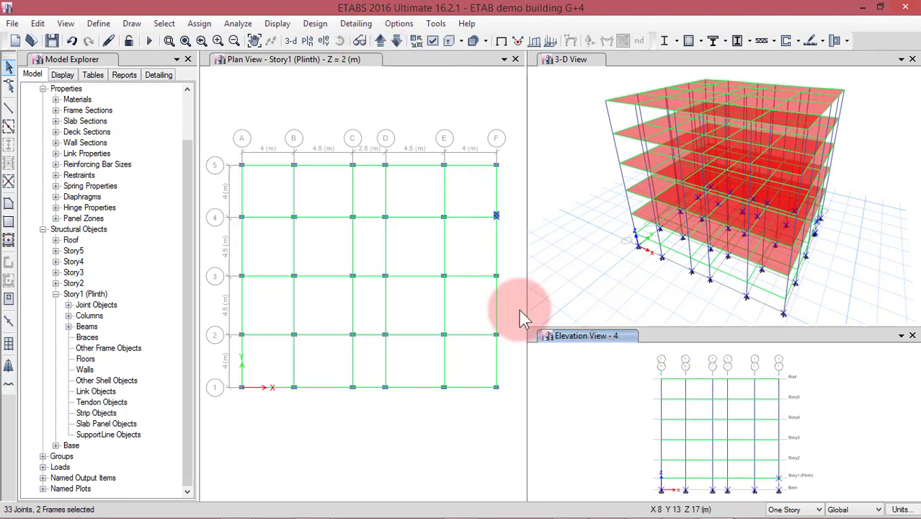
- Review the geometry and assignments of the Story2 column on grid F in the grid 4 elevation
{"action": "right_click", "coordinate": [777, 465]}
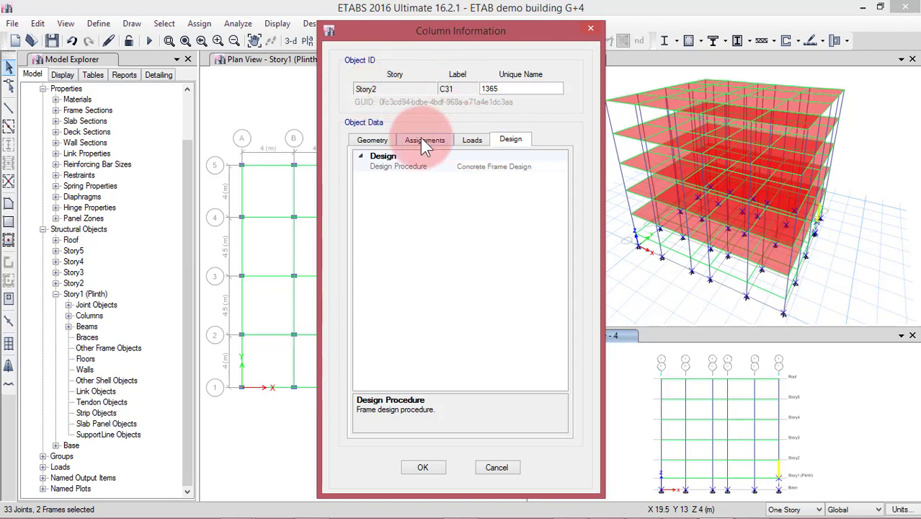
{"action": "left_click", "coordinate": [372, 141]}
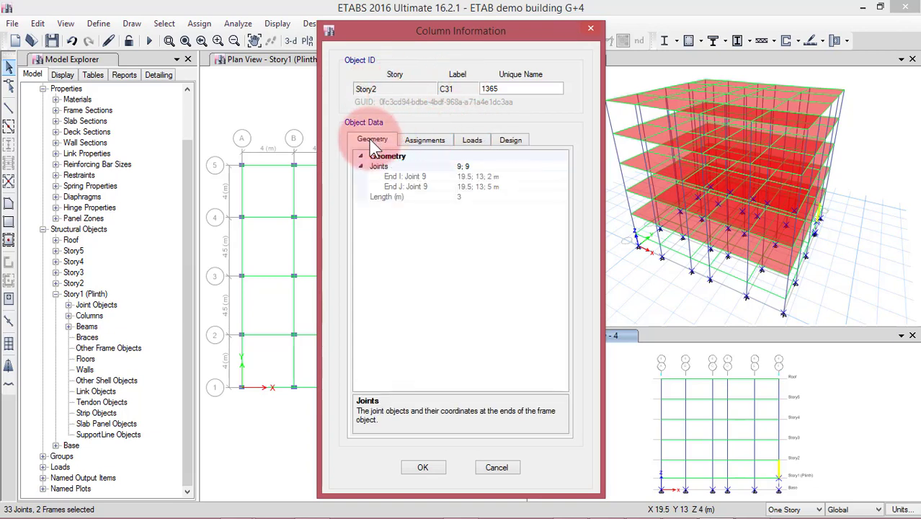
{"action": "left_click", "coordinate": [413, 138]}
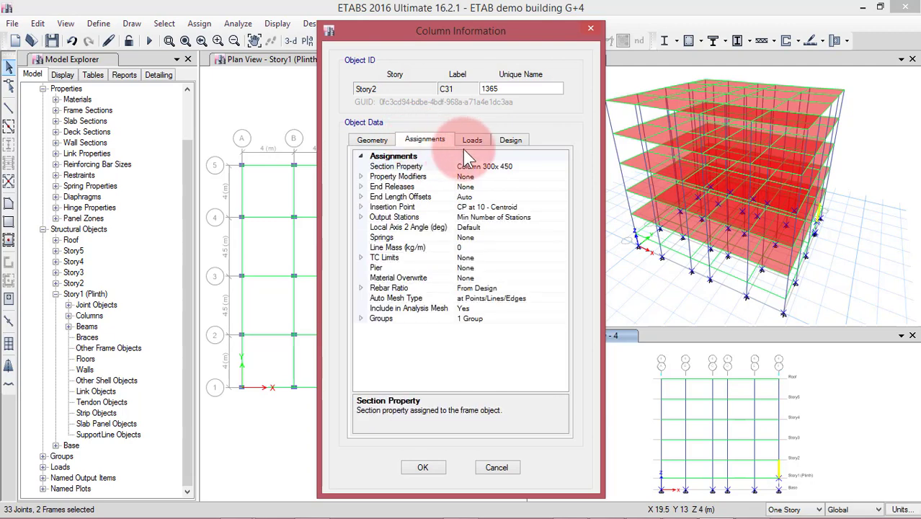
{"action": "left_click", "coordinate": [498, 467]}
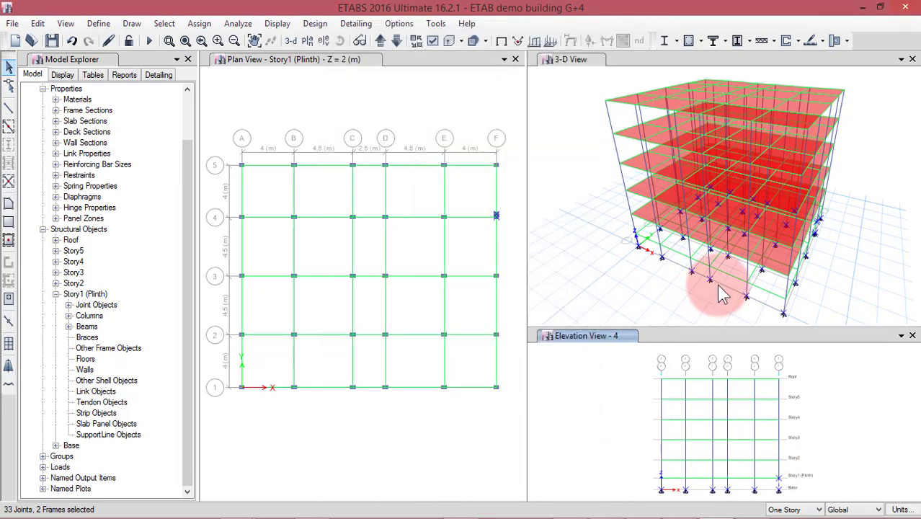
- Clear the selection and delete the extra column between Base and plinth beside grid F-4 in the 3-D view
{"action": "left_click", "coordinate": [545, 159]}
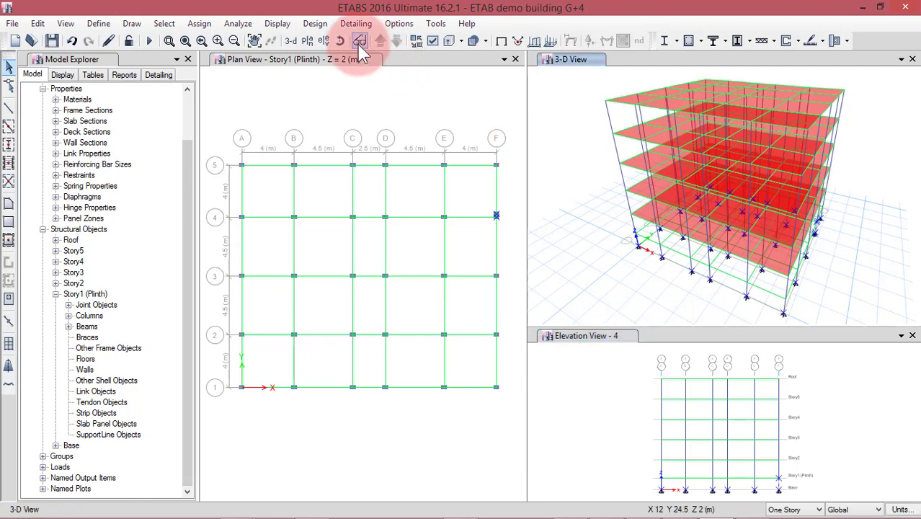
{"action": "left_click", "coordinate": [340, 42]}
{"action": "left_click_drag", "start_coordinate": [601, 158], "coordinate": [811, 245]}
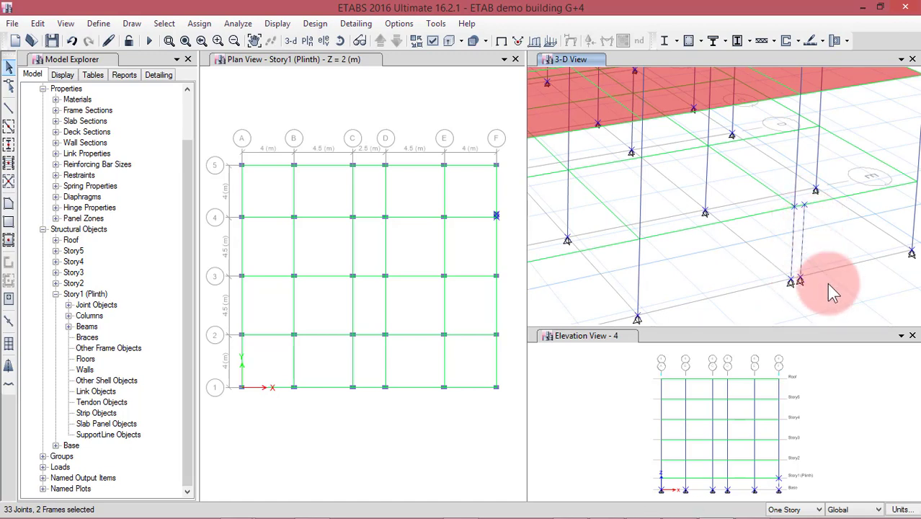
{"action": "key", "text": "ctrl+q"}
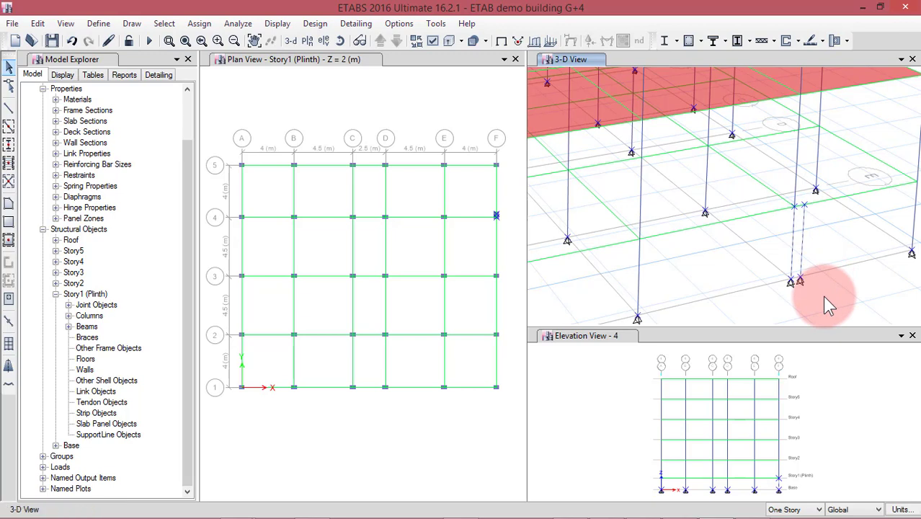
{"action": "left_click", "coordinate": [802, 248]}
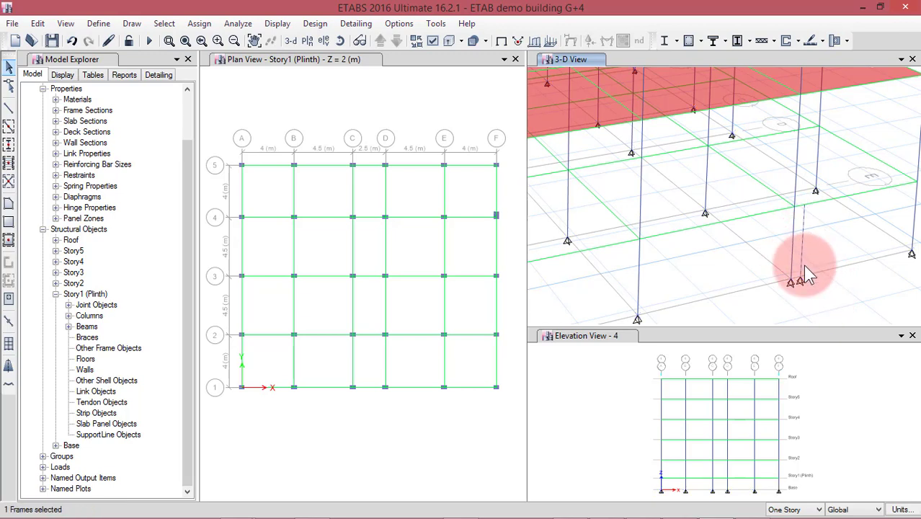
{"action": "key", "text": "Delete"}
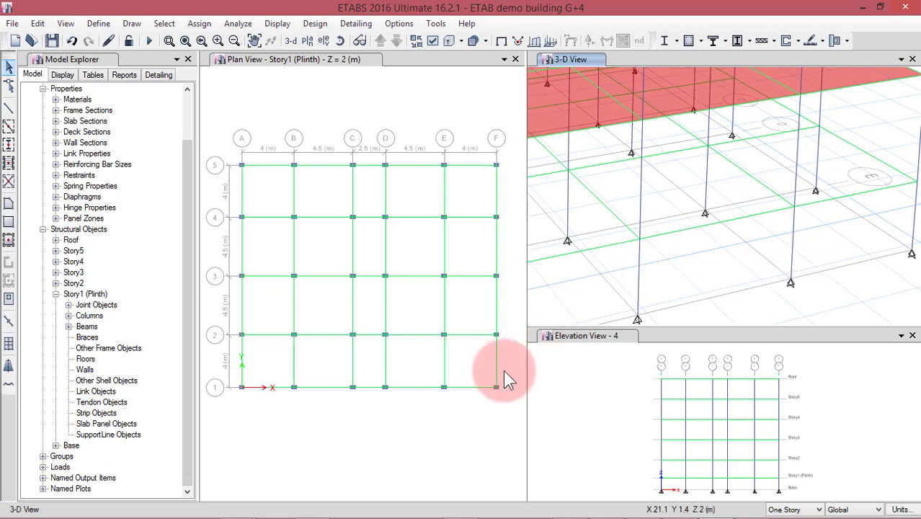
{"action": "scroll", "coordinate": [504, 370], "scroll_direction": "down", "scroll_amount": 3}
{"action": "middle_click_drag", "start_coordinate": [425, 313], "coordinate": [360, 253]}
{"action": "scroll", "coordinate": [361, 254], "scroll_direction": "up", "scroll_amount": 4}
{"action": "scroll", "coordinate": [341, 245], "scroll_direction": "down", "scroll_amount": 2}
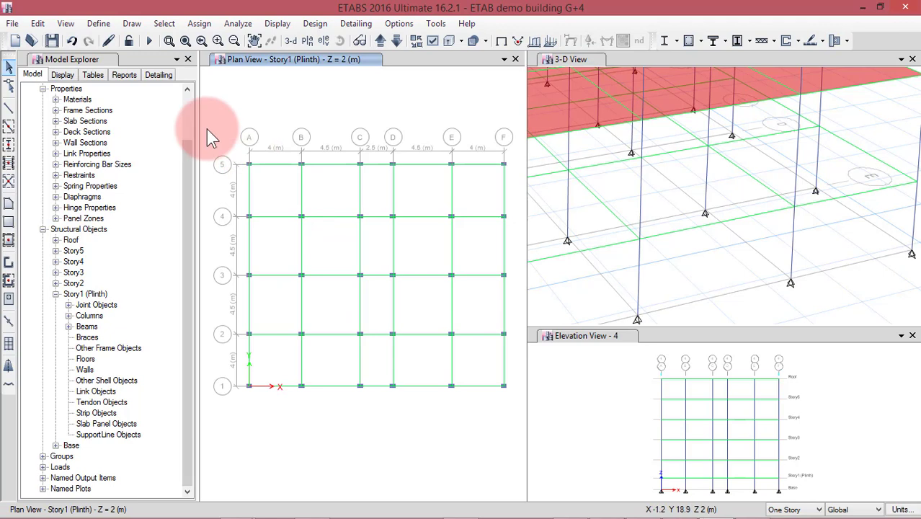
{"action": "left_click_drag", "start_coordinate": [281, 240], "coordinate": [517, 432]}
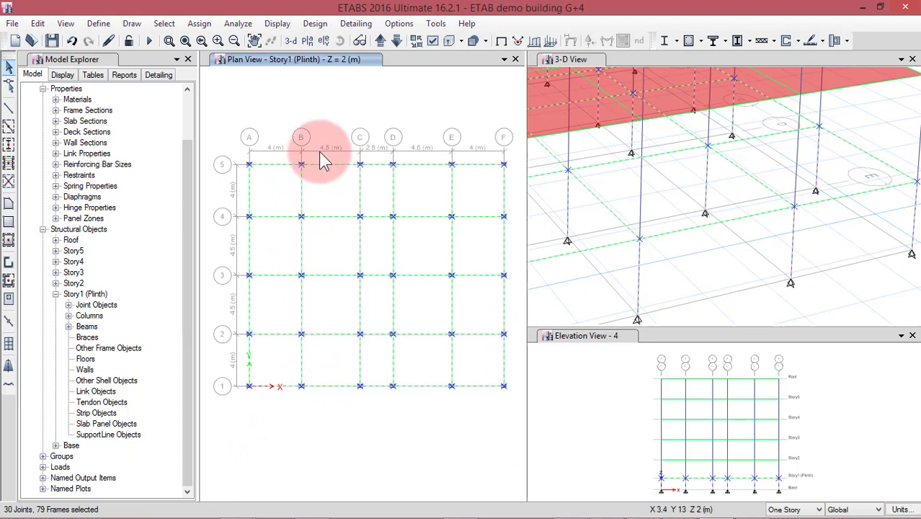
{"action": "left_click", "coordinate": [448, 100]}
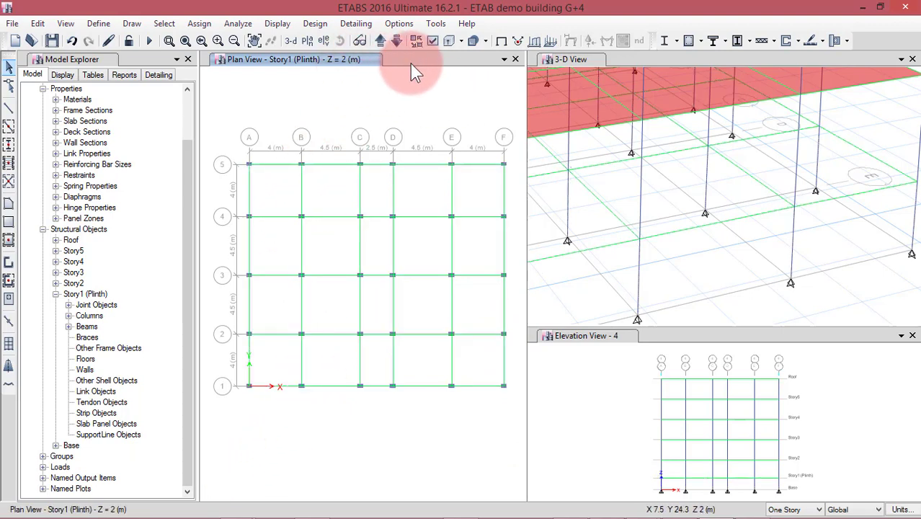
- Select all joints on the Base level in plan and bring up the joint restraint assignment for them
{"action": "left_click", "coordinate": [380, 42]}
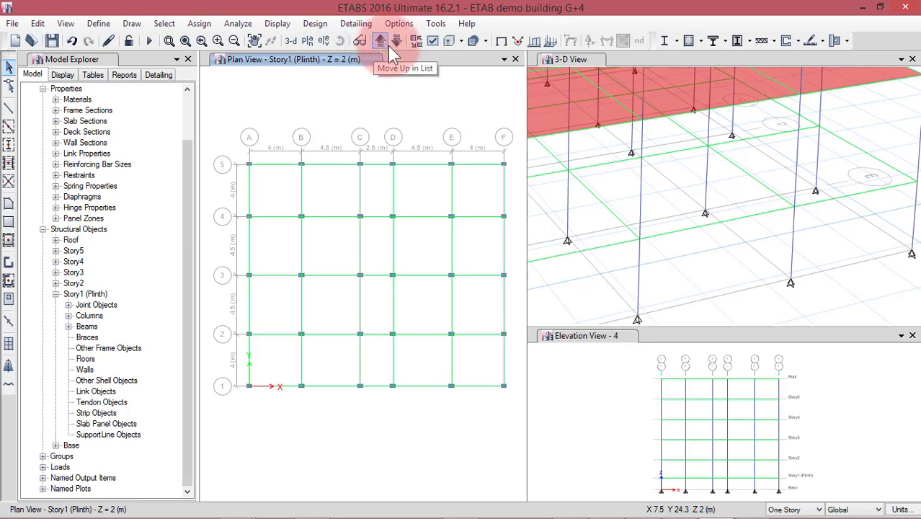
{"action": "left_click", "coordinate": [396, 42]}
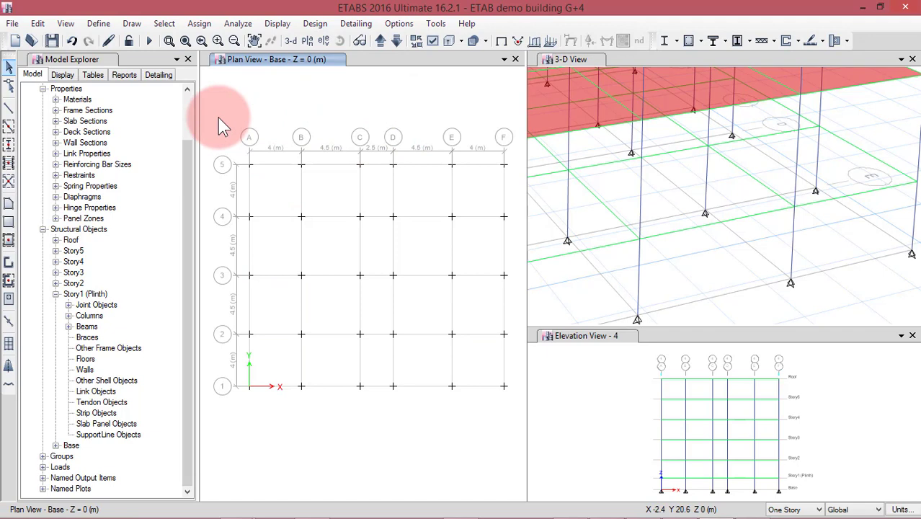
{"action": "left_click_drag", "start_coordinate": [218, 117], "coordinate": [518, 430]}
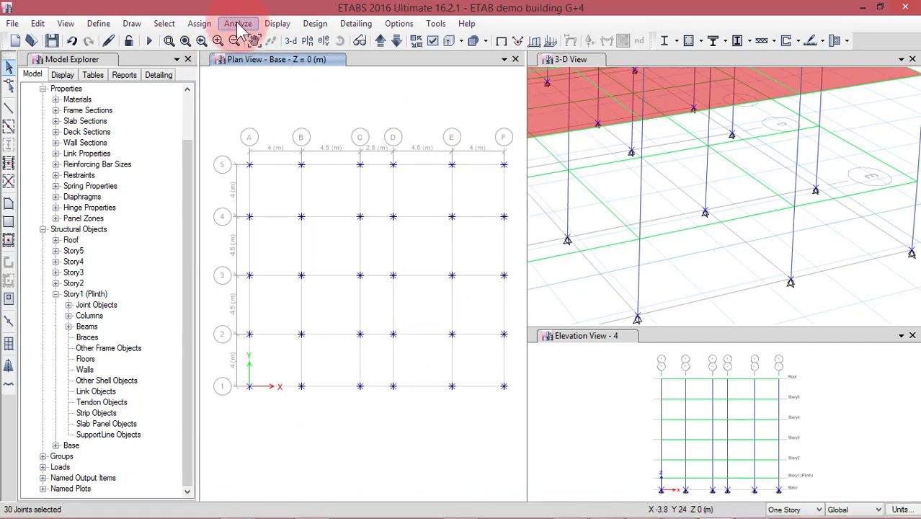
{"action": "left_click", "coordinate": [200, 24]}
{"action": "mouse_move", "coordinate": [214, 43]}
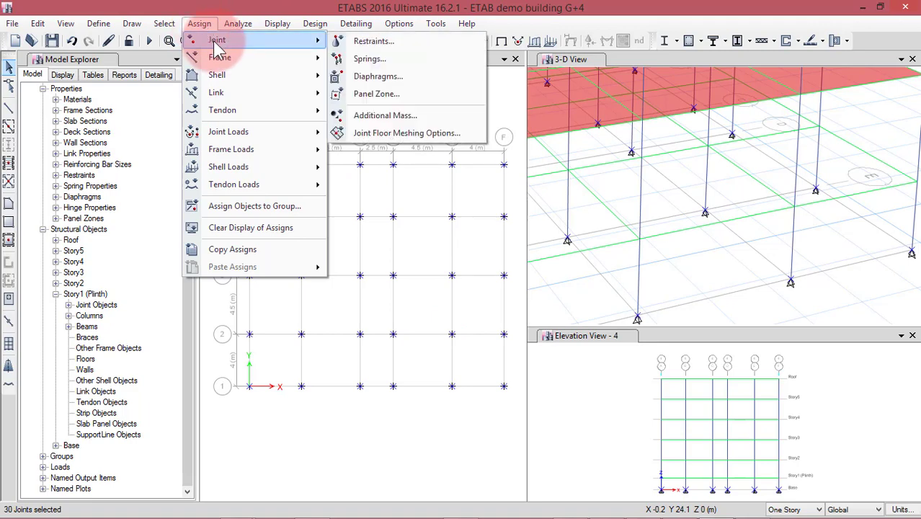
{"action": "left_click", "coordinate": [372, 44]}
{"action": "left_click_drag", "start_coordinate": [432, 171], "coordinate": [377, 123]}
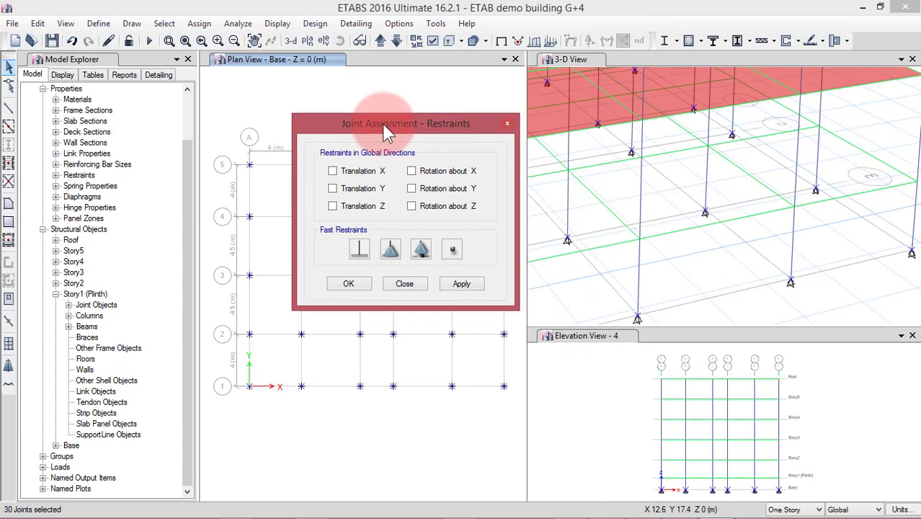
- Try the fast restraint presets and individual translation and rotation restraints for the selected Base joints
{"action": "left_click", "coordinate": [360, 248]}
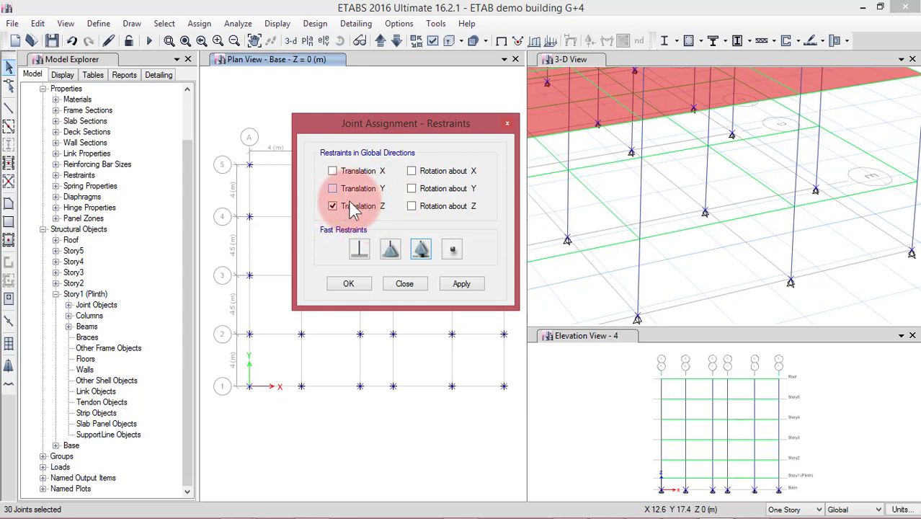
{"action": "left_click", "coordinate": [452, 251]}
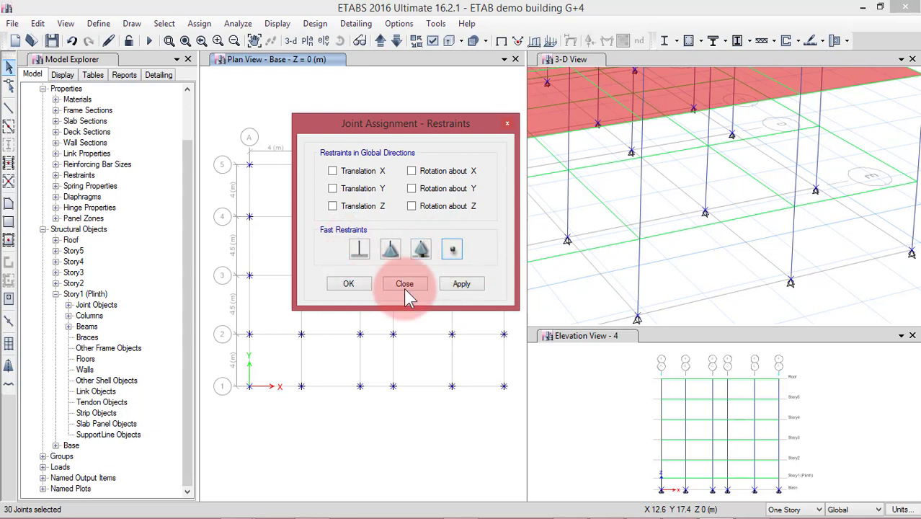
{"action": "left_click", "coordinate": [333, 172]}
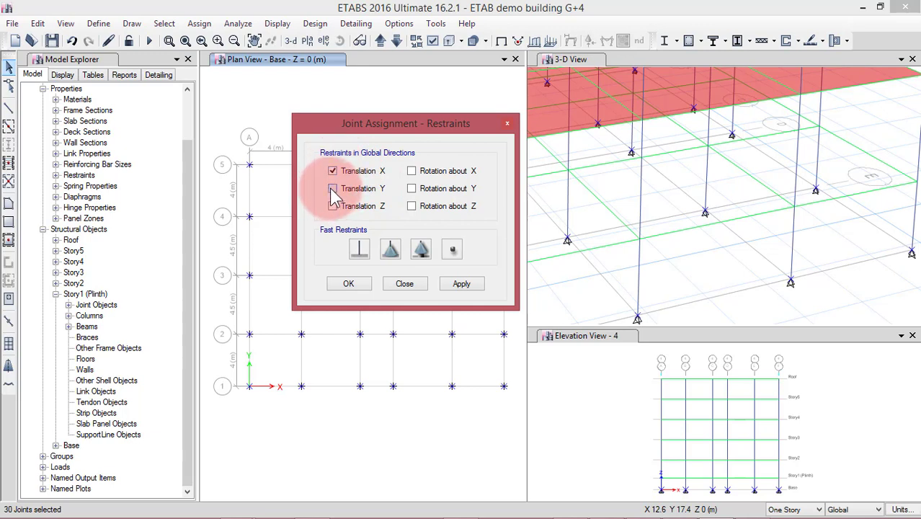
{"action": "left_click", "coordinate": [333, 188]}
{"action": "left_click", "coordinate": [412, 189]}
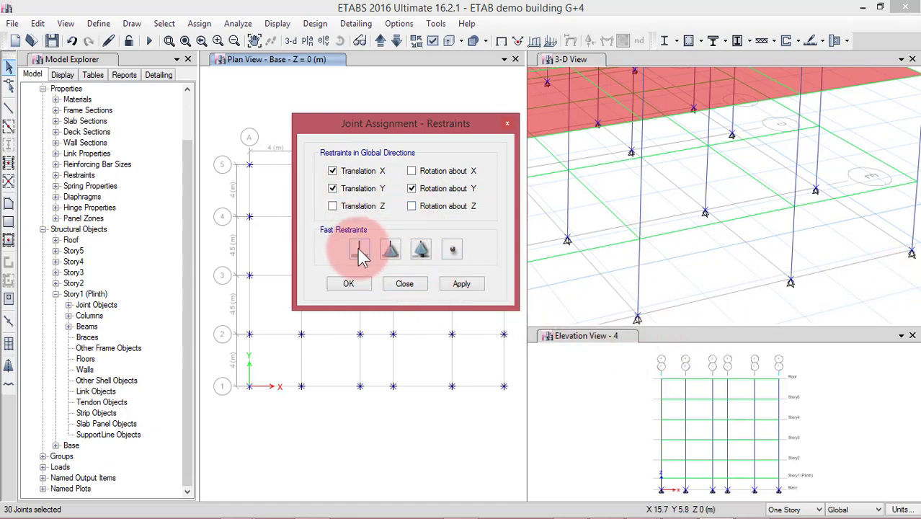
{"action": "left_click", "coordinate": [332, 206]}
{"action": "left_click", "coordinate": [411, 170]}
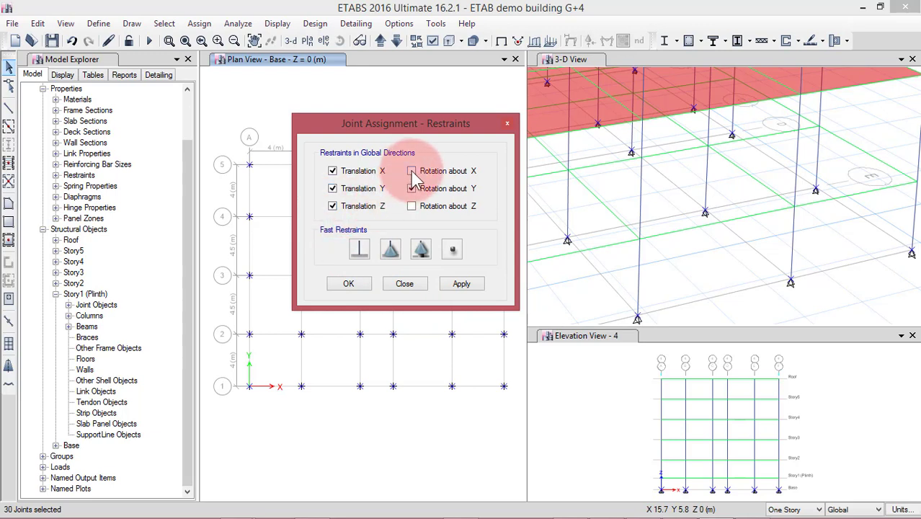
{"action": "left_click", "coordinate": [395, 250]}
- Assign the fixed support preset, restraining all translations and rotations about X, Y and Z, to the selected Base joints
{"action": "left_click", "coordinate": [360, 250]}
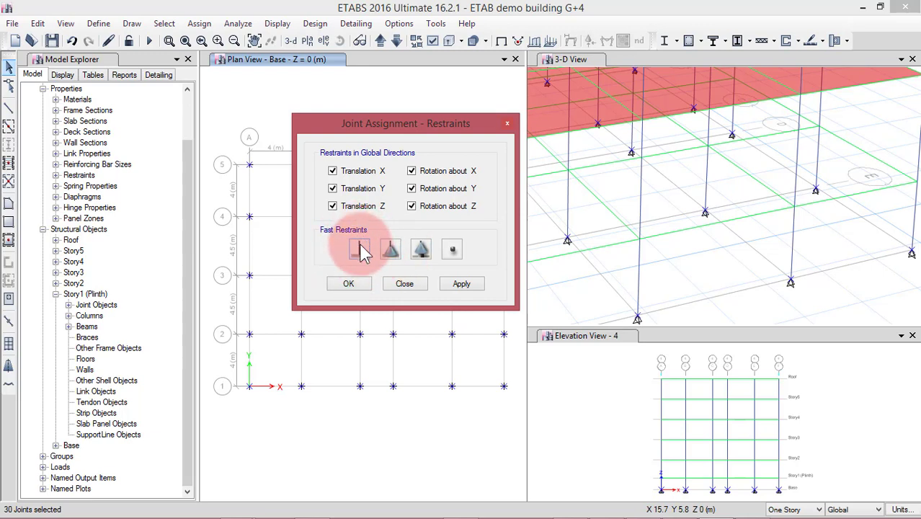
{"action": "left_click", "coordinate": [463, 284]}
{"action": "left_click", "coordinate": [390, 281]}
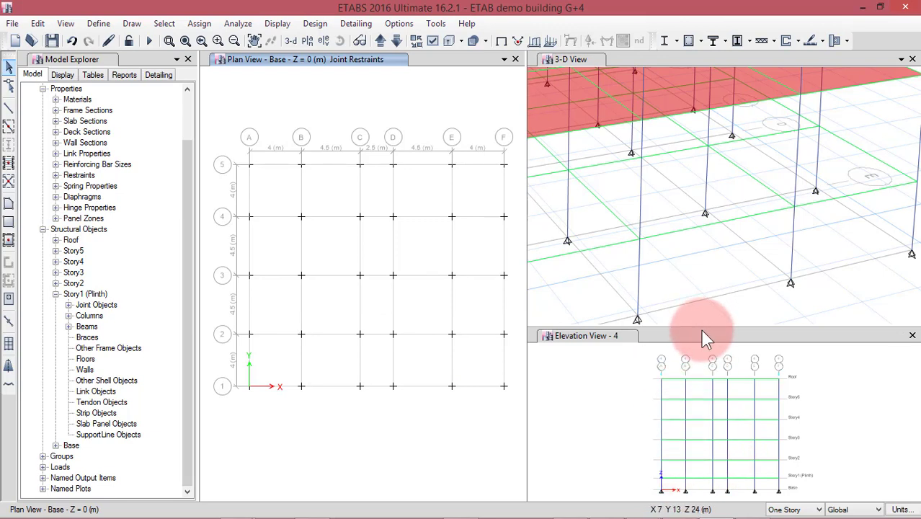
- Enlarge the elevation window and bring the plan view up to Story1 (Plinth), closing in on the column at grid A-5
{"action": "left_click_drag", "start_coordinate": [703, 326], "coordinate": [703, 241]}
{"action": "left_click", "coordinate": [716, 421]}
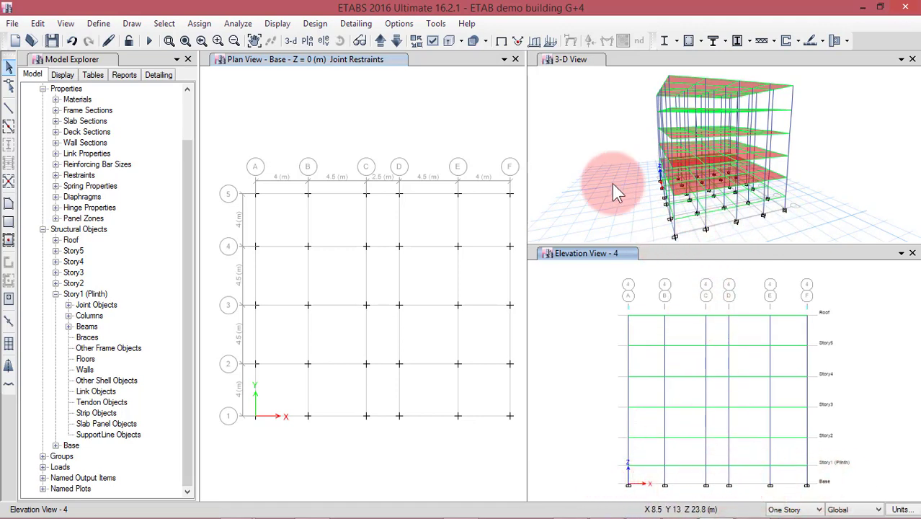
{"action": "left_click", "coordinate": [388, 147]}
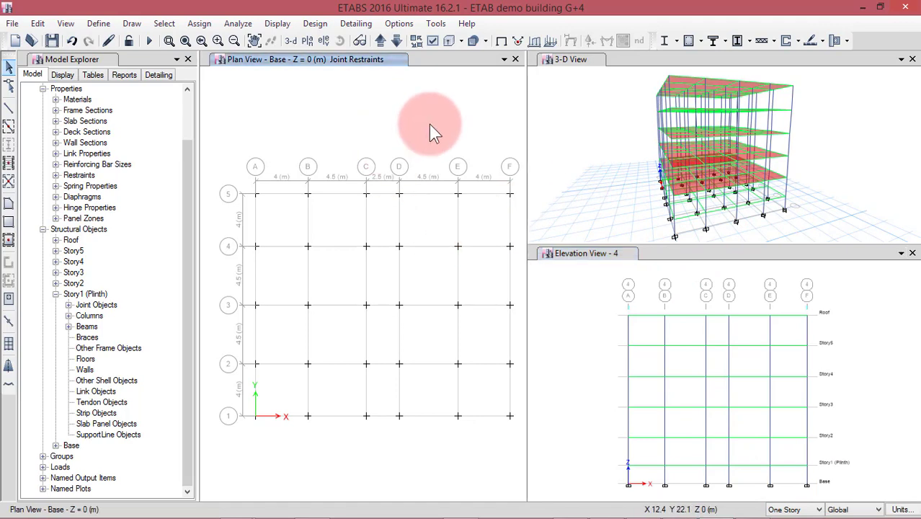
{"action": "left_click", "coordinate": [381, 41]}
{"action": "left_click", "coordinate": [380, 41]}
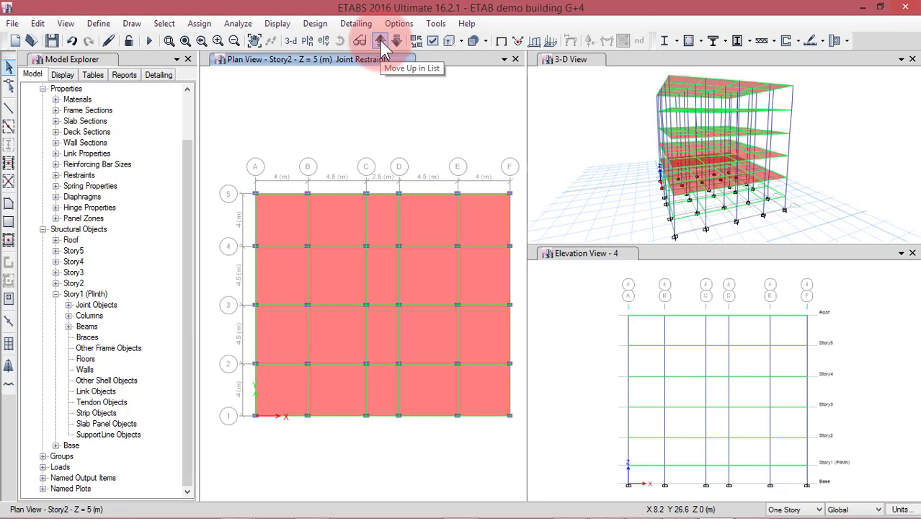
{"action": "left_click", "coordinate": [381, 41]}
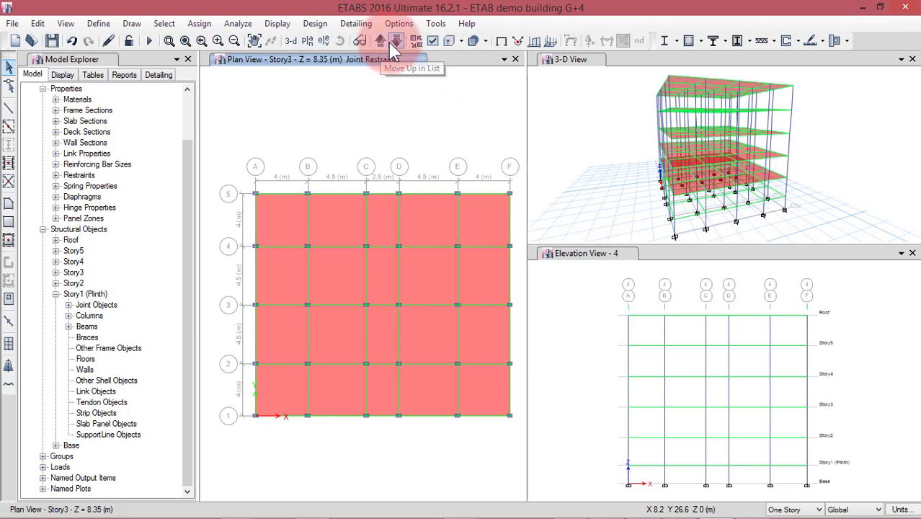
{"action": "left_click", "coordinate": [396, 42]}
{"action": "left_click", "coordinate": [396, 42]}
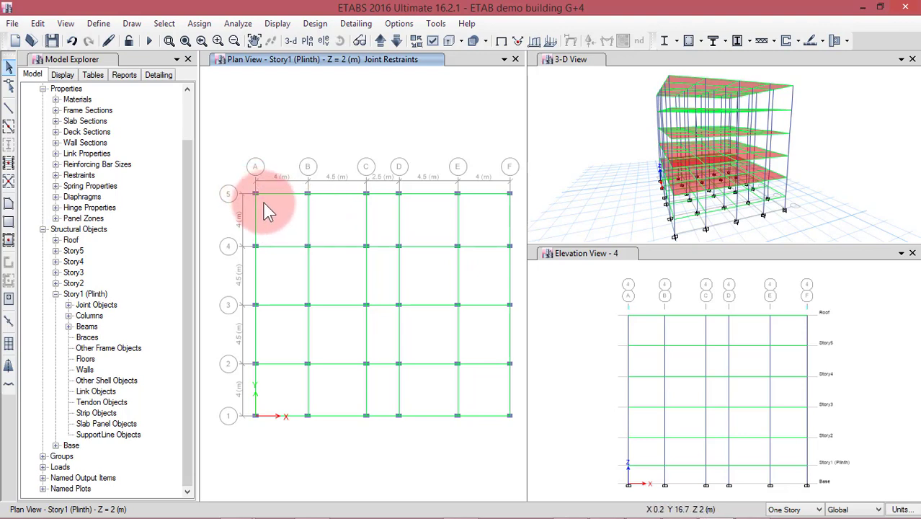
{"action": "scroll", "coordinate": [355, 218], "scroll_direction": "up", "scroll_amount": 2}
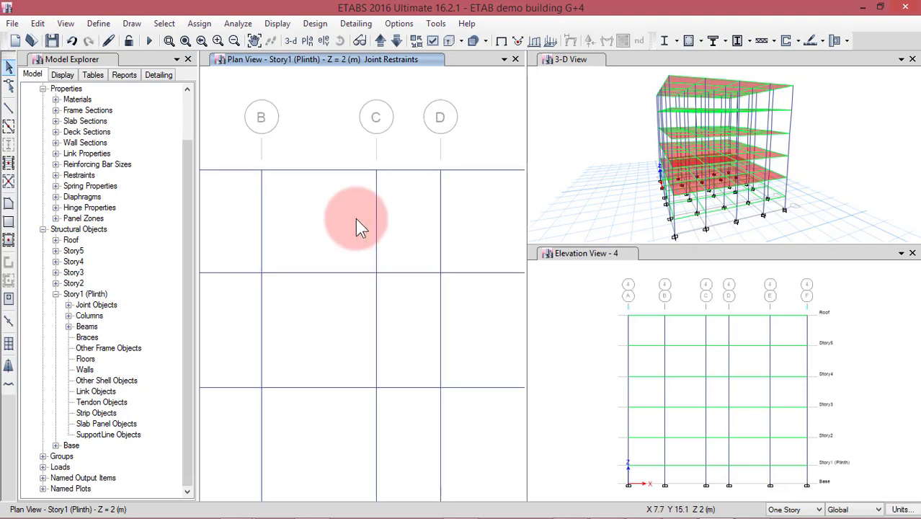
{"action": "scroll", "coordinate": [386, 186], "scroll_direction": "down", "scroll_amount": 2}
{"action": "scroll", "coordinate": [281, 184], "scroll_direction": "up", "scroll_amount": 2}
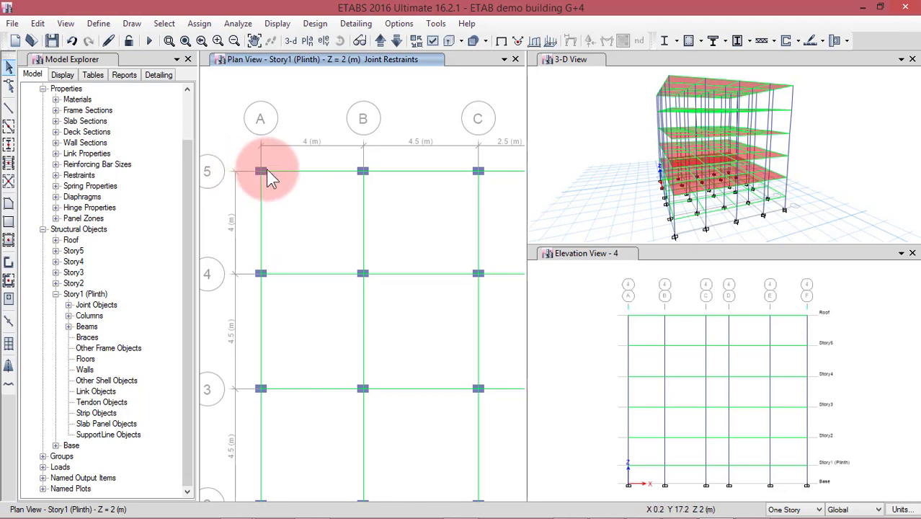
- Hide joint objects, beams, braces, null frames and floors in the Story1 (Plinth) plan view, keeping the columns displayed
{"action": "scroll", "coordinate": [258, 171], "scroll_direction": "up", "scroll_amount": 2}
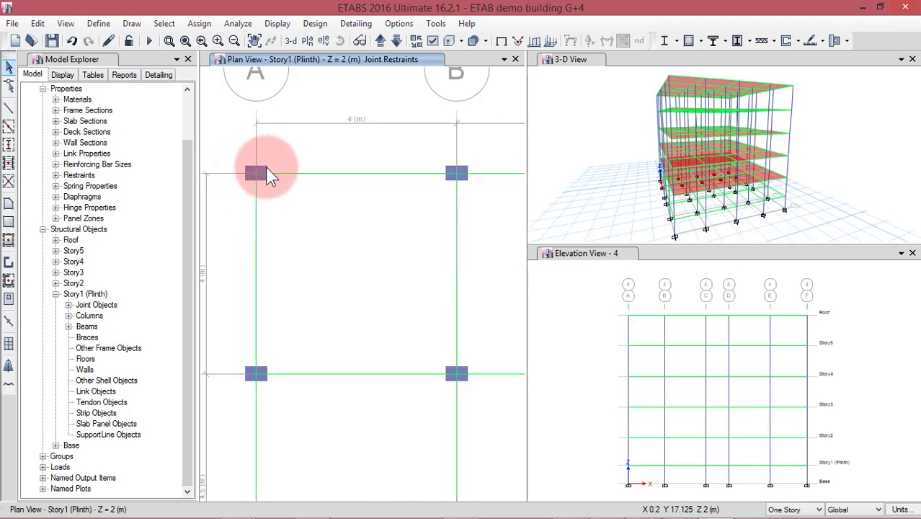
{"action": "scroll", "coordinate": [265, 176], "scroll_direction": "down", "scroll_amount": 2}
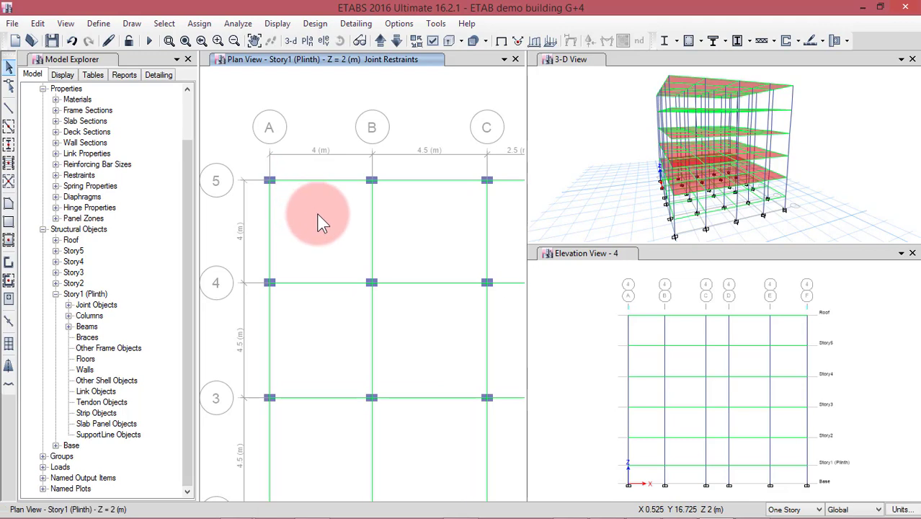
{"action": "scroll", "coordinate": [320, 223], "scroll_direction": "down", "scroll_amount": 2}
{"action": "middle_click_drag", "start_coordinate": [333, 222], "coordinate": [303, 203]}
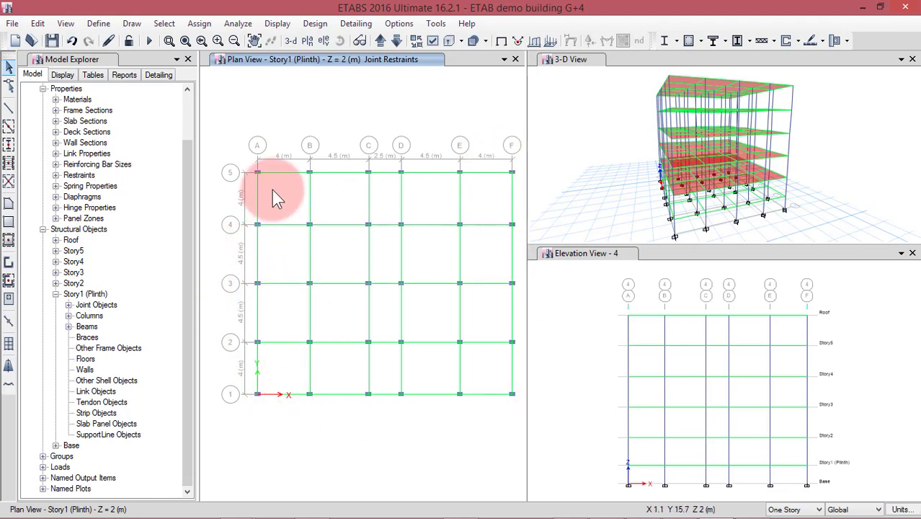
{"action": "left_click", "coordinate": [433, 45]}
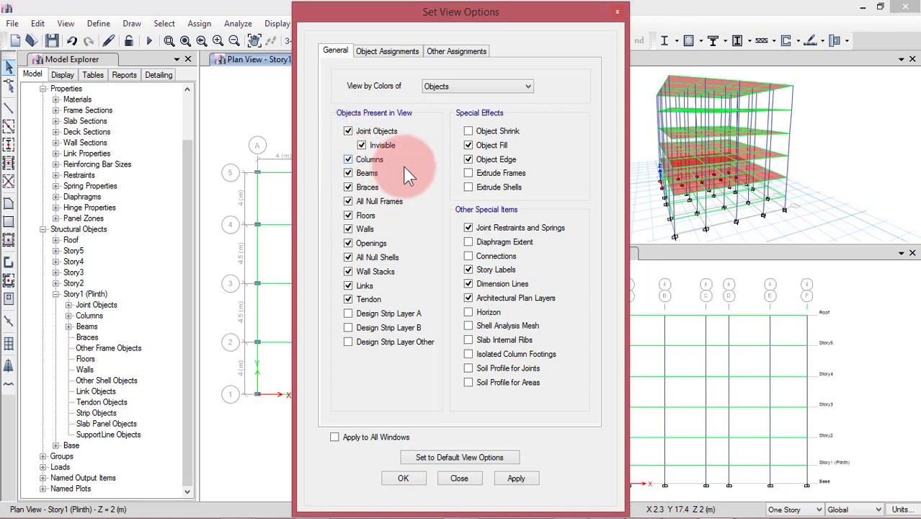
{"action": "left_click", "coordinate": [348, 173]}
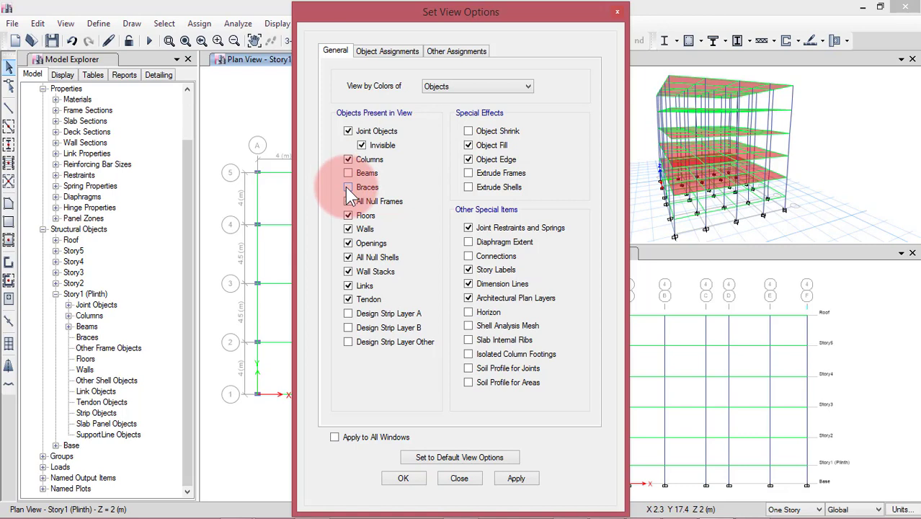
{"action": "left_click", "coordinate": [348, 131]}
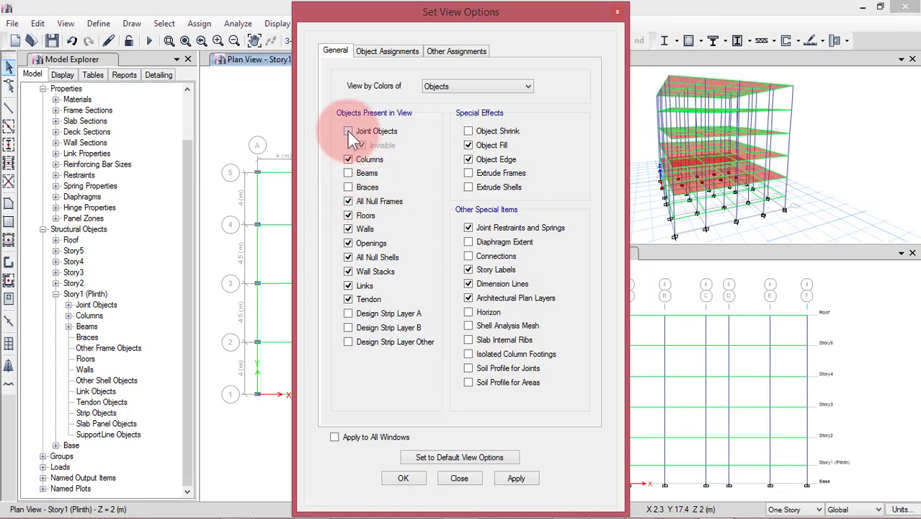
{"action": "left_click", "coordinate": [348, 201]}
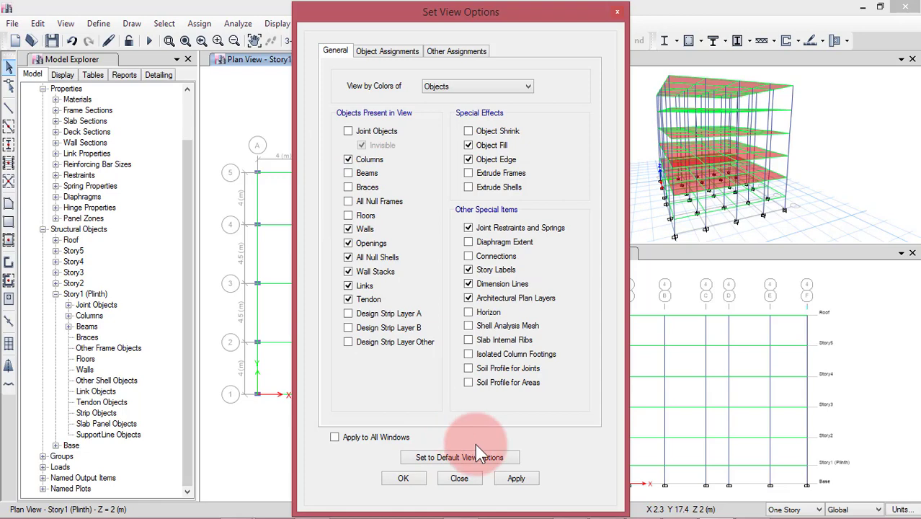
{"action": "left_click", "coordinate": [516, 478]}
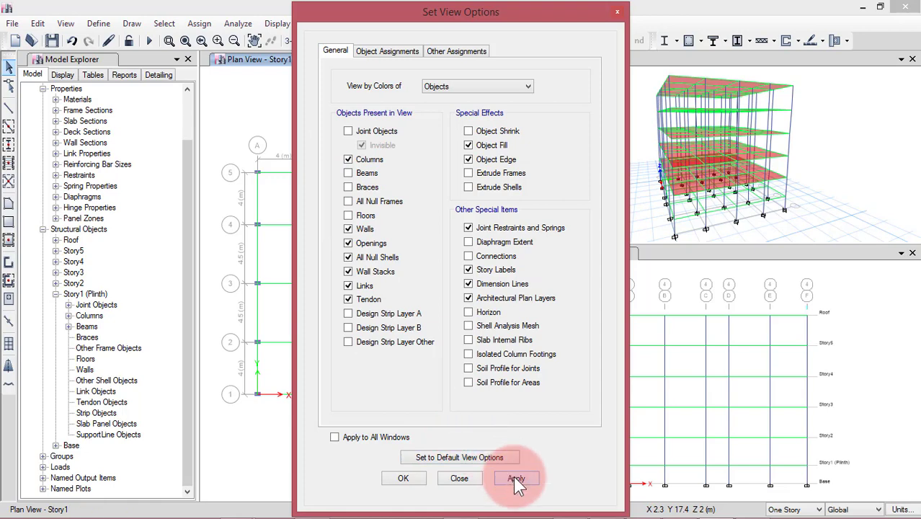
{"action": "left_click", "coordinate": [404, 479]}
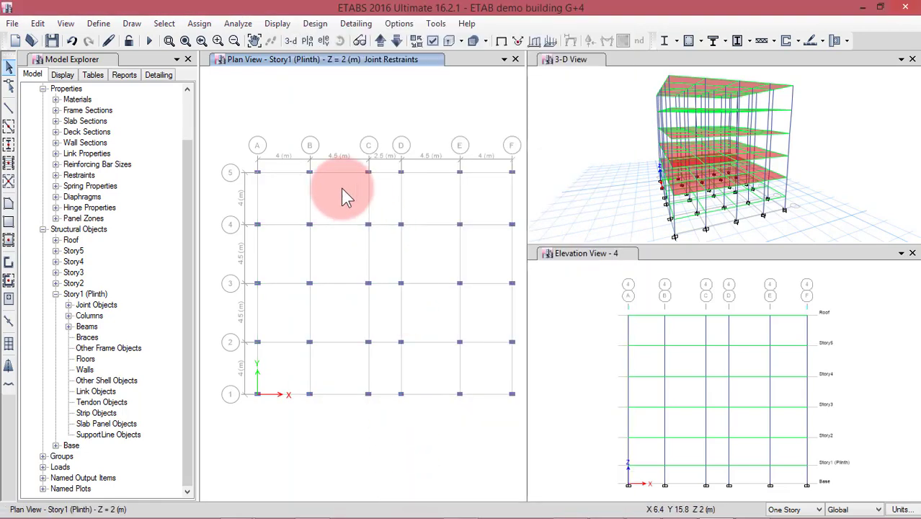
- Set the story scope to All Stories and select every column in the plan view
{"action": "left_click_drag", "start_coordinate": [219, 138], "coordinate": [517, 423]}
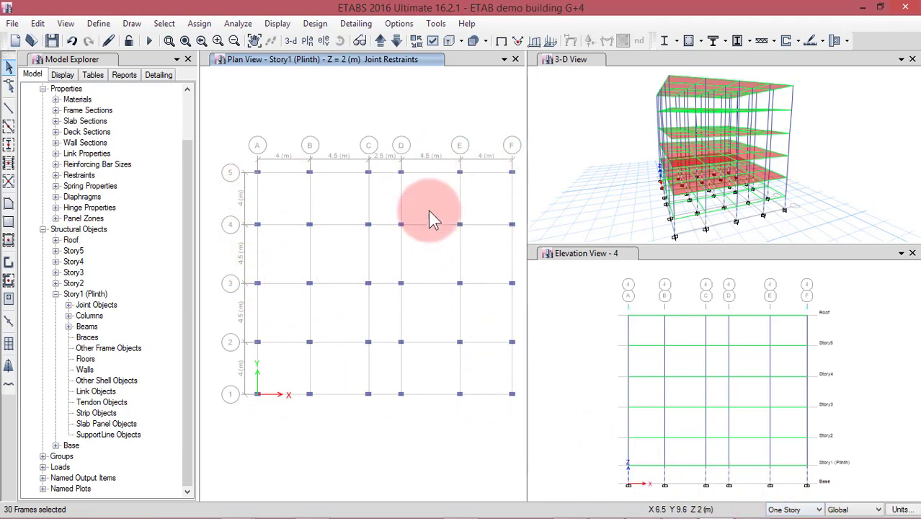
{"action": "left_click", "coordinate": [796, 510]}
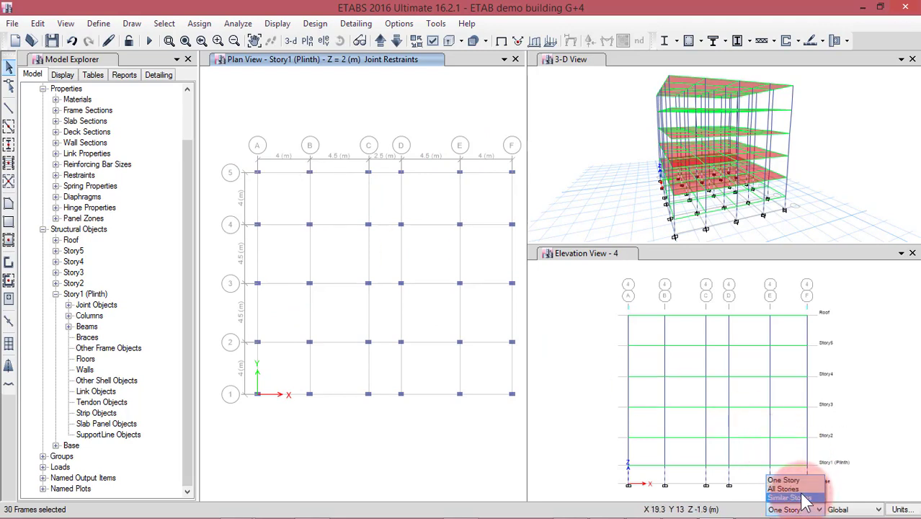
{"action": "left_click", "coordinate": [784, 488]}
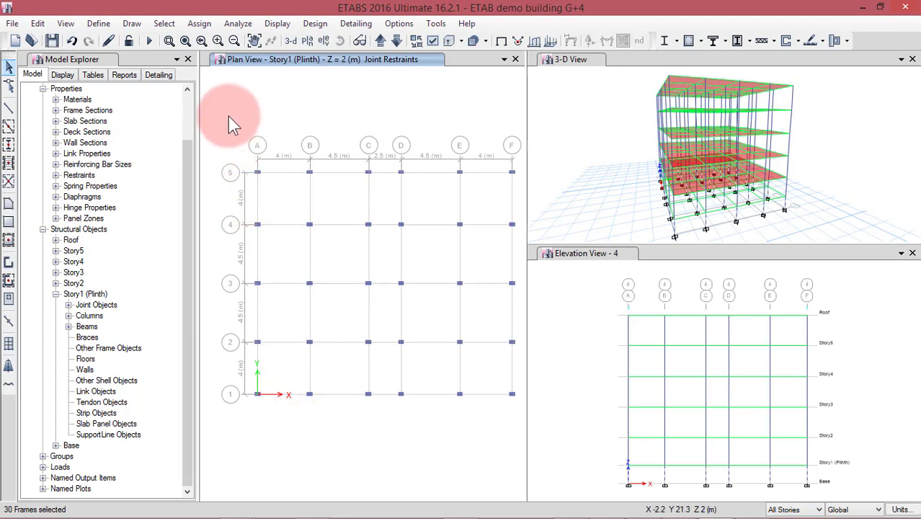
{"action": "left_click_drag", "start_coordinate": [229, 117], "coordinate": [520, 421]}
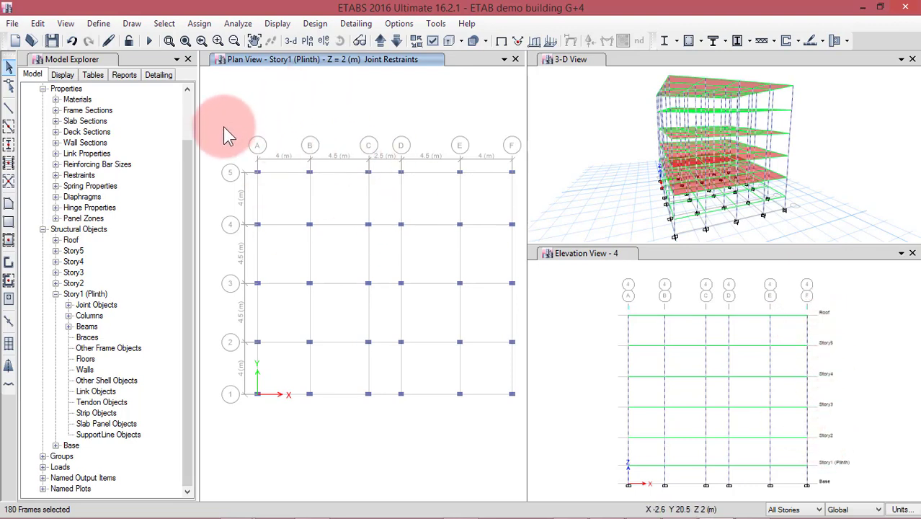
{"action": "left_click", "coordinate": [791, 510]}
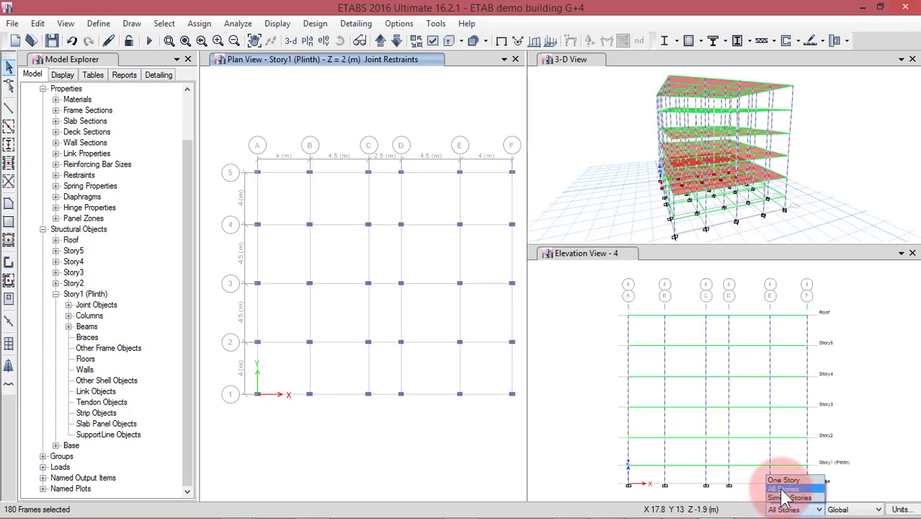
{"action": "left_click", "coordinate": [480, 455]}
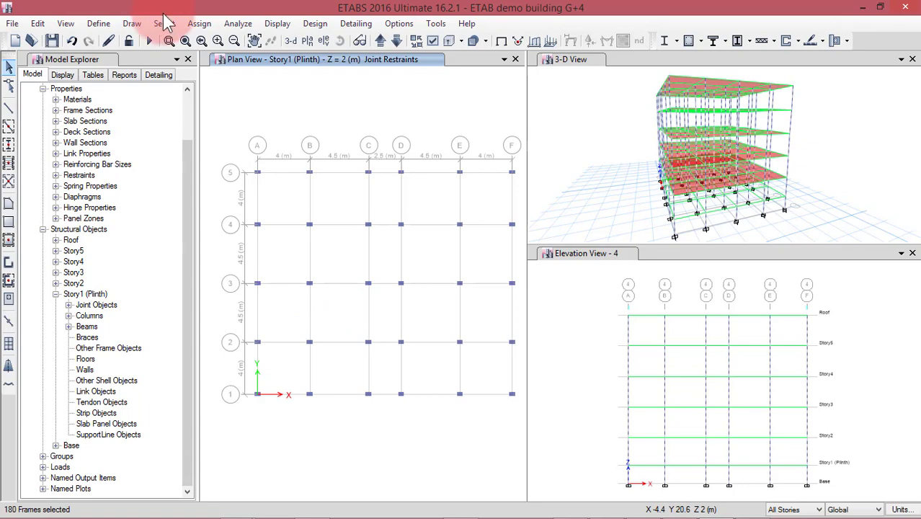
- Try a frame local axes angle of 90 degrees on all the selected columns, and undo the assignment
{"action": "left_click", "coordinate": [200, 24]}
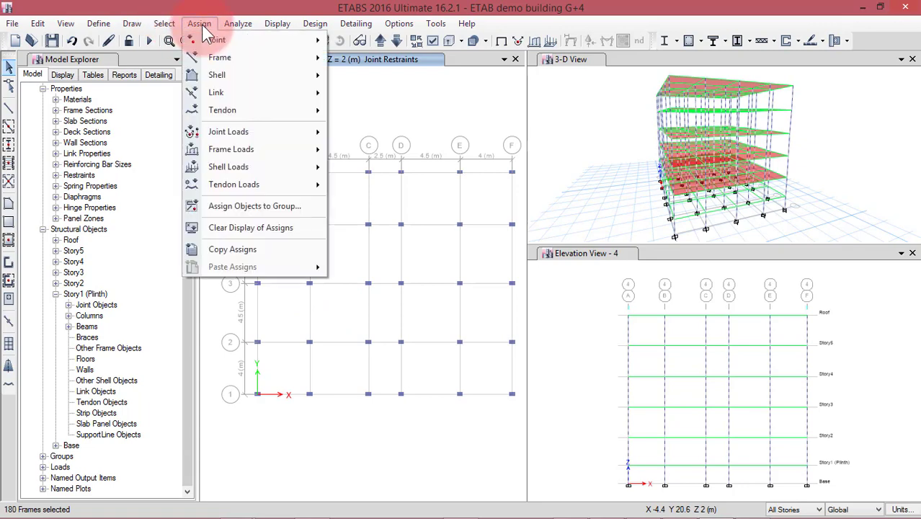
{"action": "mouse_move", "coordinate": [223, 62]}
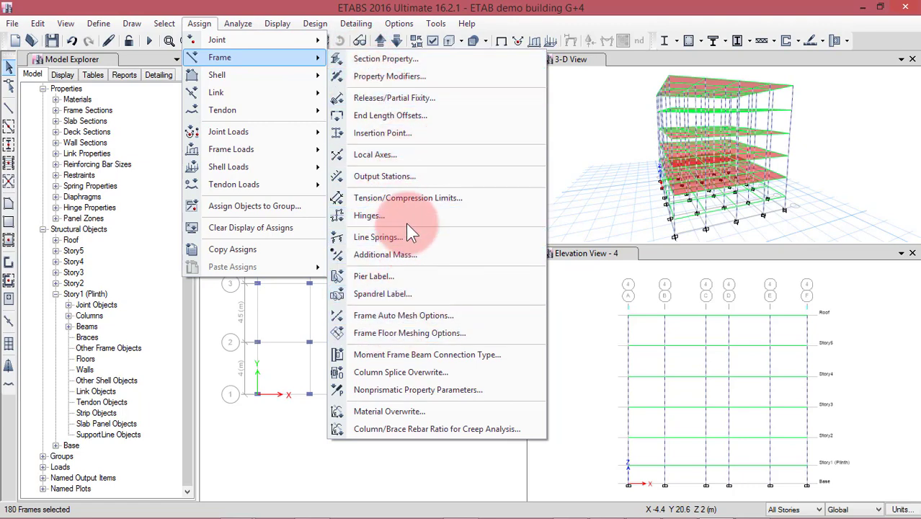
{"action": "left_click", "coordinate": [397, 153]}
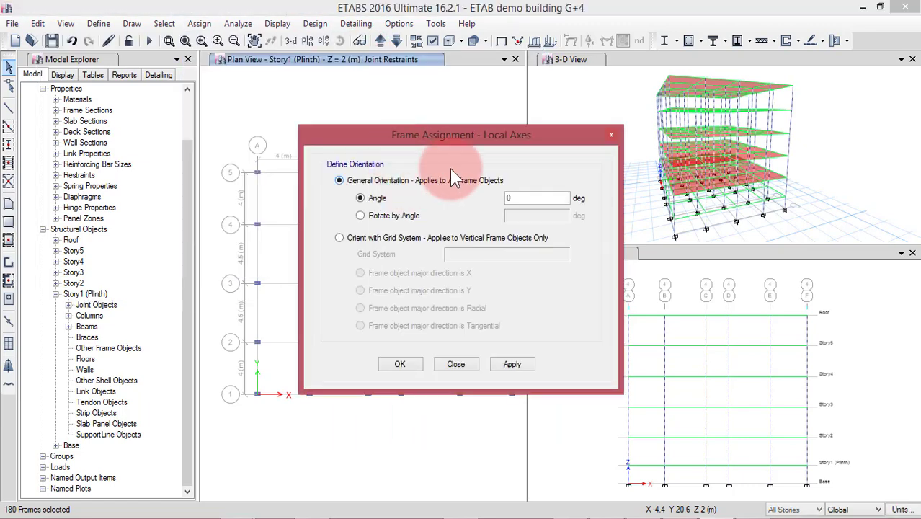
{"action": "double_click", "coordinate": [530, 197]}
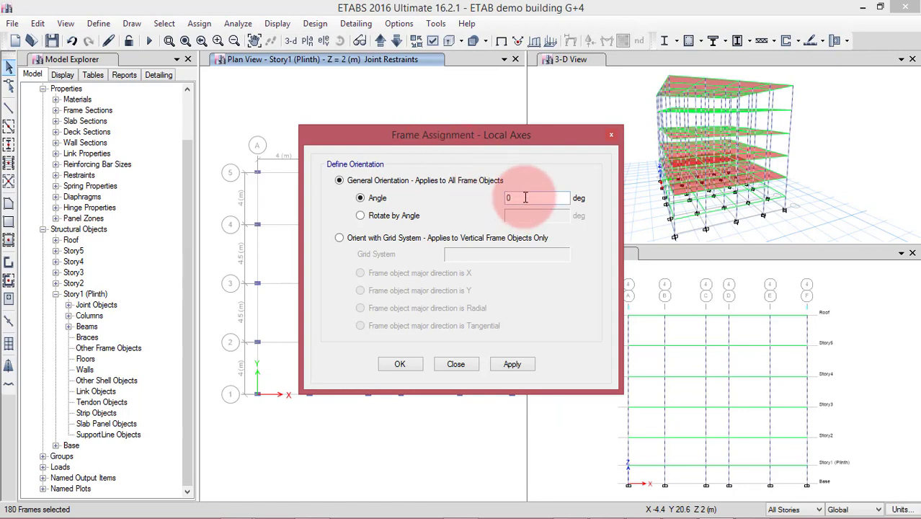
{"action": "left_click_drag", "start_coordinate": [486, 134], "coordinate": [640, 138]}
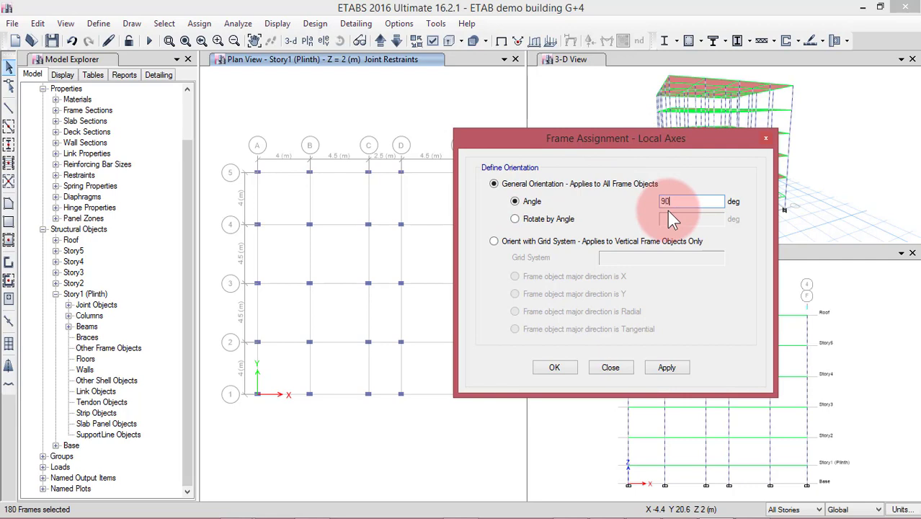
{"action": "left_click", "coordinate": [668, 370]}
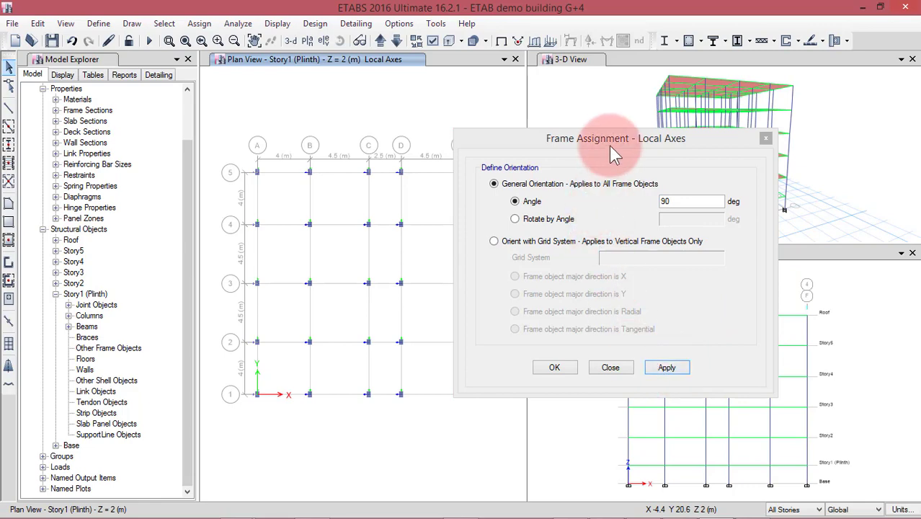
{"action": "left_click_drag", "start_coordinate": [584, 136], "coordinate": [886, 150]}
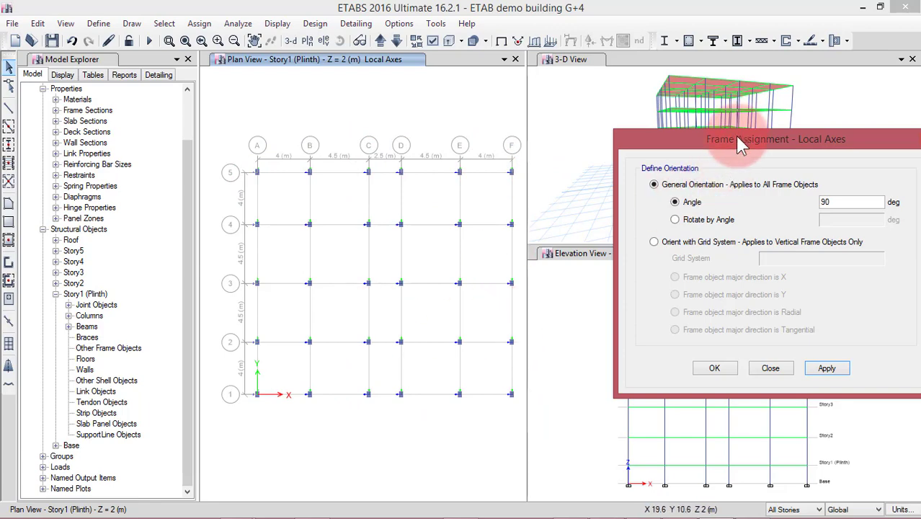
{"action": "left_click_drag", "start_coordinate": [710, 137], "coordinate": [578, 78]}
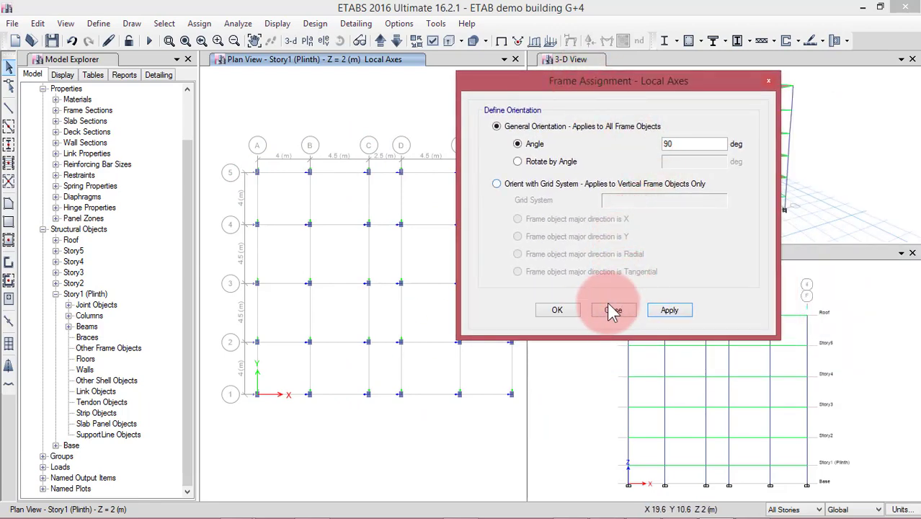
{"action": "left_click", "coordinate": [559, 311]}
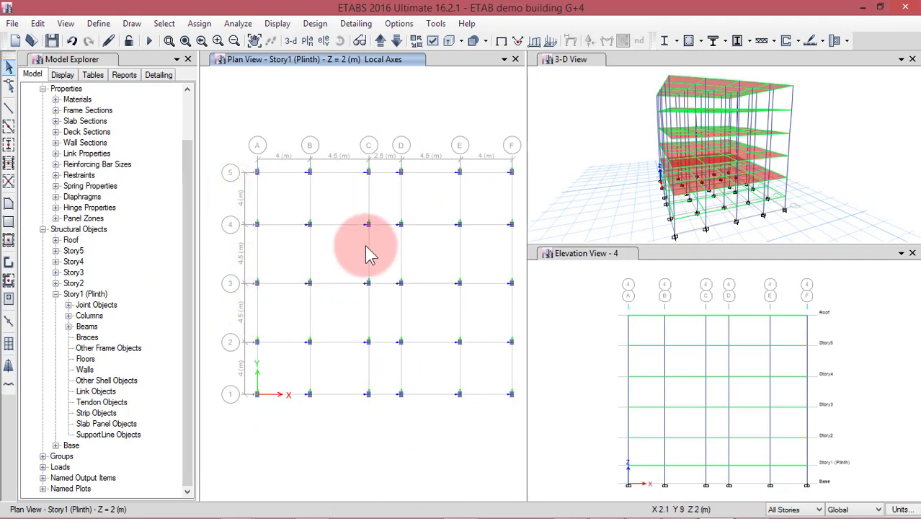
{"action": "left_click", "coordinate": [72, 41]}
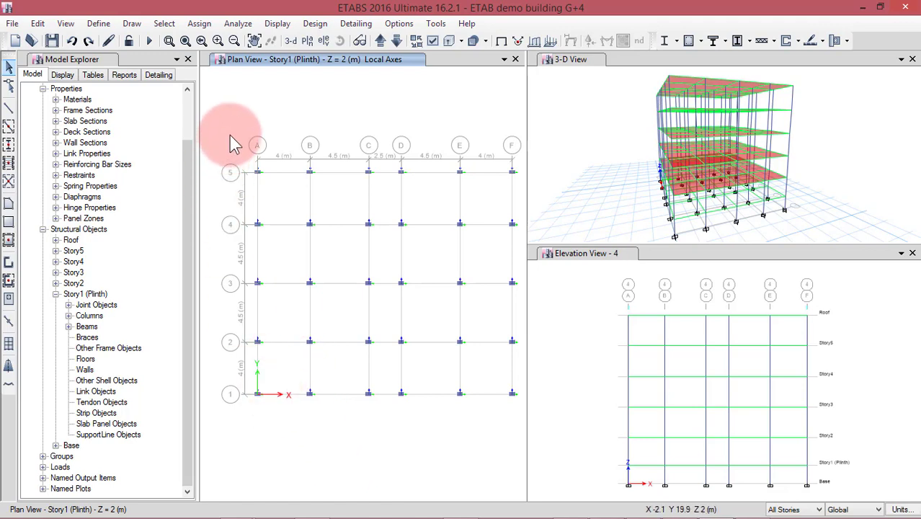
- Select the columns along grid lines A and F through all stories in the plan view
{"action": "left_click_drag", "start_coordinate": [230, 135], "coordinate": [282, 432]}
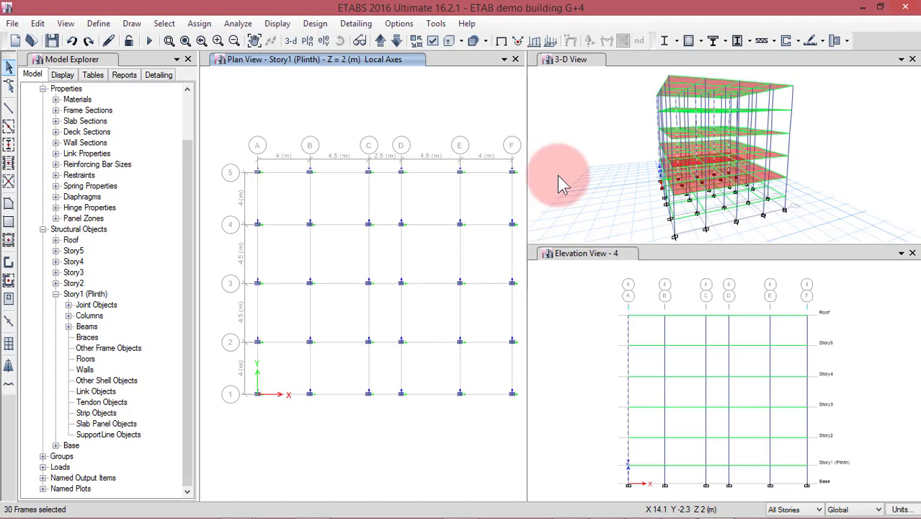
{"action": "left_click", "coordinate": [472, 43]}
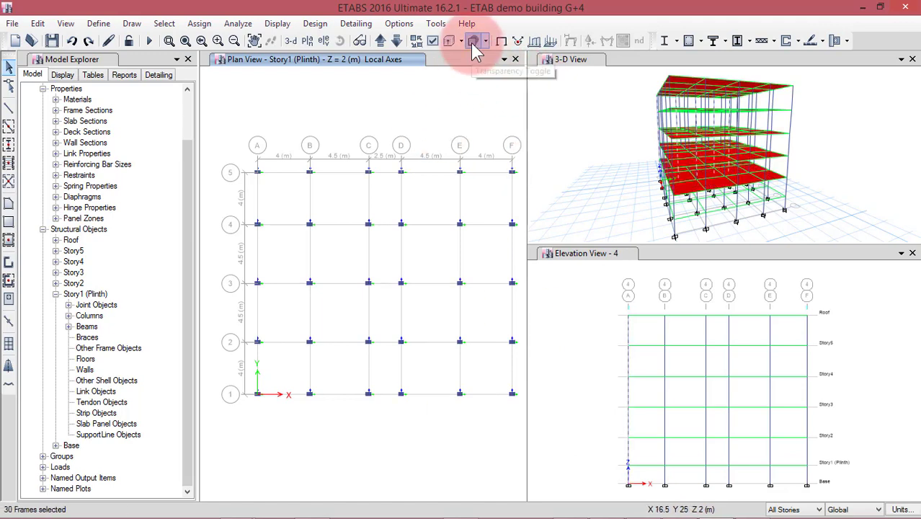
{"action": "left_click", "coordinate": [474, 44]}
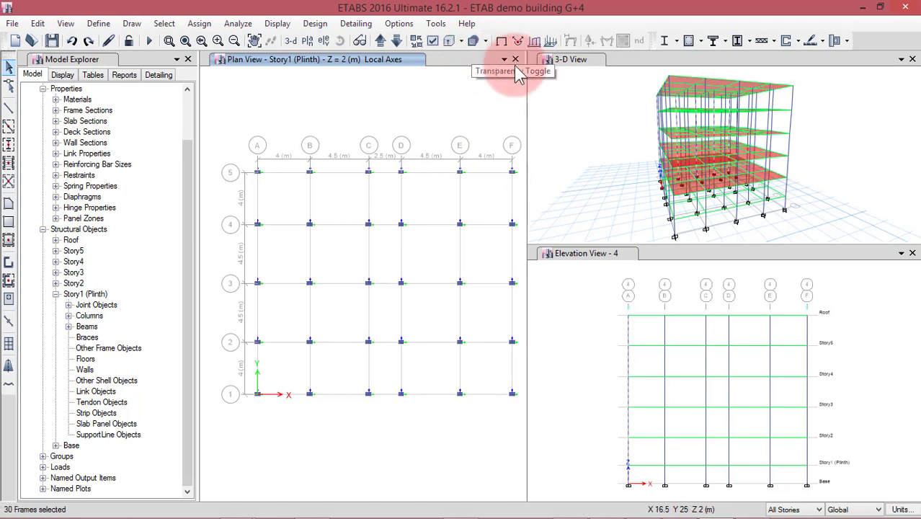
{"action": "left_click", "coordinate": [433, 43]}
{"action": "left_click", "coordinate": [515, 478]}
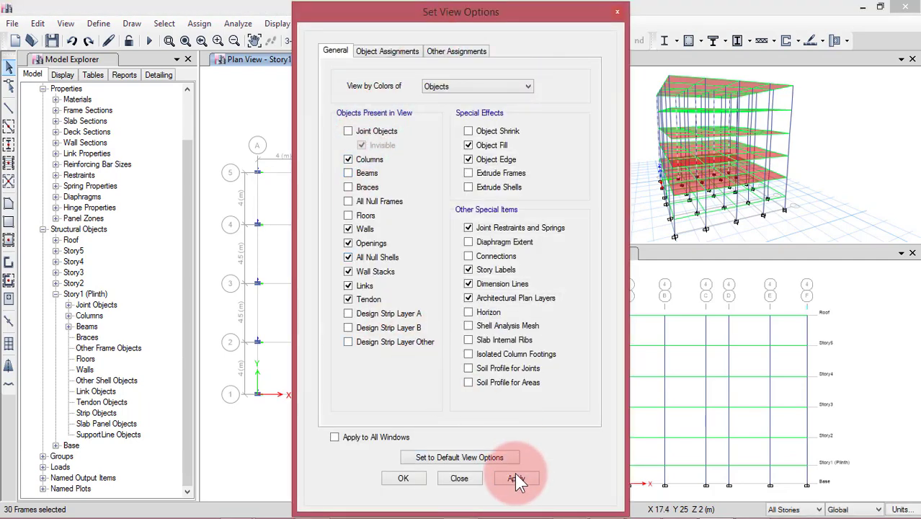
{"action": "left_click", "coordinate": [403, 479]}
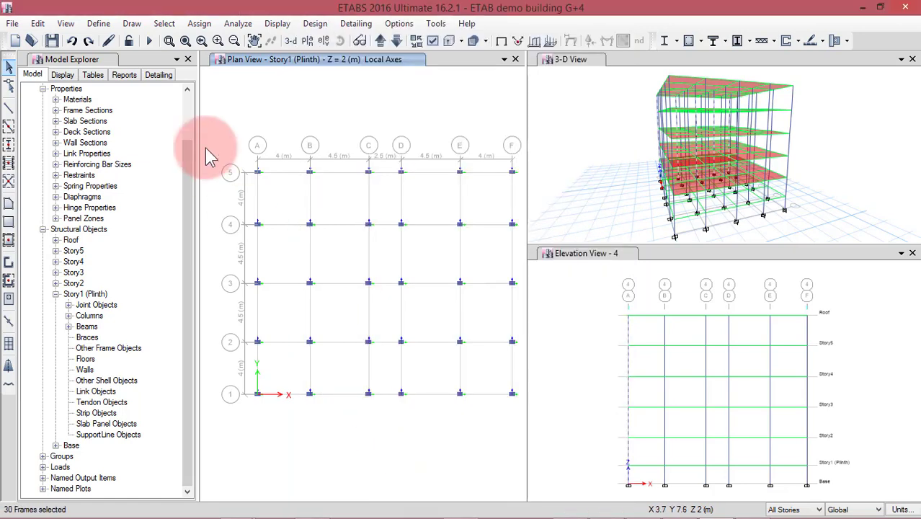
{"action": "left_click_drag", "start_coordinate": [240, 260], "coordinate": [277, 438]}
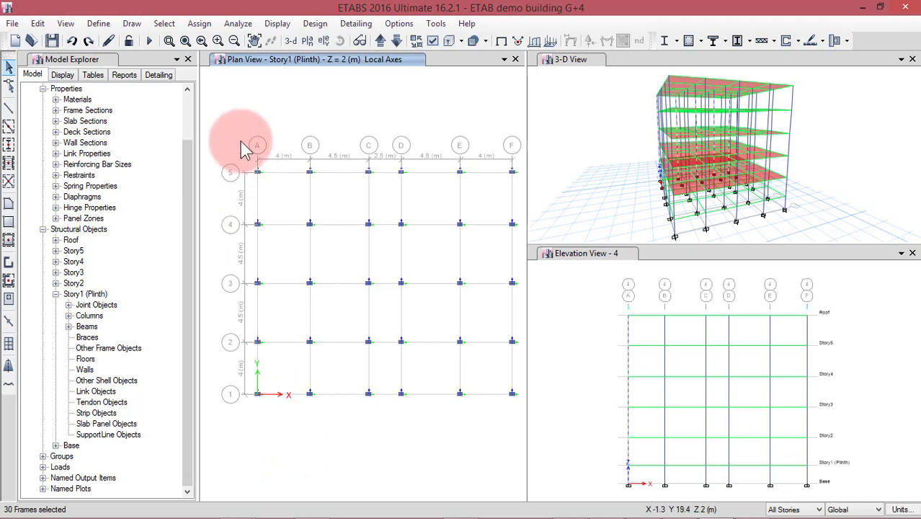
{"action": "left_click_drag", "start_coordinate": [495, 126], "coordinate": [526, 421]}
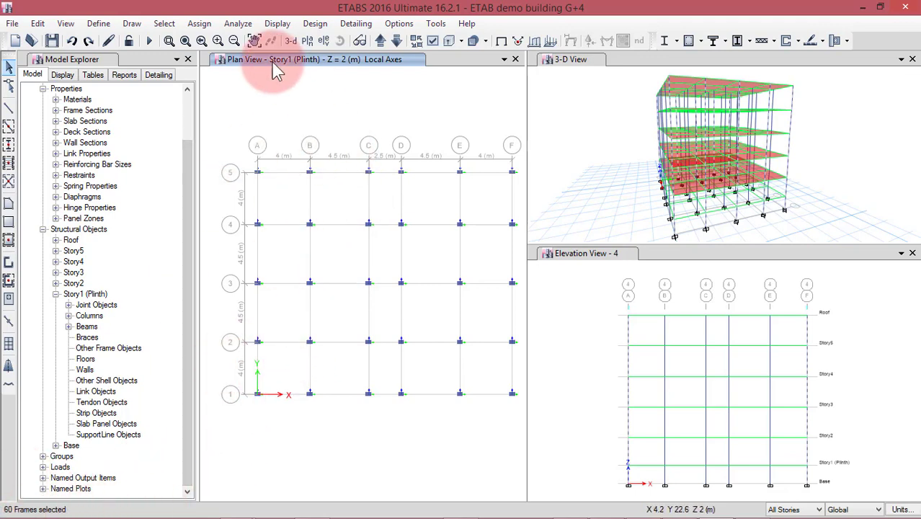
- Assign a frame local axes angle of 90 degrees to the selected columns along grid lines A and F
{"action": "left_click", "coordinate": [199, 24]}
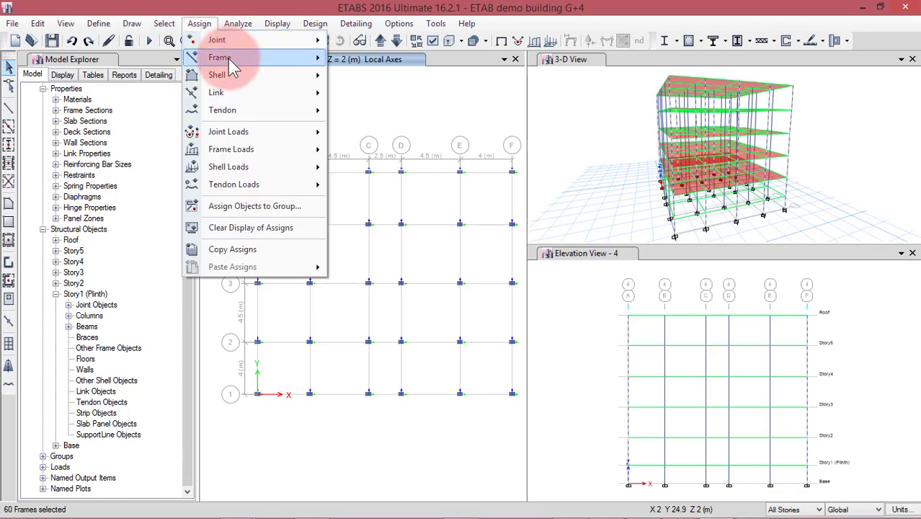
{"action": "mouse_move", "coordinate": [228, 59]}
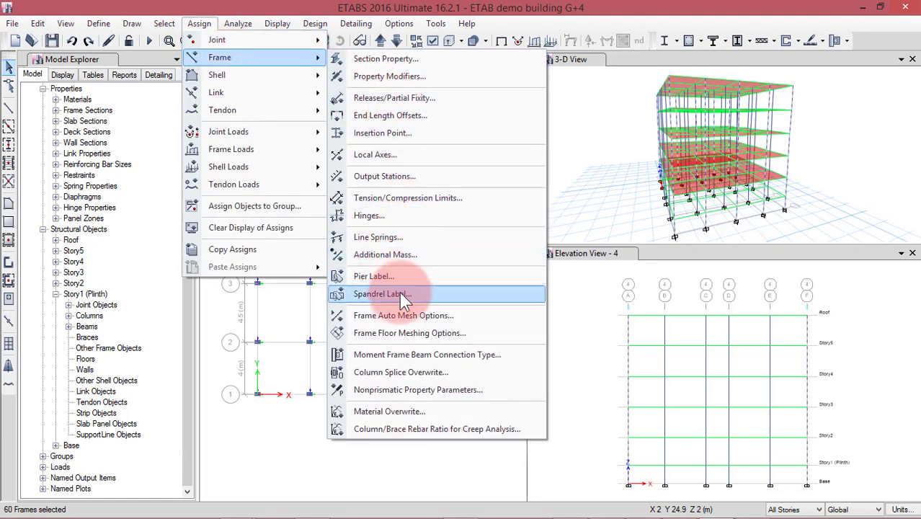
{"action": "left_click", "coordinate": [393, 153]}
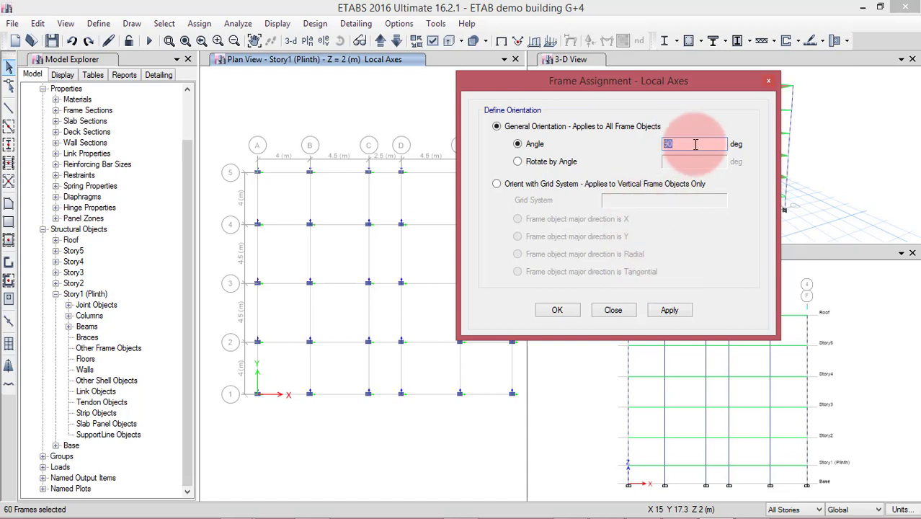
{"action": "left_click", "coordinate": [669, 311]}
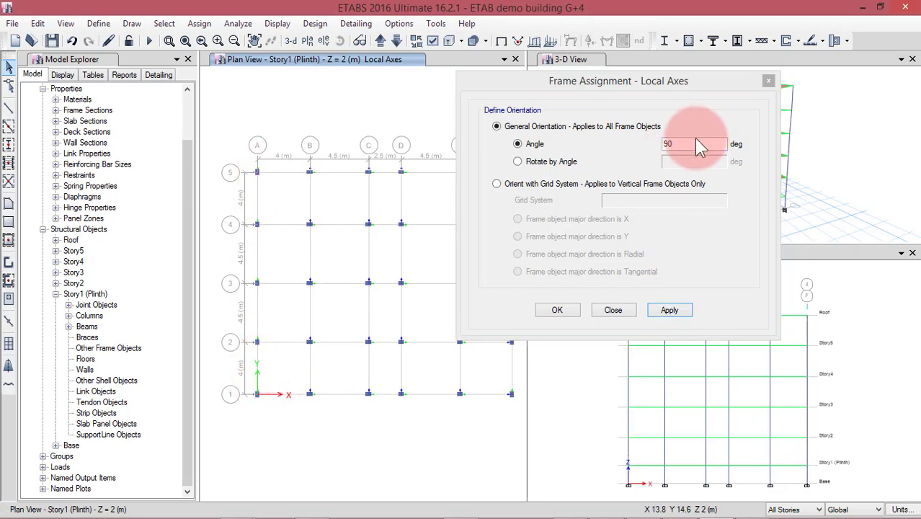
- Try a frame local axes angle of 180 degrees on the columns along grid lines A and F, restoring the previous selection
{"action": "left_click_drag", "start_coordinate": [693, 143], "coordinate": [659, 150]}
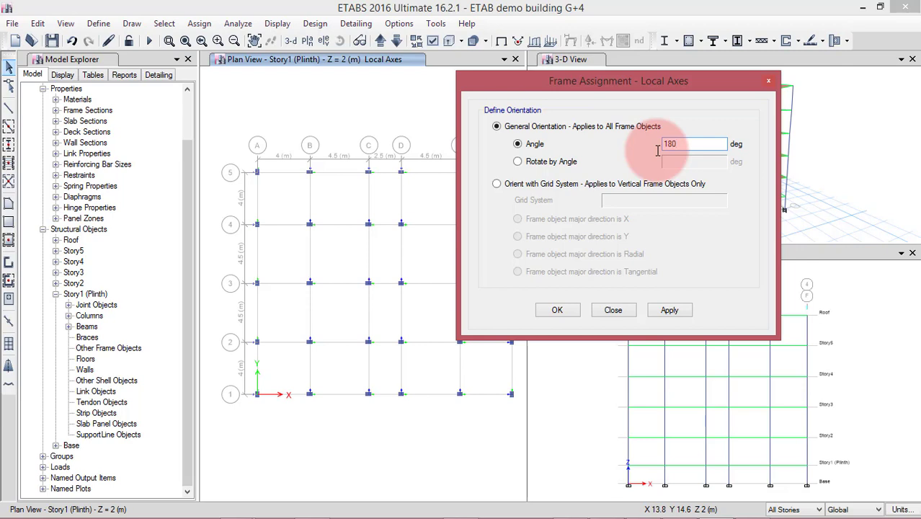
{"action": "left_click", "coordinate": [670, 312]}
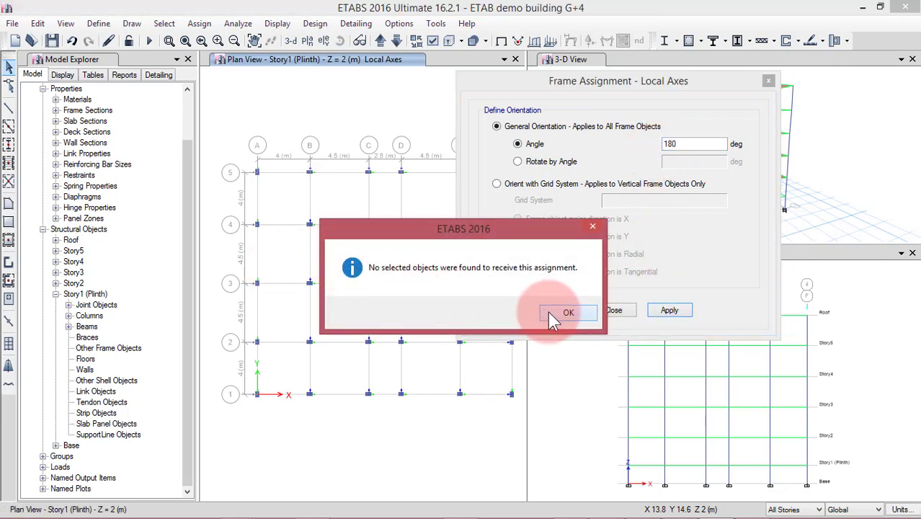
{"action": "left_click", "coordinate": [567, 312]}
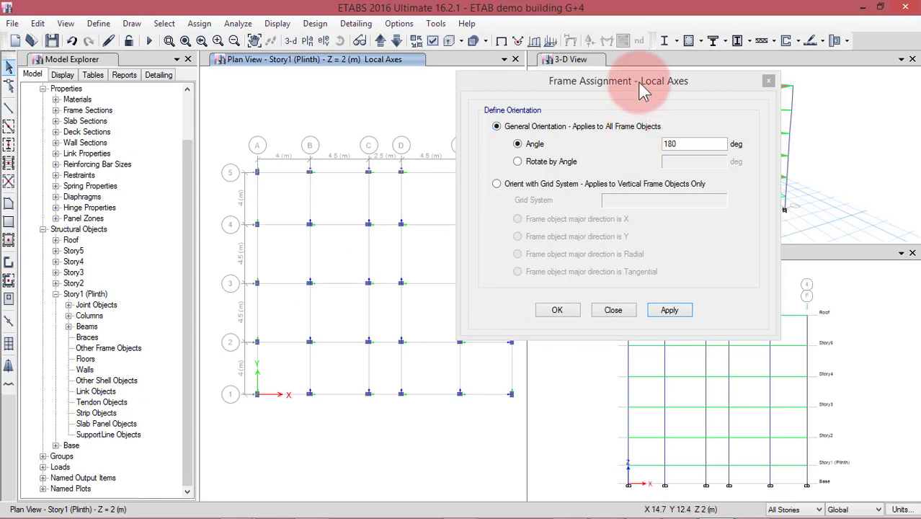
{"action": "left_click_drag", "start_coordinate": [638, 81], "coordinate": [745, 75]}
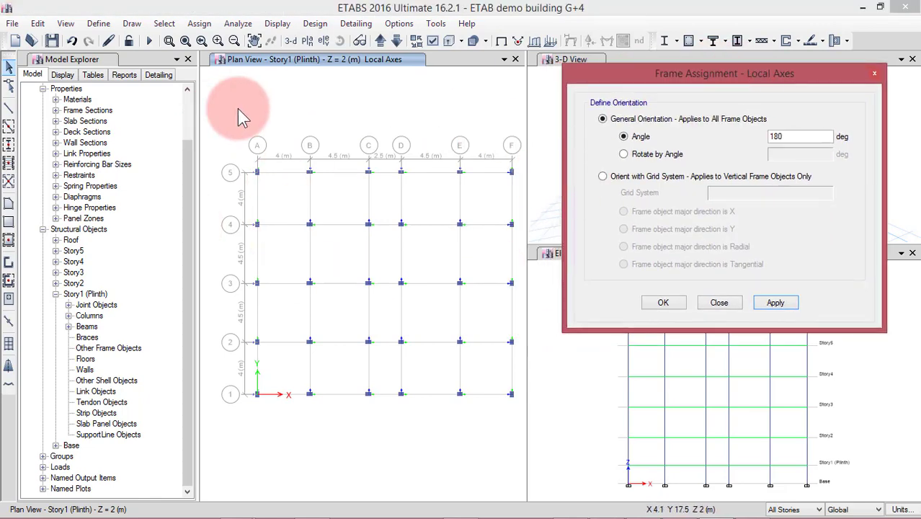
{"action": "left_click", "coordinate": [169, 40]}
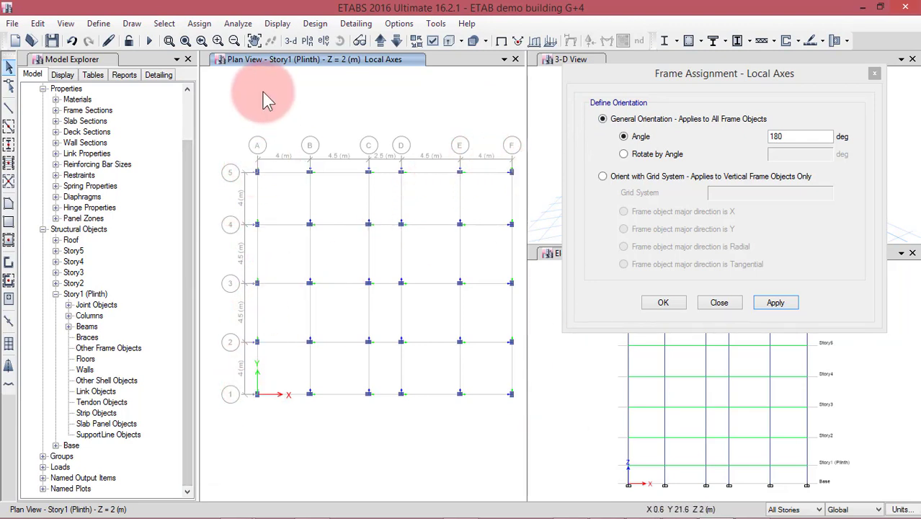
{"action": "left_click", "coordinate": [163, 26]}
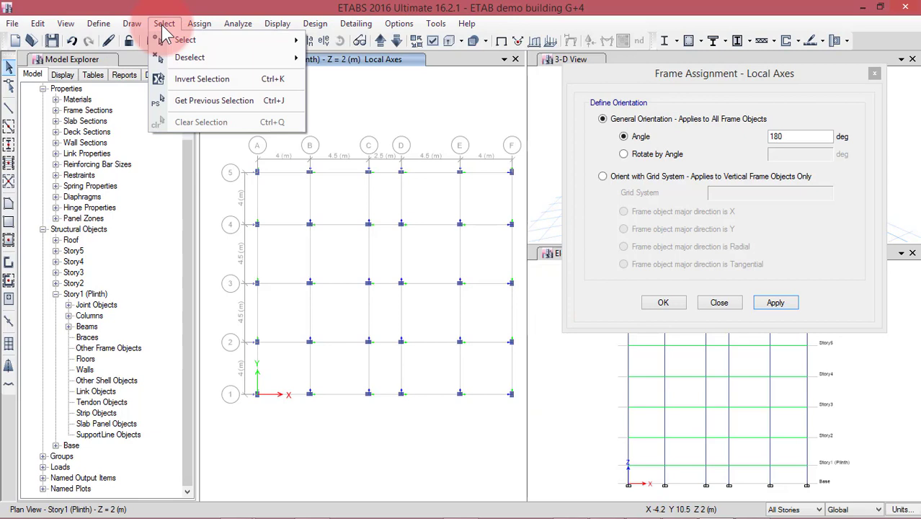
{"action": "left_click", "coordinate": [226, 105]}
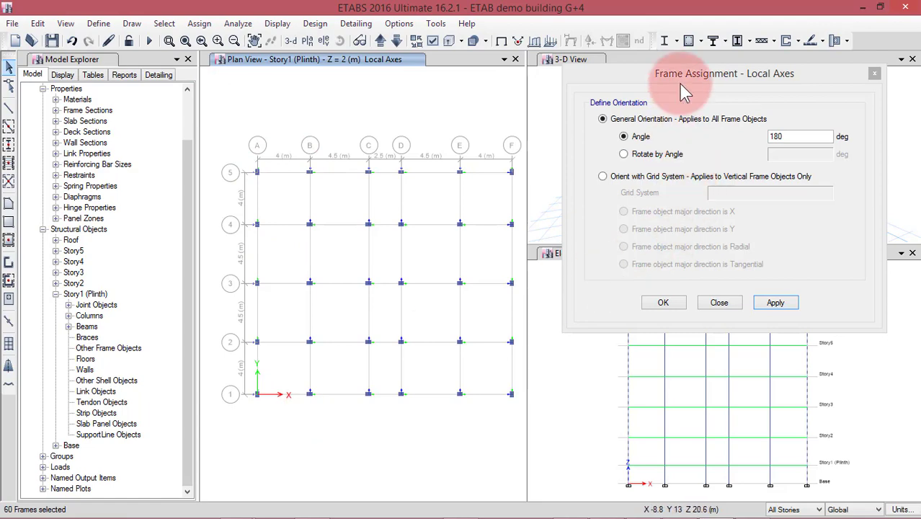
{"action": "left_click_drag", "start_coordinate": [684, 80], "coordinate": [530, 53]}
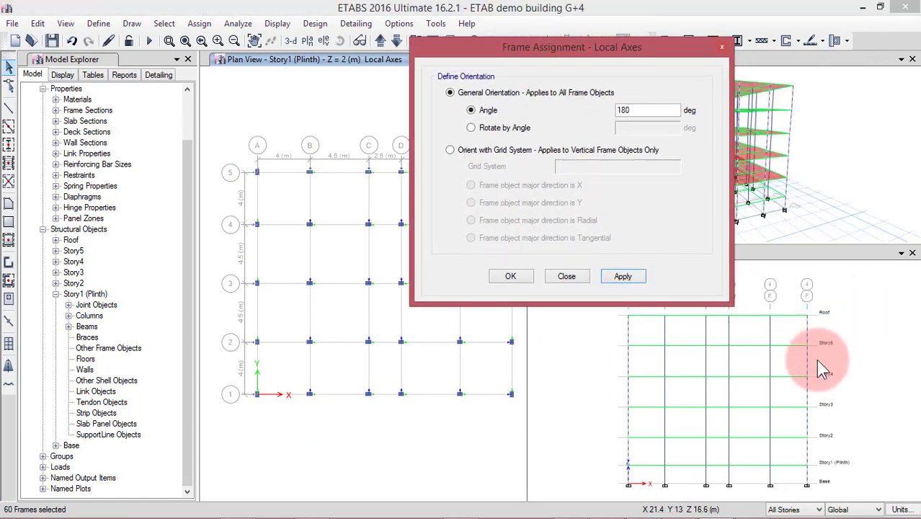
{"action": "left_click", "coordinate": [623, 281]}
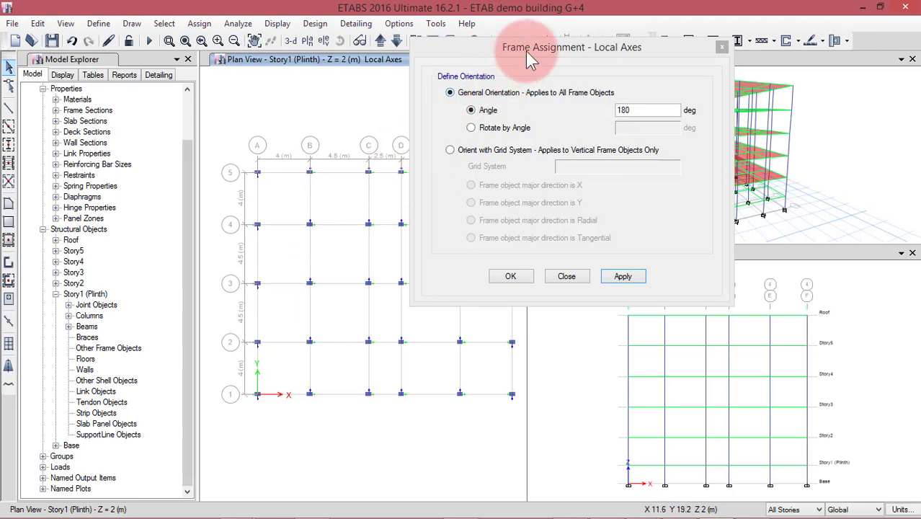
{"action": "left_click_drag", "start_coordinate": [529, 47], "coordinate": [694, 23]}
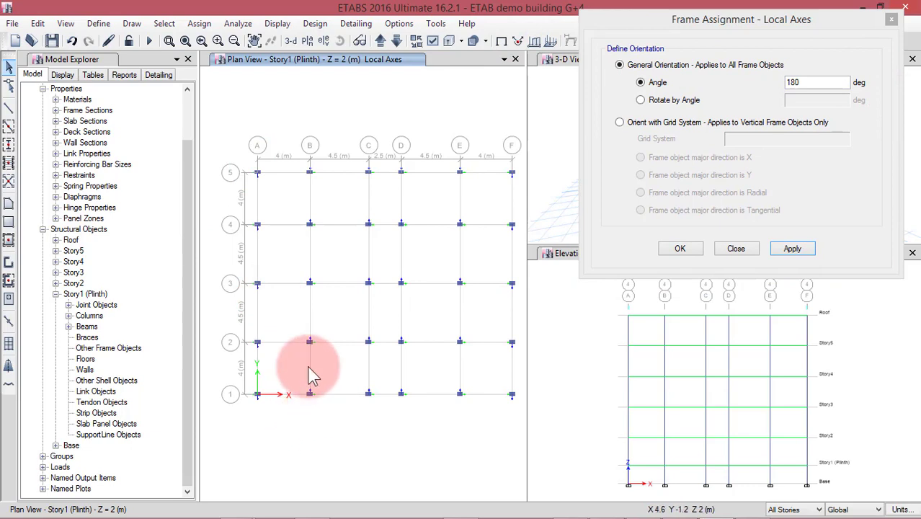
- Reselect the columns along grid lines A and F, set their local axes angle to 90 degrees, and finish the frame assignment
{"action": "left_click_drag", "start_coordinate": [815, 82], "coordinate": [768, 83]}
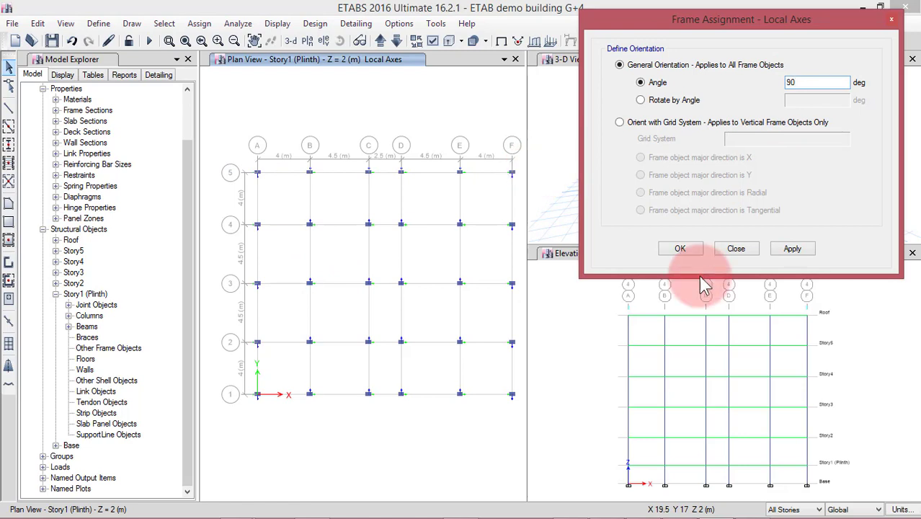
{"action": "left_click", "coordinate": [803, 249]}
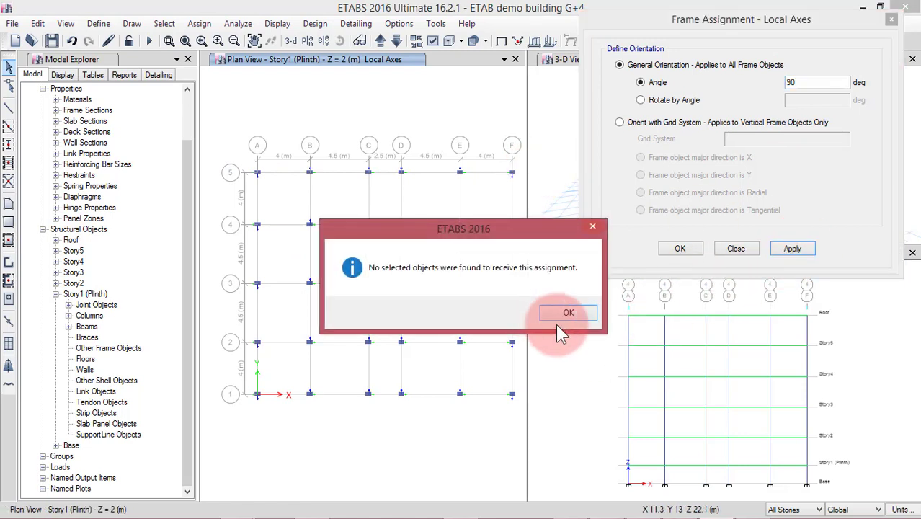
{"action": "left_click", "coordinate": [567, 314]}
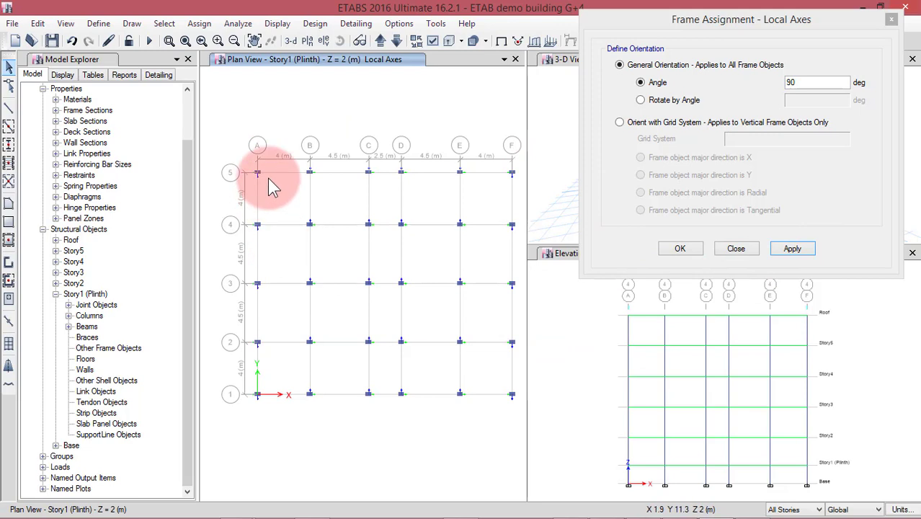
{"action": "left_click", "coordinate": [164, 23]}
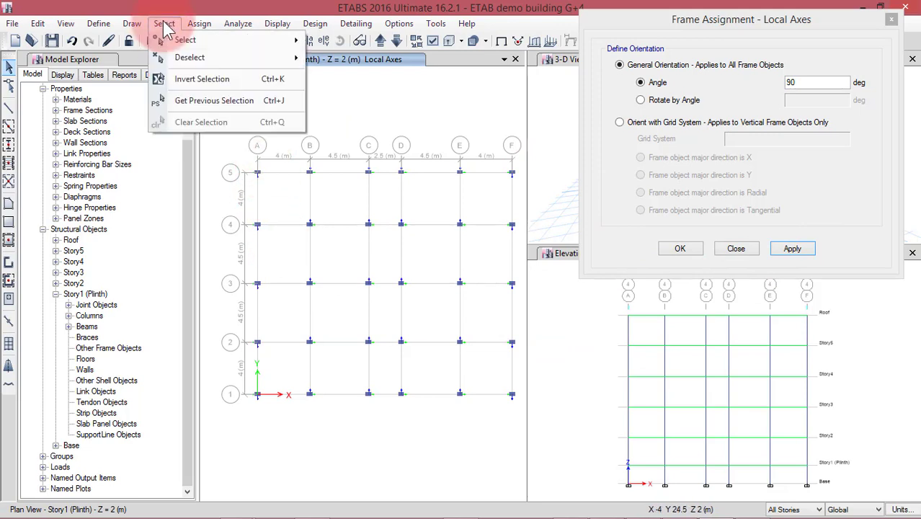
{"action": "left_click", "coordinate": [193, 100]}
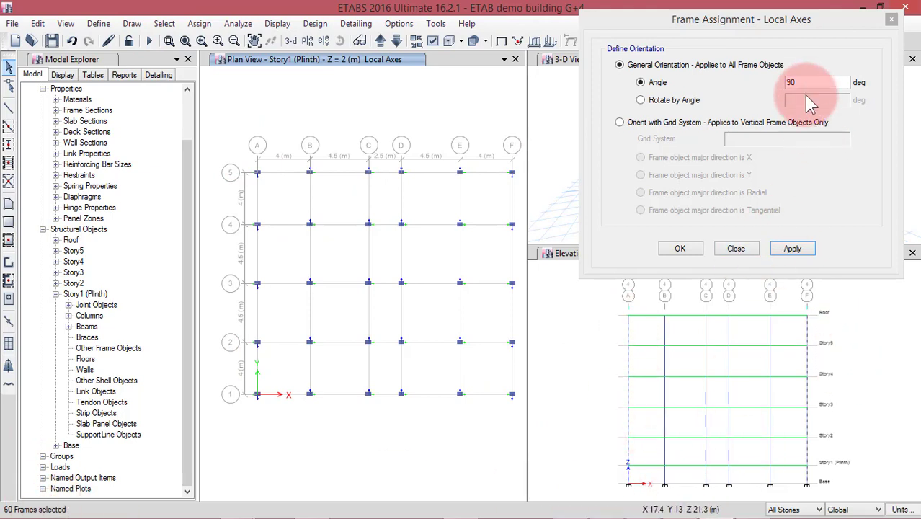
{"action": "left_click", "coordinate": [792, 249]}
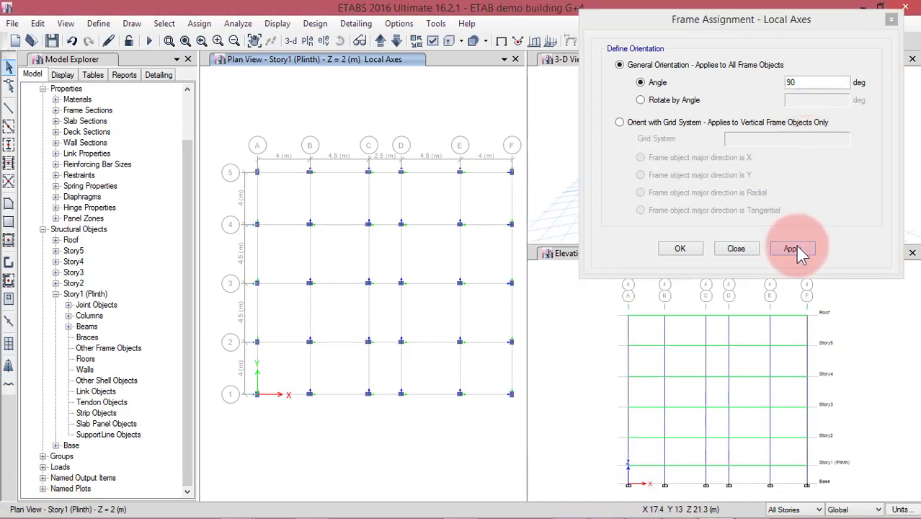
{"action": "left_click", "coordinate": [680, 249]}
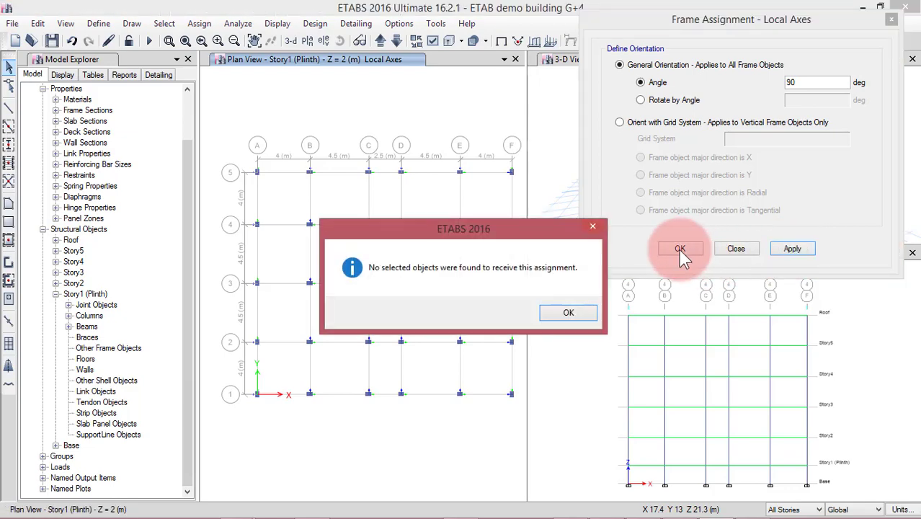
{"action": "left_click", "coordinate": [587, 313]}
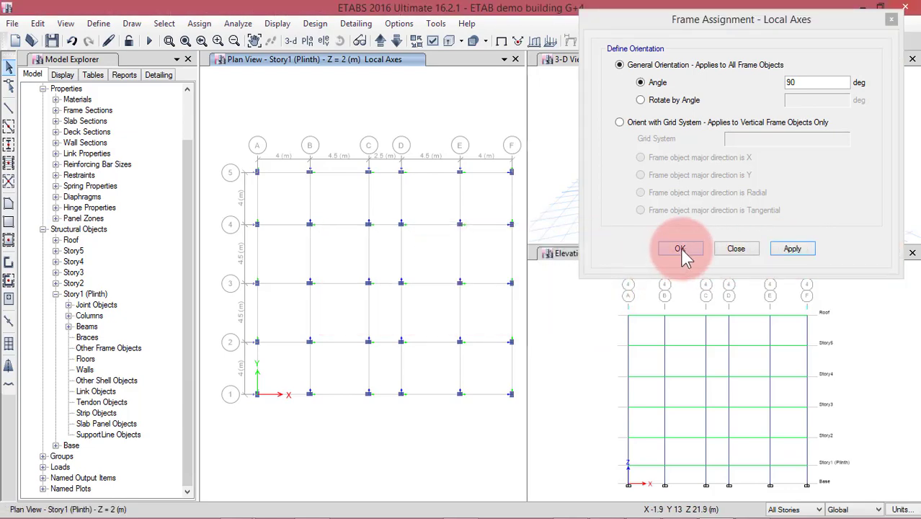
{"action": "key", "text": "Escape"}
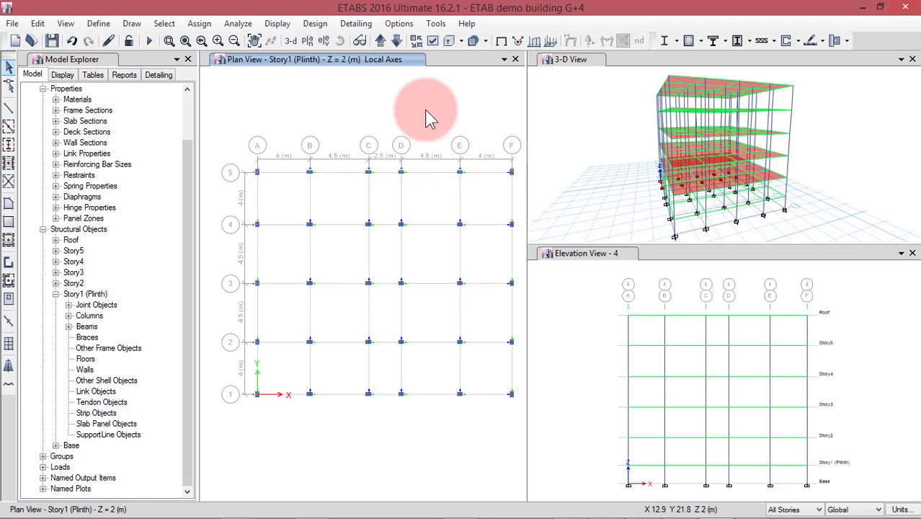
- Close the Elevation View - 4 window and widen the 3-D view beside the Story1 (Plinth) plan
{"action": "middle_click_drag", "start_coordinate": [429, 119], "coordinate": [411, 112]}
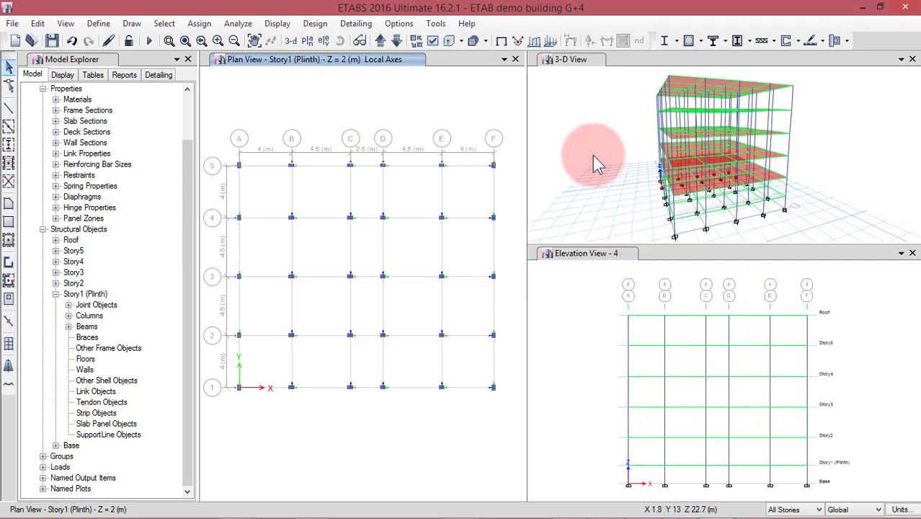
{"action": "left_click_drag", "start_coordinate": [593, 155], "coordinate": [727, 222]}
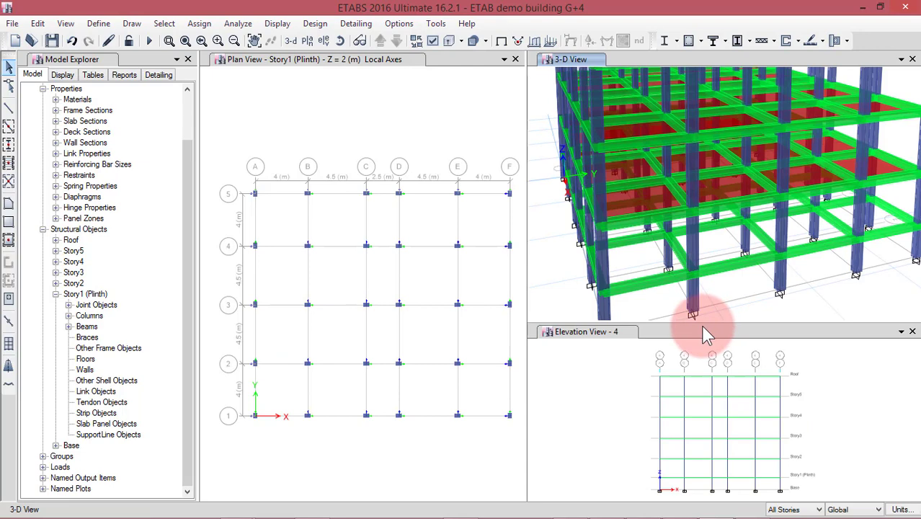
{"action": "left_click", "coordinate": [912, 332]}
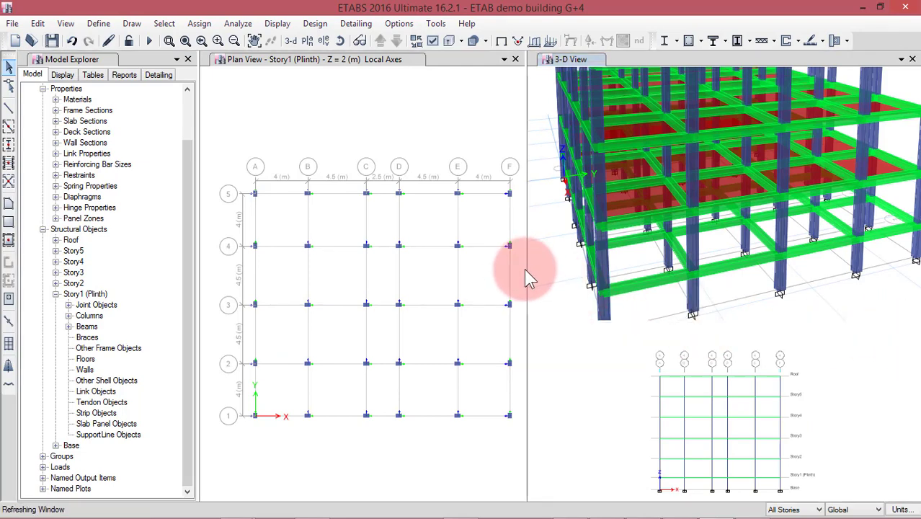
{"action": "left_click_drag", "start_coordinate": [527, 277], "coordinate": [468, 273]}
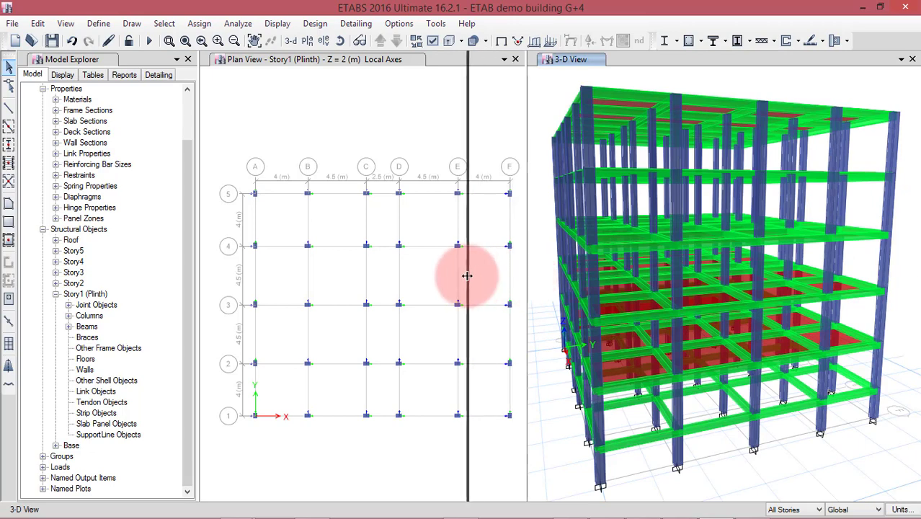
- Rotate the 3-D view to inspect the building from another side, and save the model
{"action": "left_click", "coordinate": [339, 42]}
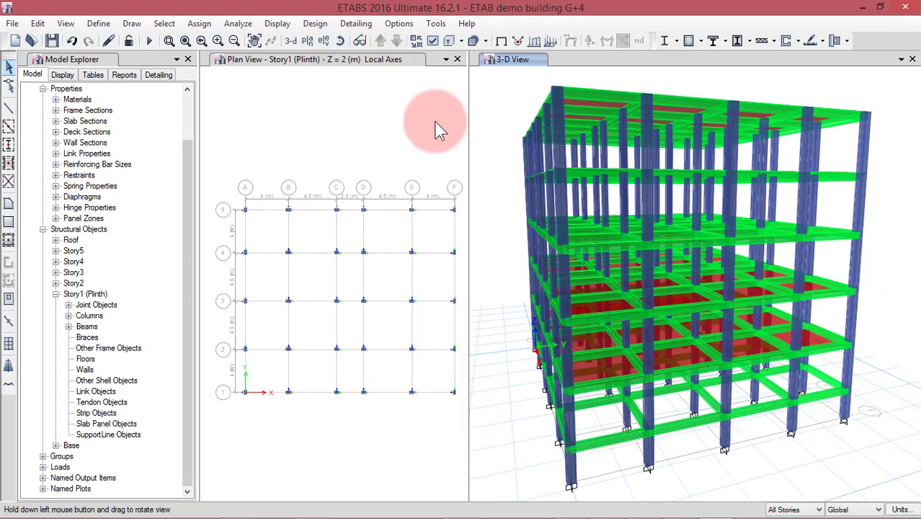
{"action": "left_click", "coordinate": [477, 136]}
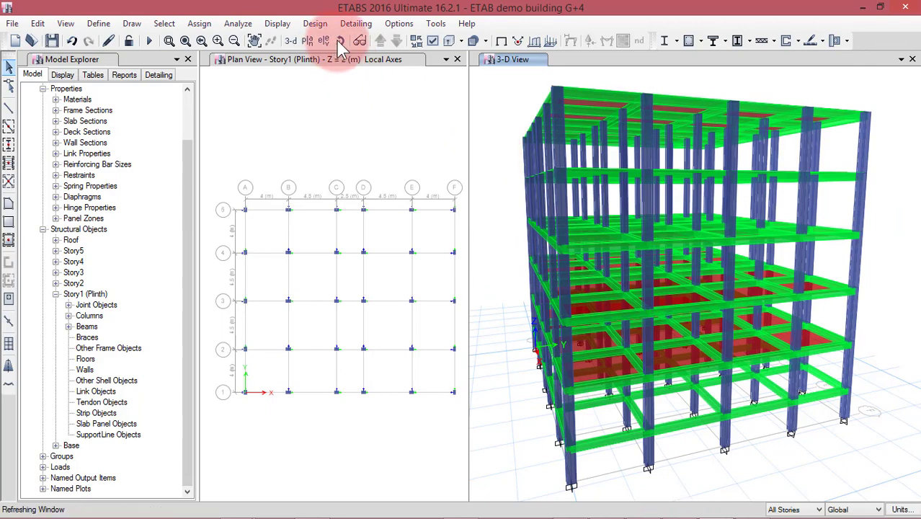
{"action": "left_click", "coordinate": [338, 41]}
{"action": "mouse_move", "coordinate": [505, 202]}
{"action": "left_mouse_down"}
{"action": "mouse_move", "coordinate": [539, 280]}
{"action": "mouse_move", "coordinate": [617, 222]}
{"action": "mouse_move", "coordinate": [644, 245]}
{"action": "mouse_move", "coordinate": [666, 213]}
{"action": "mouse_move", "coordinate": [681, 243]}
{"action": "mouse_move", "coordinate": [667, 240]}
{"action": "left_mouse_up"}
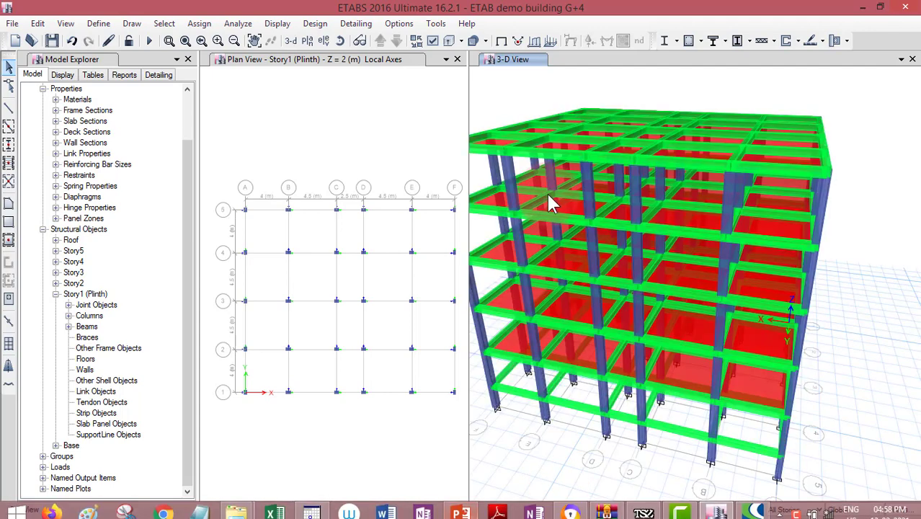
{"action": "left_click", "coordinate": [52, 41]}
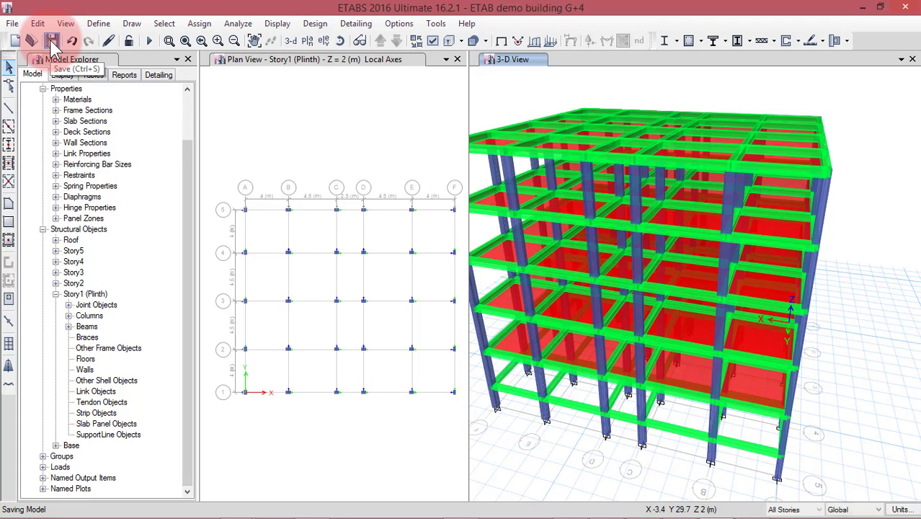
{"action": "left_click", "coordinate": [52, 41]}
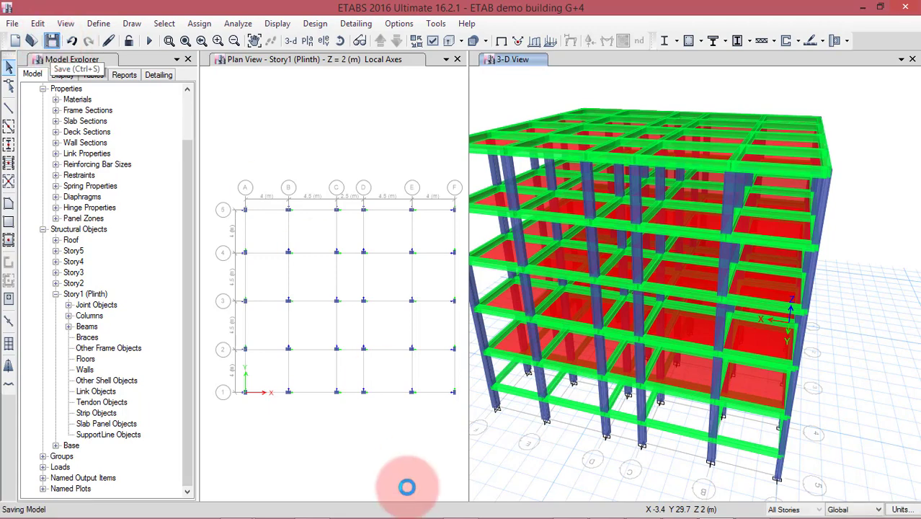
{"action": "left_click", "coordinate": [716, 498]}
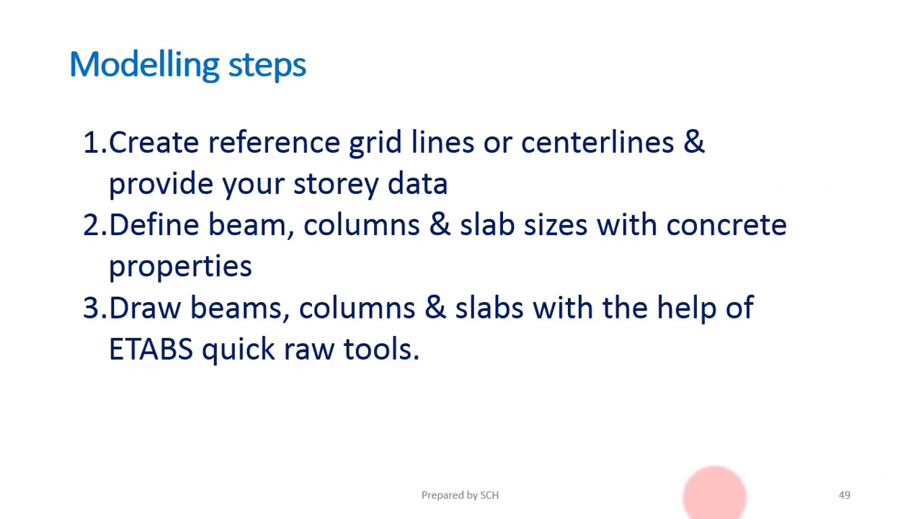
{"action": "key", "text": "Left"}
{"action": "key", "text": "Left"}
{"action": "key", "text": "Right"}
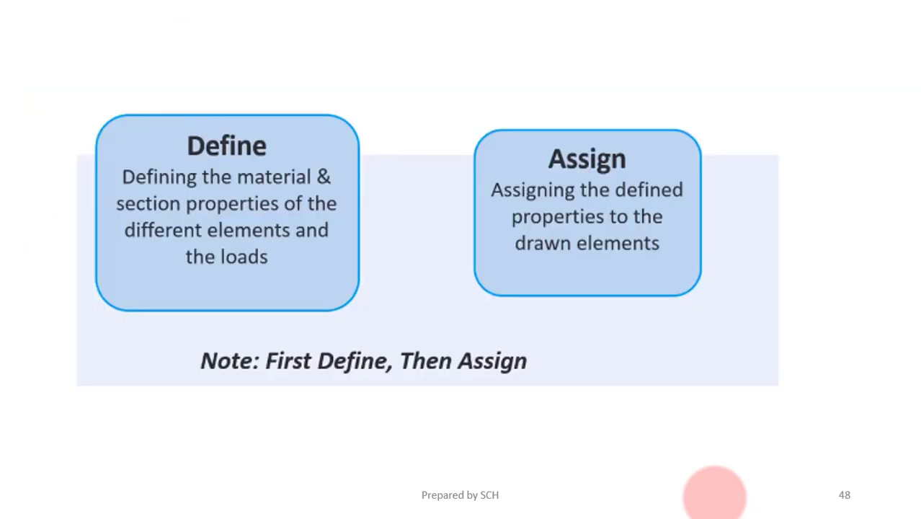
{"action": "key", "text": "Right"}
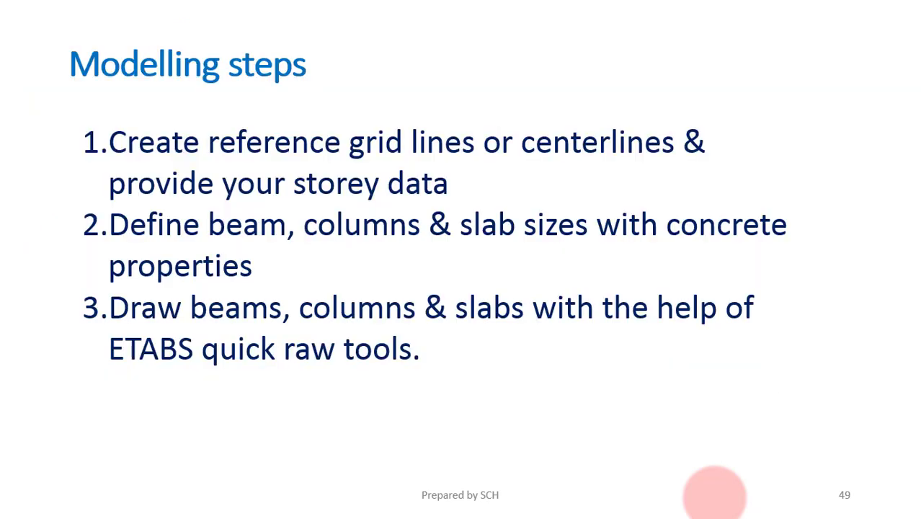
- Revisit the slide on defining and assigning properties, return to the Modelling steps slide, and end the slide show
{"action": "key", "text": "Left"}
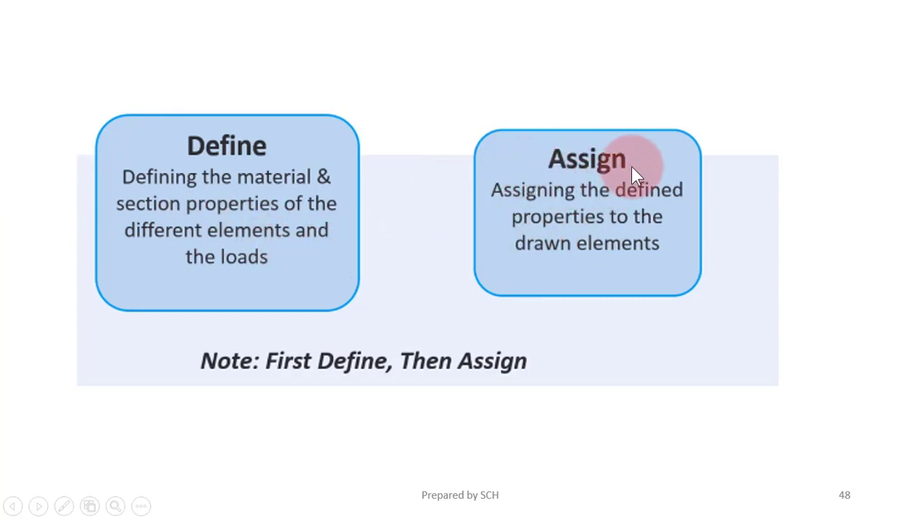
{"action": "left_click", "coordinate": [657, 292]}
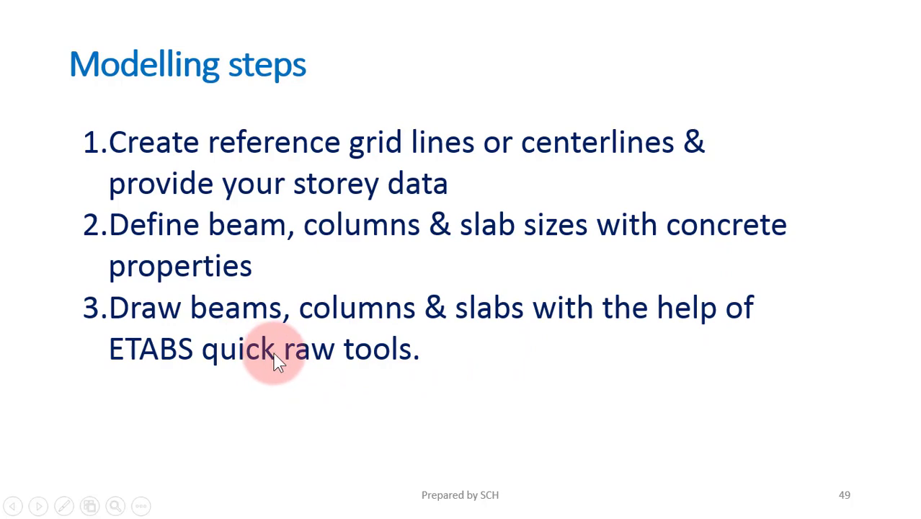
{"action": "key", "text": "Escape"}
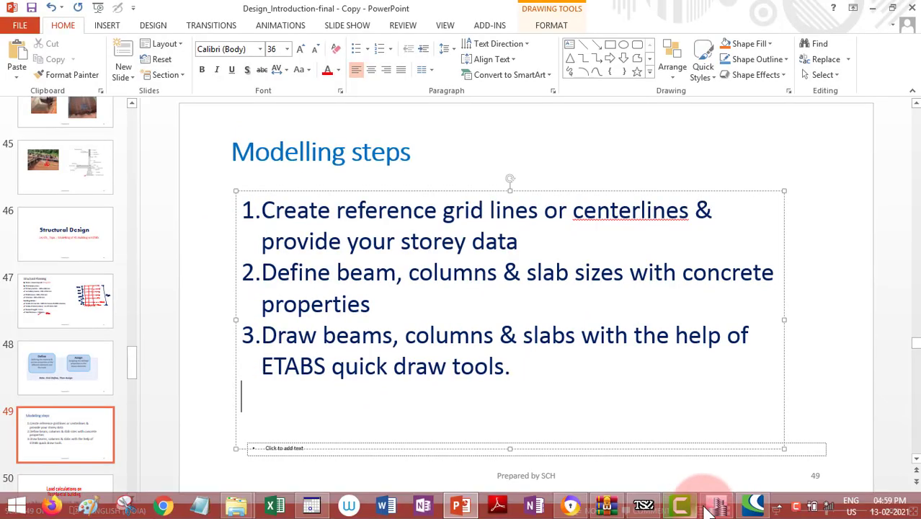
- Switch to ETABS, widen the 3-D view beside the Story1 (Plinth) plan, and rotate the building slightly to inspect it
{"action": "left_click", "coordinate": [716, 506]}
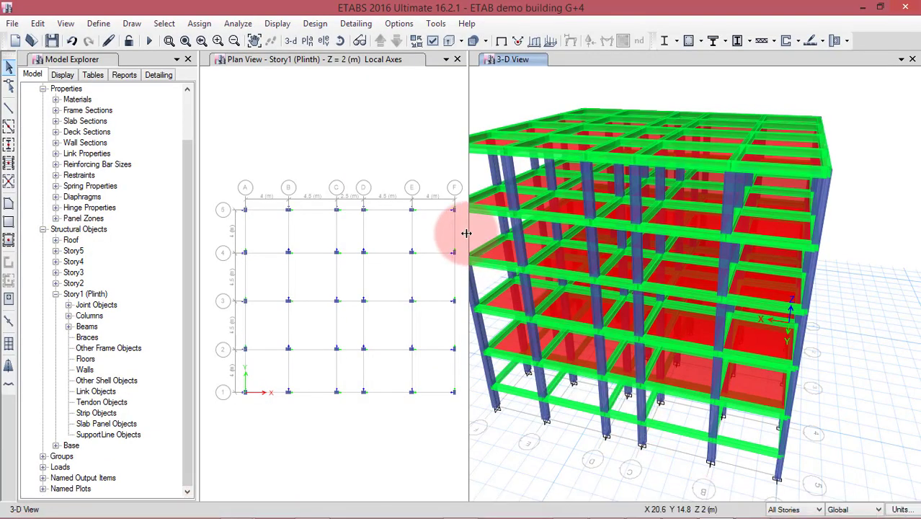
{"action": "left_click_drag", "start_coordinate": [467, 232], "coordinate": [437, 231]}
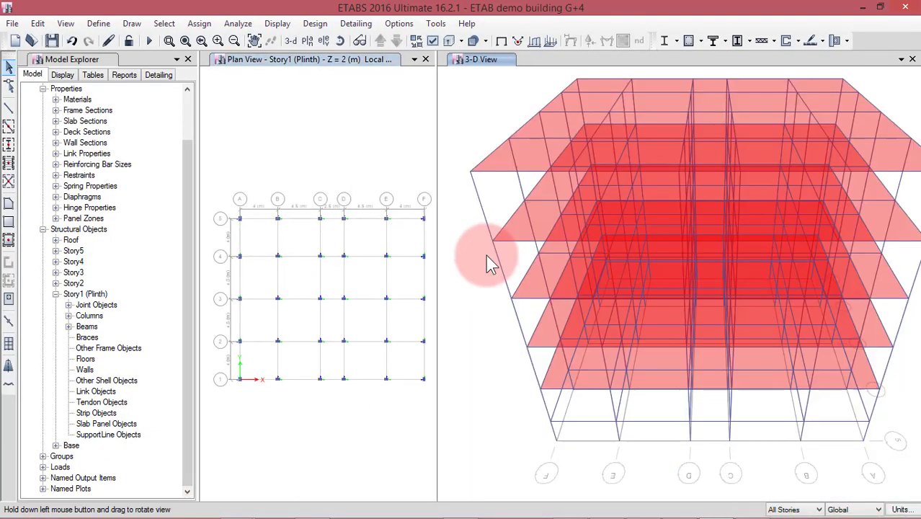
{"action": "mouse_move", "coordinate": [487, 257]}
{"action": "left_mouse_down"}
{"action": "mouse_move", "coordinate": [528, 263]}
{"action": "mouse_move", "coordinate": [504, 232]}
{"action": "mouse_move", "coordinate": [474, 259]}
{"action": "left_mouse_up"}
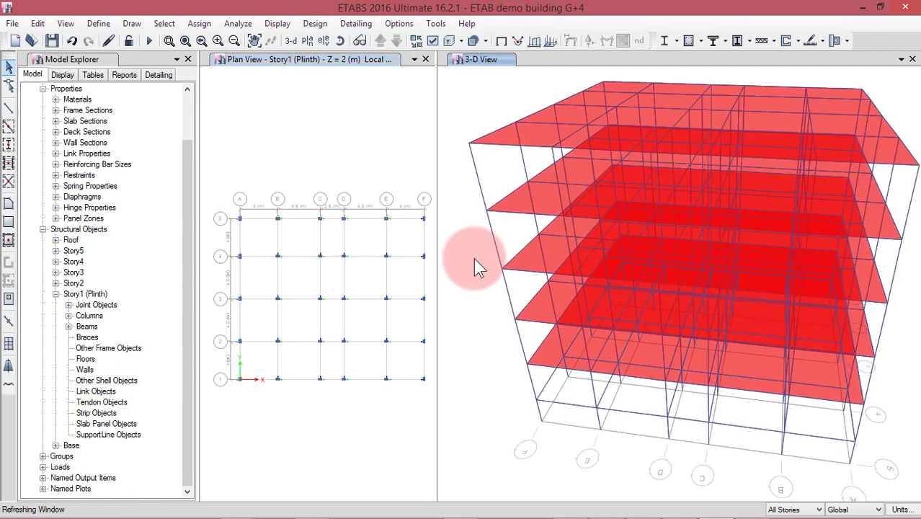